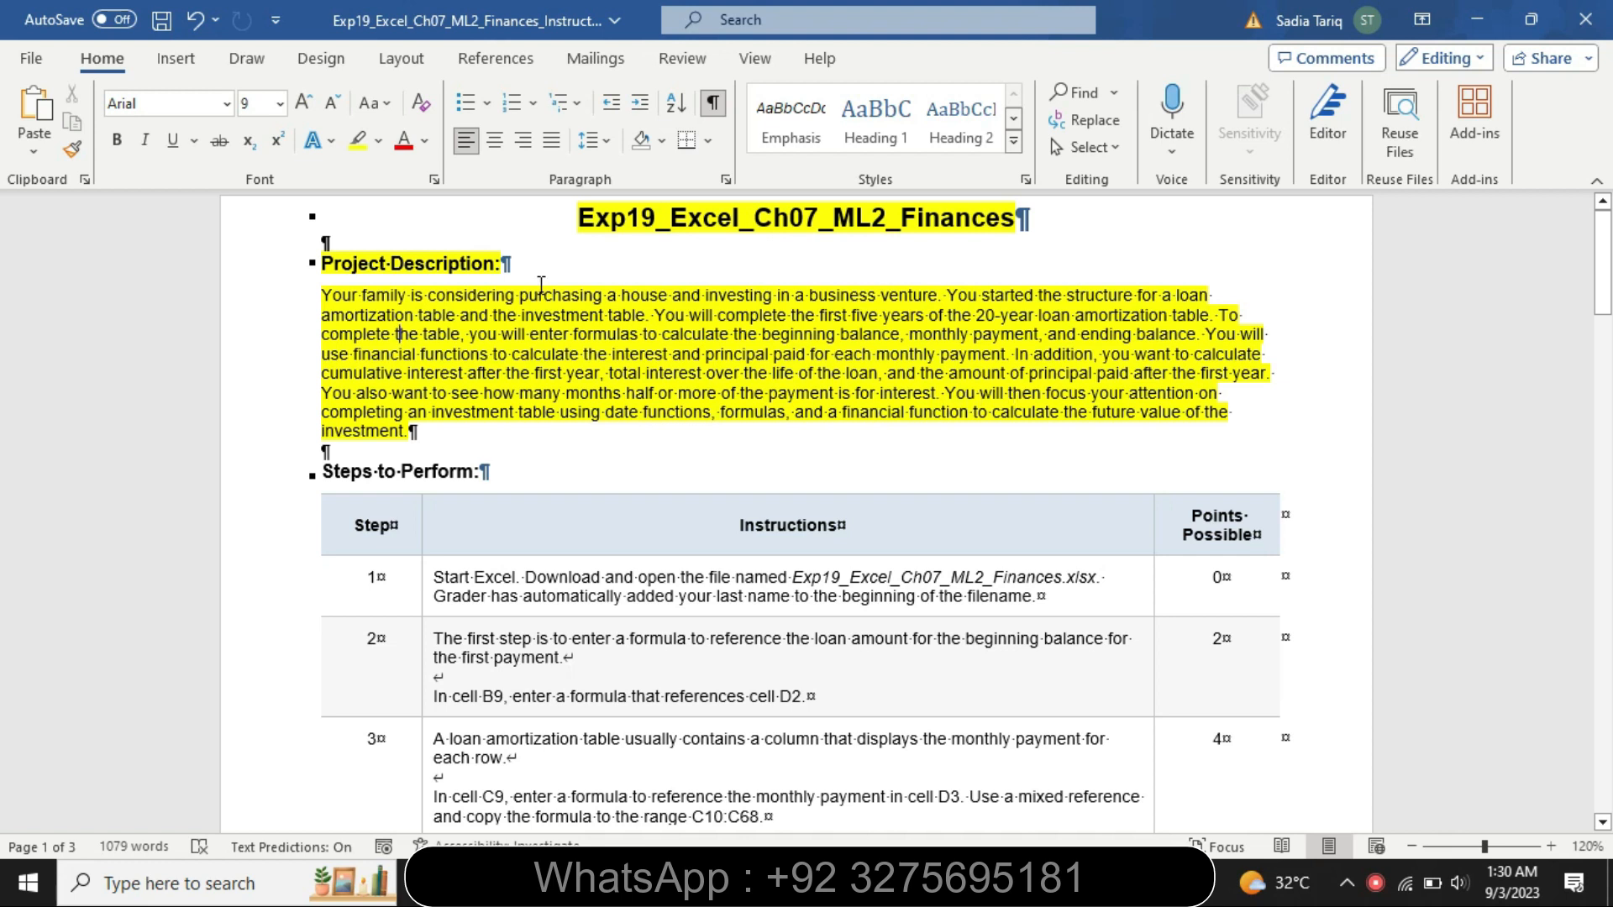
Remove the highlighting from the document title and the project description paragraph
click(563, 218)
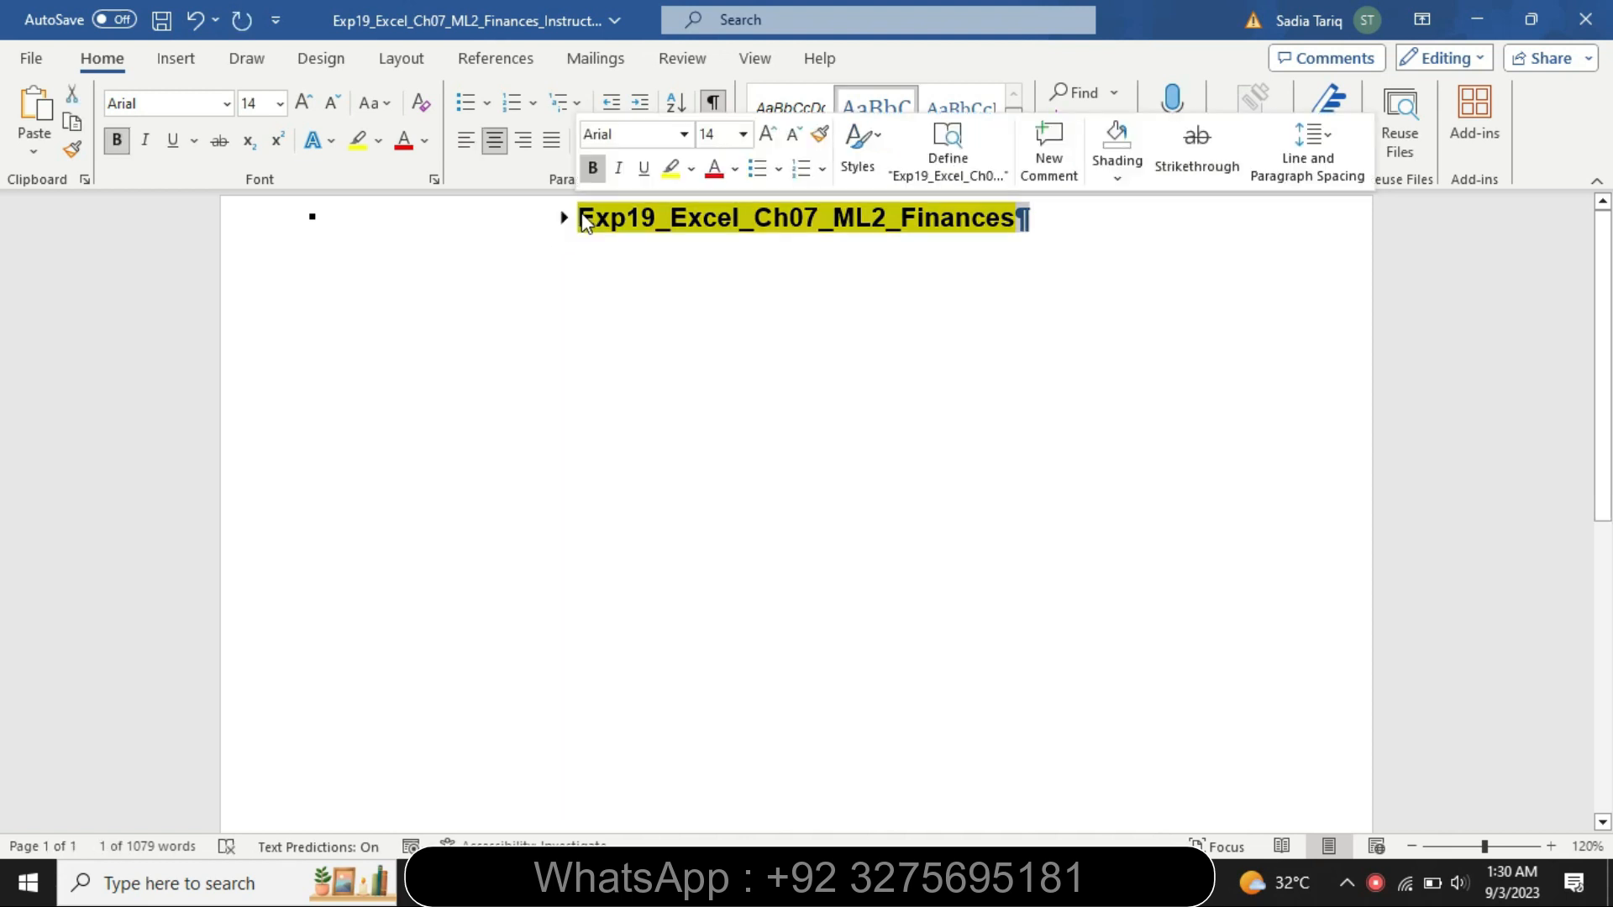
click(563, 218)
click(680, 388)
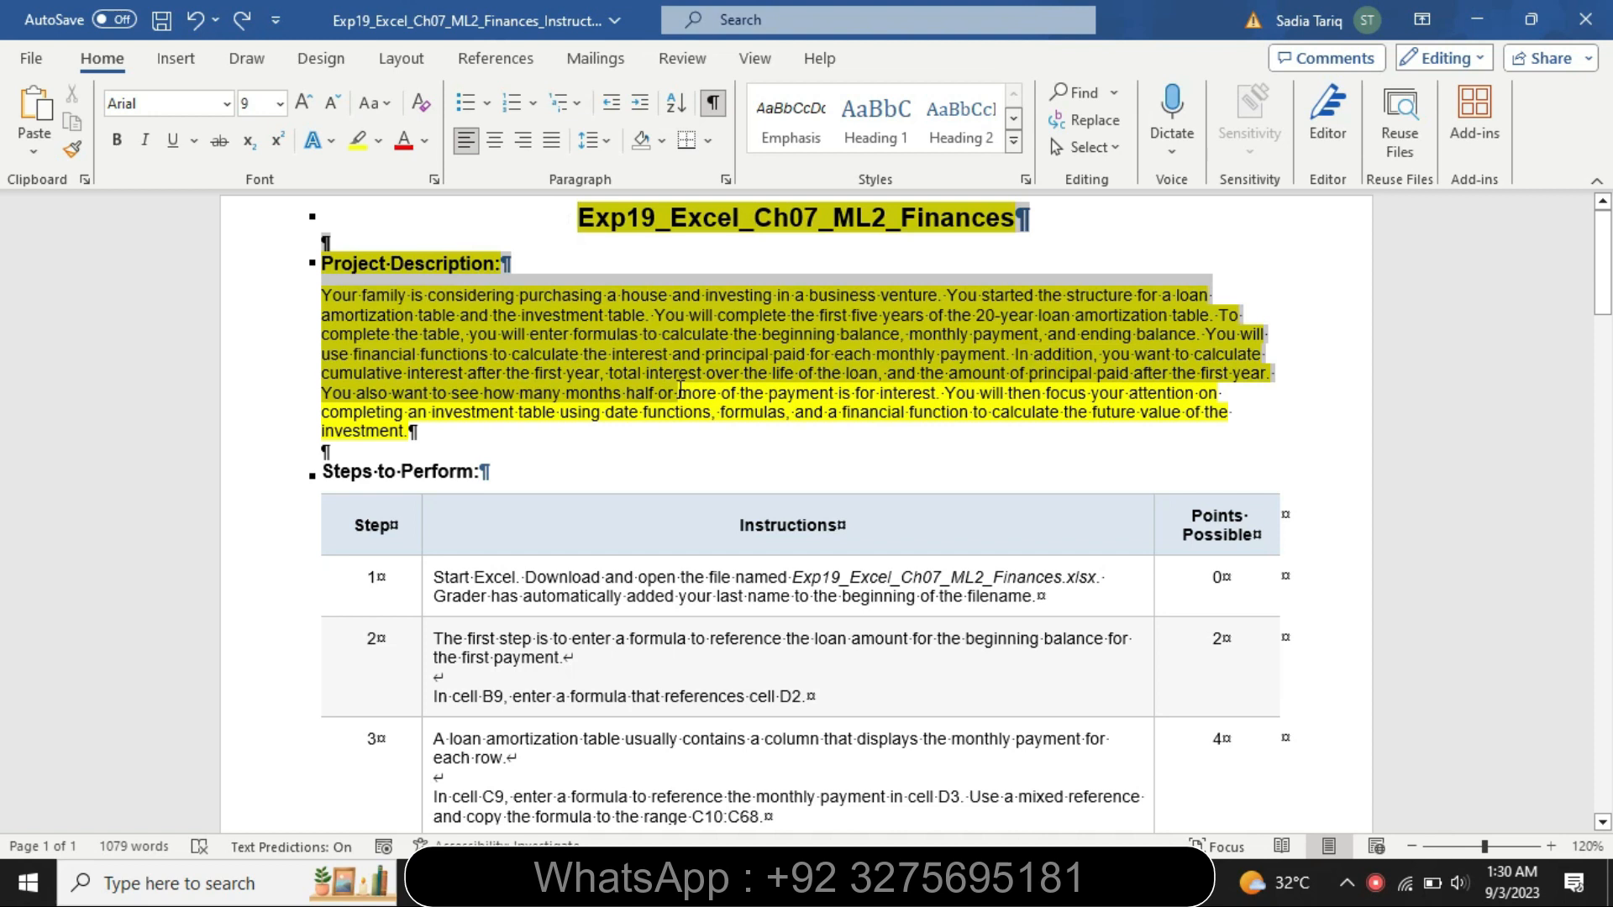
drag(681, 388, 707, 446)
click(816, 397)
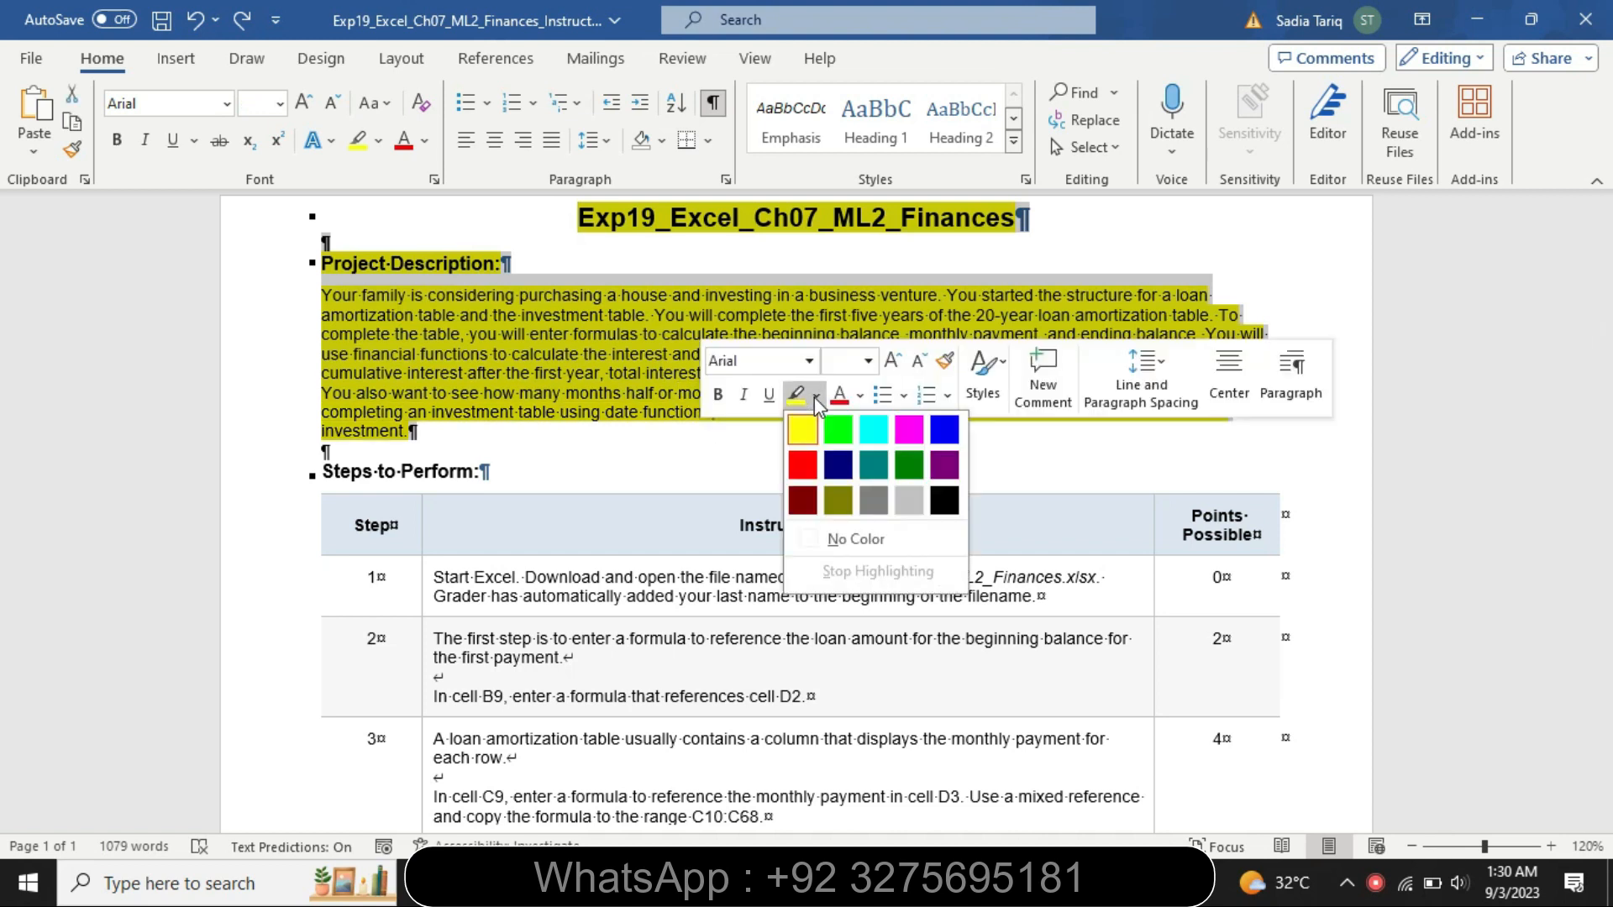
click(852, 538)
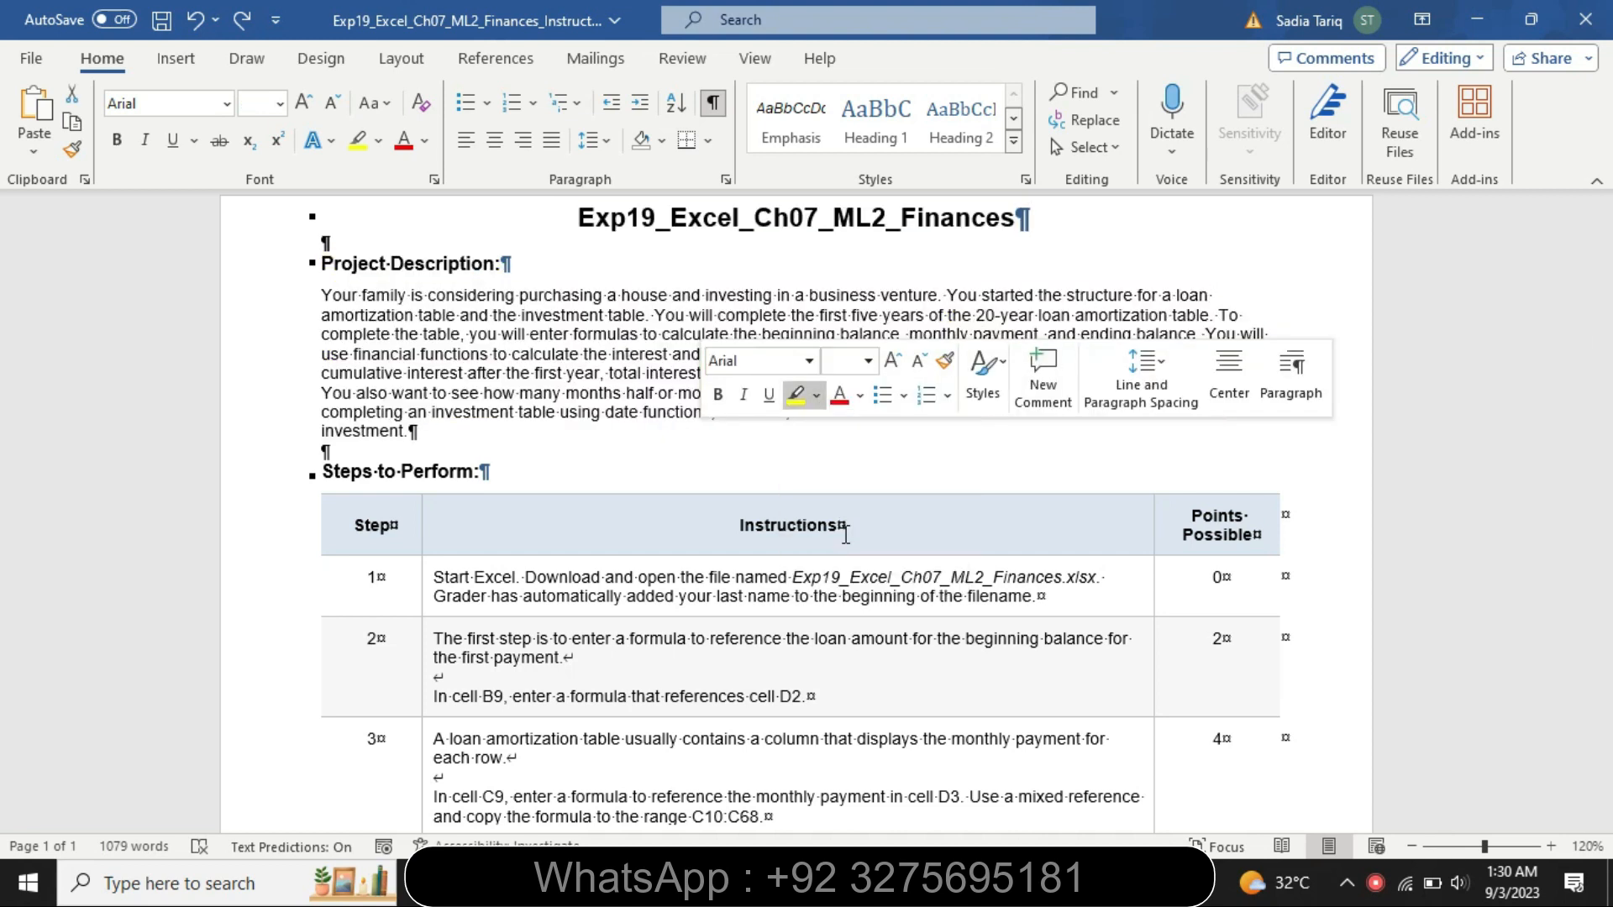
Enlarge the step 1 instructions to 16 pt and highlight them yellow
click(424, 603)
click(559, 525)
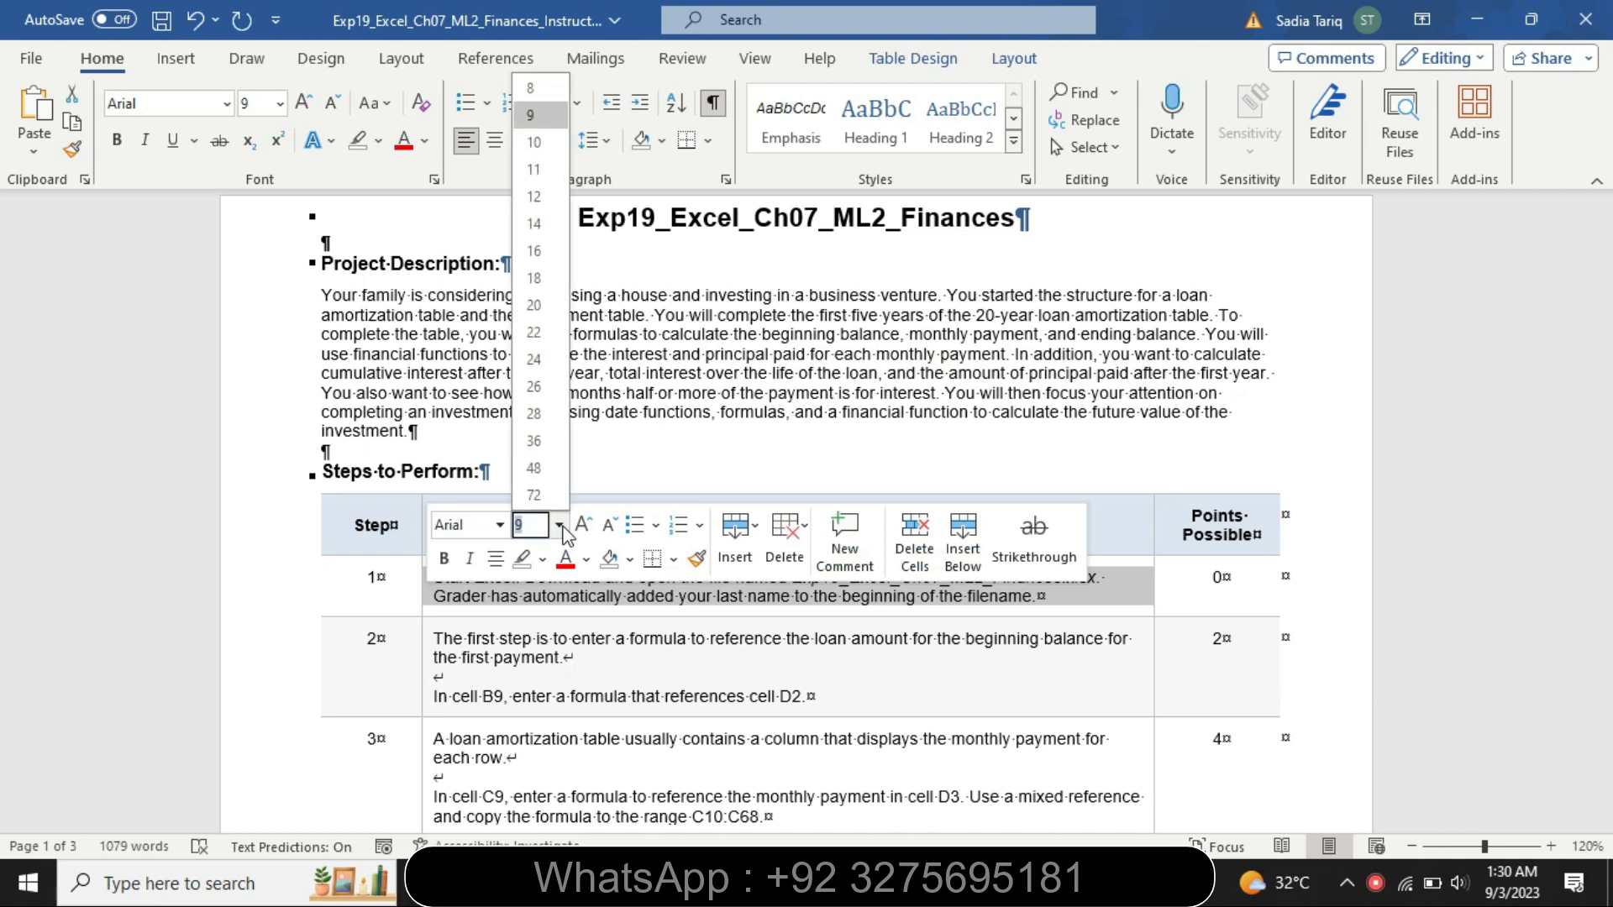
click(534, 250)
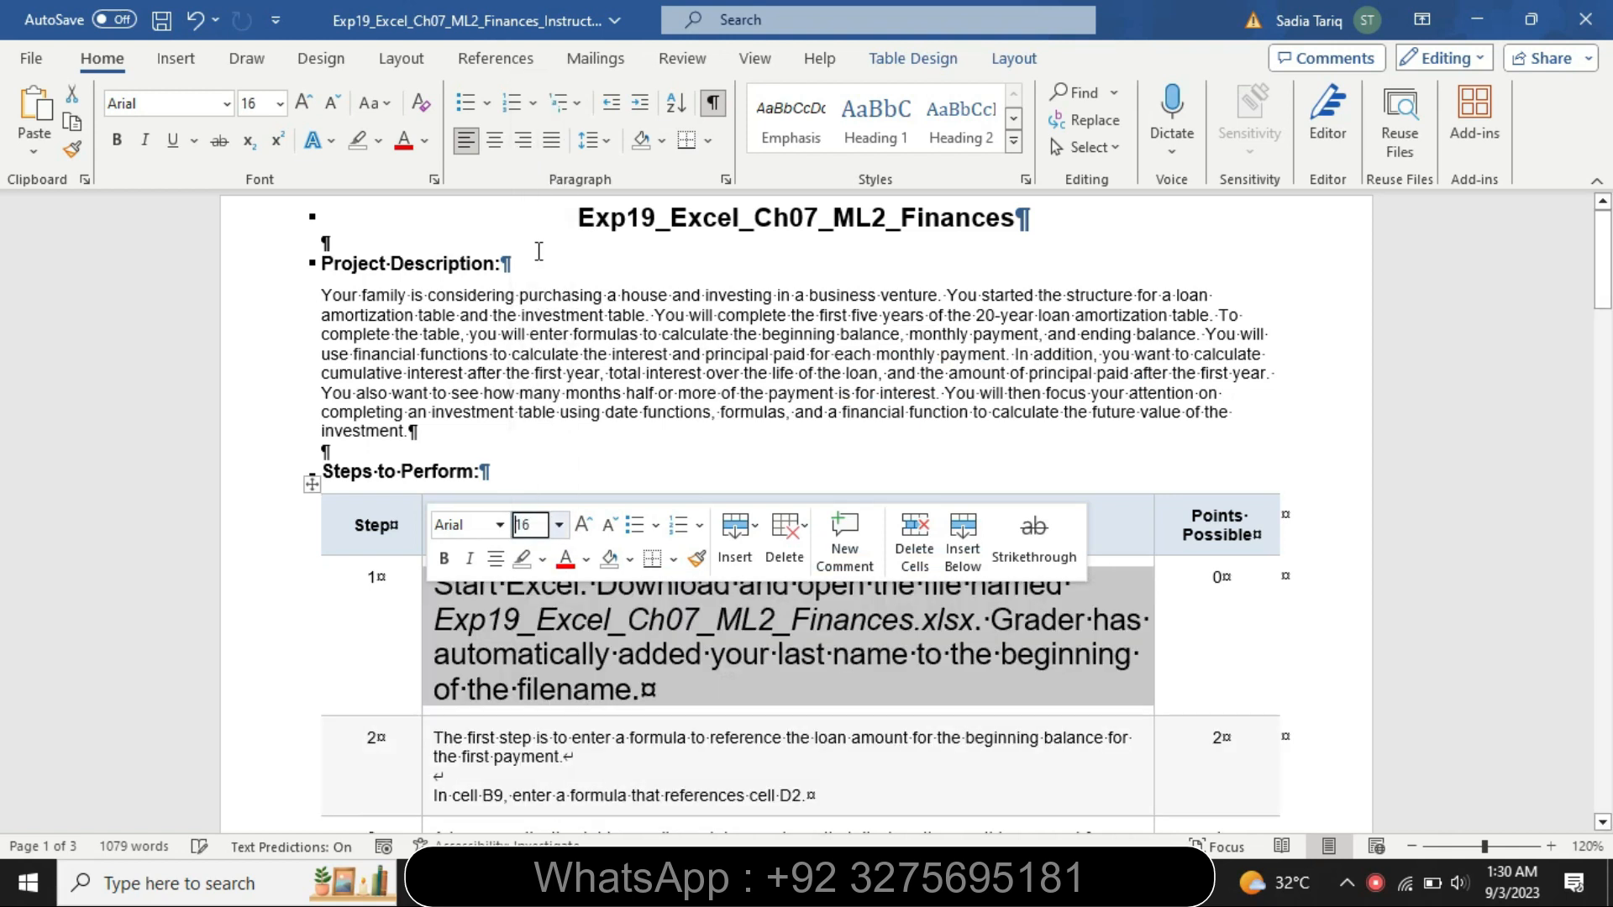
click(542, 559)
click(534, 585)
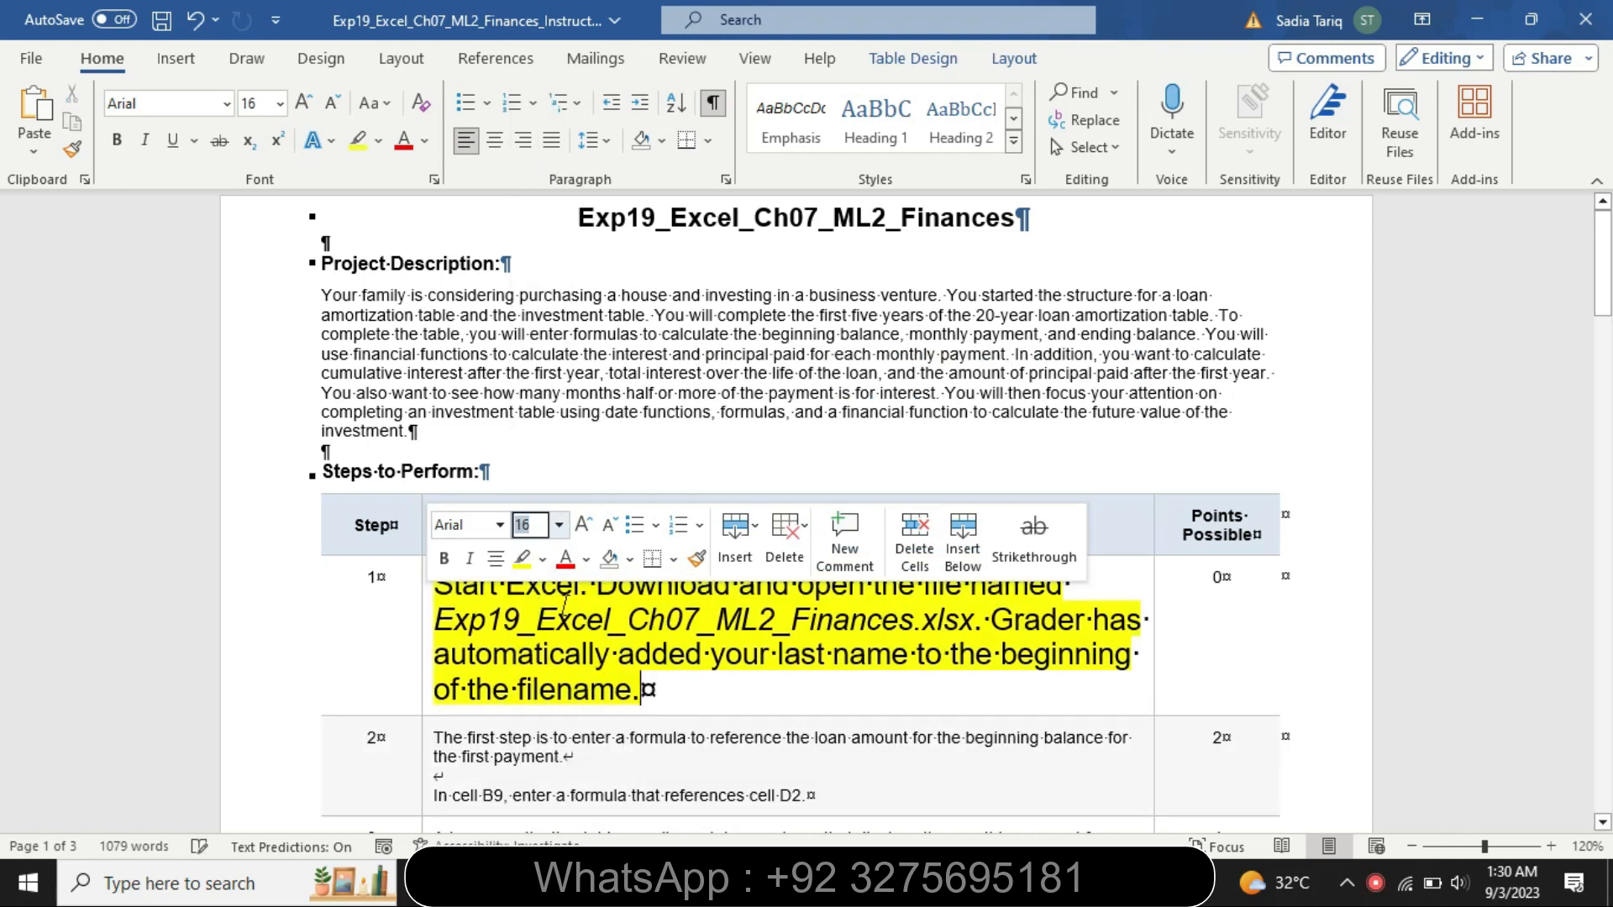
click(622, 634)
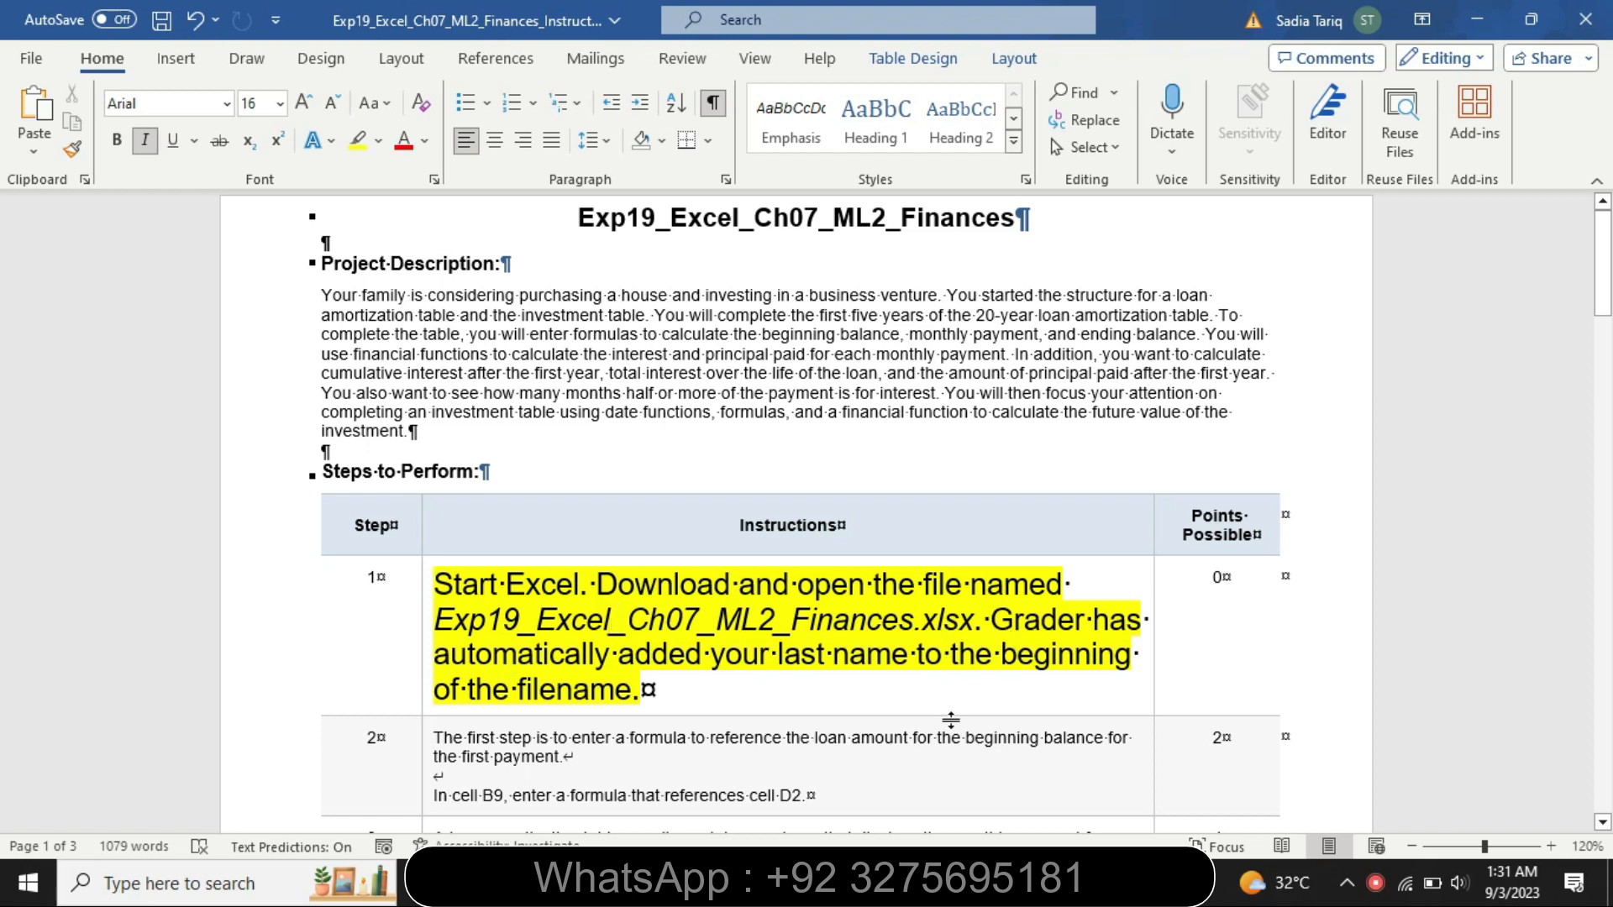
Switch to the Excel workbook to view the Loan sheet, then return to the instructions document
click(979, 882)
mouse_move(1606, 294)
mouse_down()
mouse_move(1606, 319)
mouse_move(1606, 286)
mouse_up()
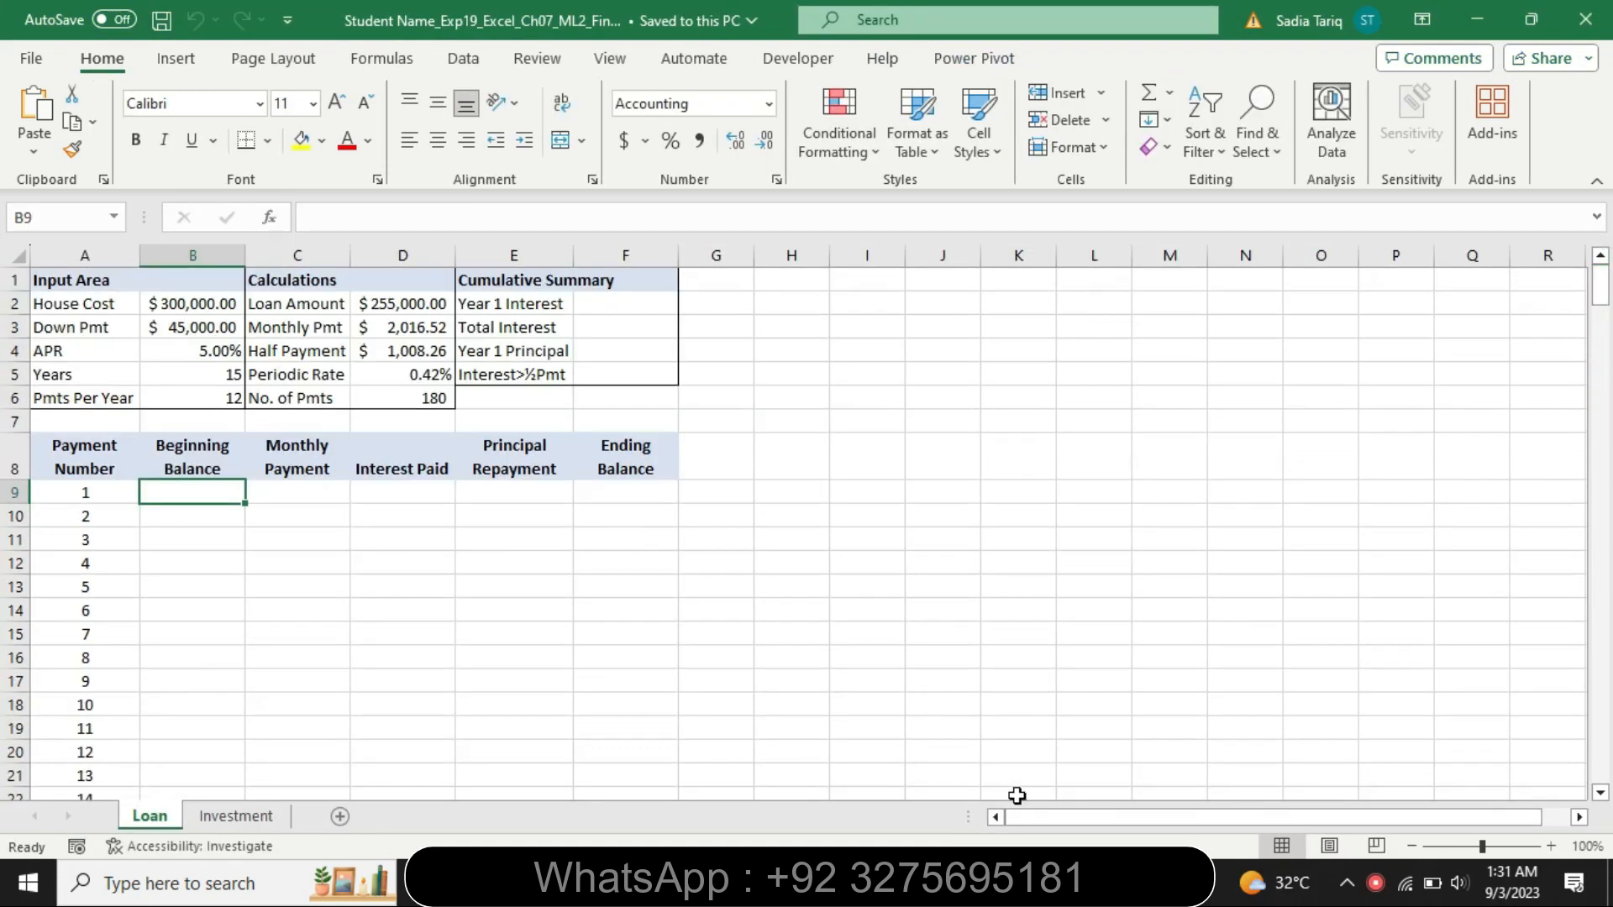
click(932, 882)
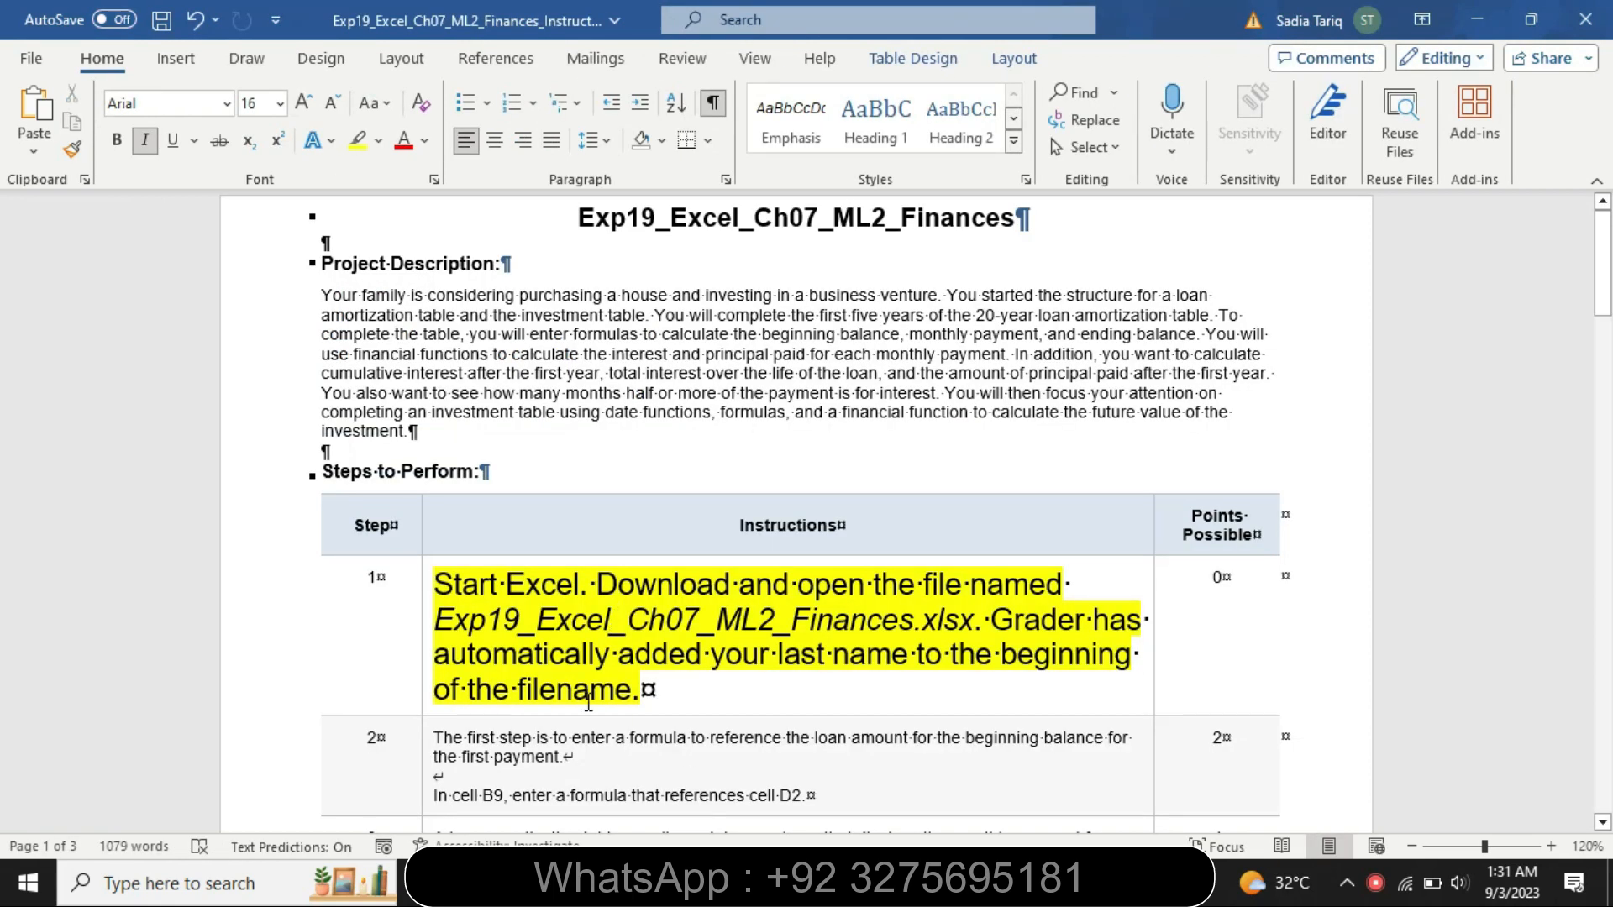
Restore the step 1 instructions to 9 pt and remove their highlighting
click(426, 695)
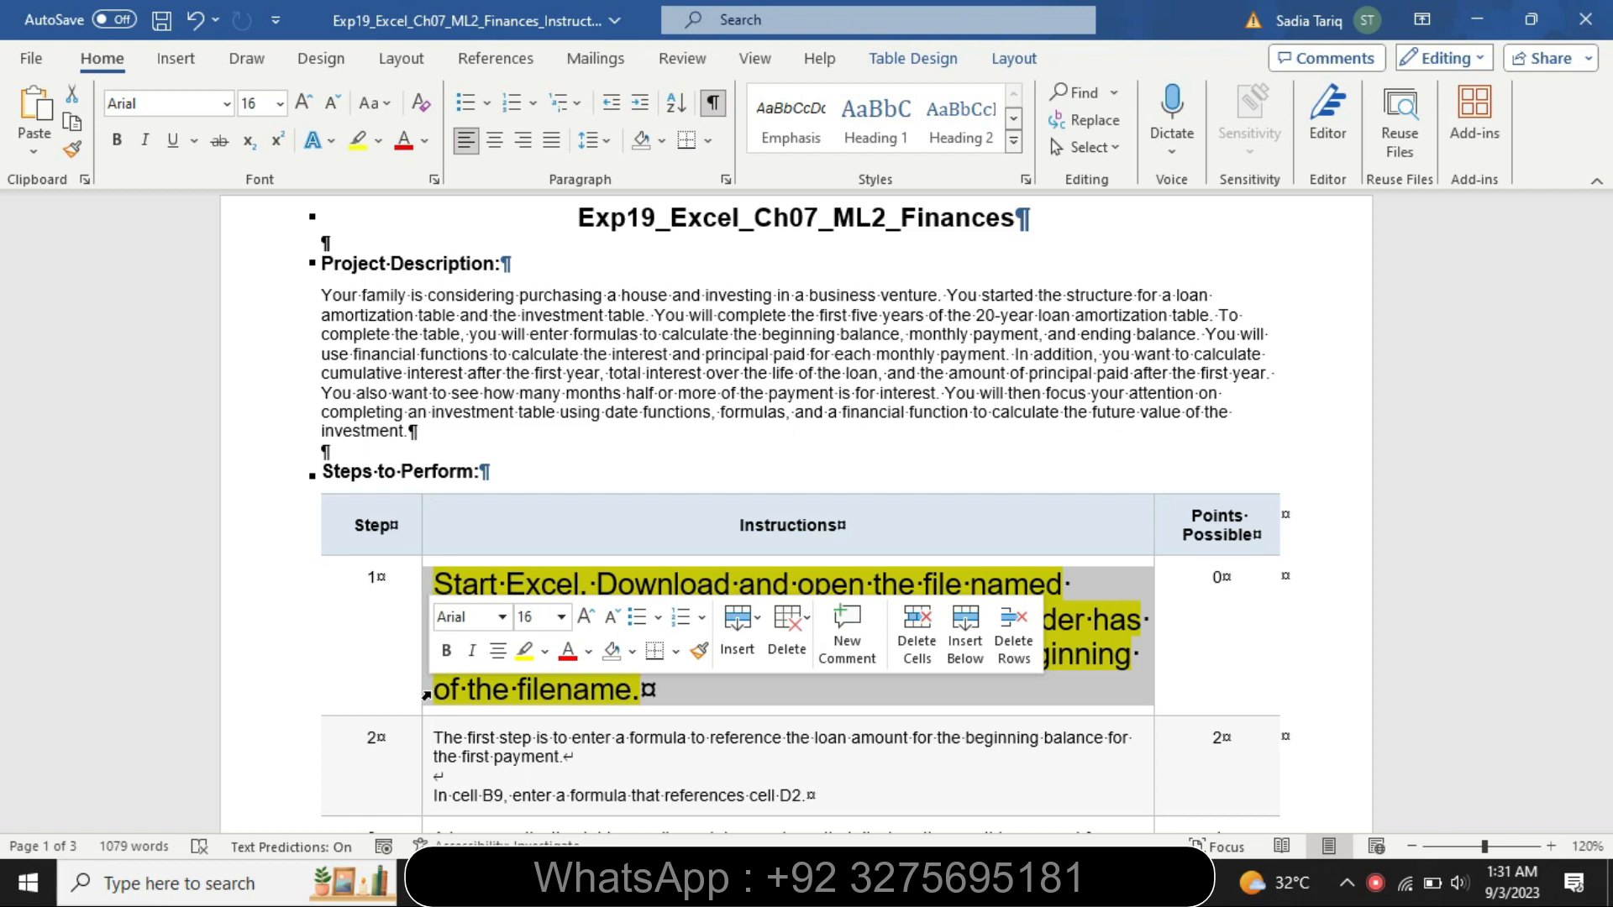
click(561, 616)
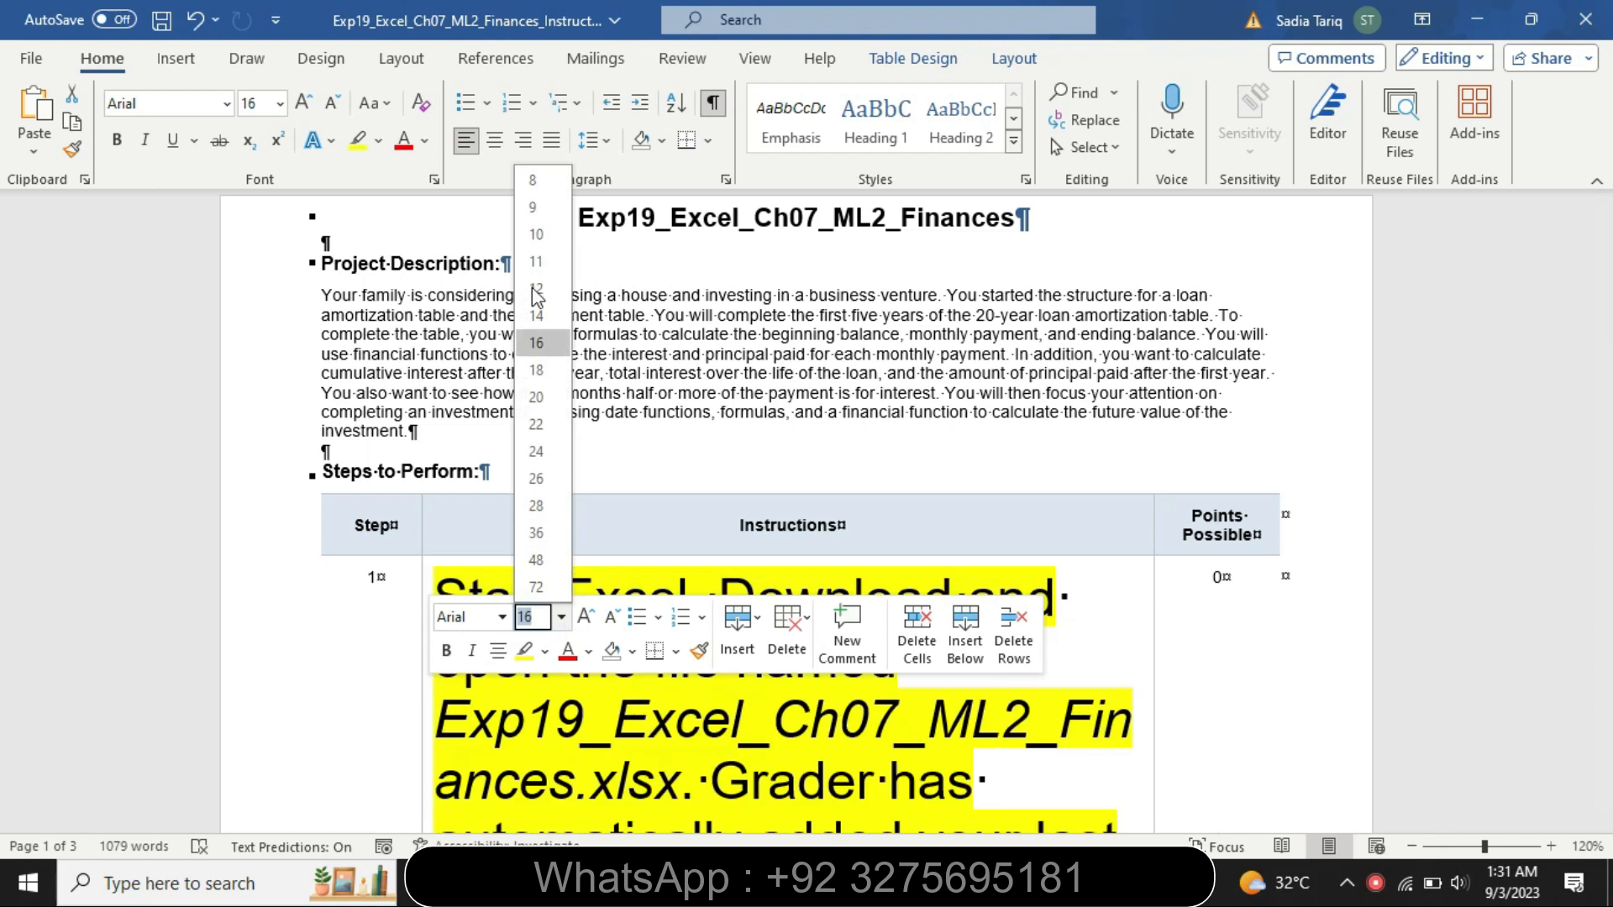
click(531, 208)
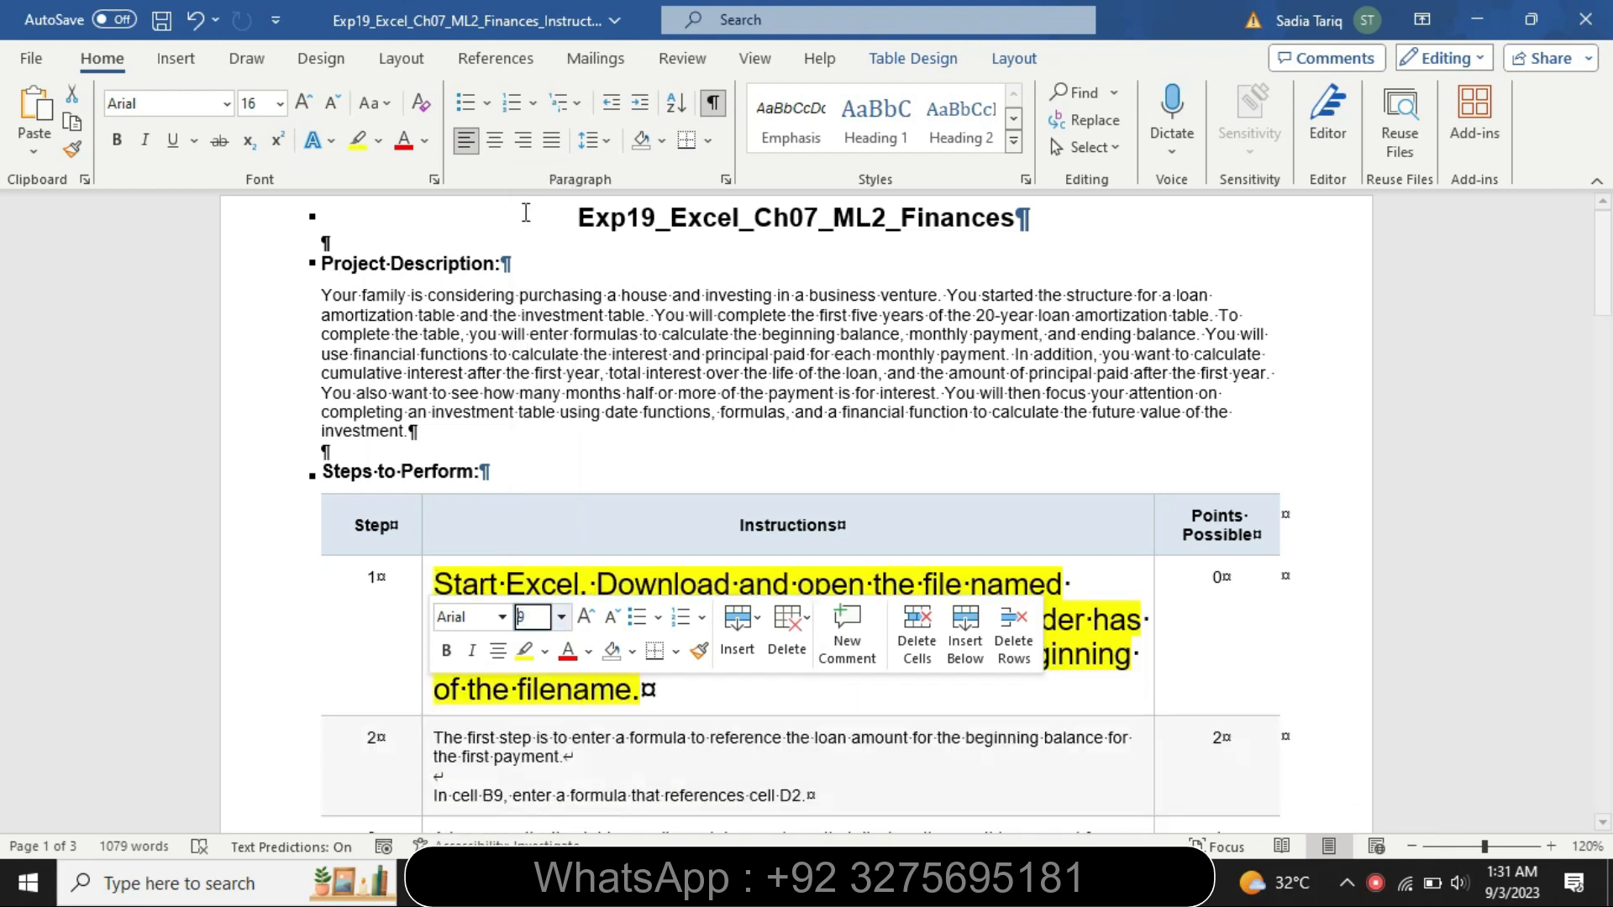
click(379, 142)
click(412, 284)
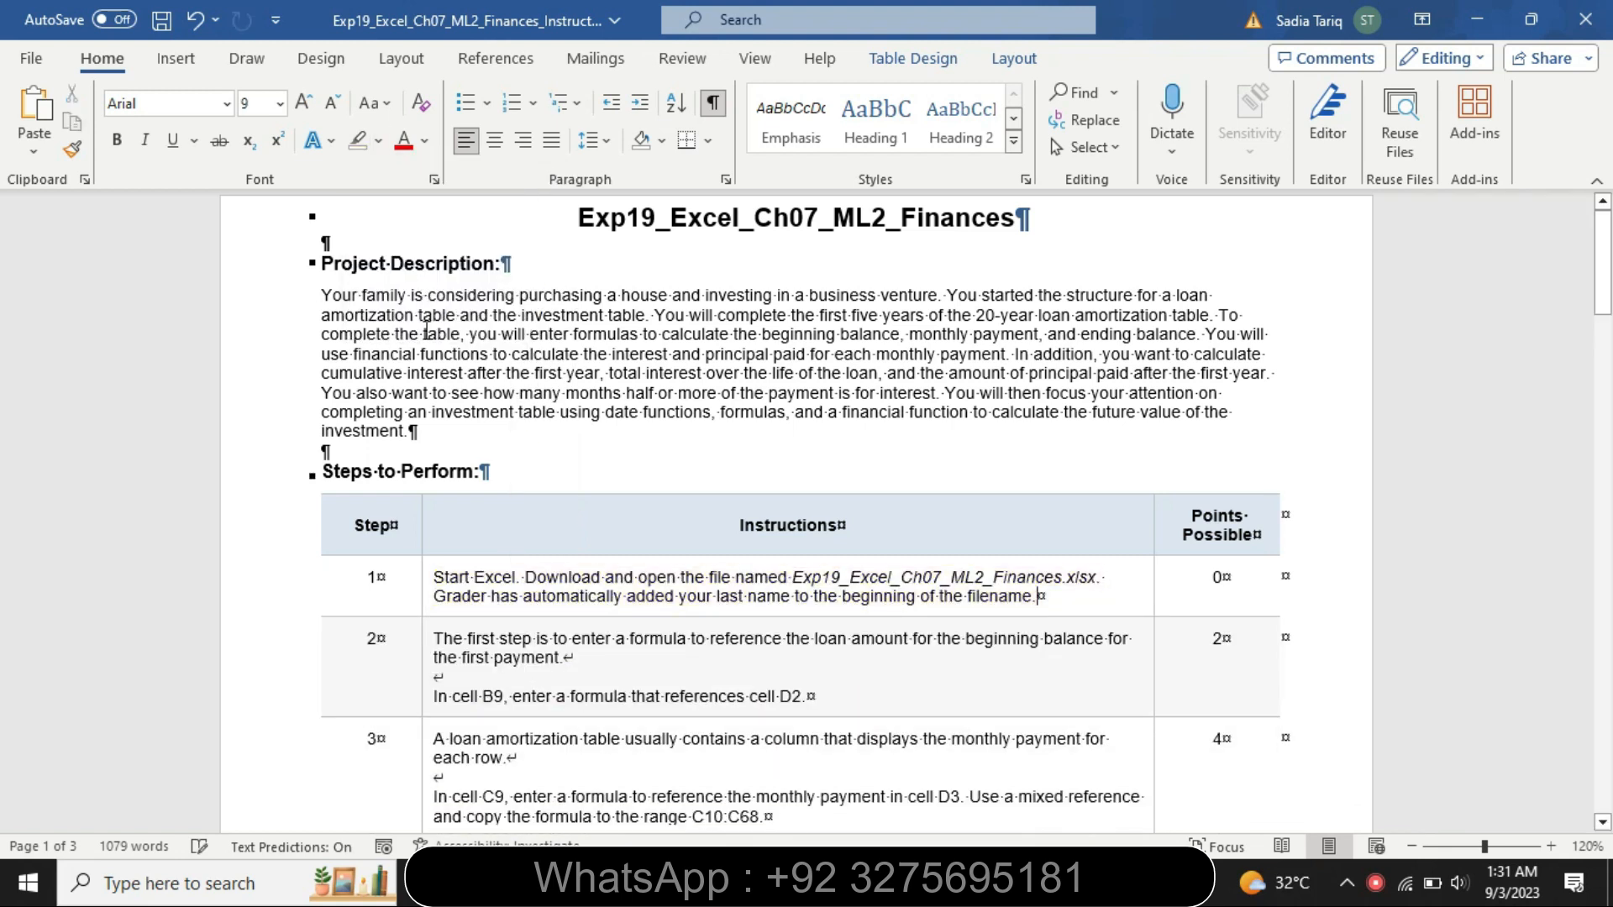
Enlarge the step 2 instructions to 16 pt and highlight them yellow
click(426, 670)
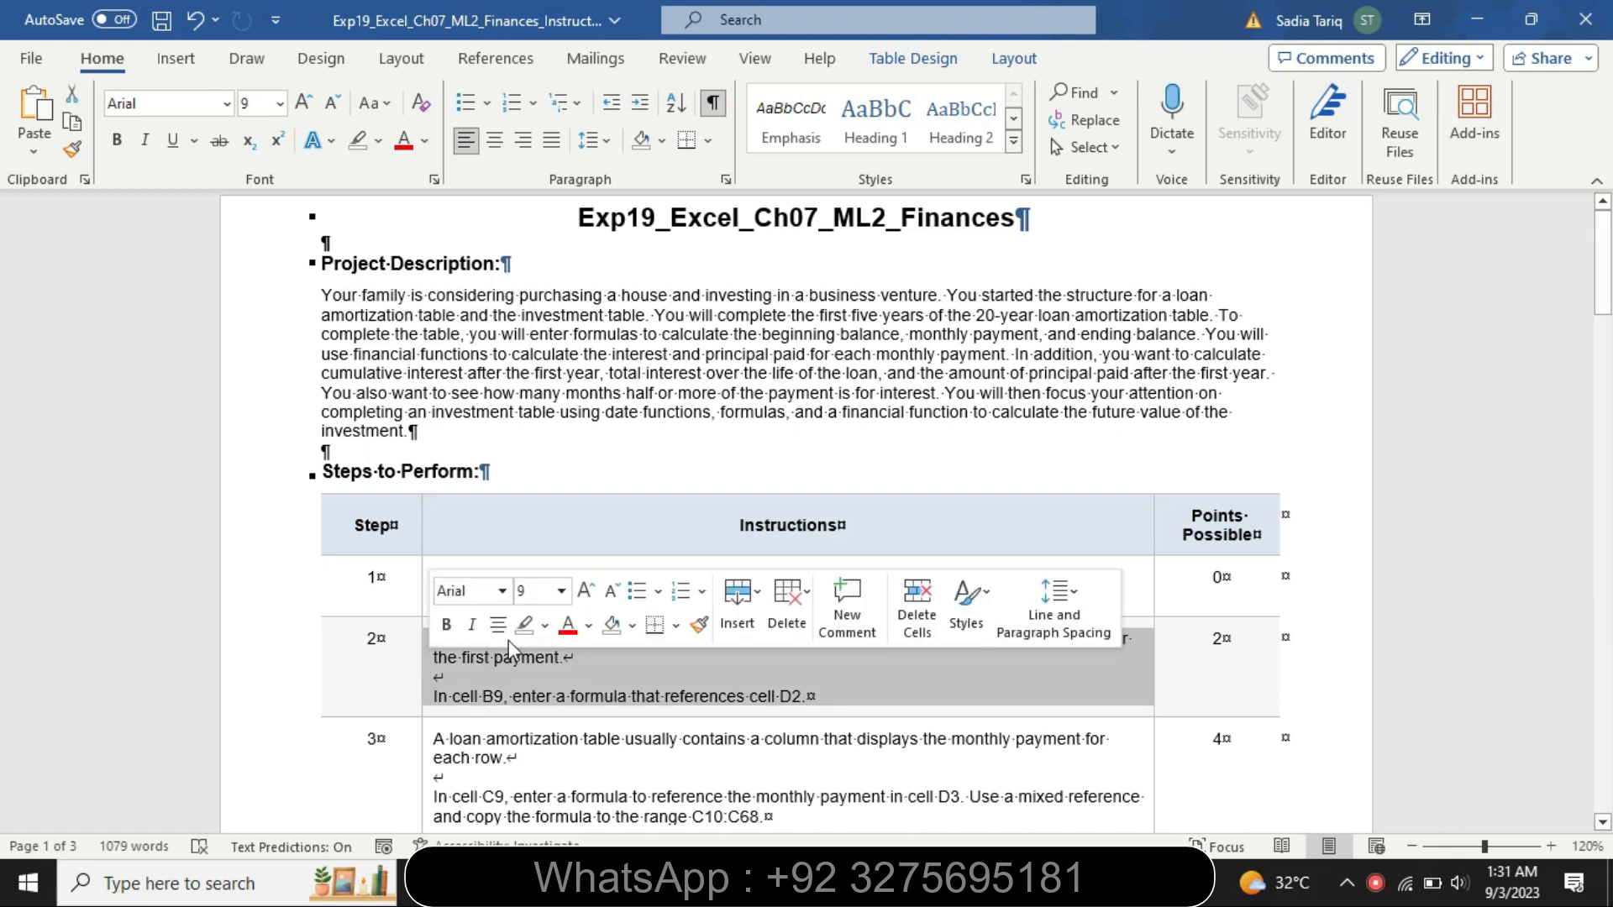
click(561, 591)
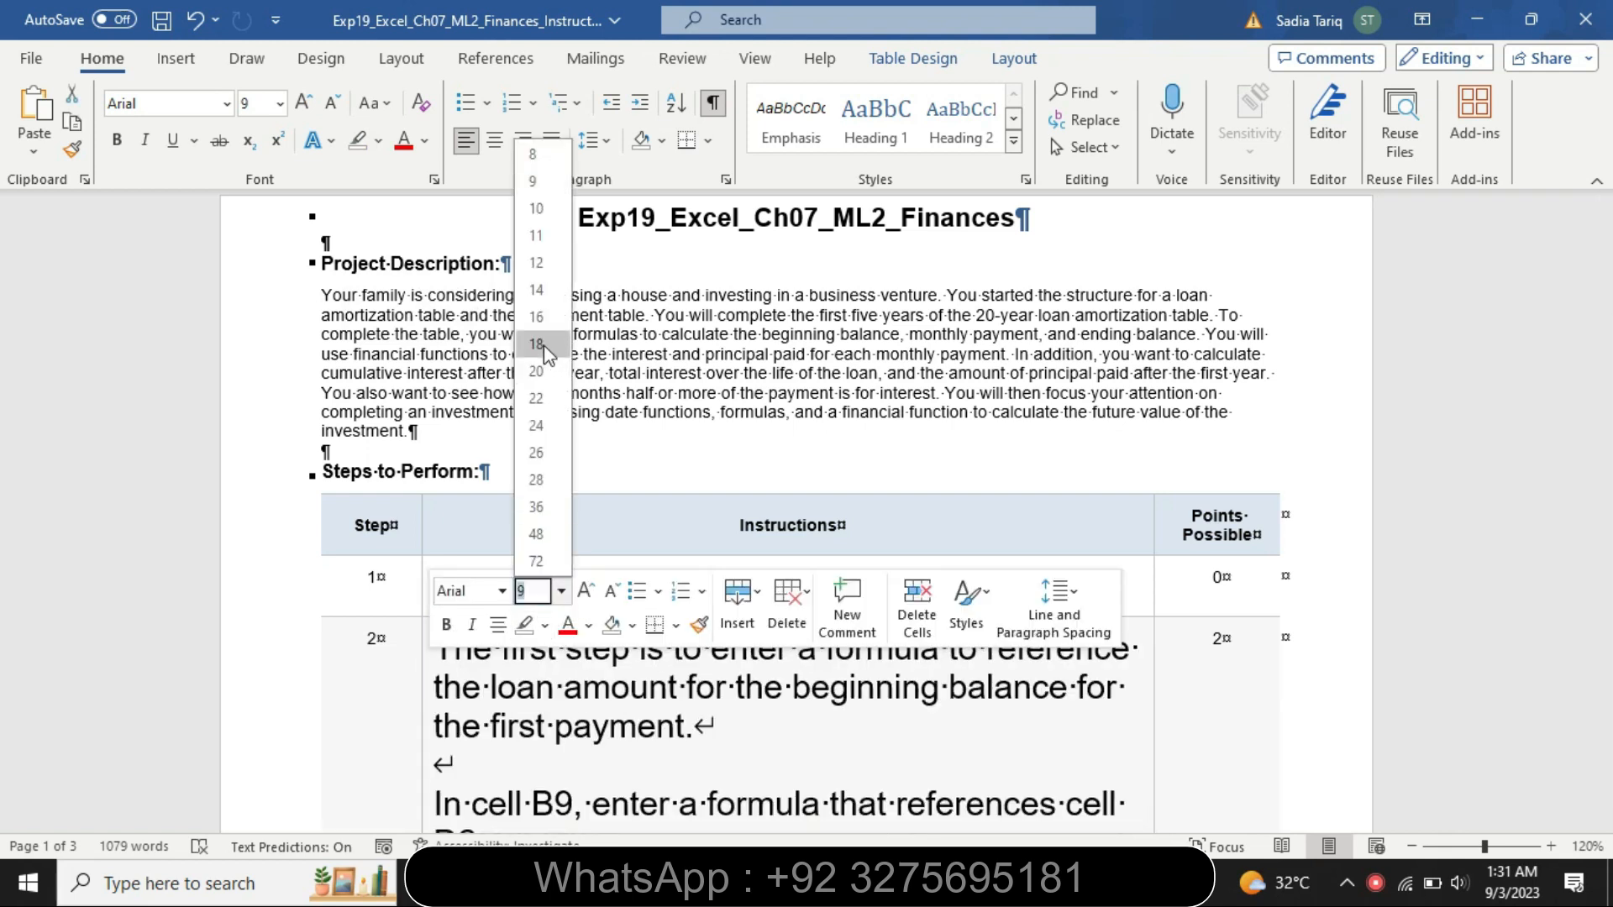
click(536, 317)
drag(1611, 288, 1611, 328)
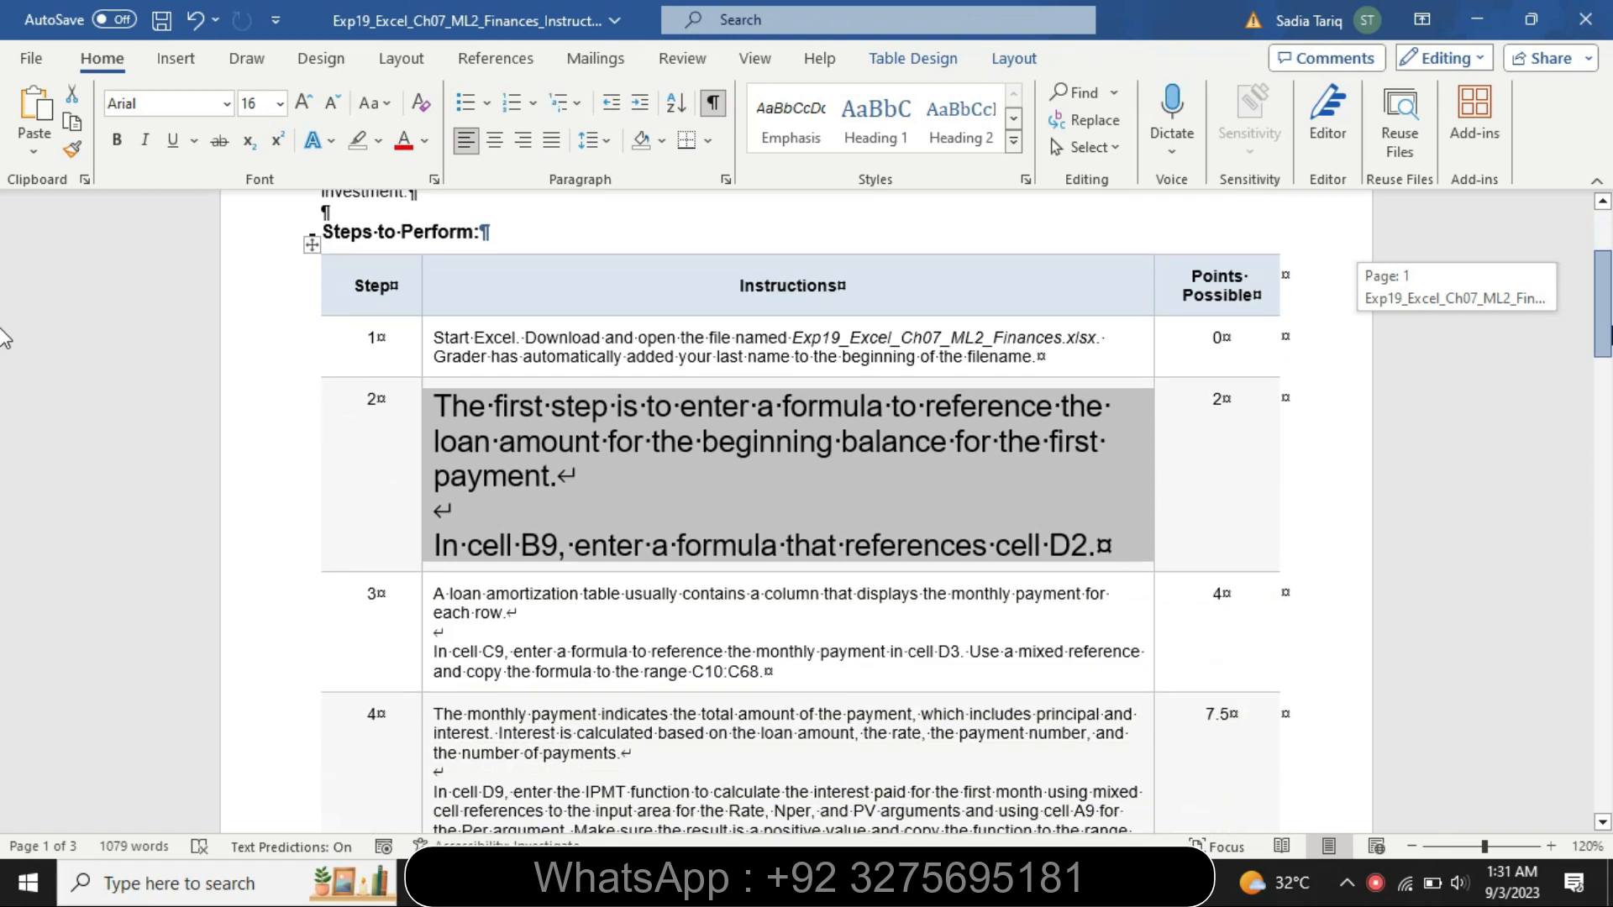
click(378, 141)
click(370, 164)
Highlight both paragraphs of the step 2 instructions in turquoise
key(Up)
drag(444, 407, 550, 481)
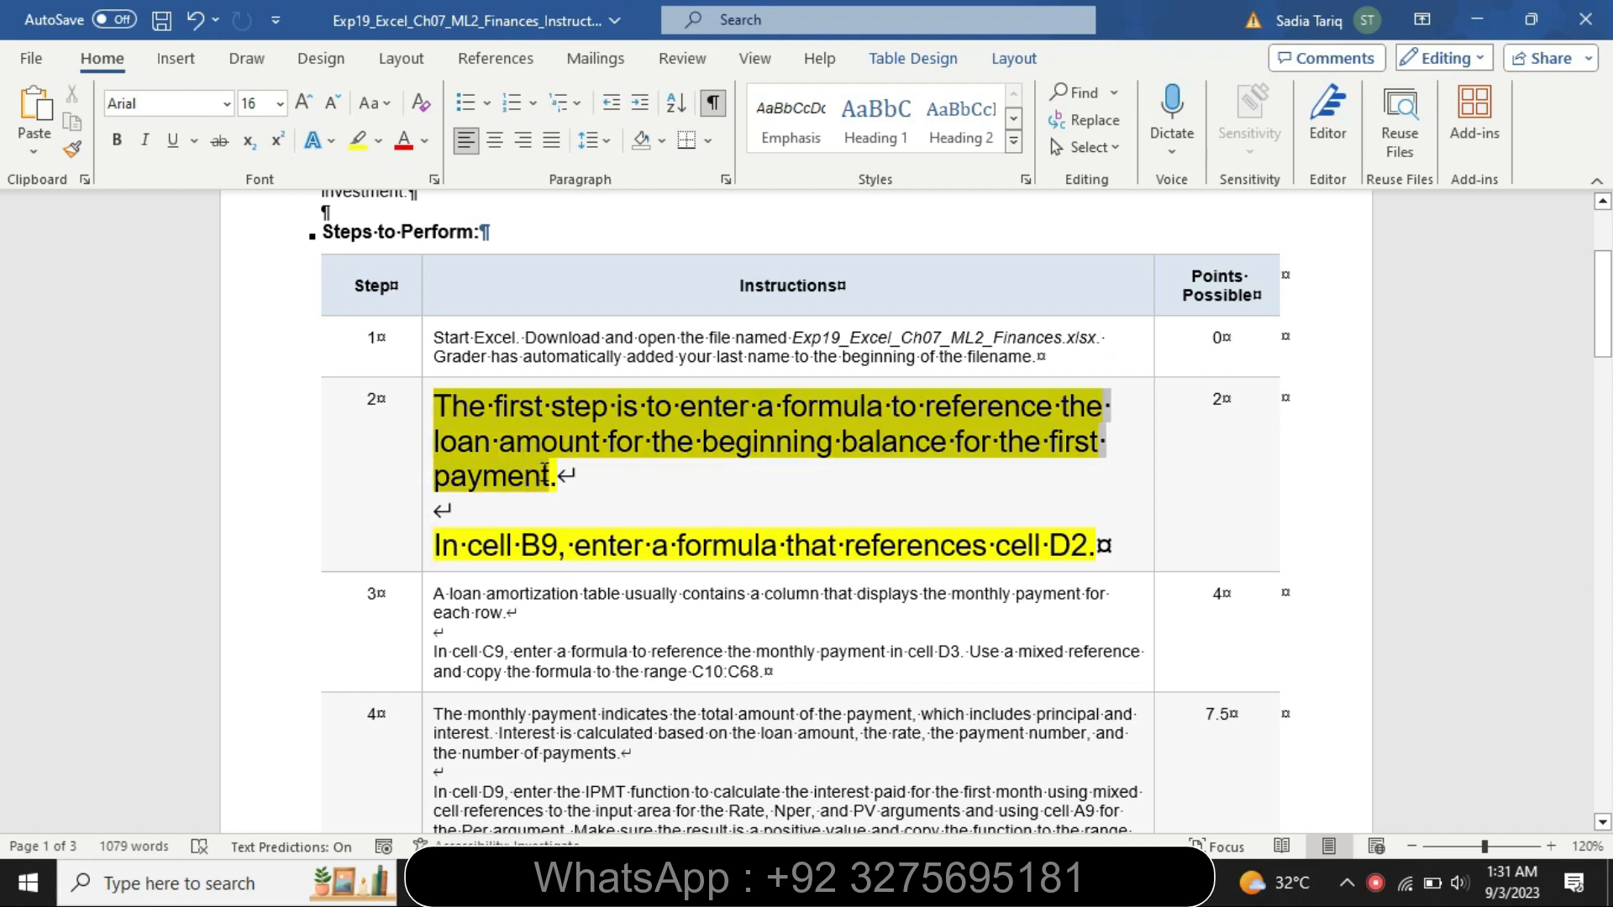
click(656, 431)
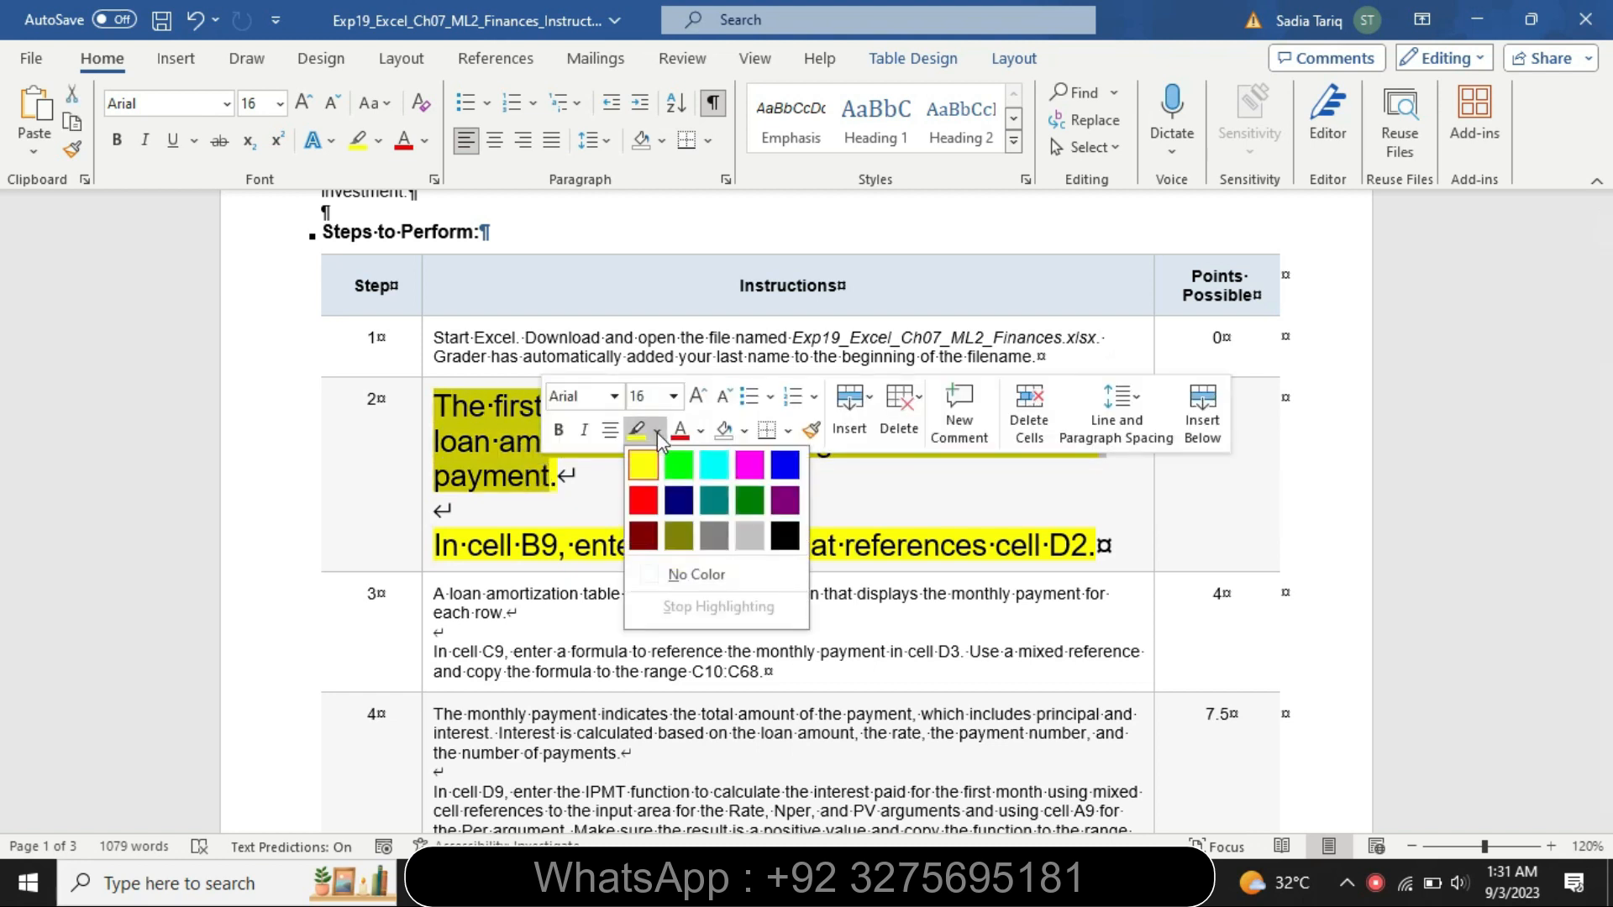
click(699, 464)
click(664, 481)
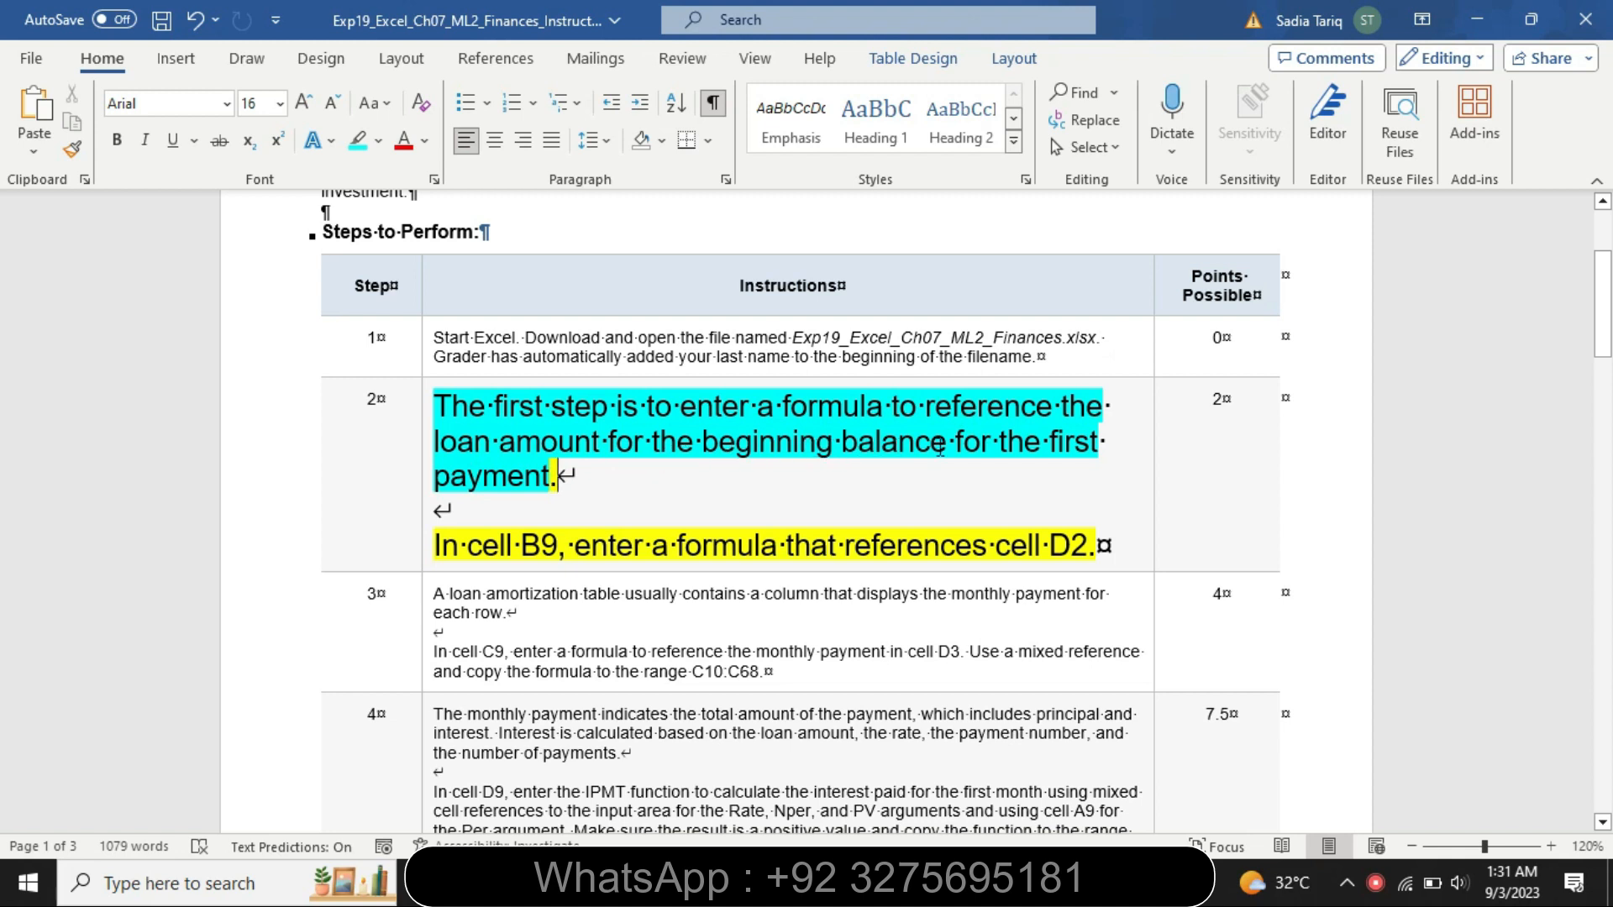
drag(436, 546, 1081, 557)
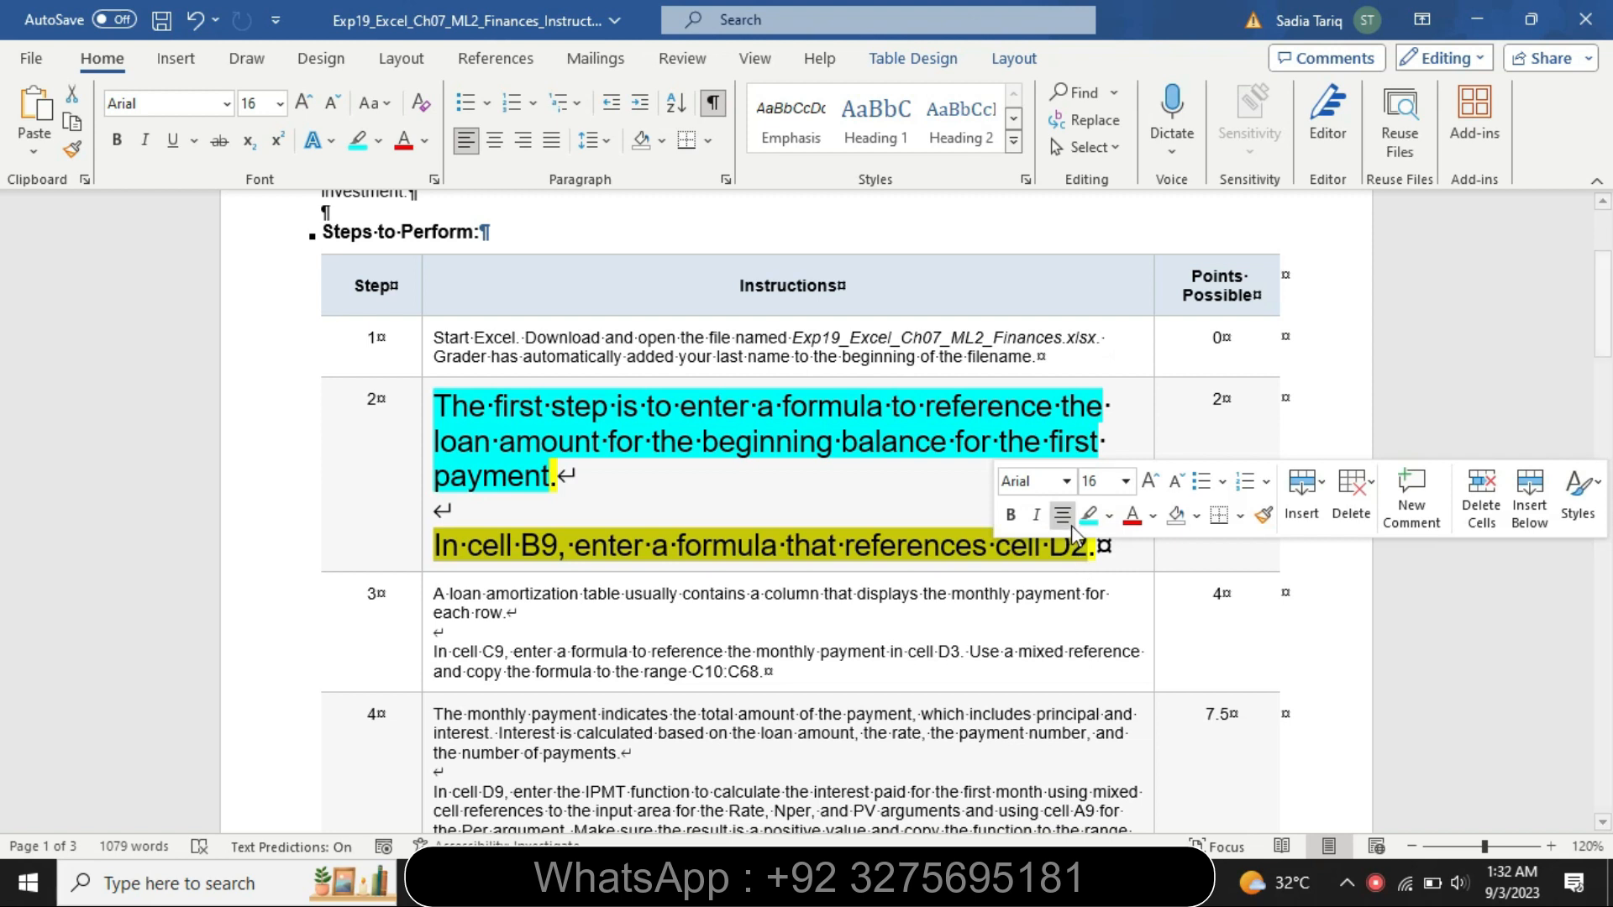
click(1089, 514)
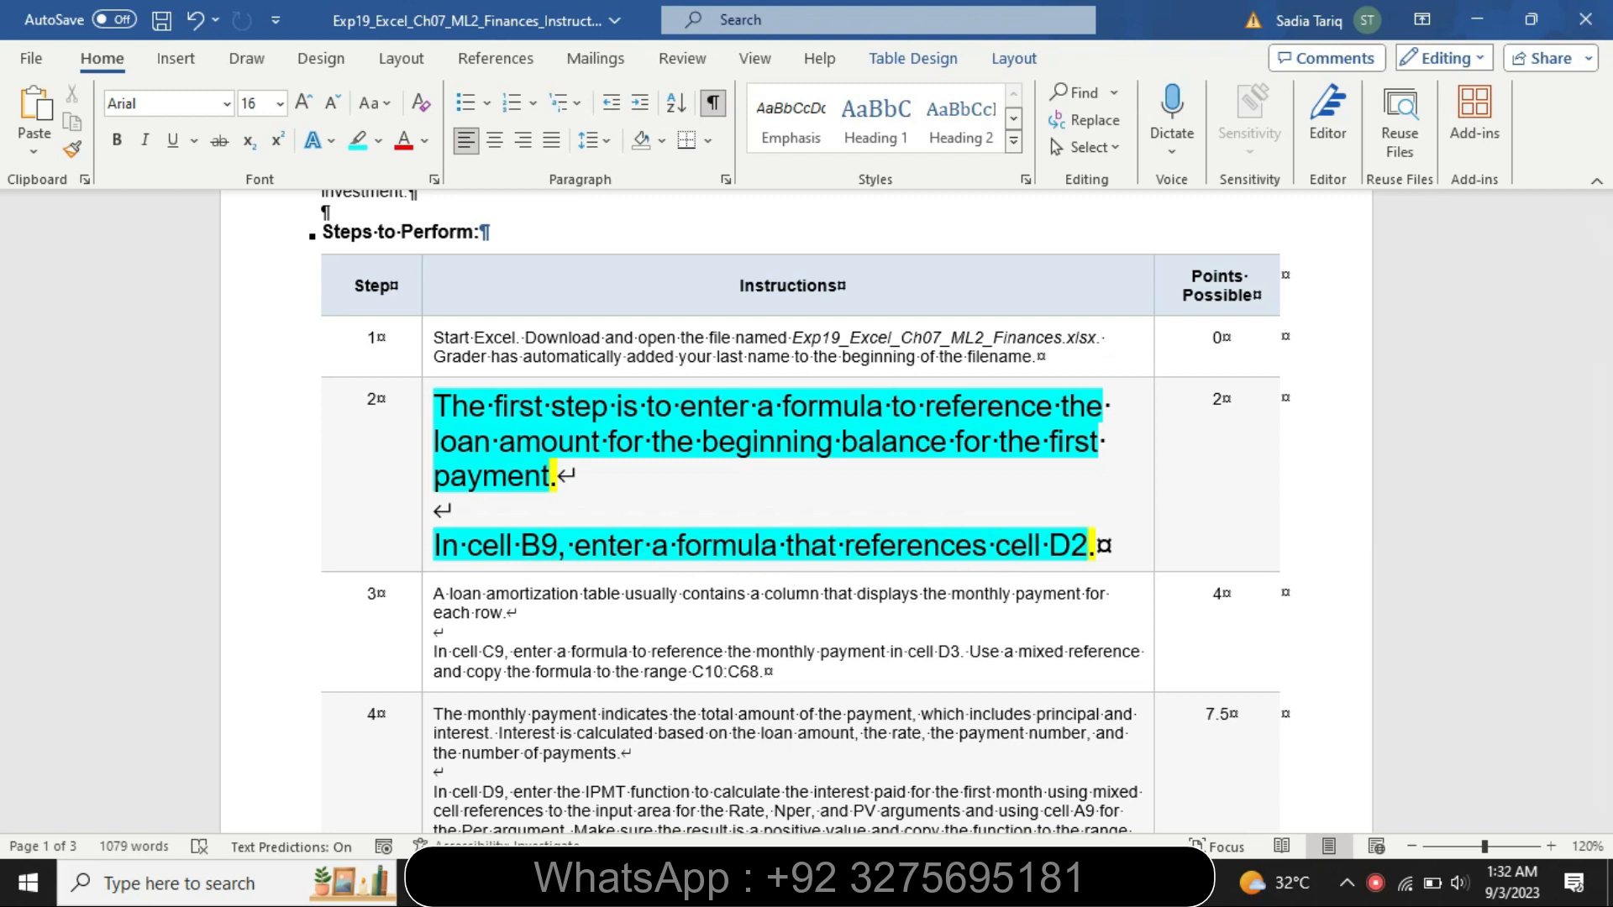
In the Loan sheet, enter a formula in cell B9 that references cell D2
key(alt+Tab)
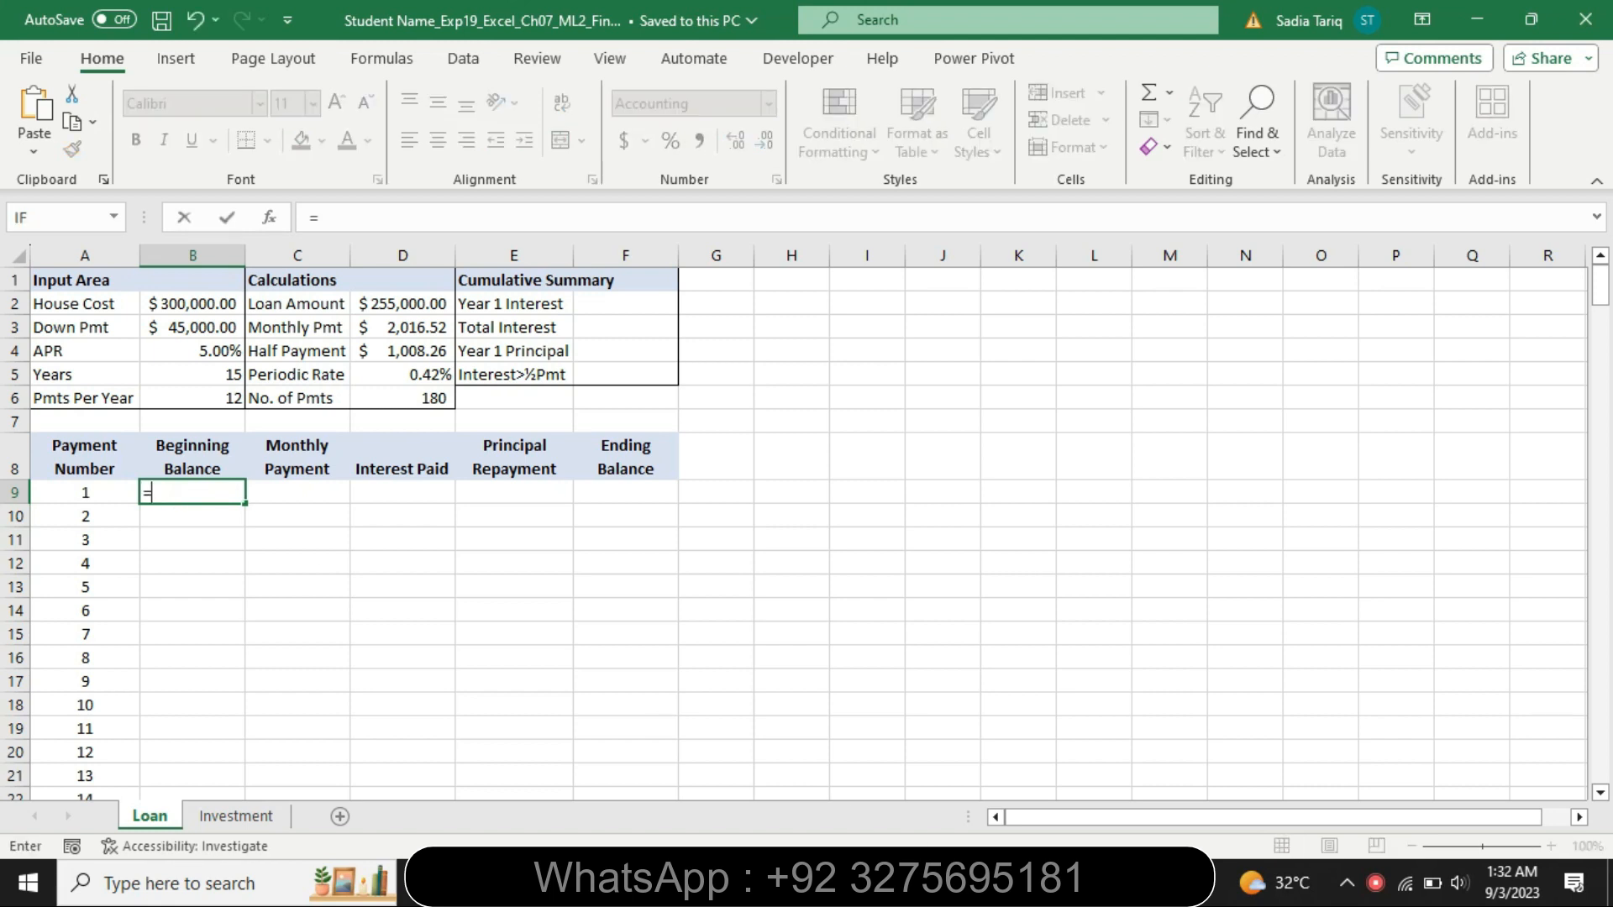
key(alt+Tab)
drag(677, 554, 810, 556)
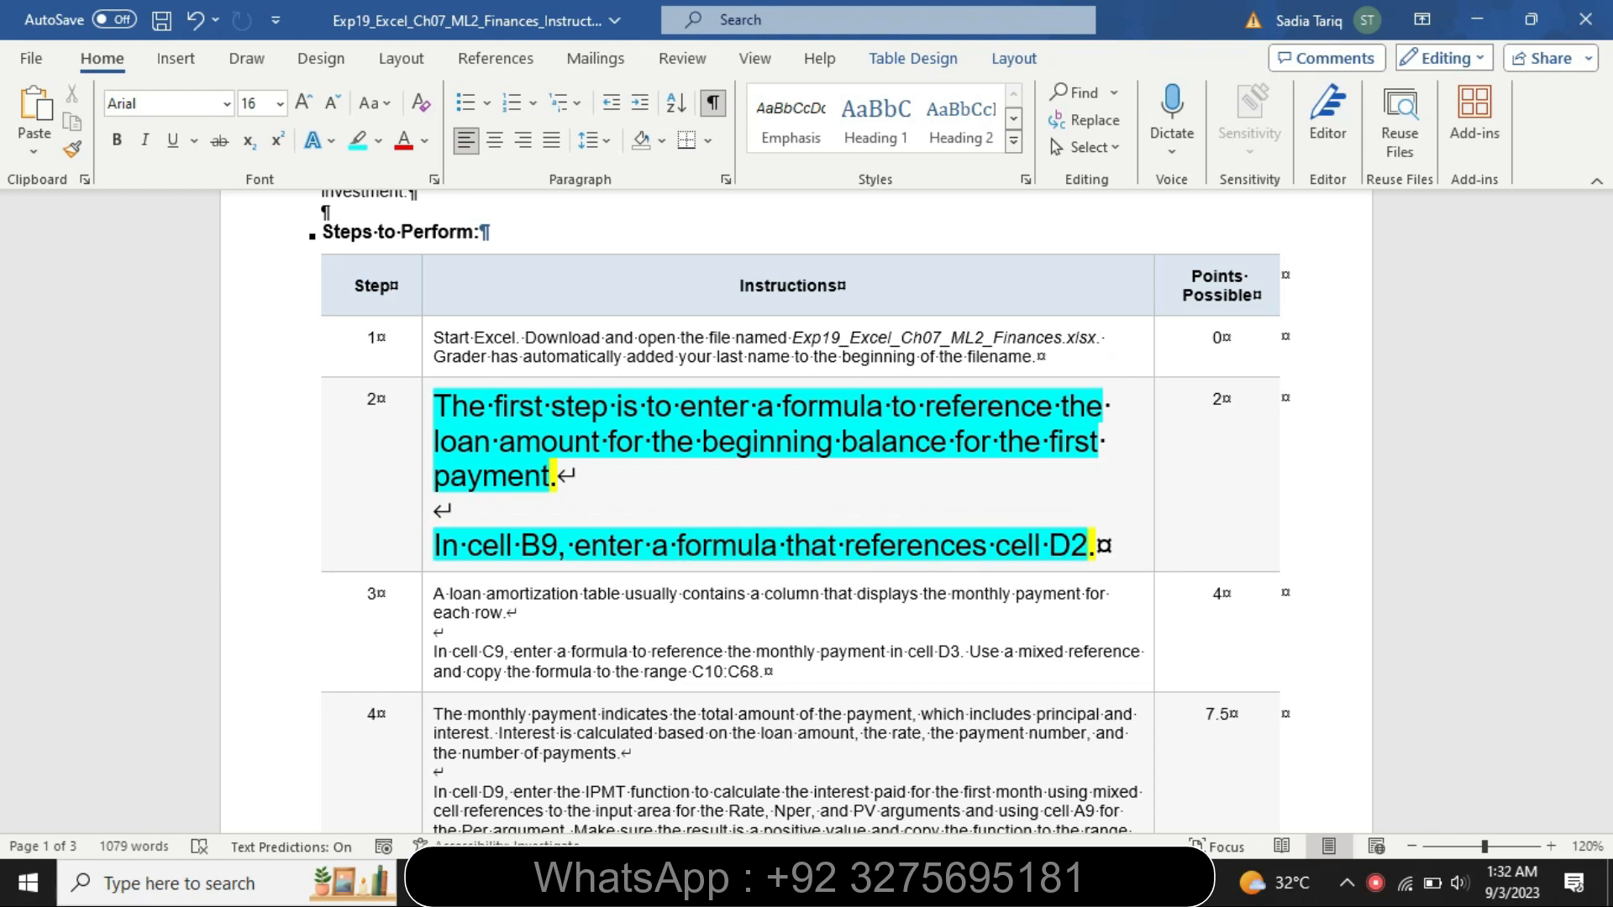
key(alt+Tab)
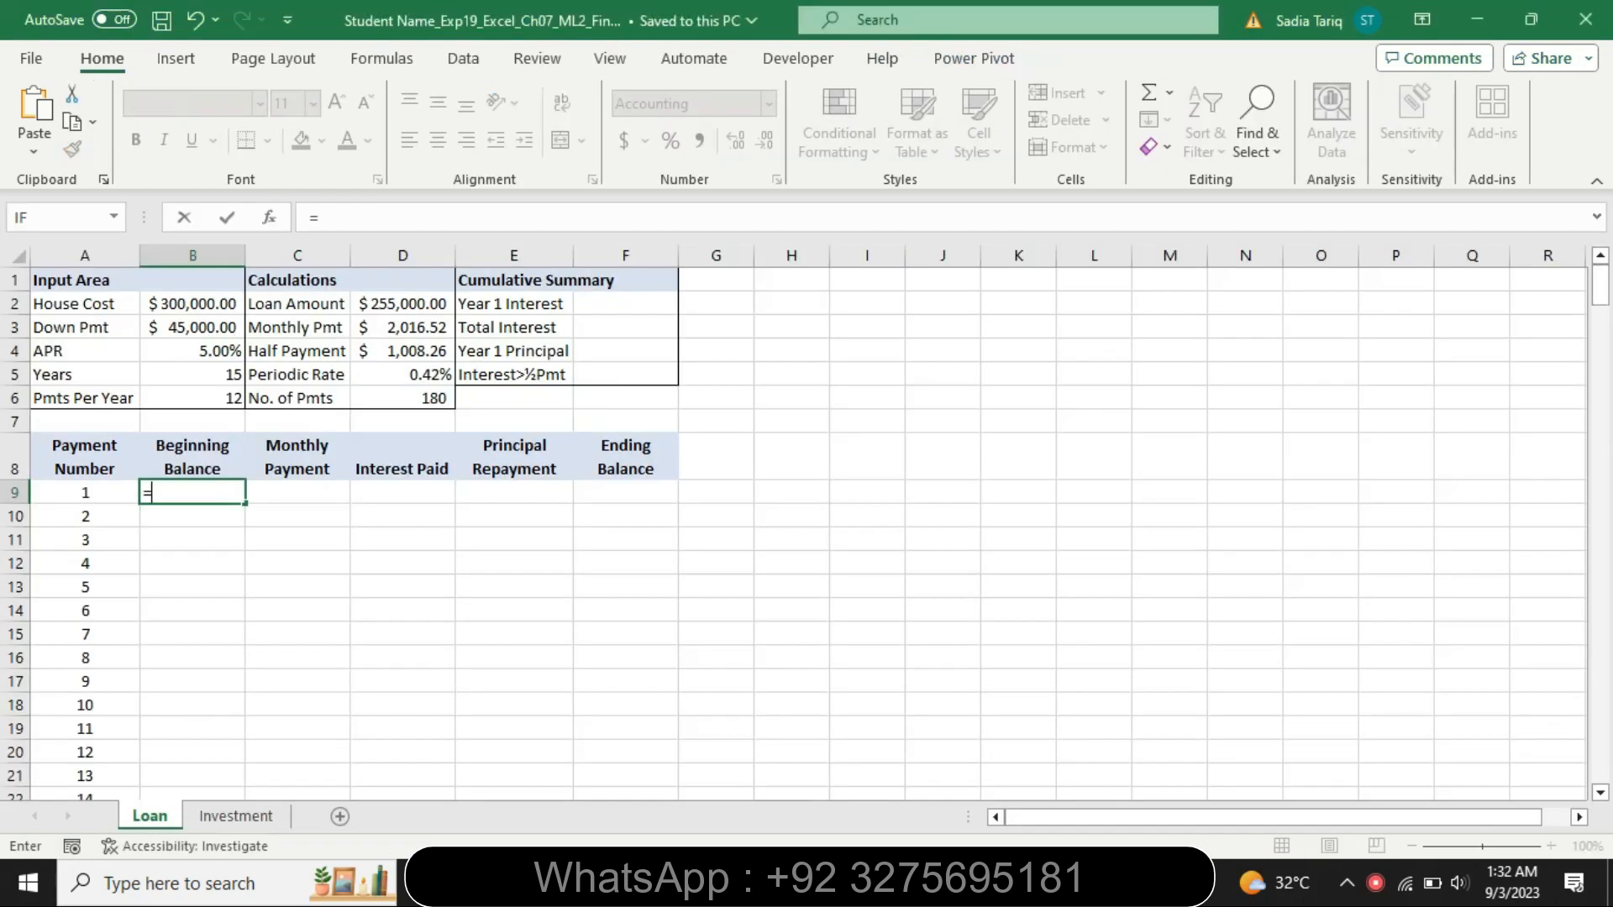
click(420, 308)
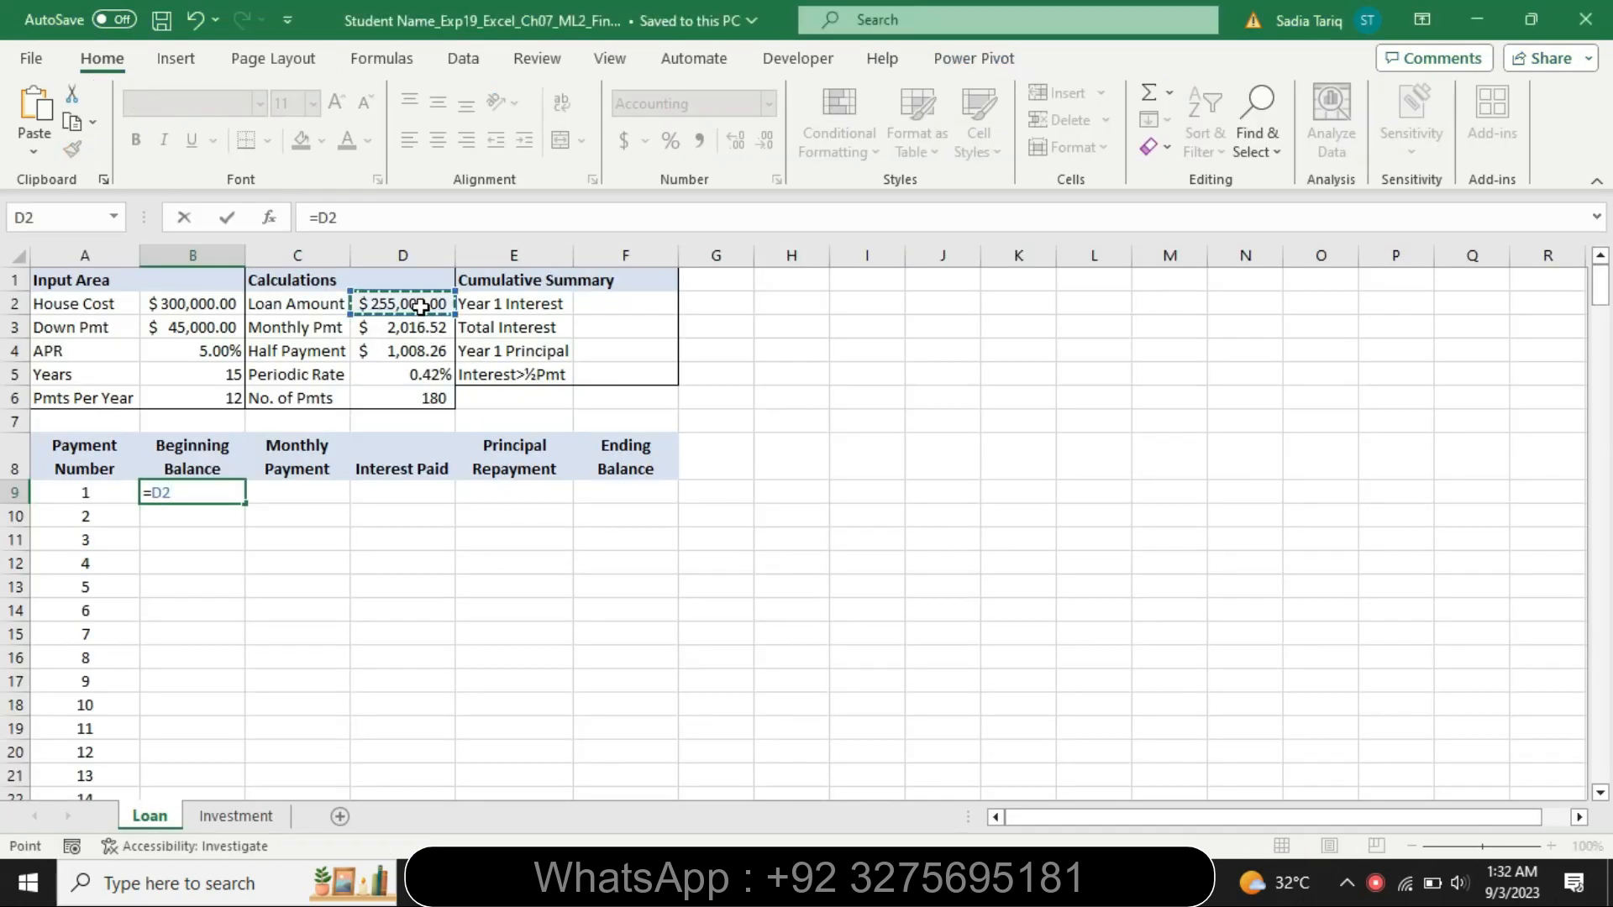
key(Return)
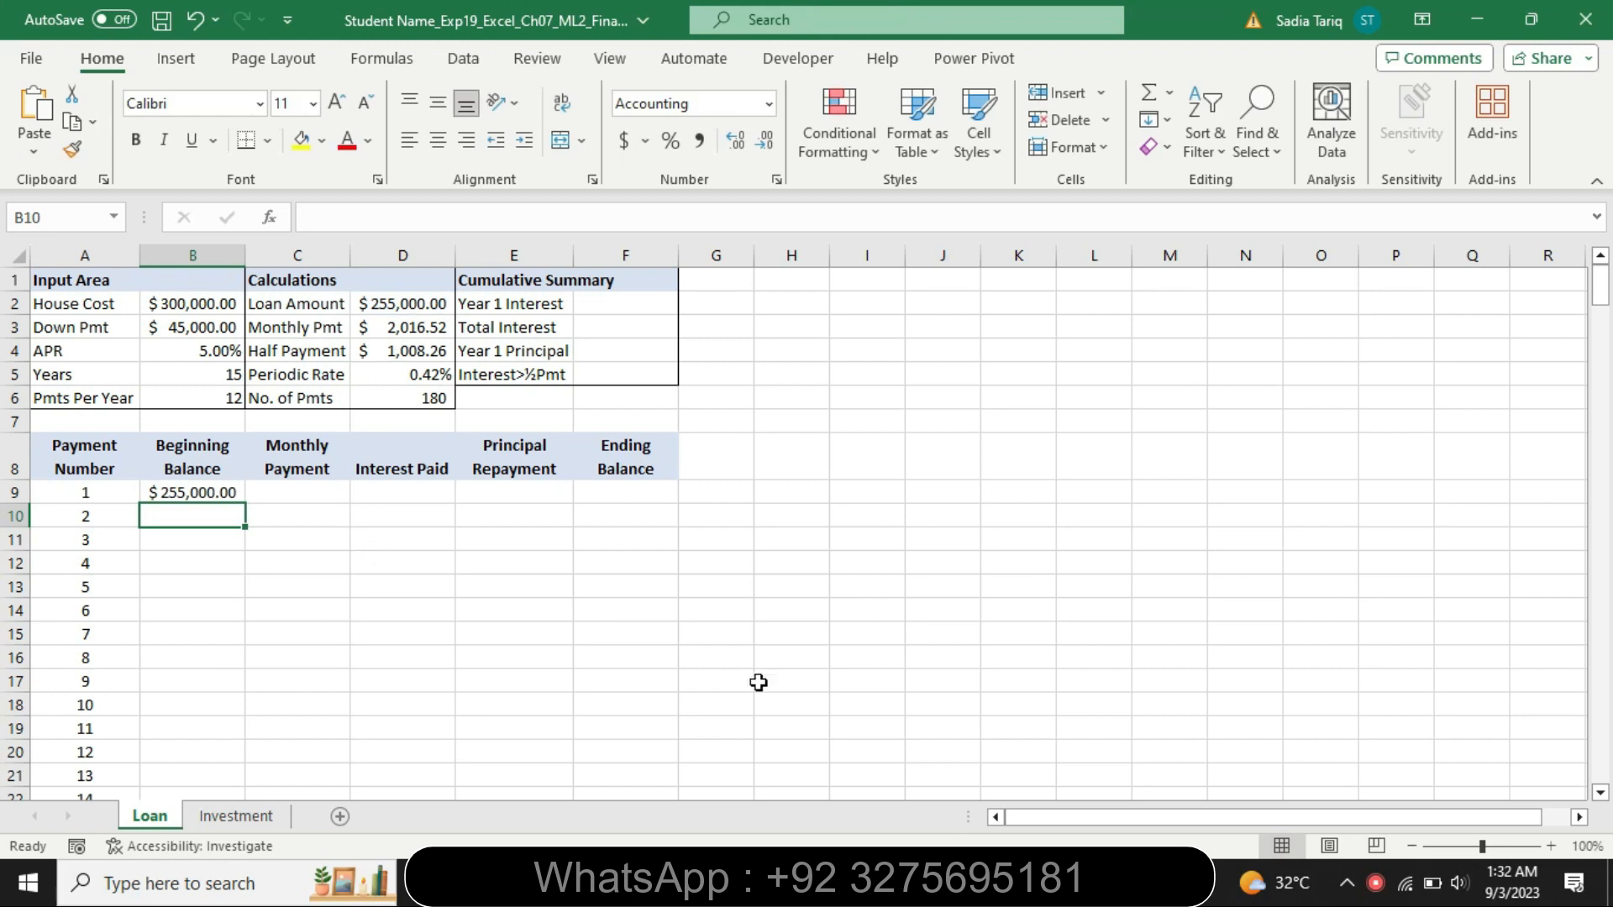
Restore the step 2 instructions to 9 pt and remove their highlighting
key(alt+Tab)
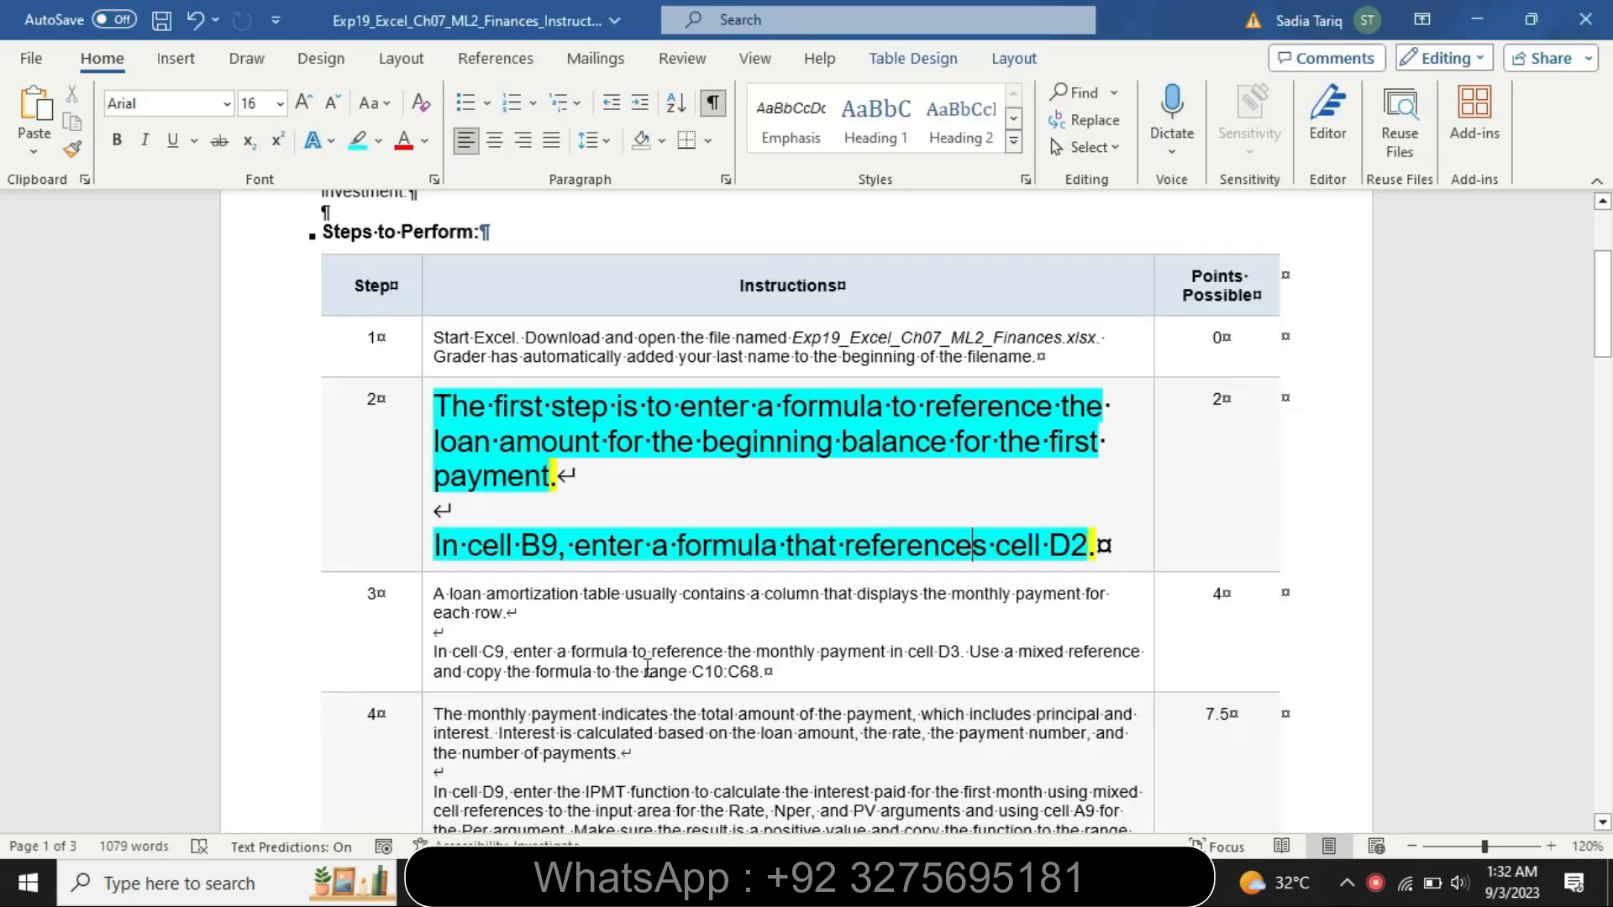
click(422, 549)
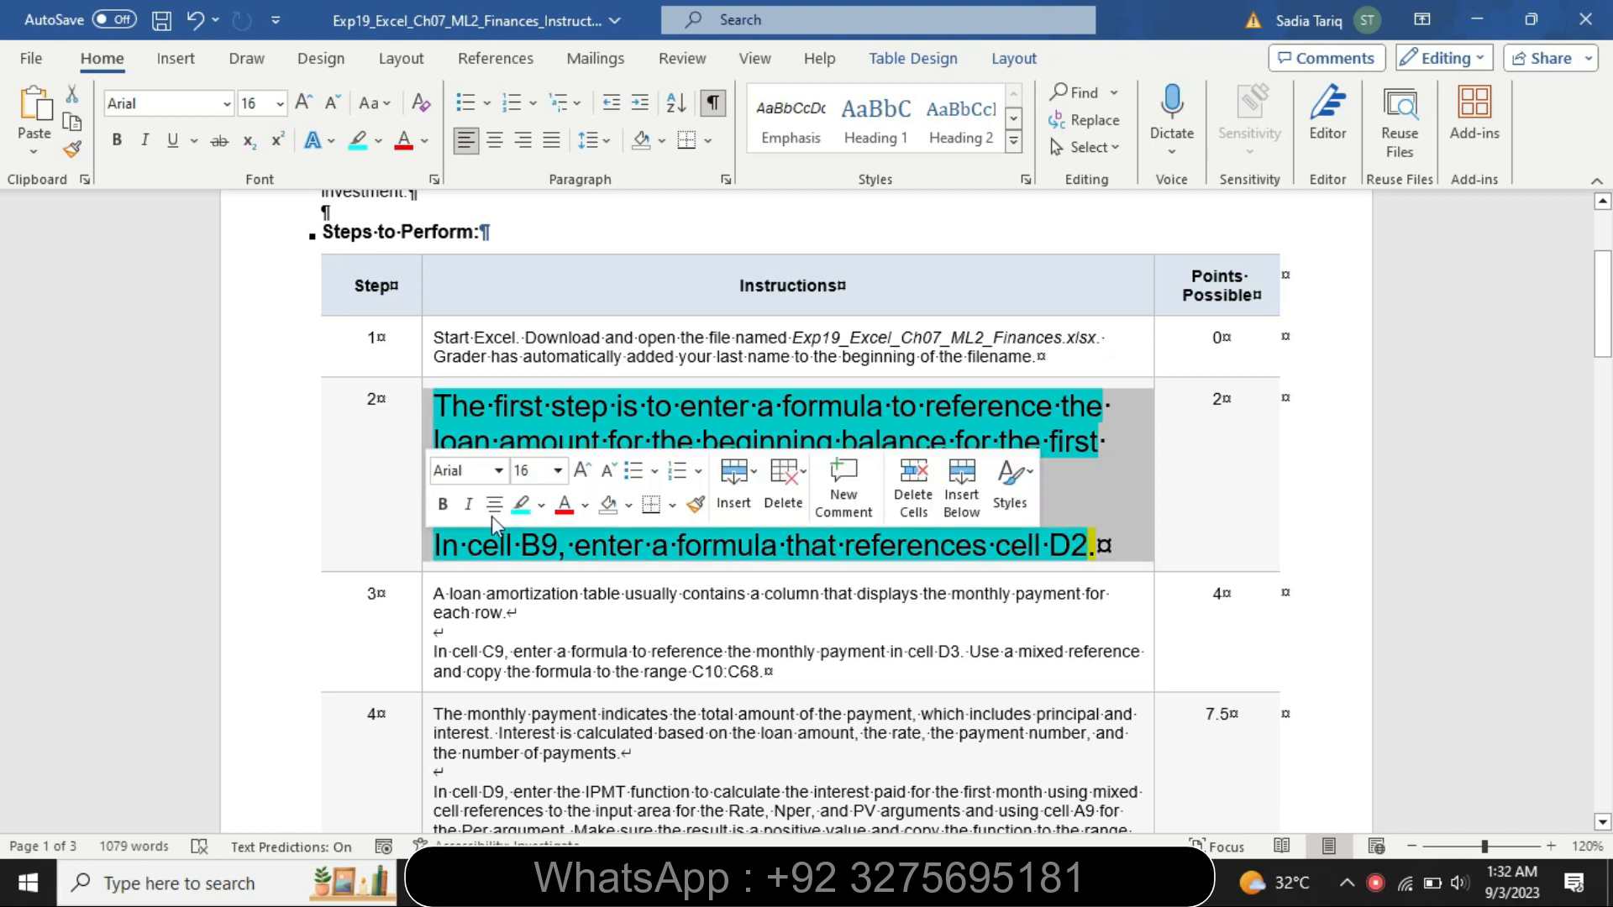
click(557, 470)
click(529, 60)
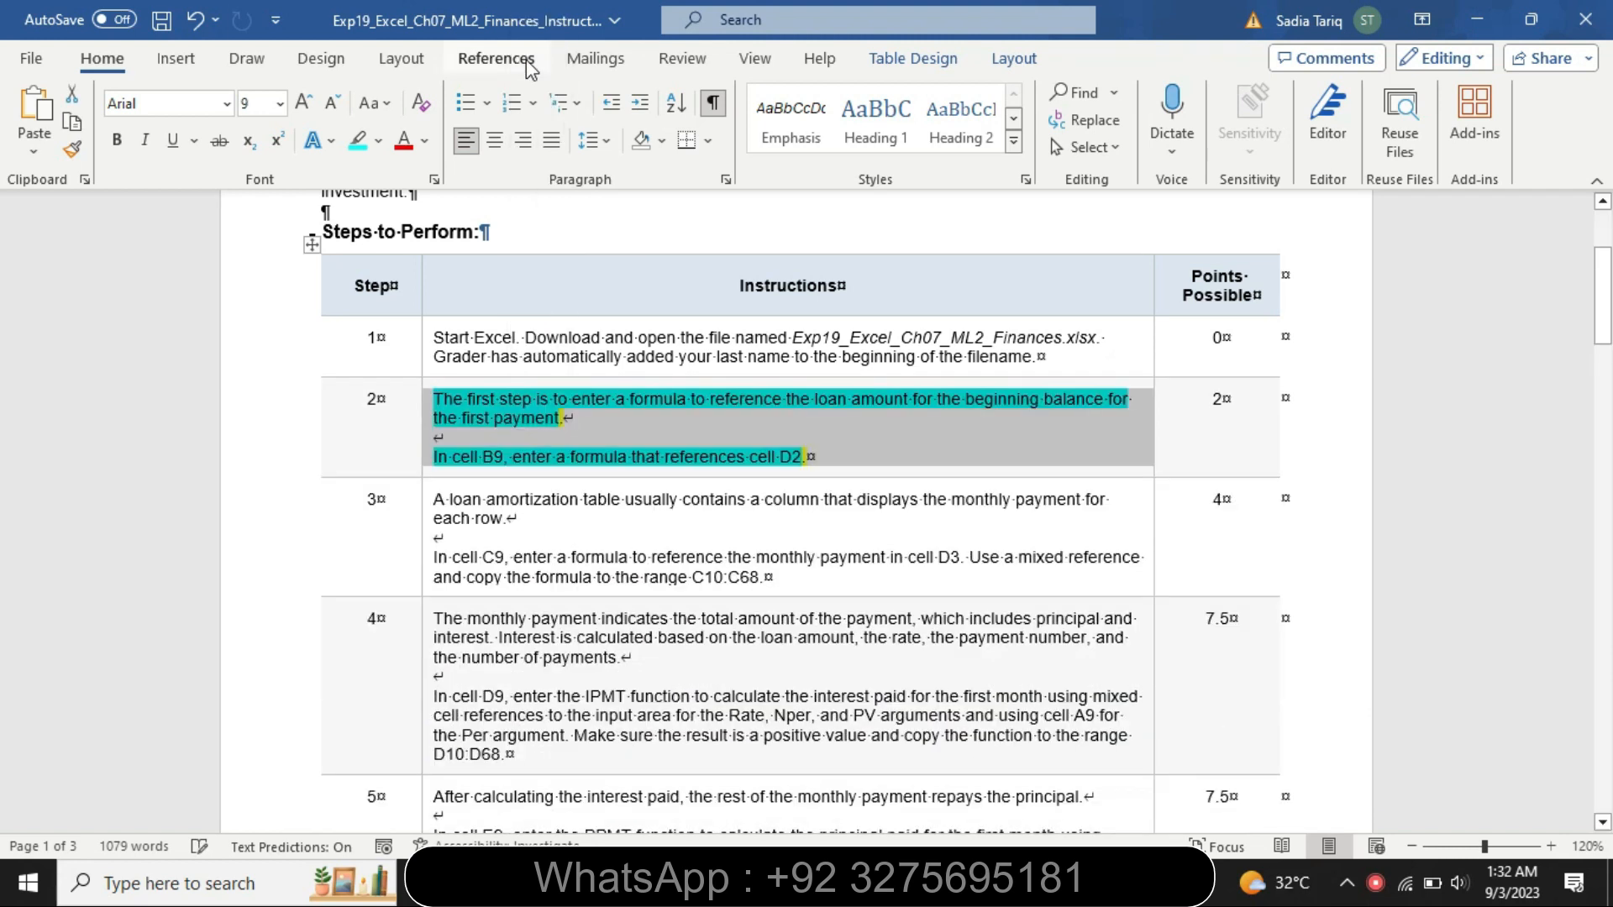
click(379, 140)
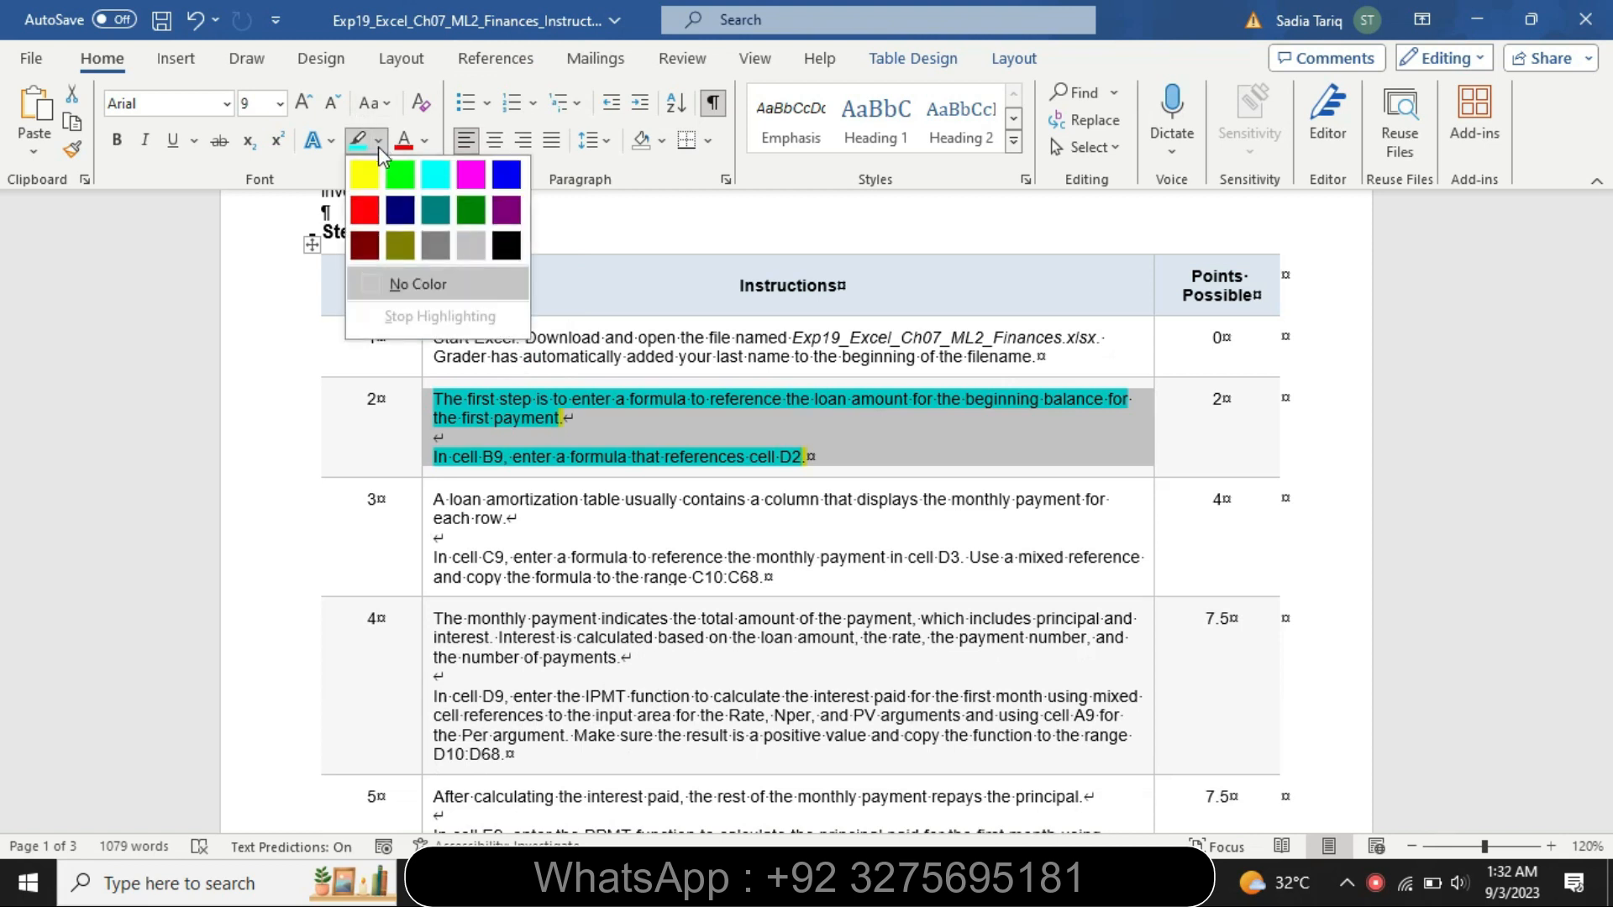
click(398, 288)
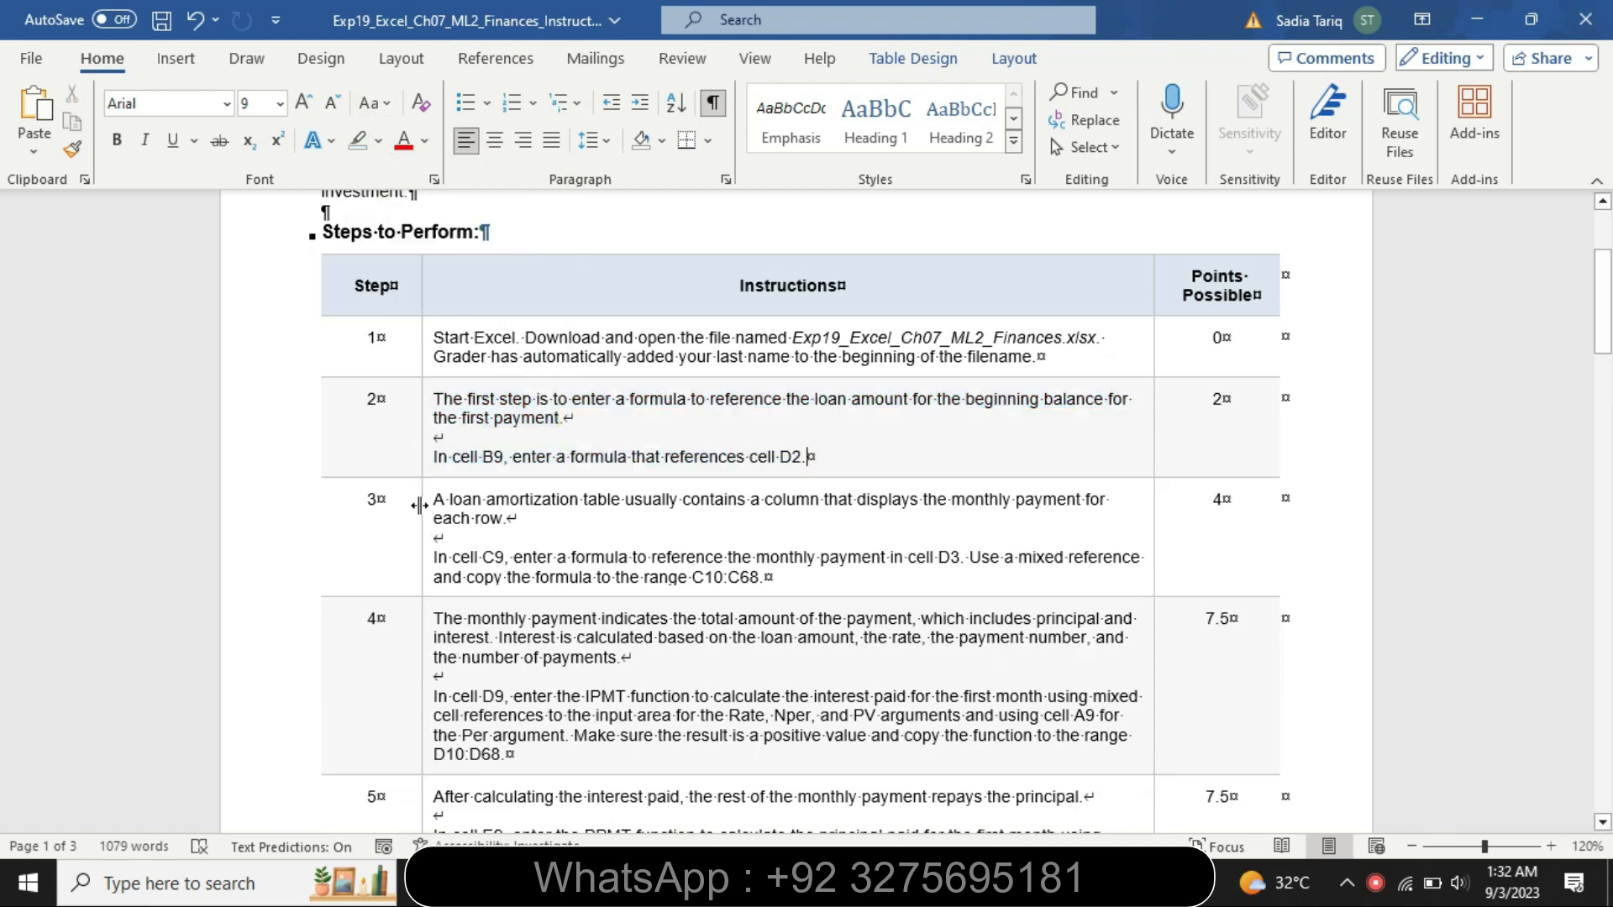
Enlarge the step 3 instructions to 16 pt and highlight them yellow
click(425, 532)
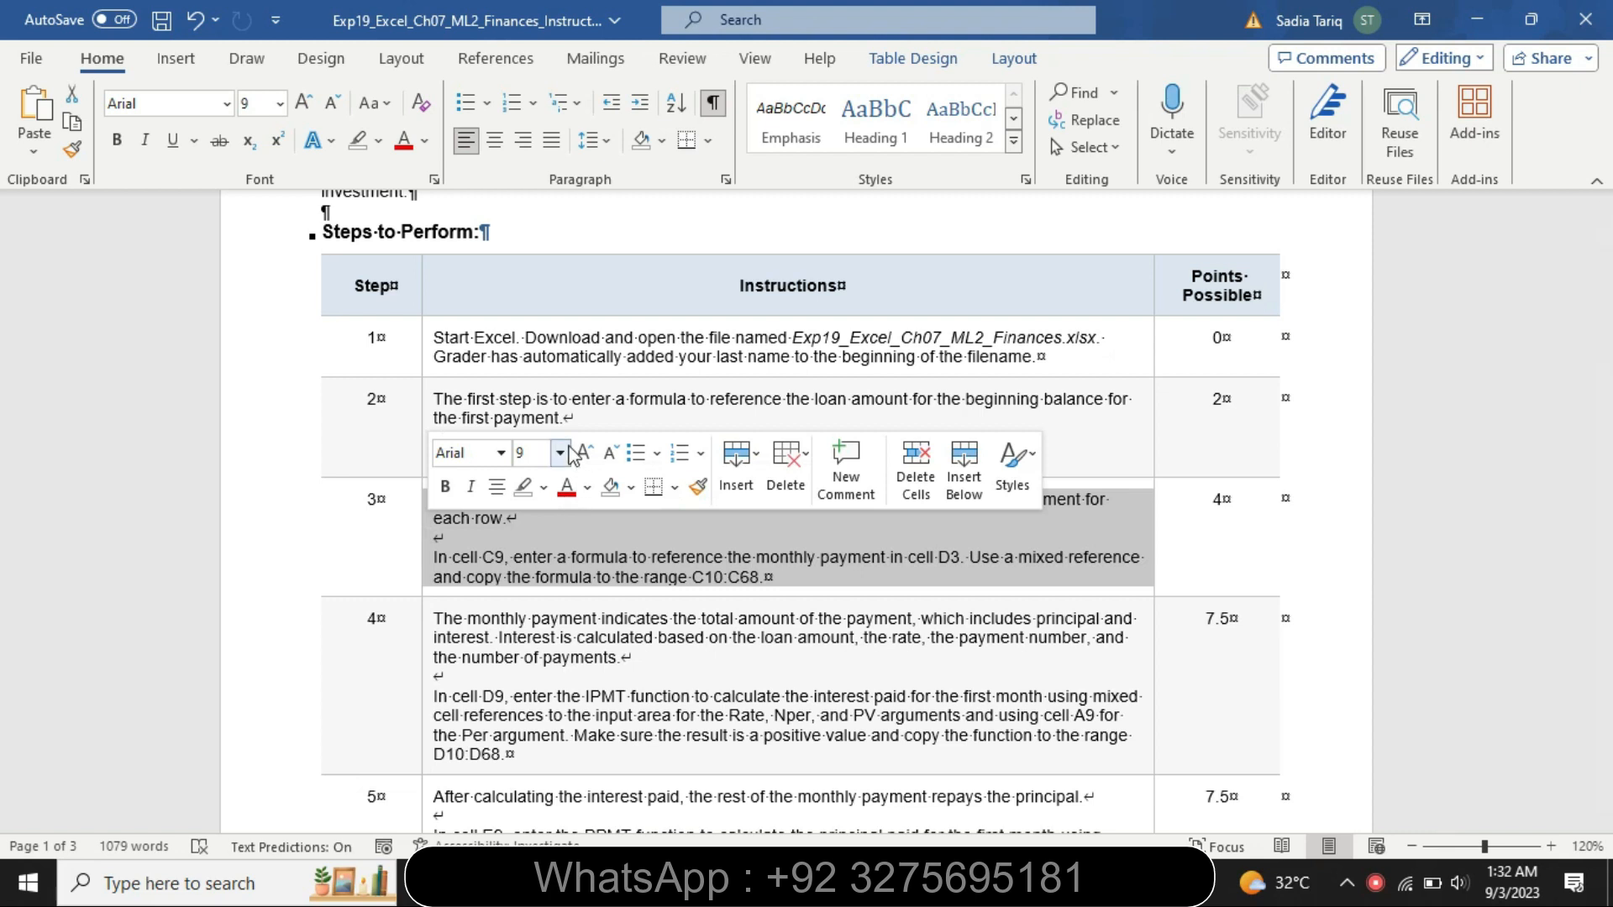
click(559, 453)
click(535, 179)
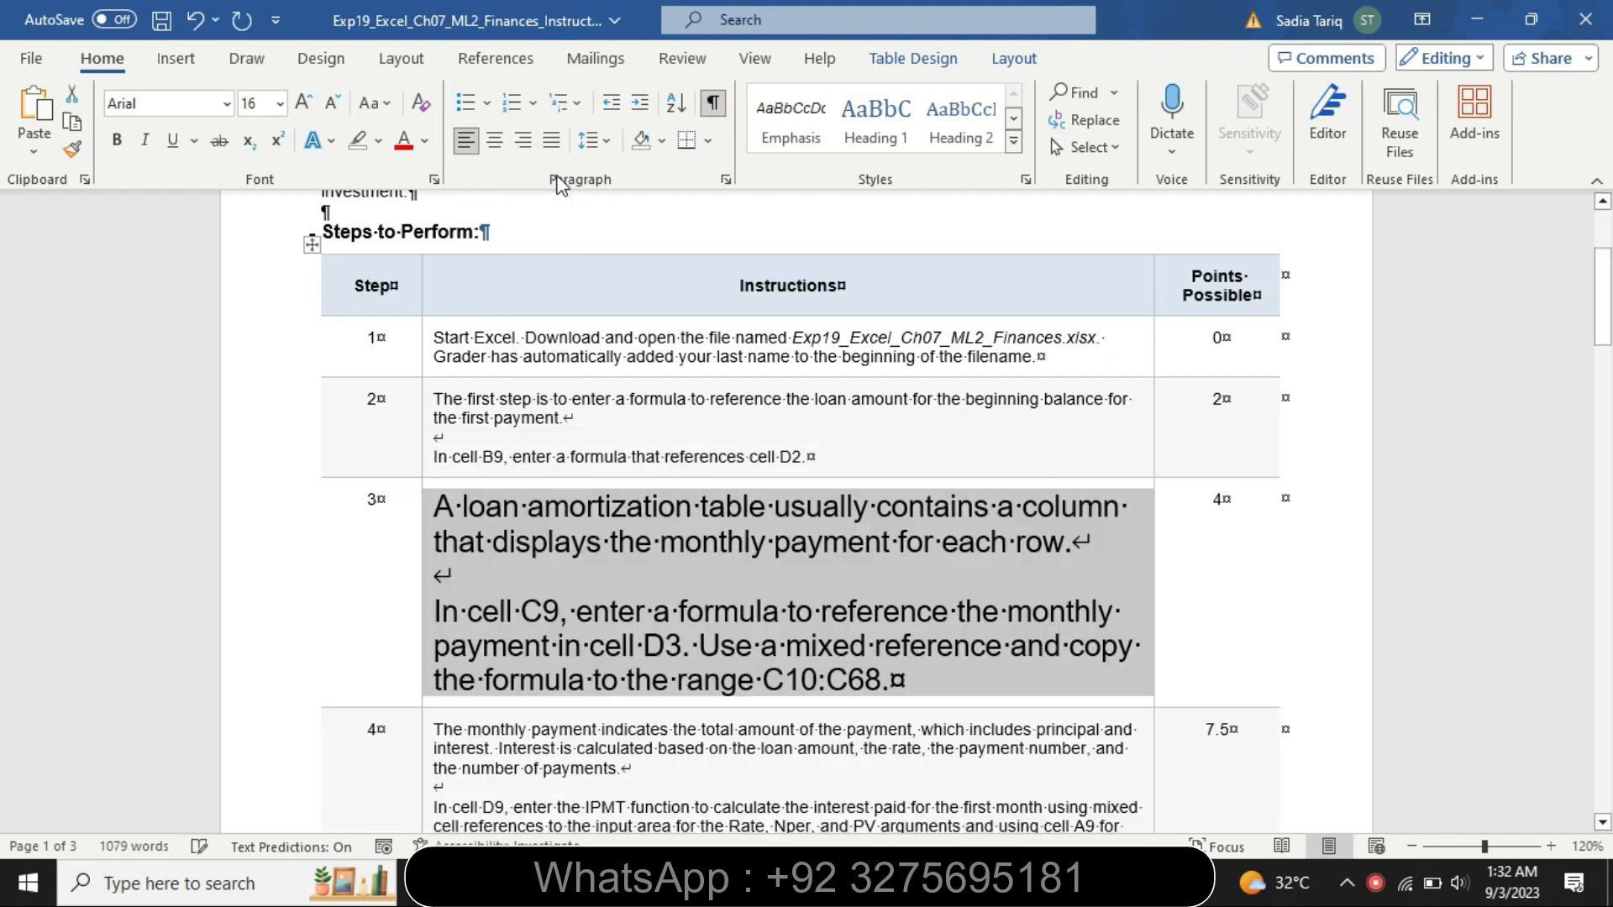
click(379, 141)
click(364, 166)
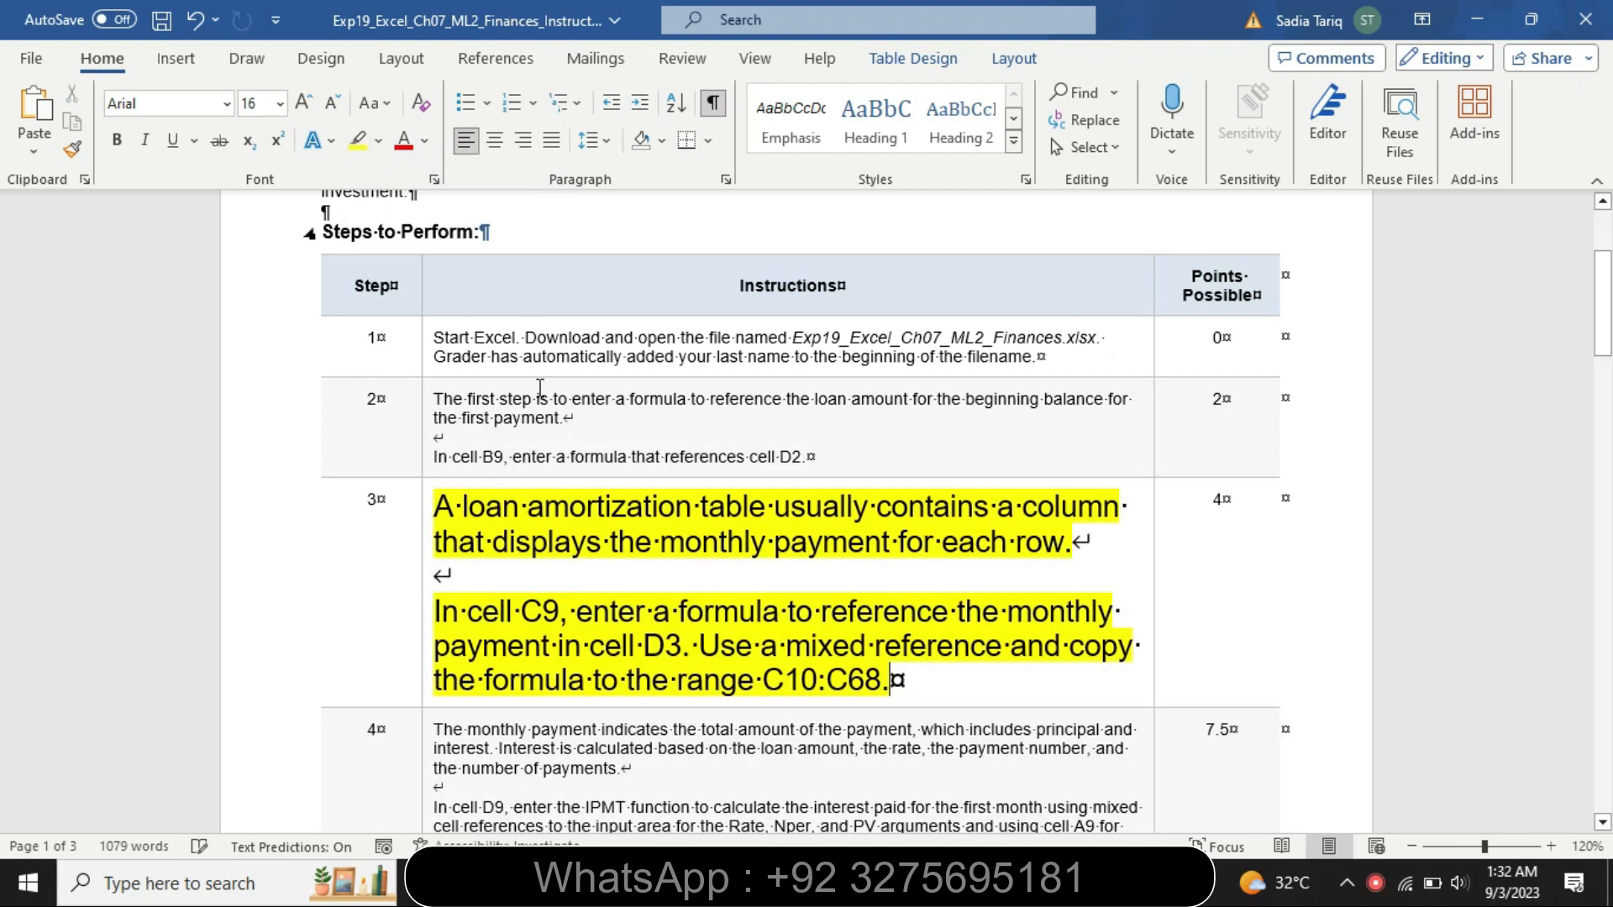
Highlight the first paragraph of the step 3 instructions in turquoise
click(681, 588)
drag(434, 506, 1050, 565)
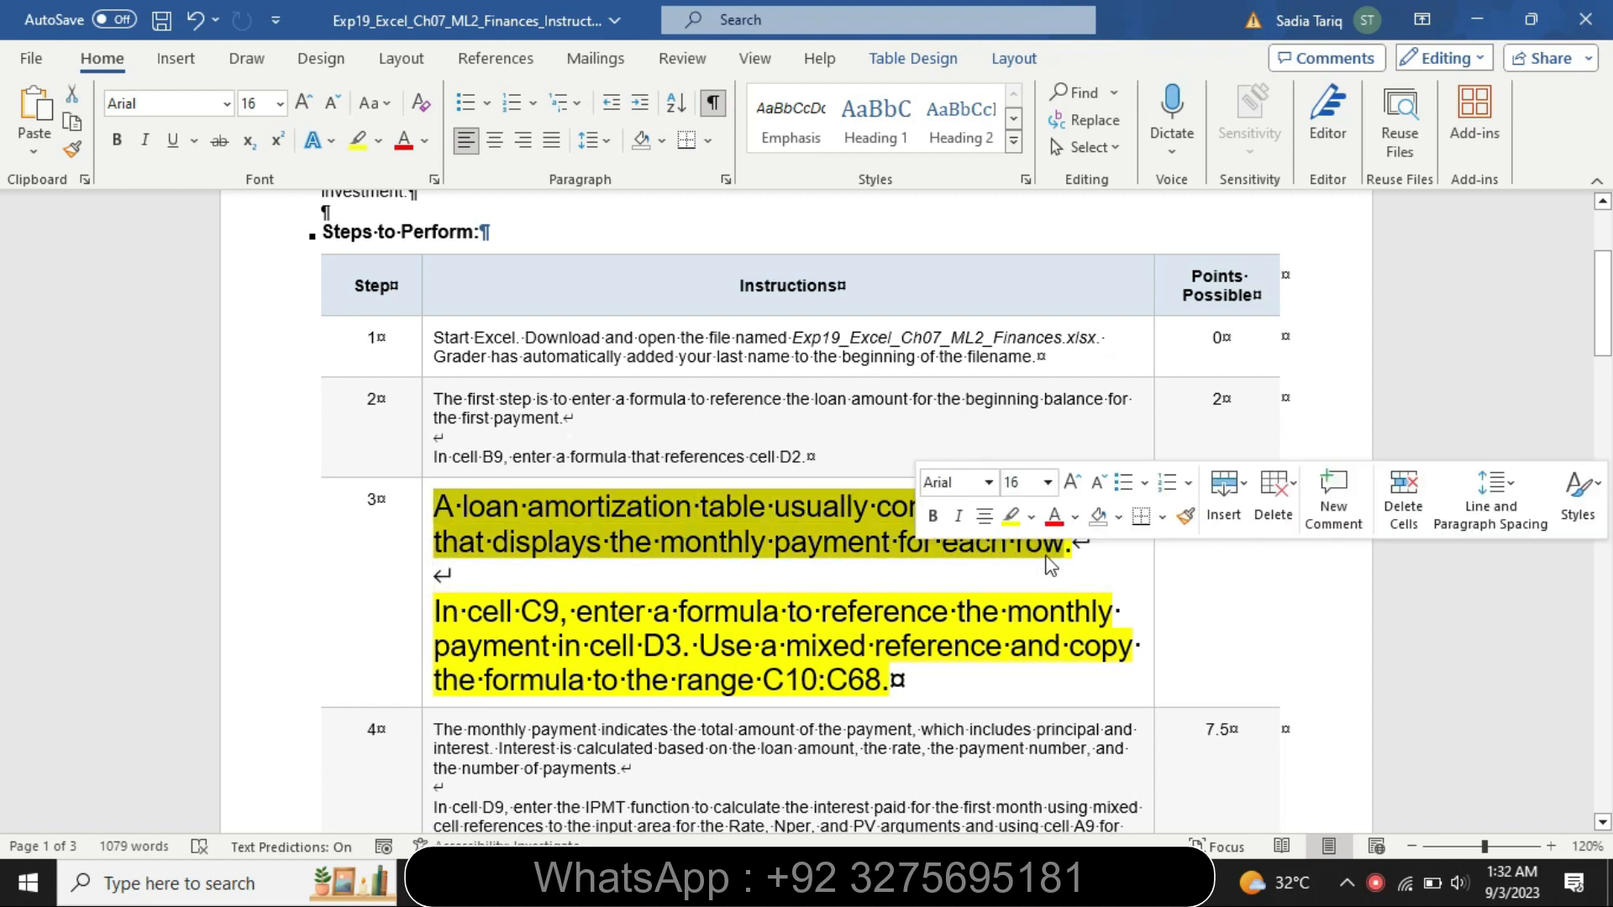
click(1031, 517)
click(1084, 544)
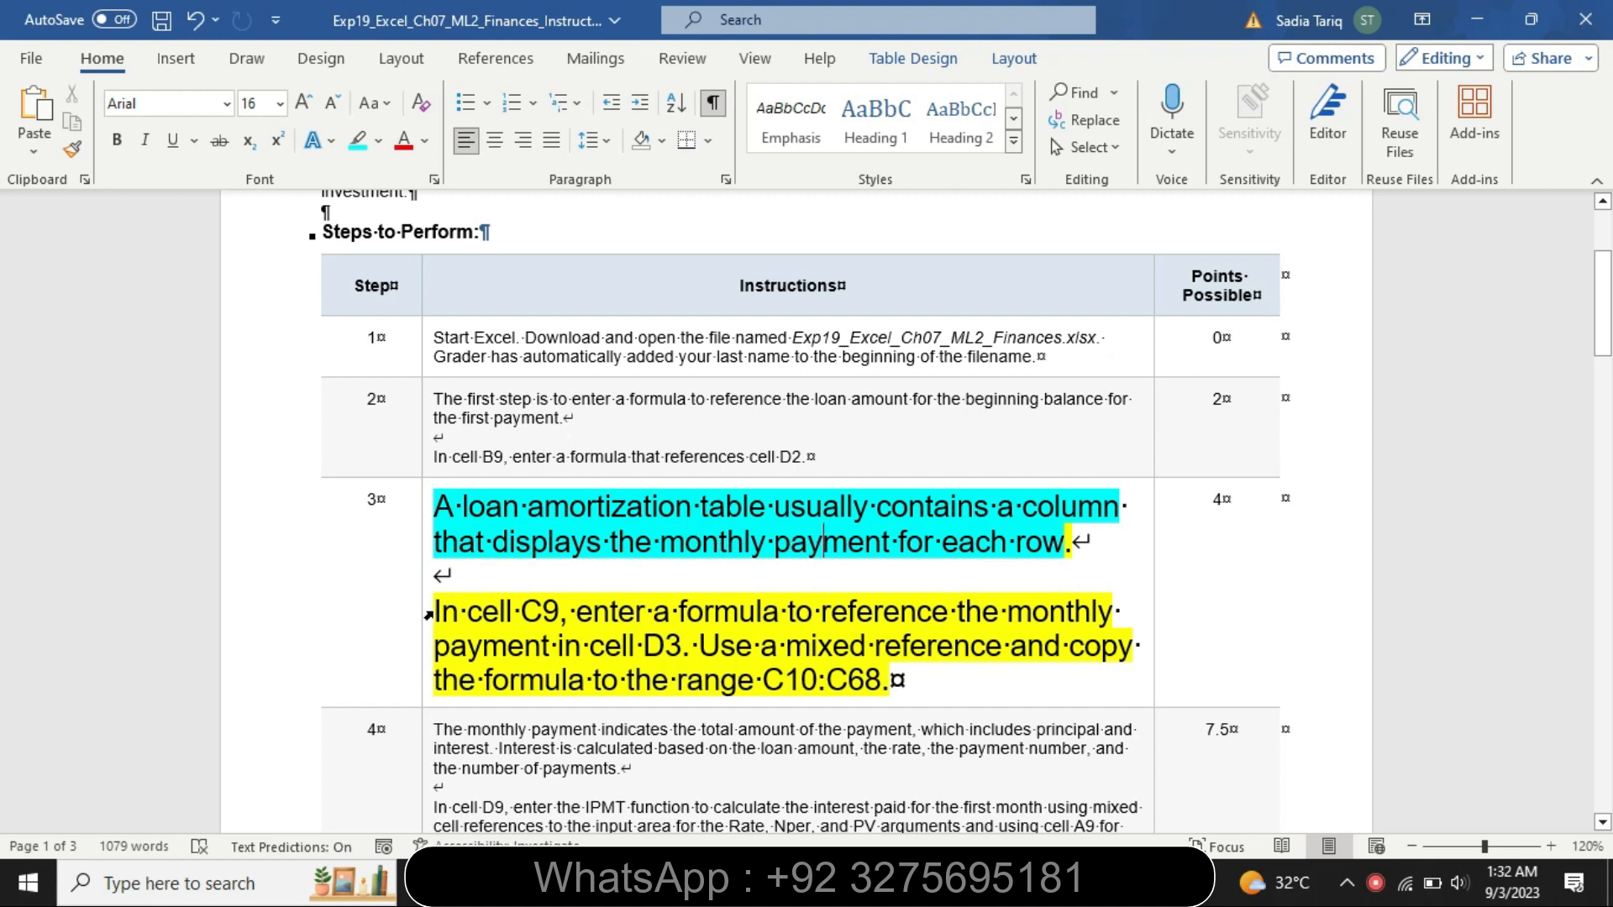
Highlight the second paragraph of the step 3 instructions in turquoise, including its last line
drag(446, 611, 1117, 646)
click(1089, 598)
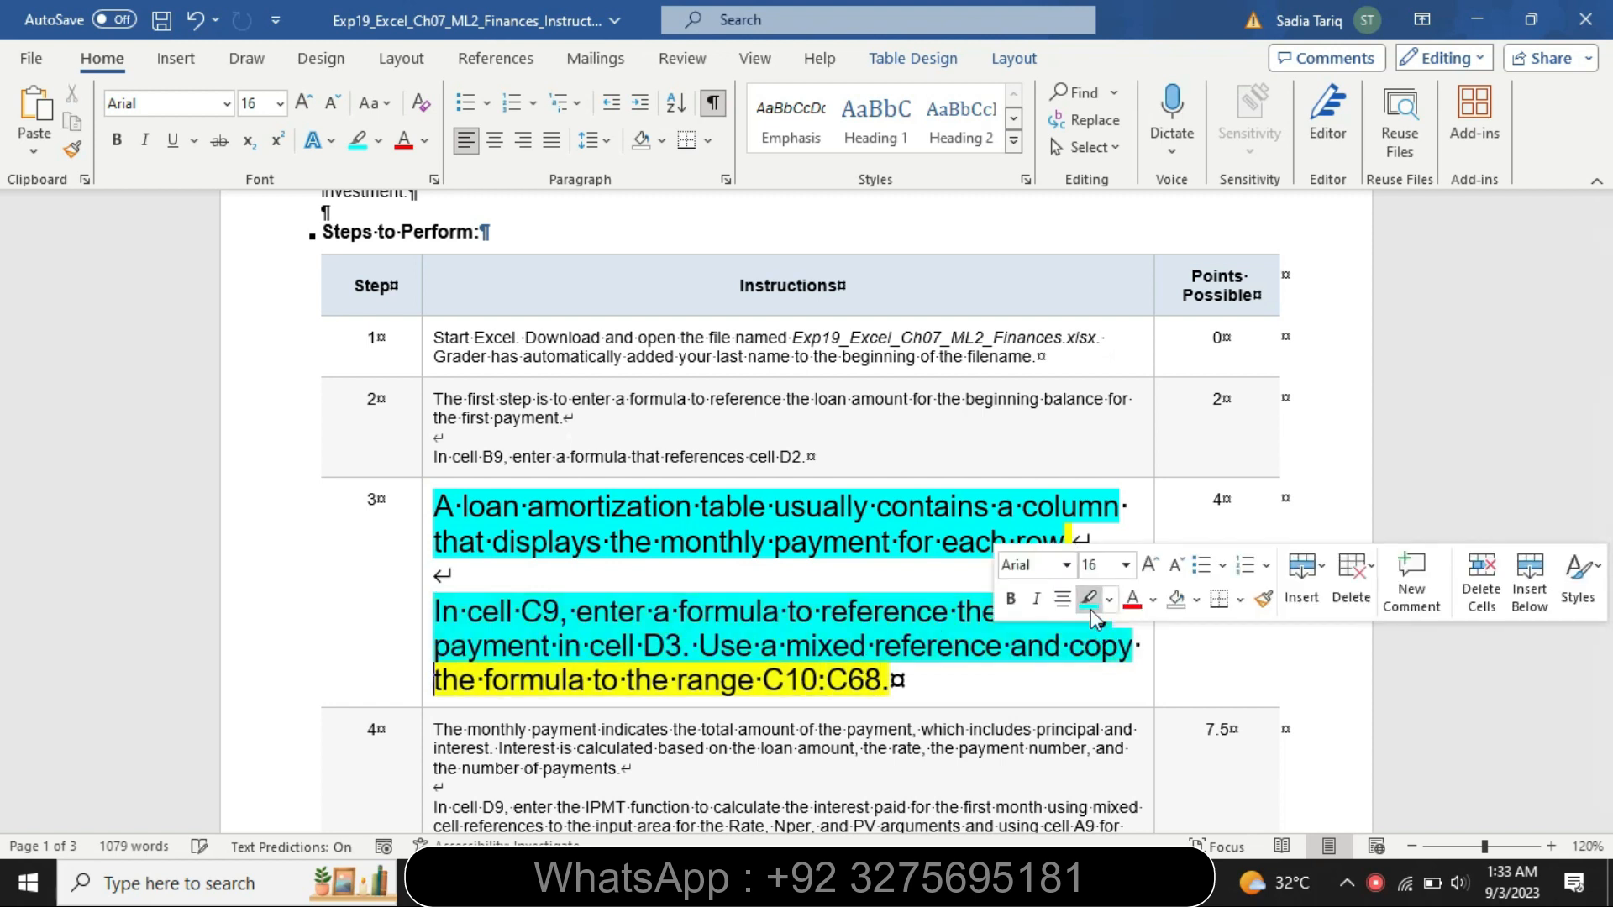
click(703, 610)
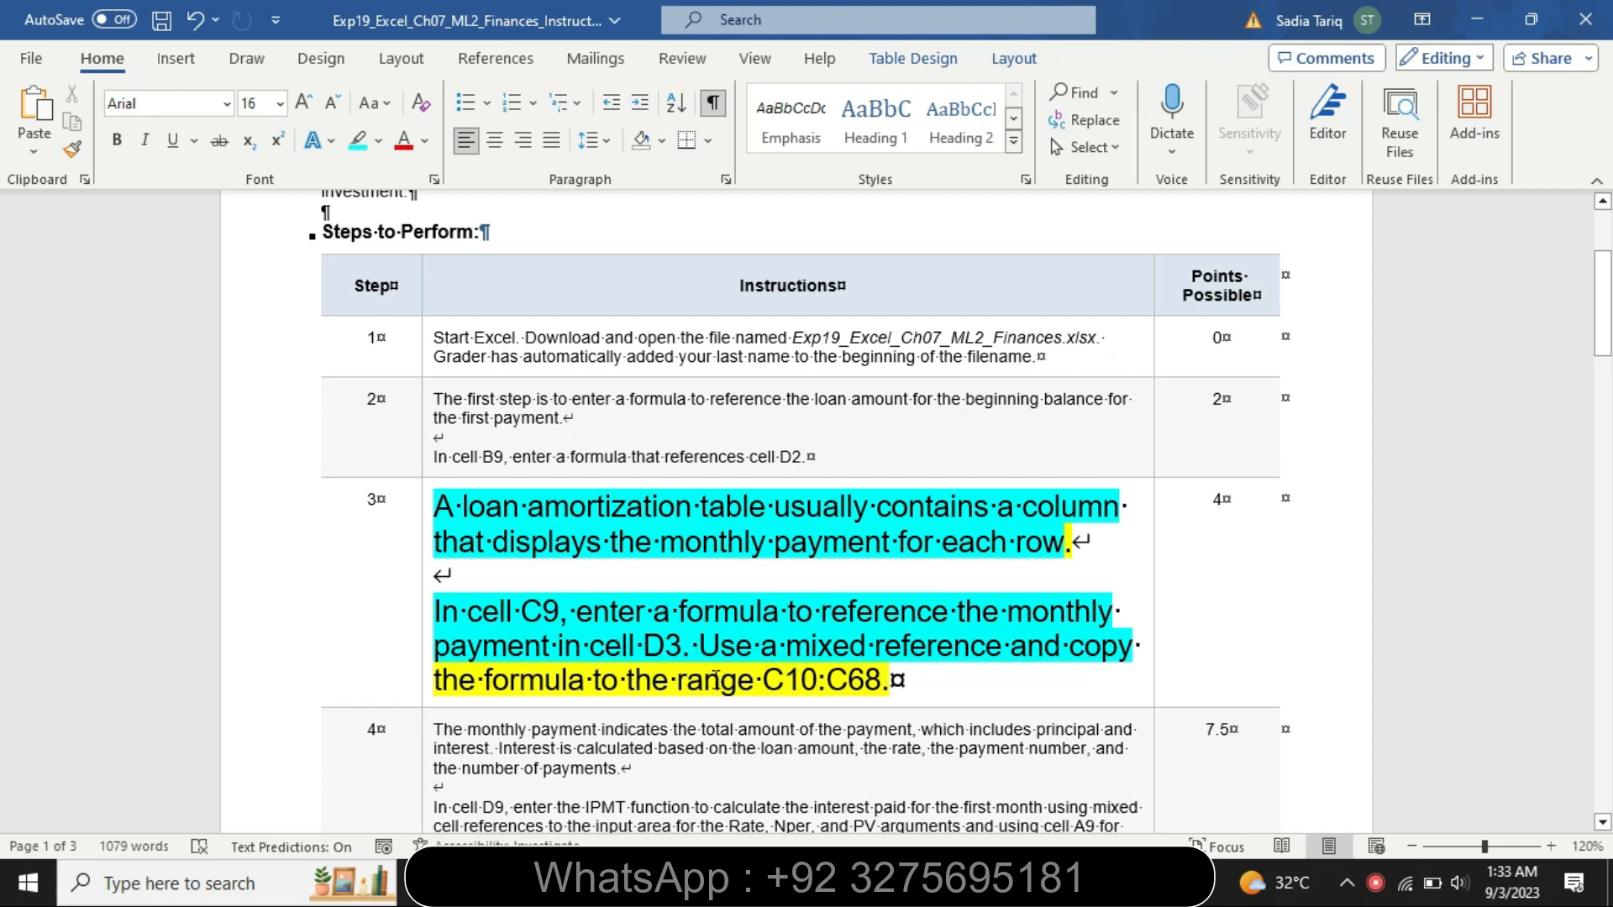
drag(486, 679, 894, 683)
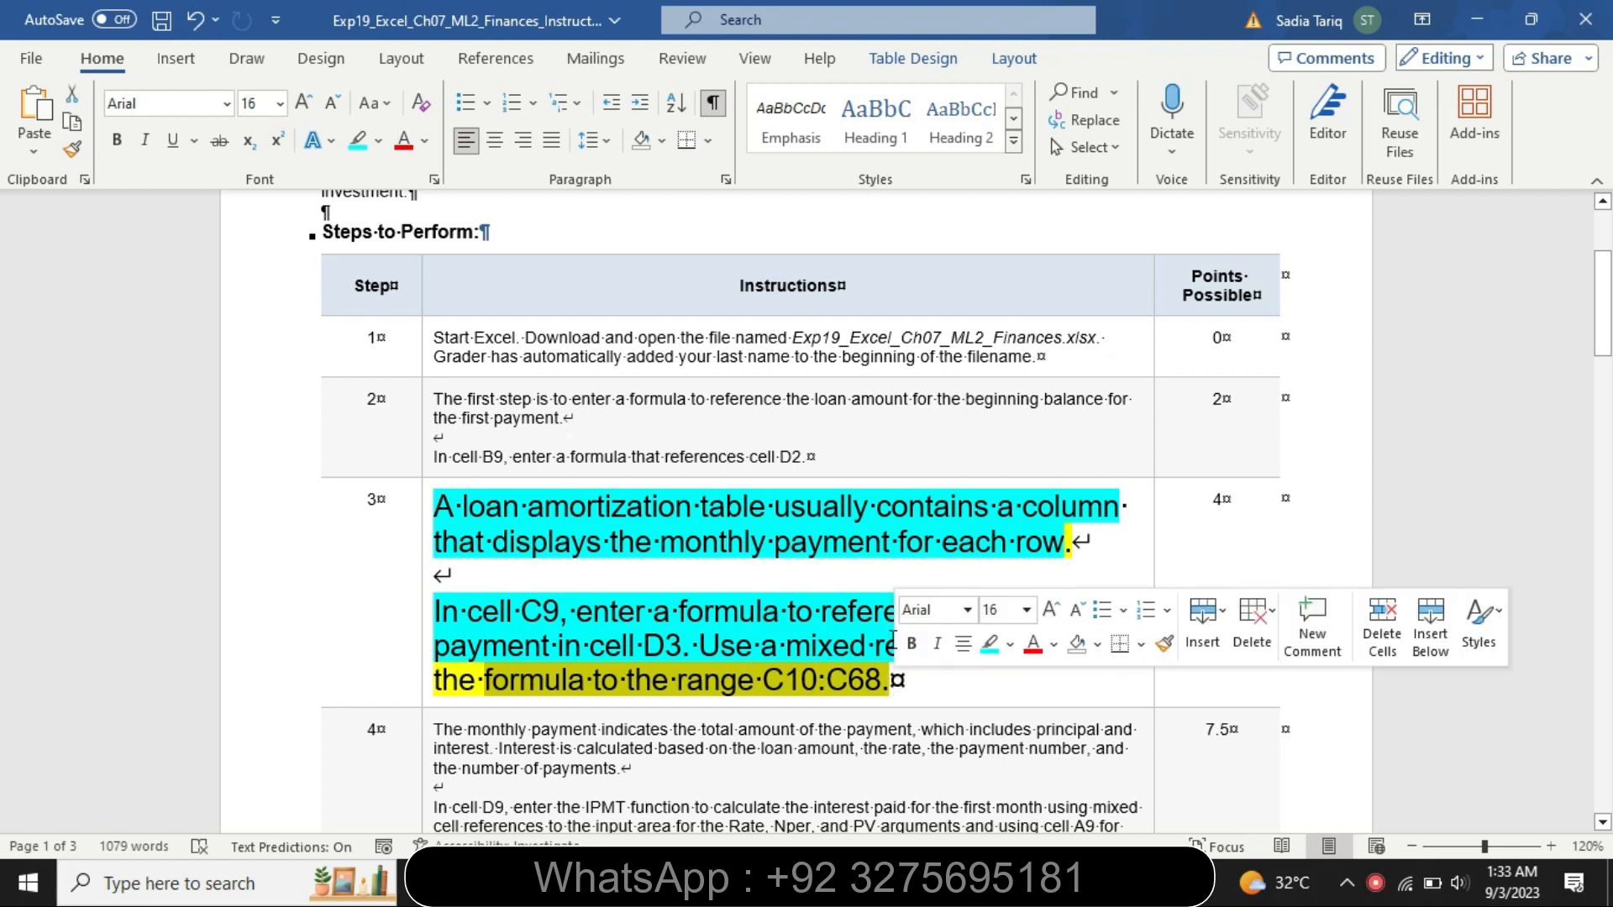
click(988, 644)
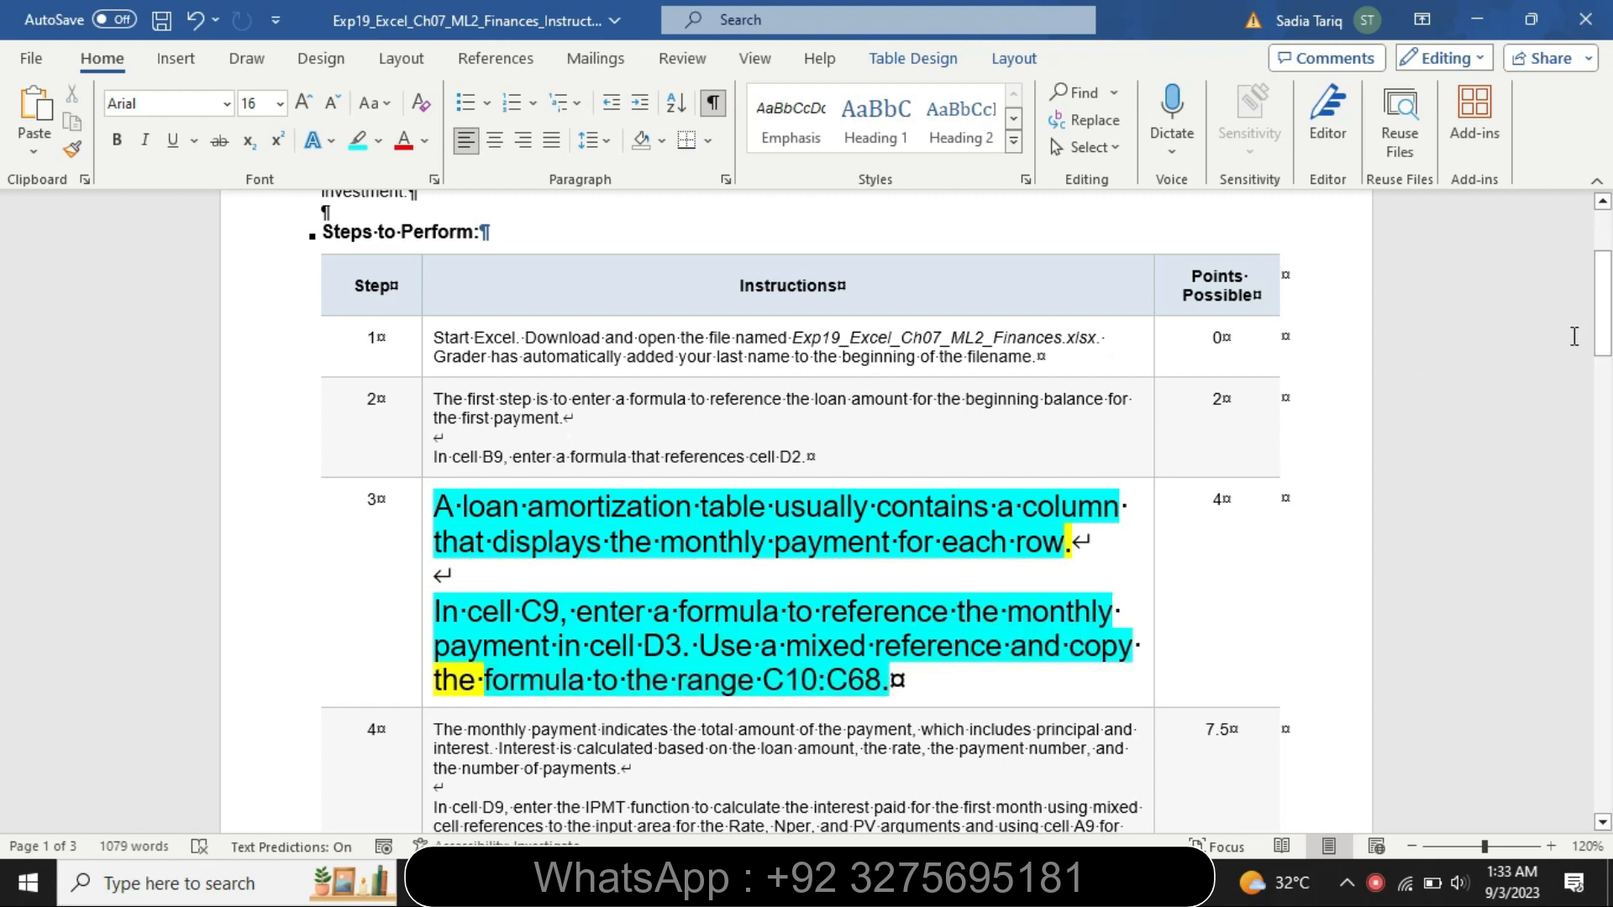
In the Loan sheet, enter a formula in cell C9 that references cell D3
drag(1610, 321, 1610, 361)
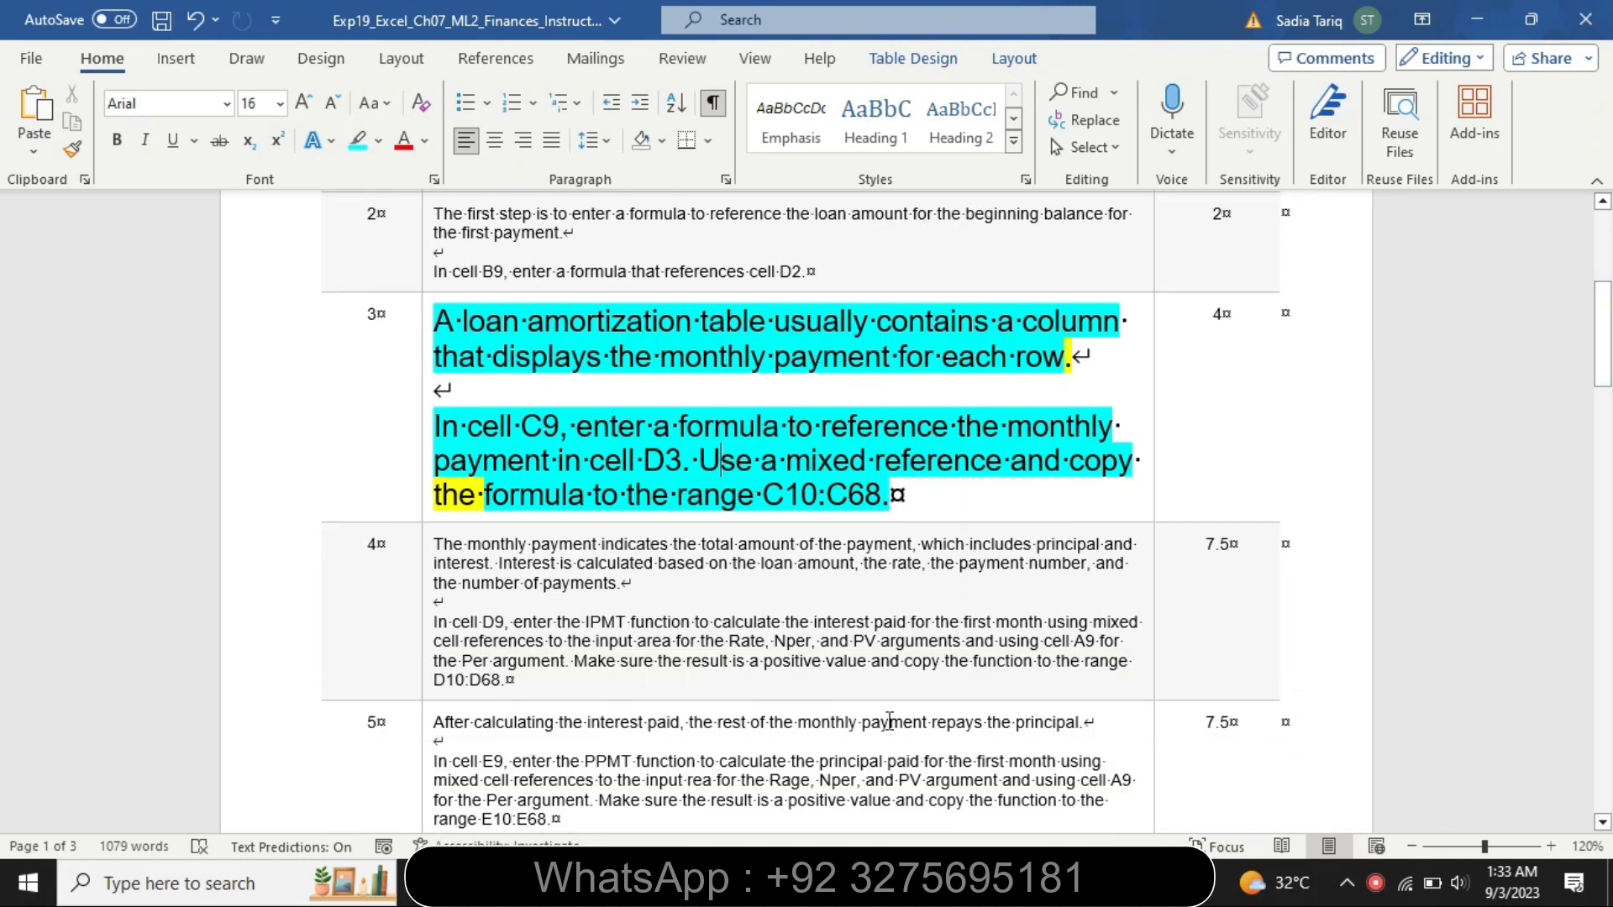
key(alt+Tab)
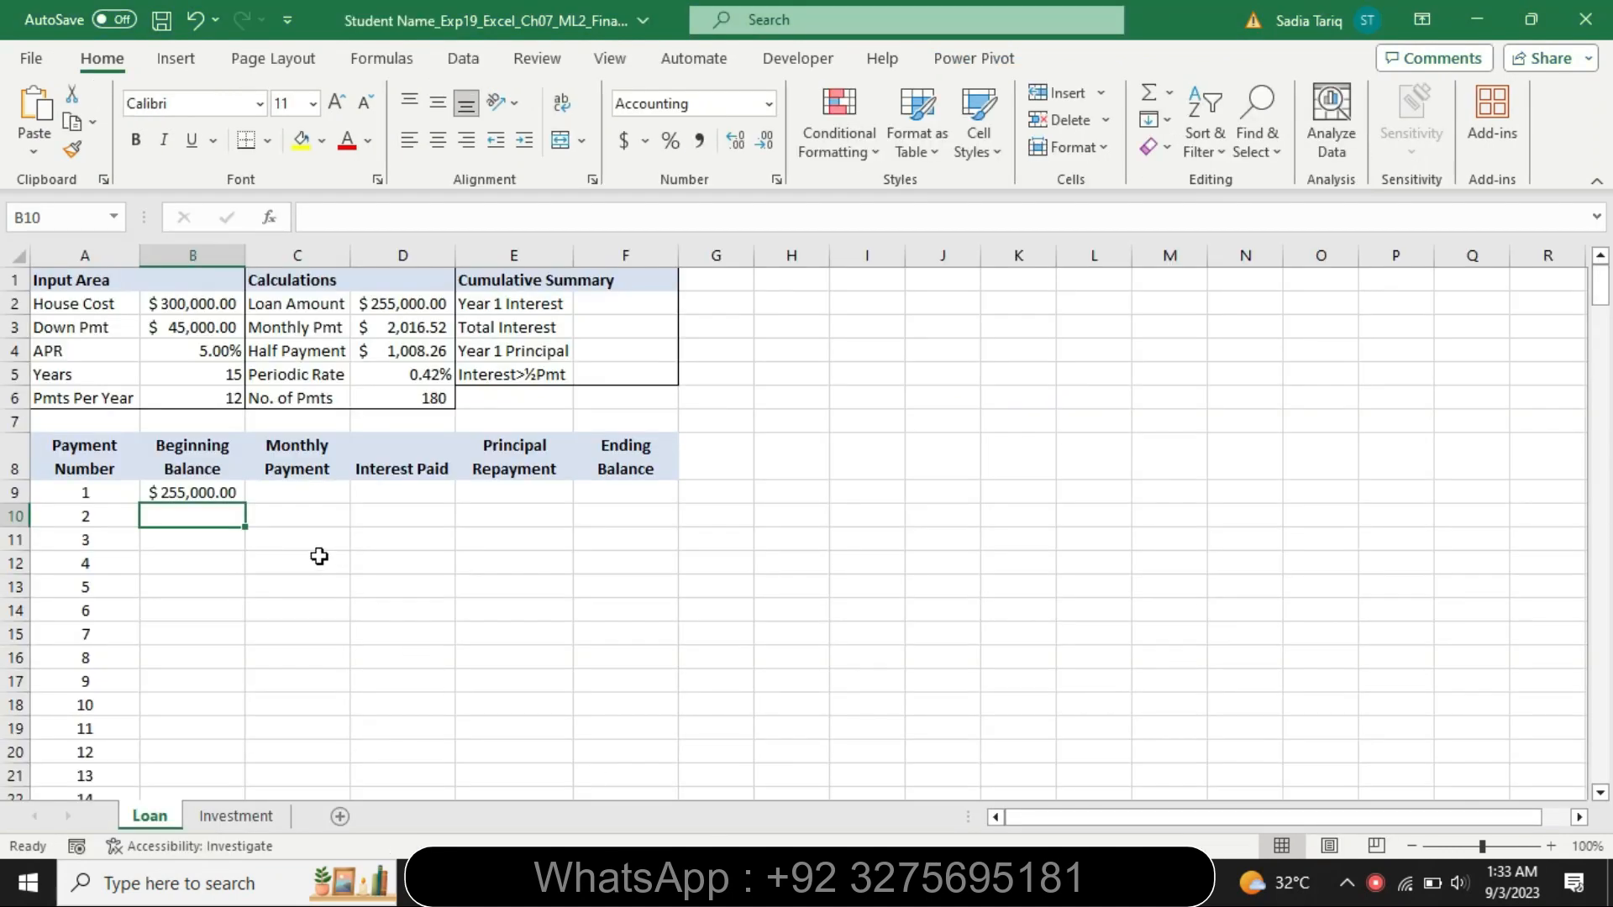
click(288, 493)
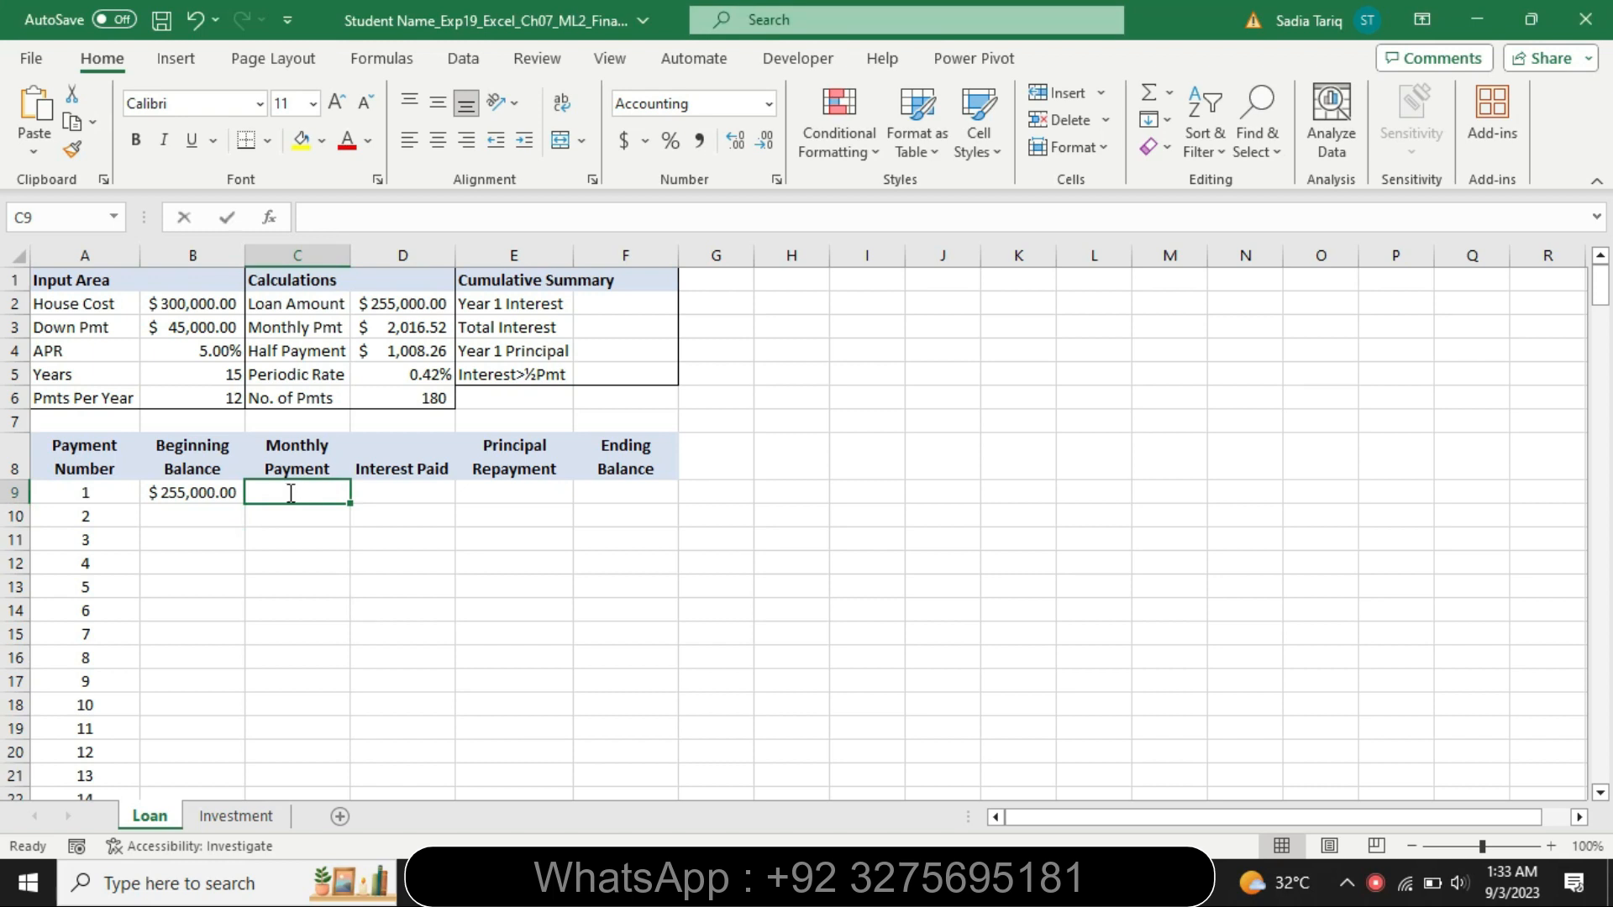
text(=)
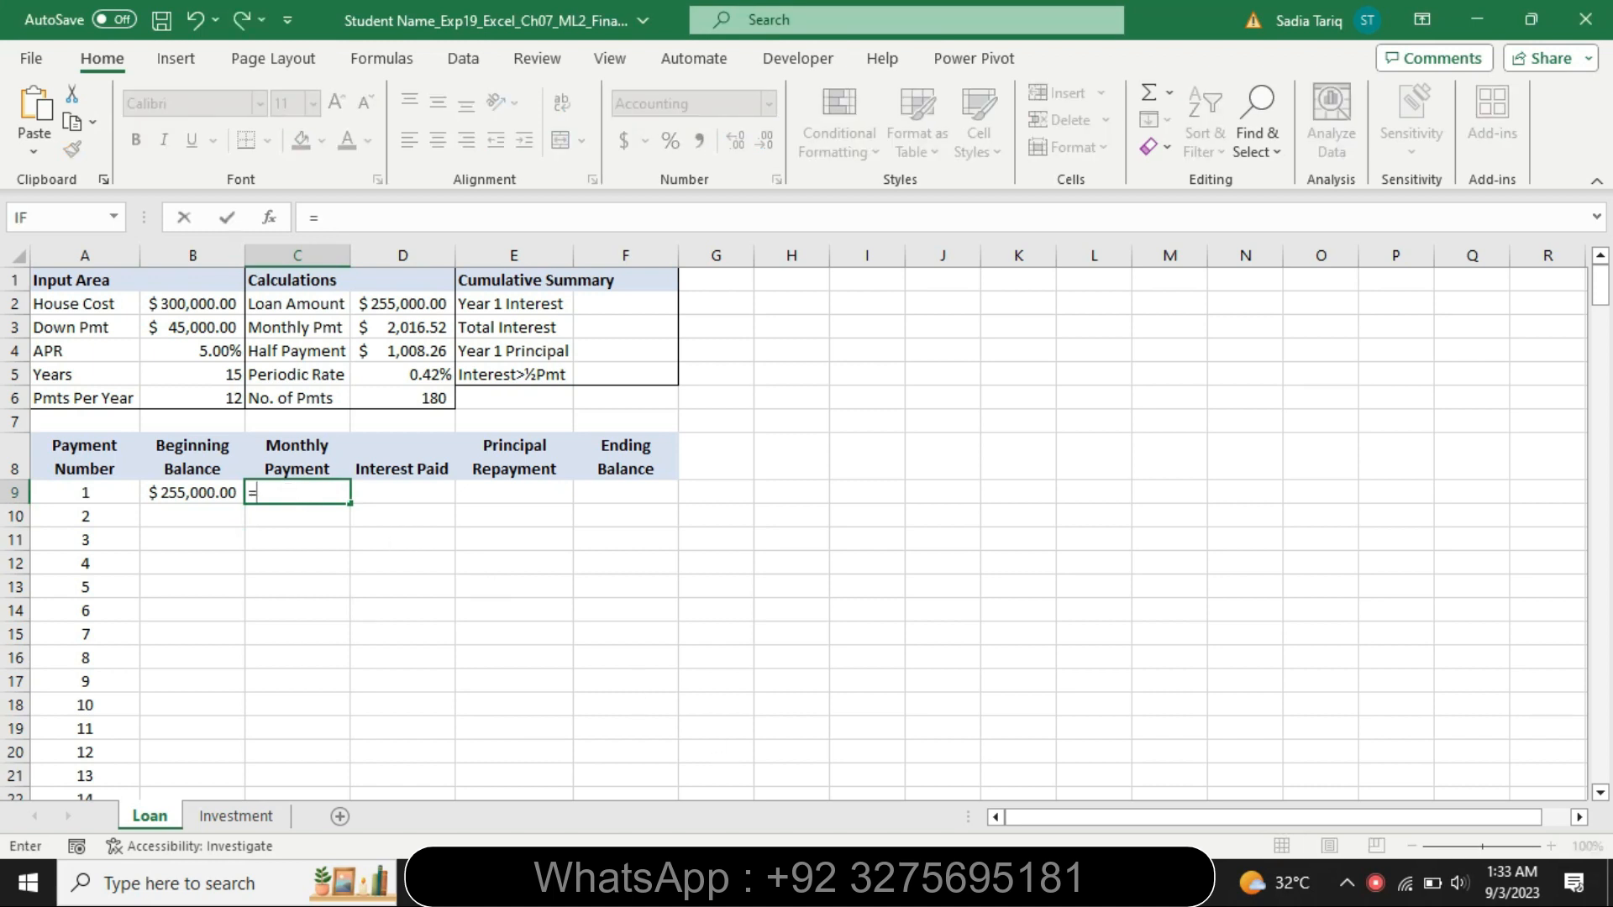
key(alt+Tab)
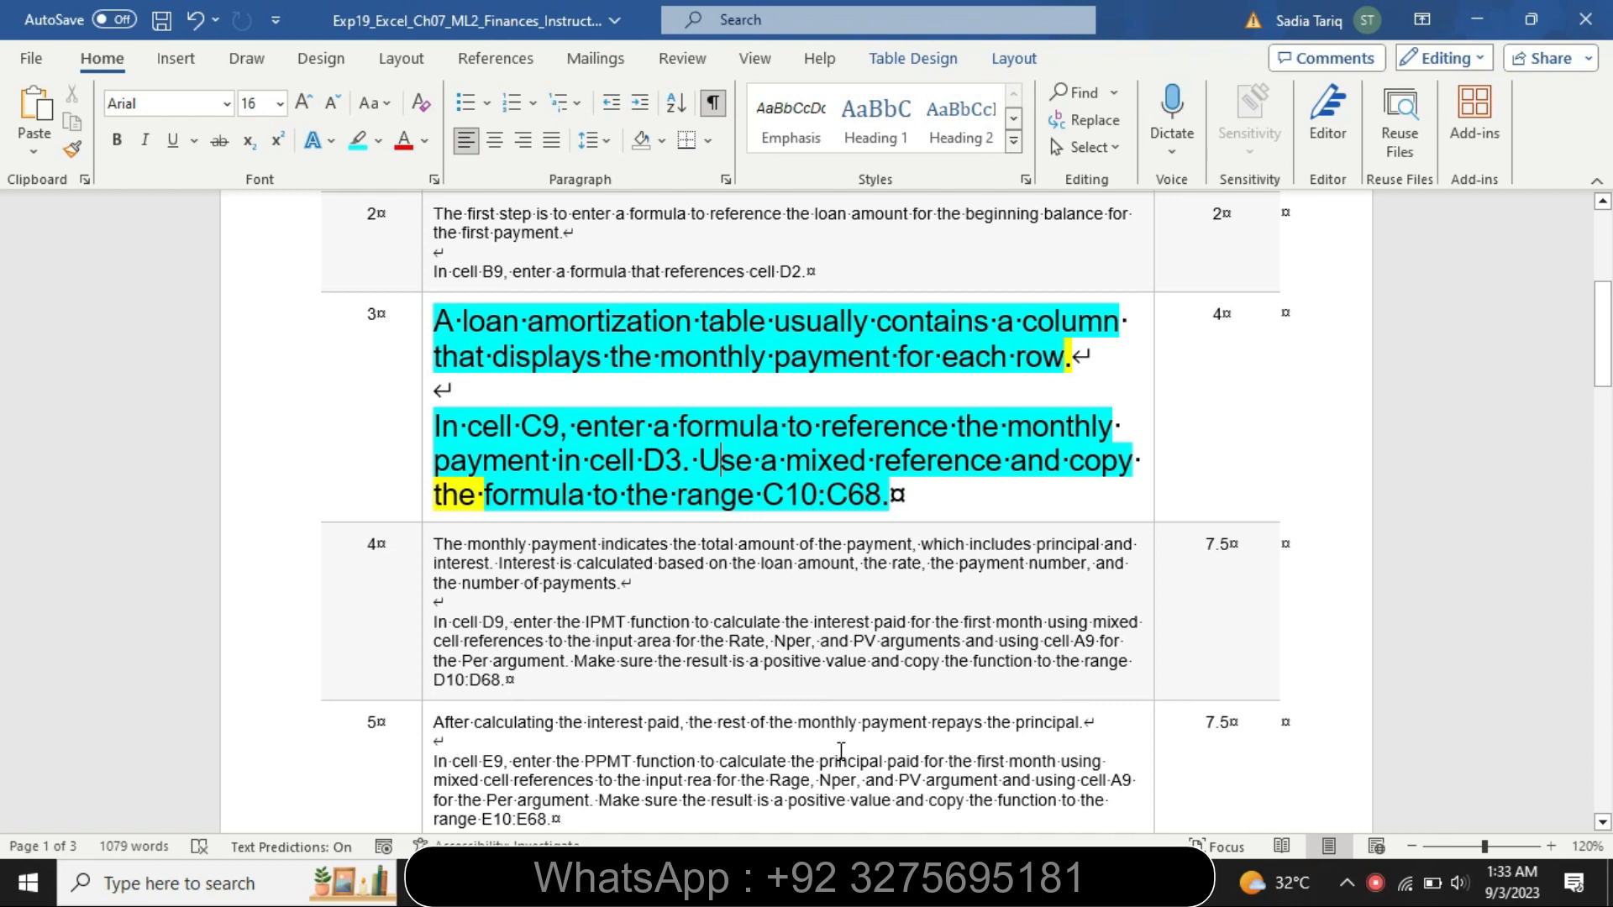
key(alt+Tab)
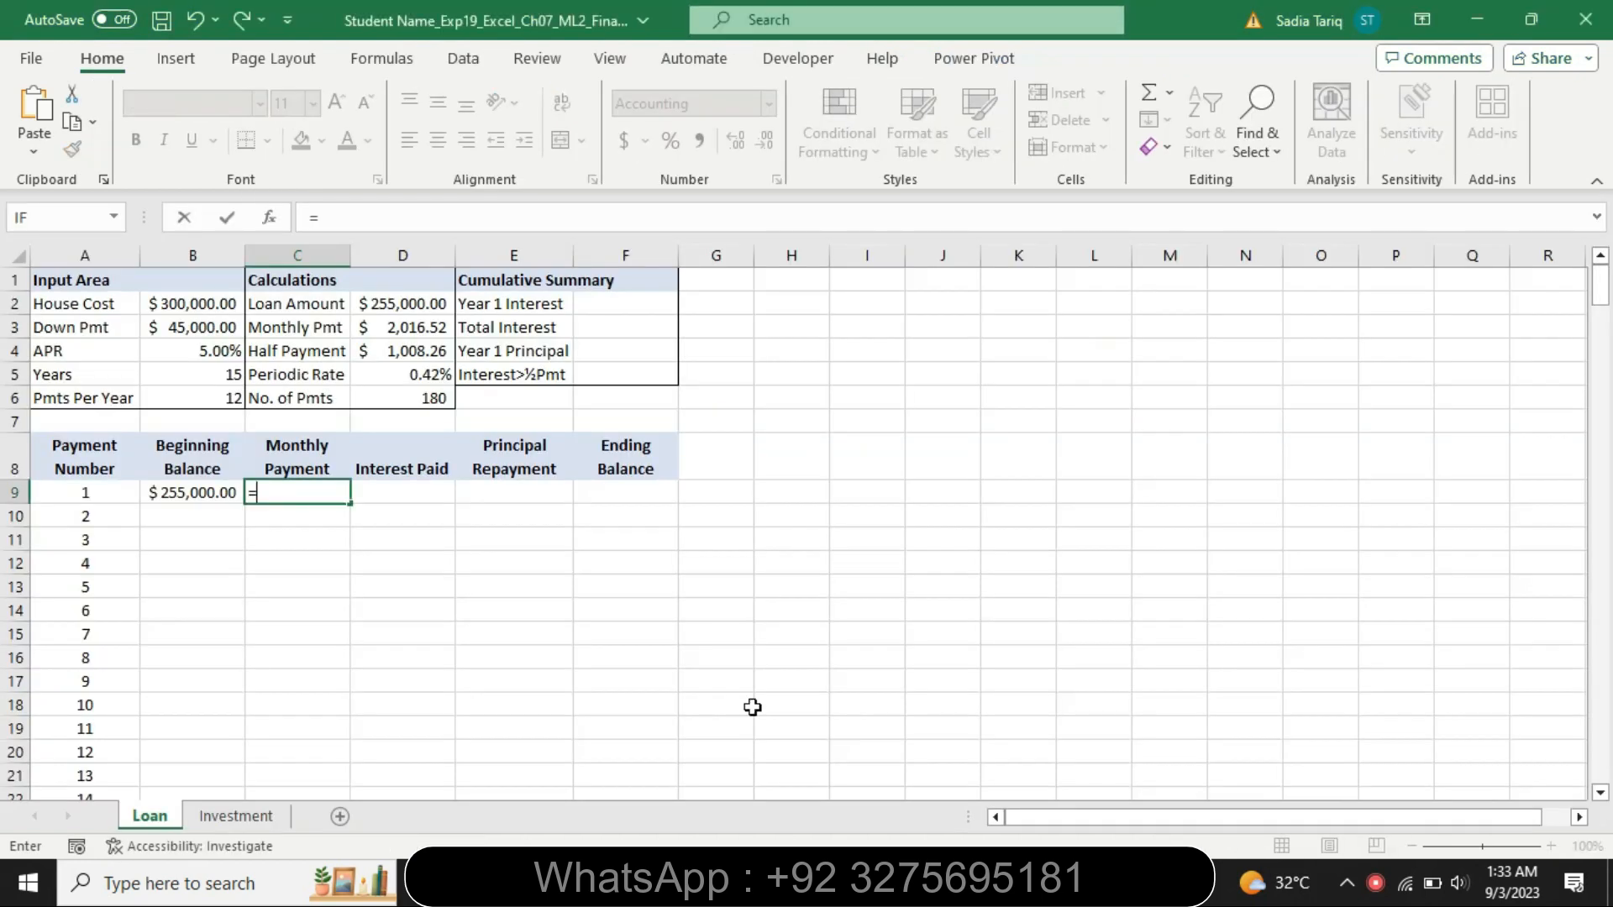
click(410, 328)
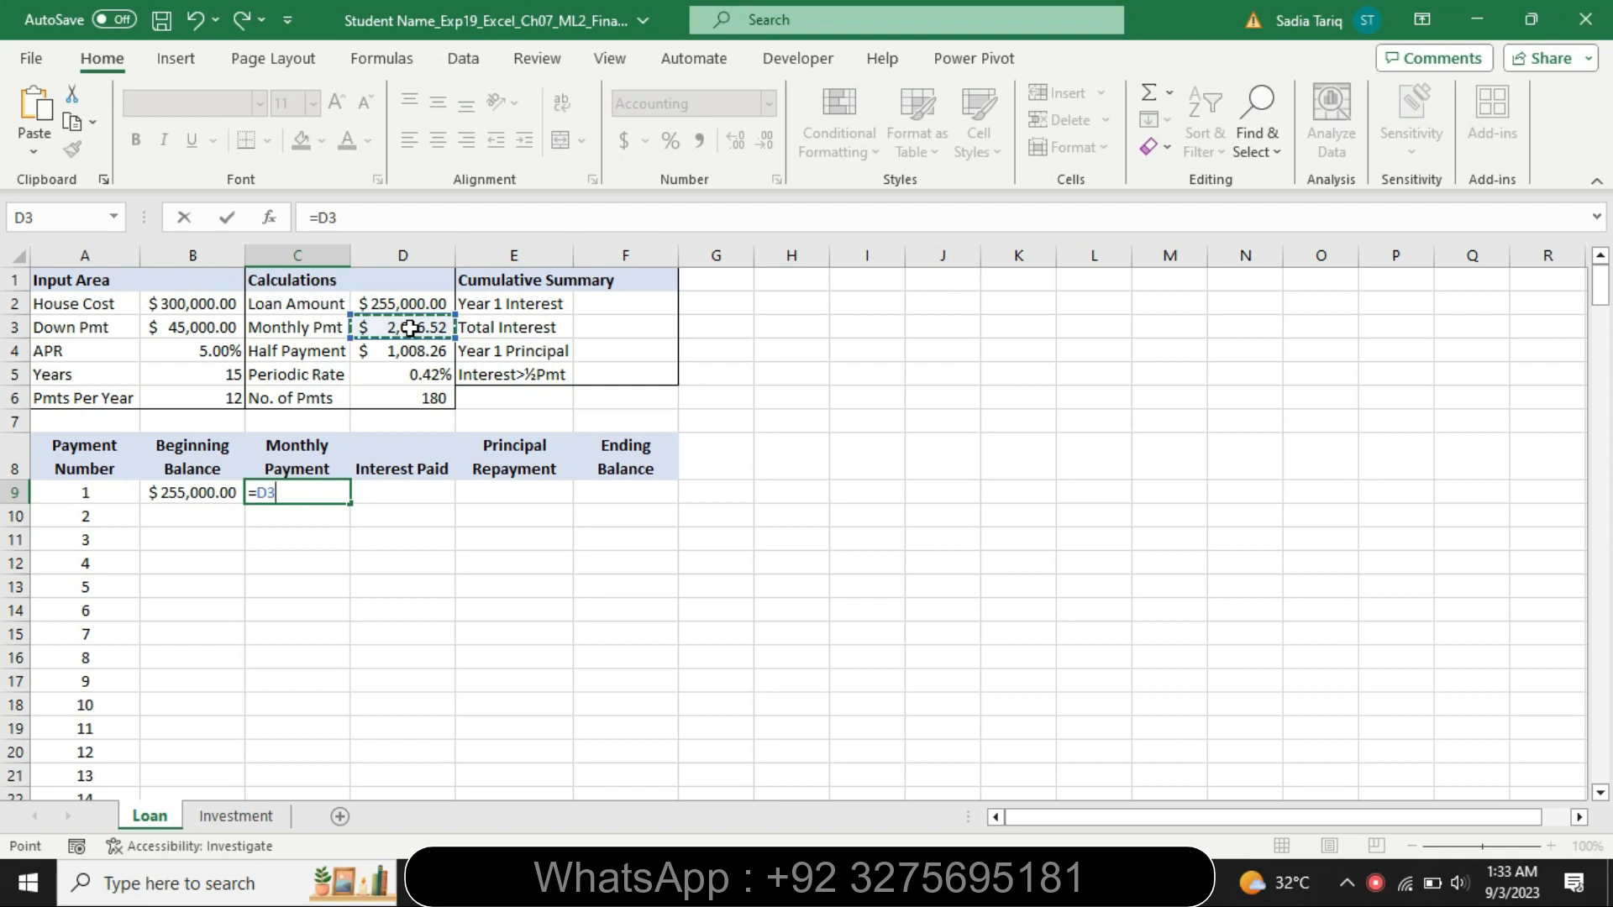
key(Return)
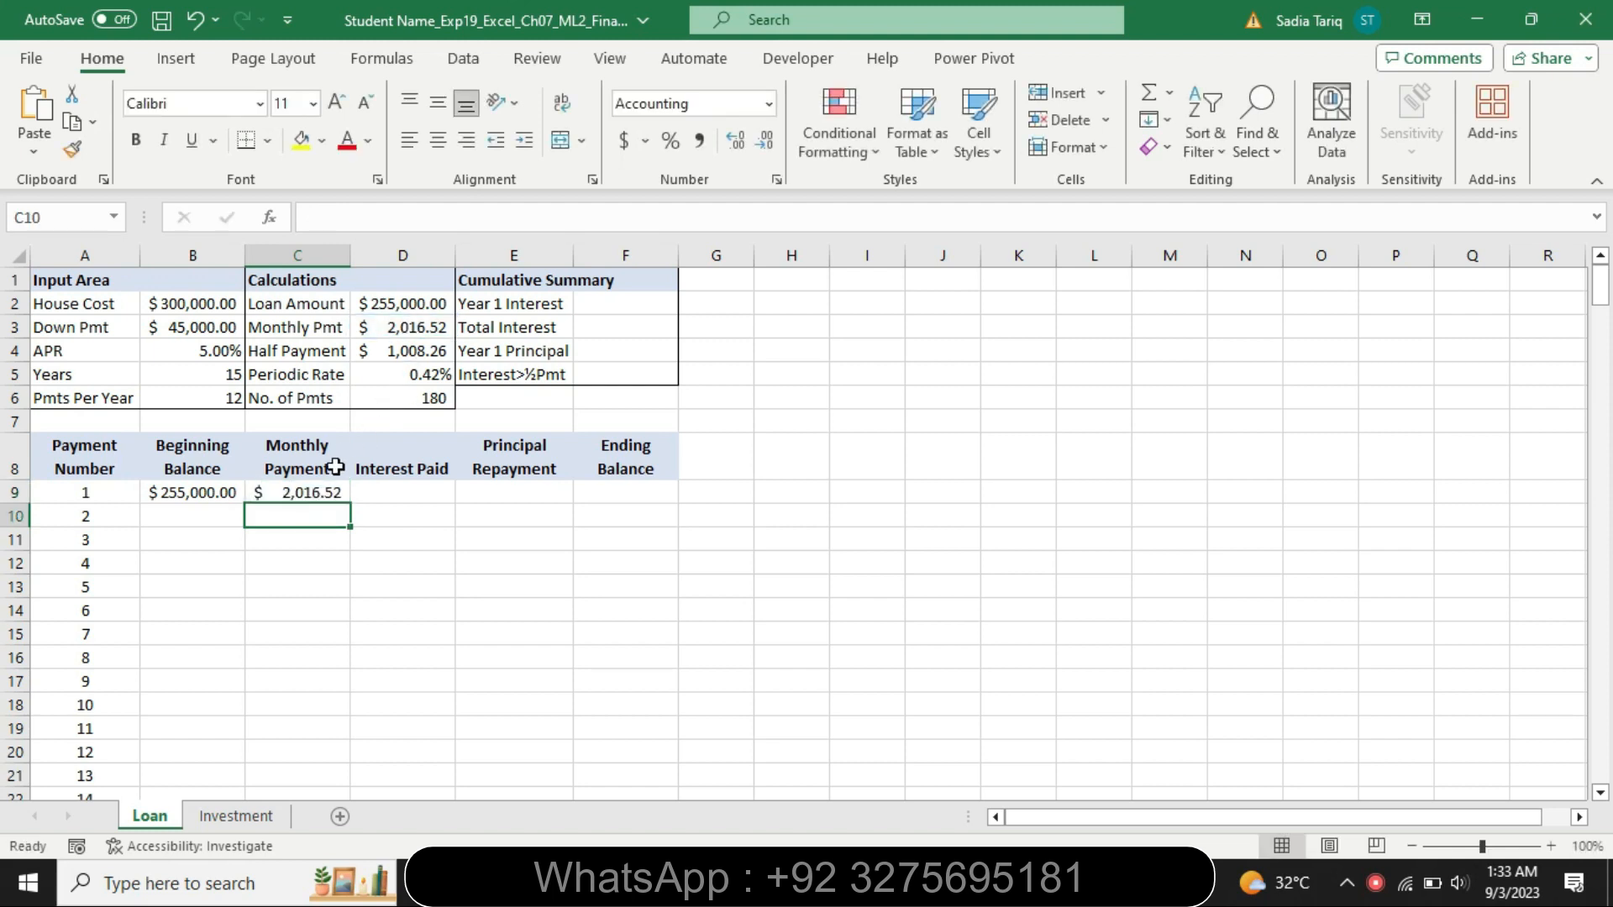
Fill the C9 formula down through C68, then undo the fill
click(331, 494)
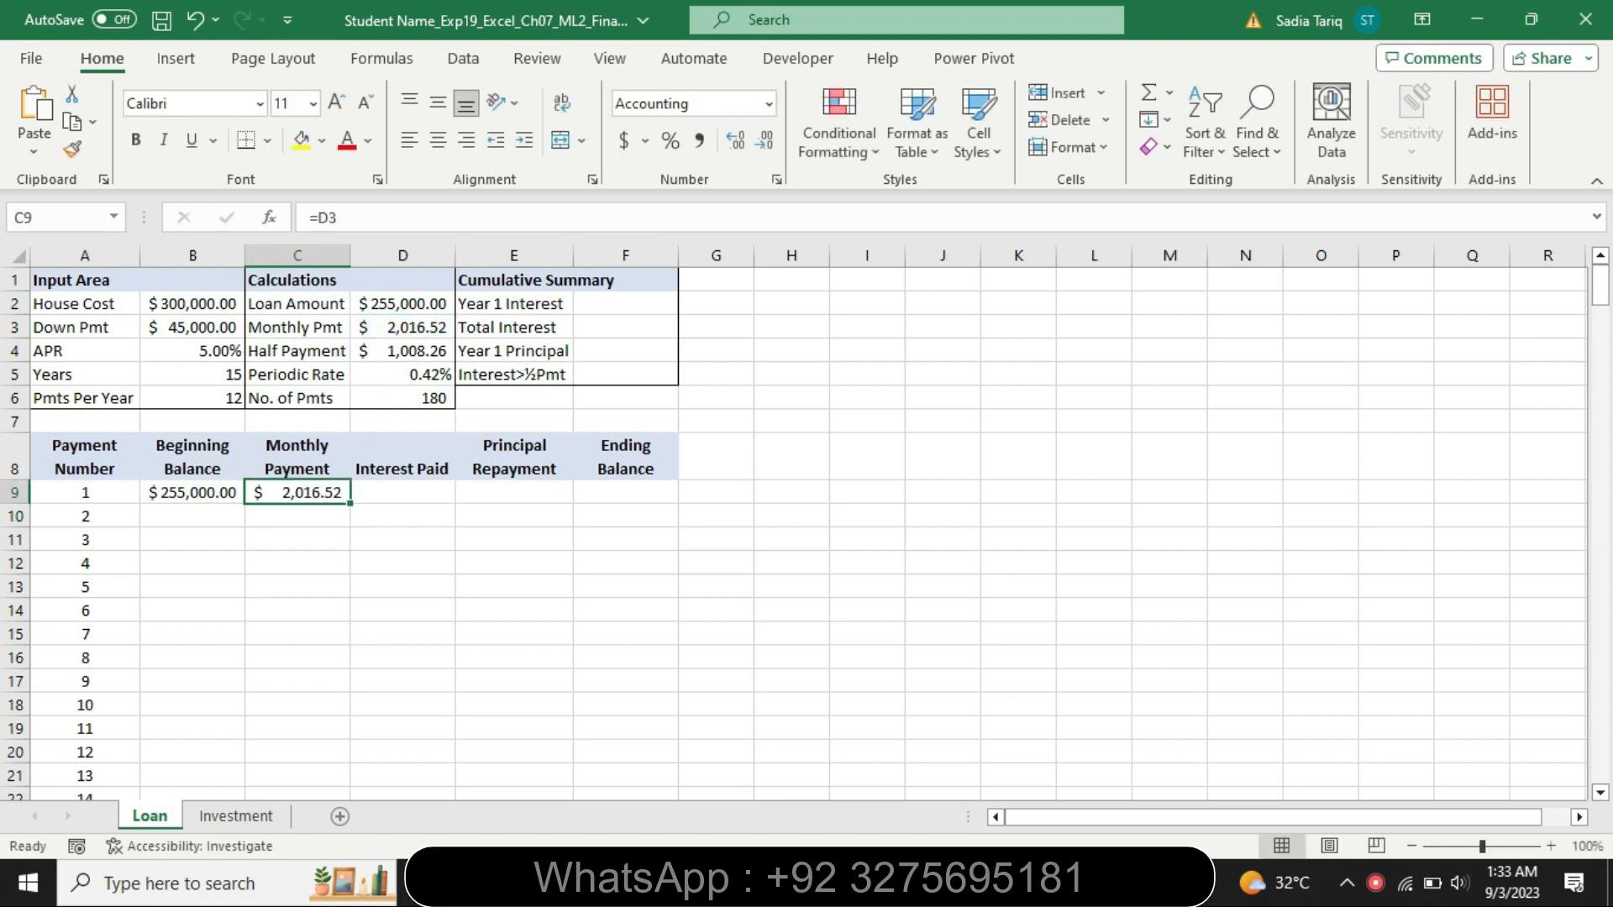
key(alt+Tab)
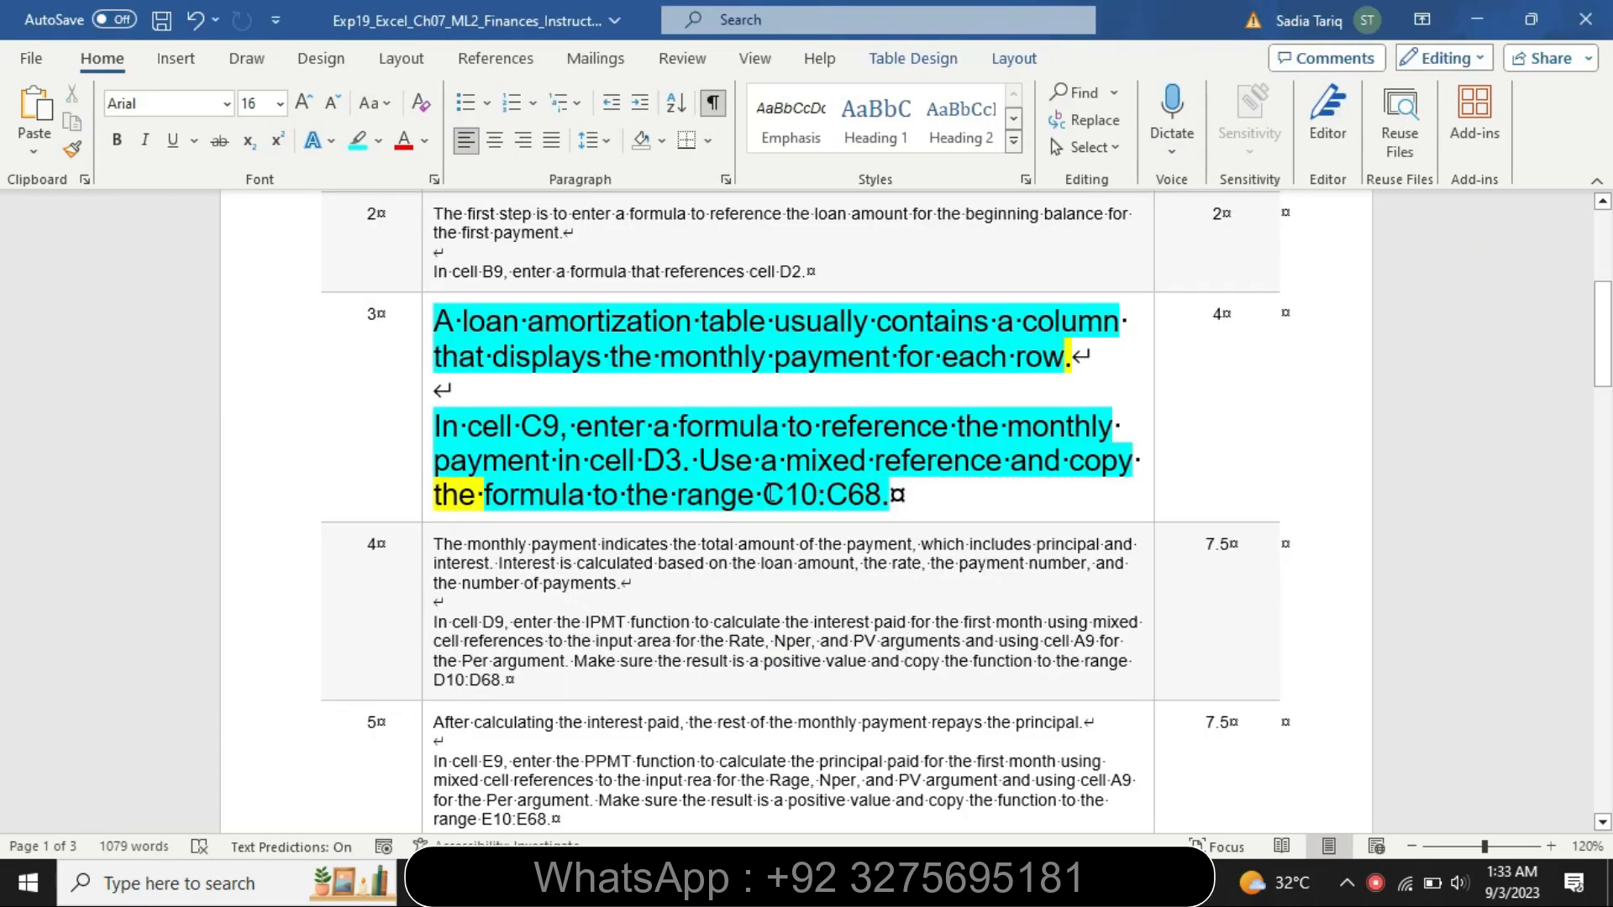
drag(765, 495, 884, 497)
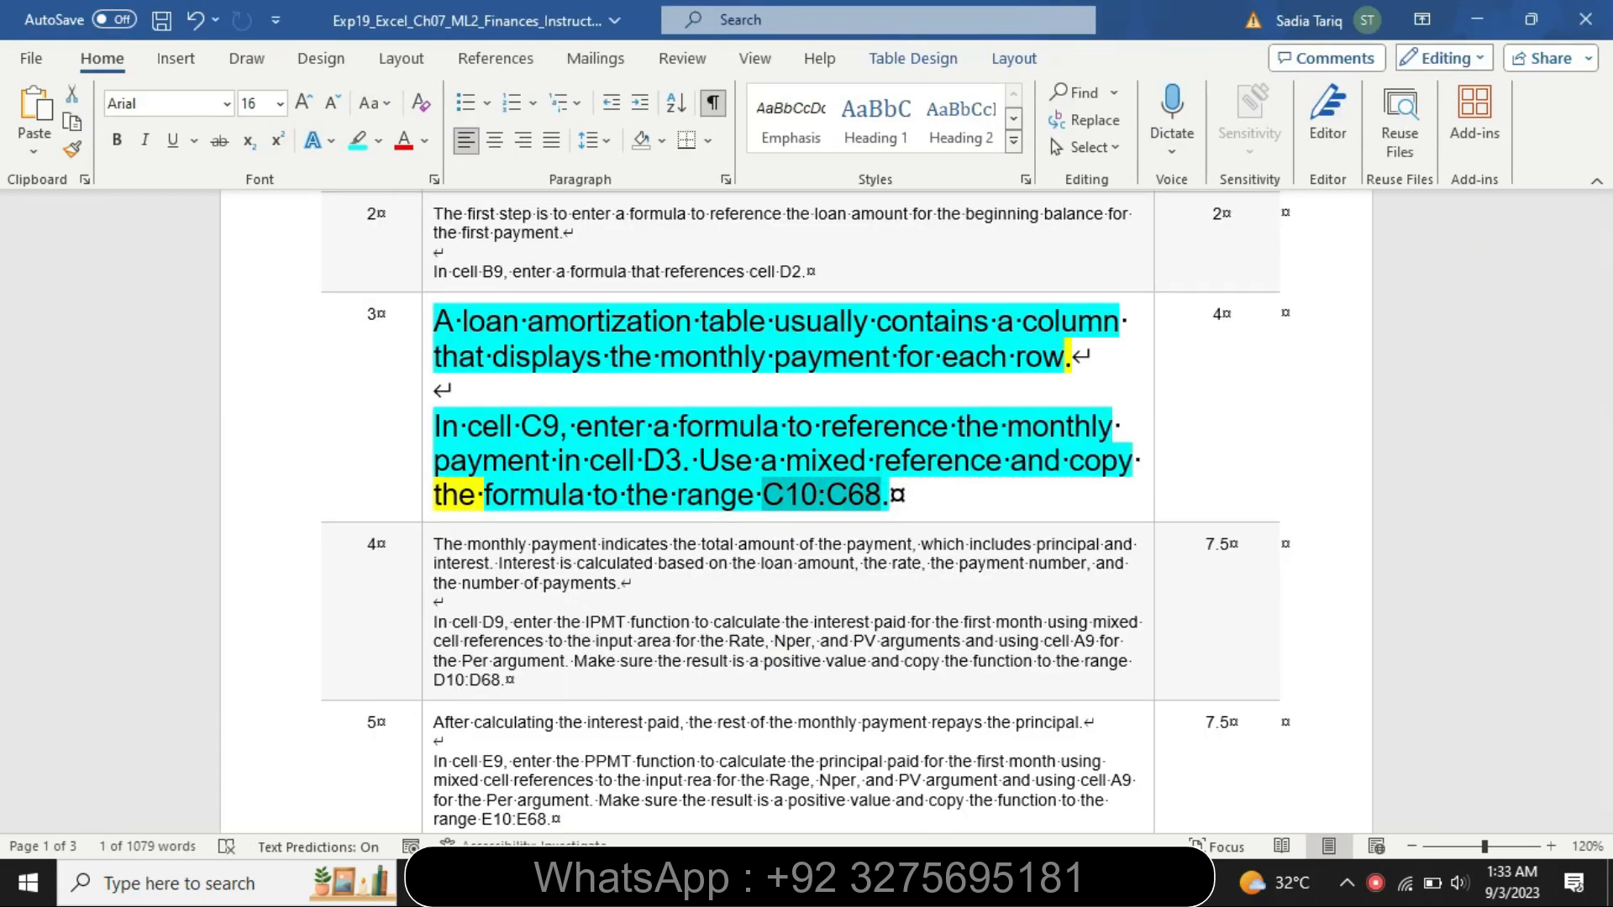
key(alt+Tab)
drag(349, 504, 295, 551)
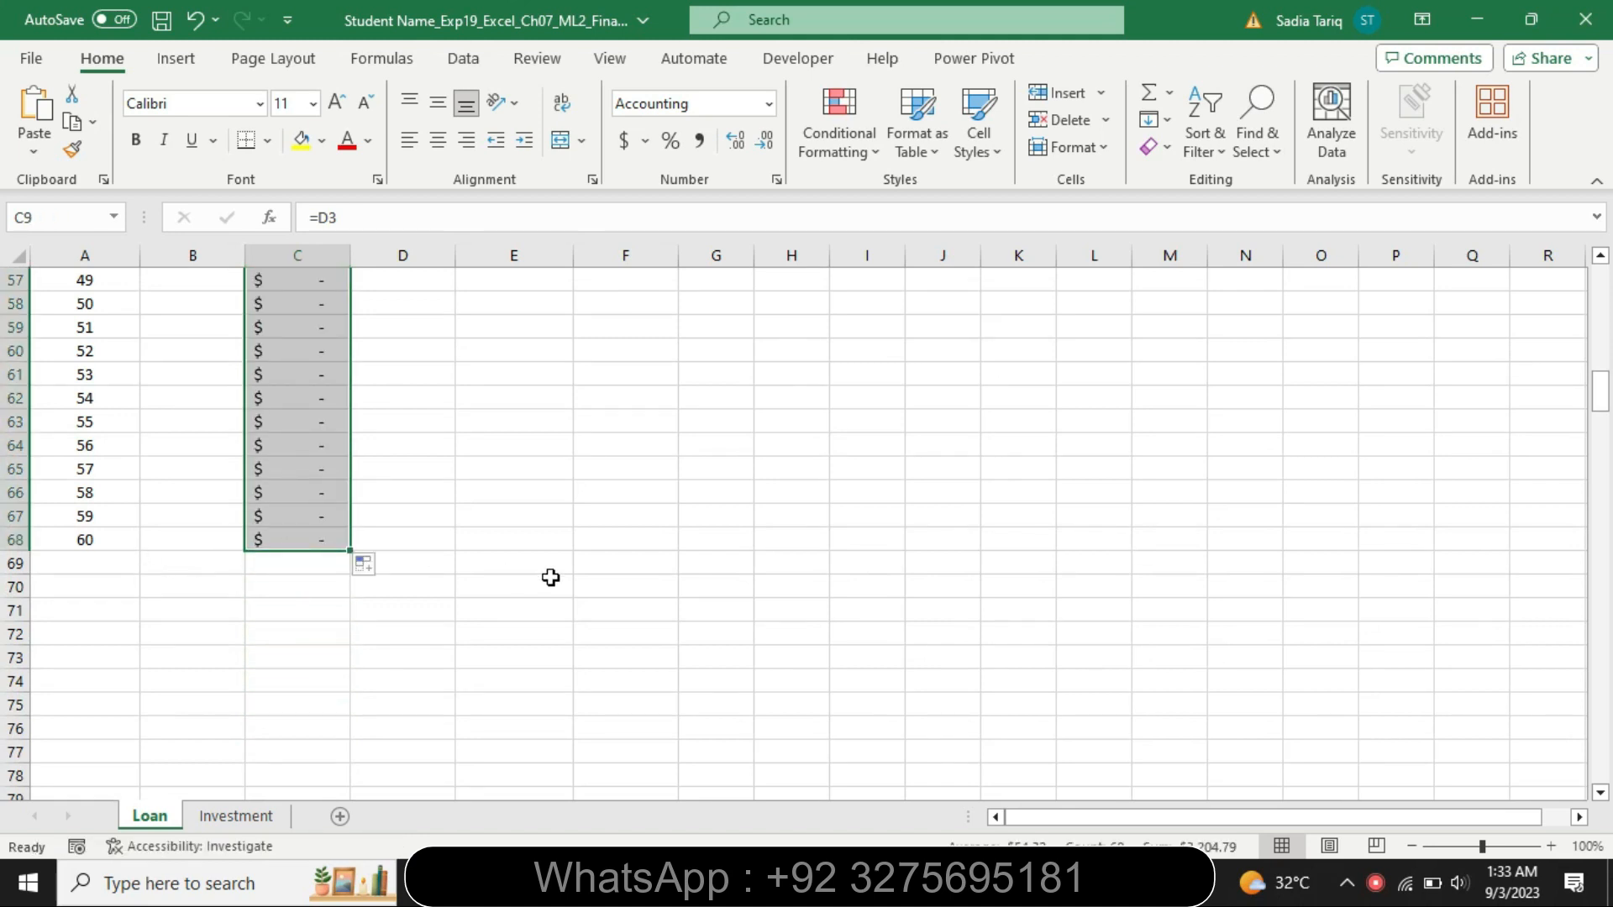
drag(1600, 390, 1594, 312)
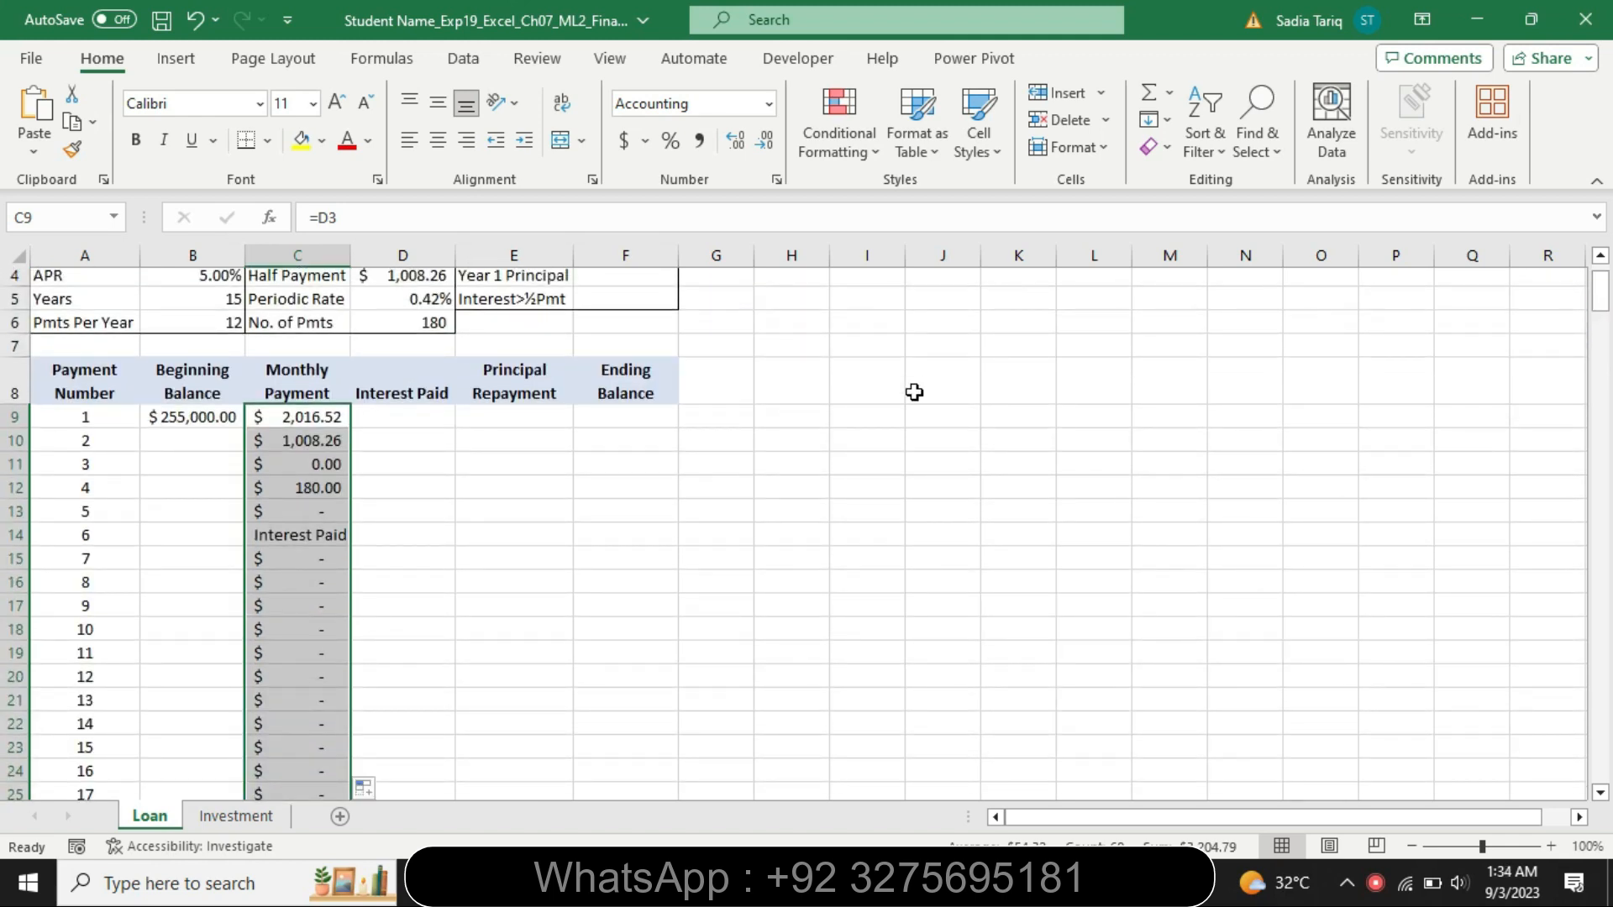
key(ctrl+z)
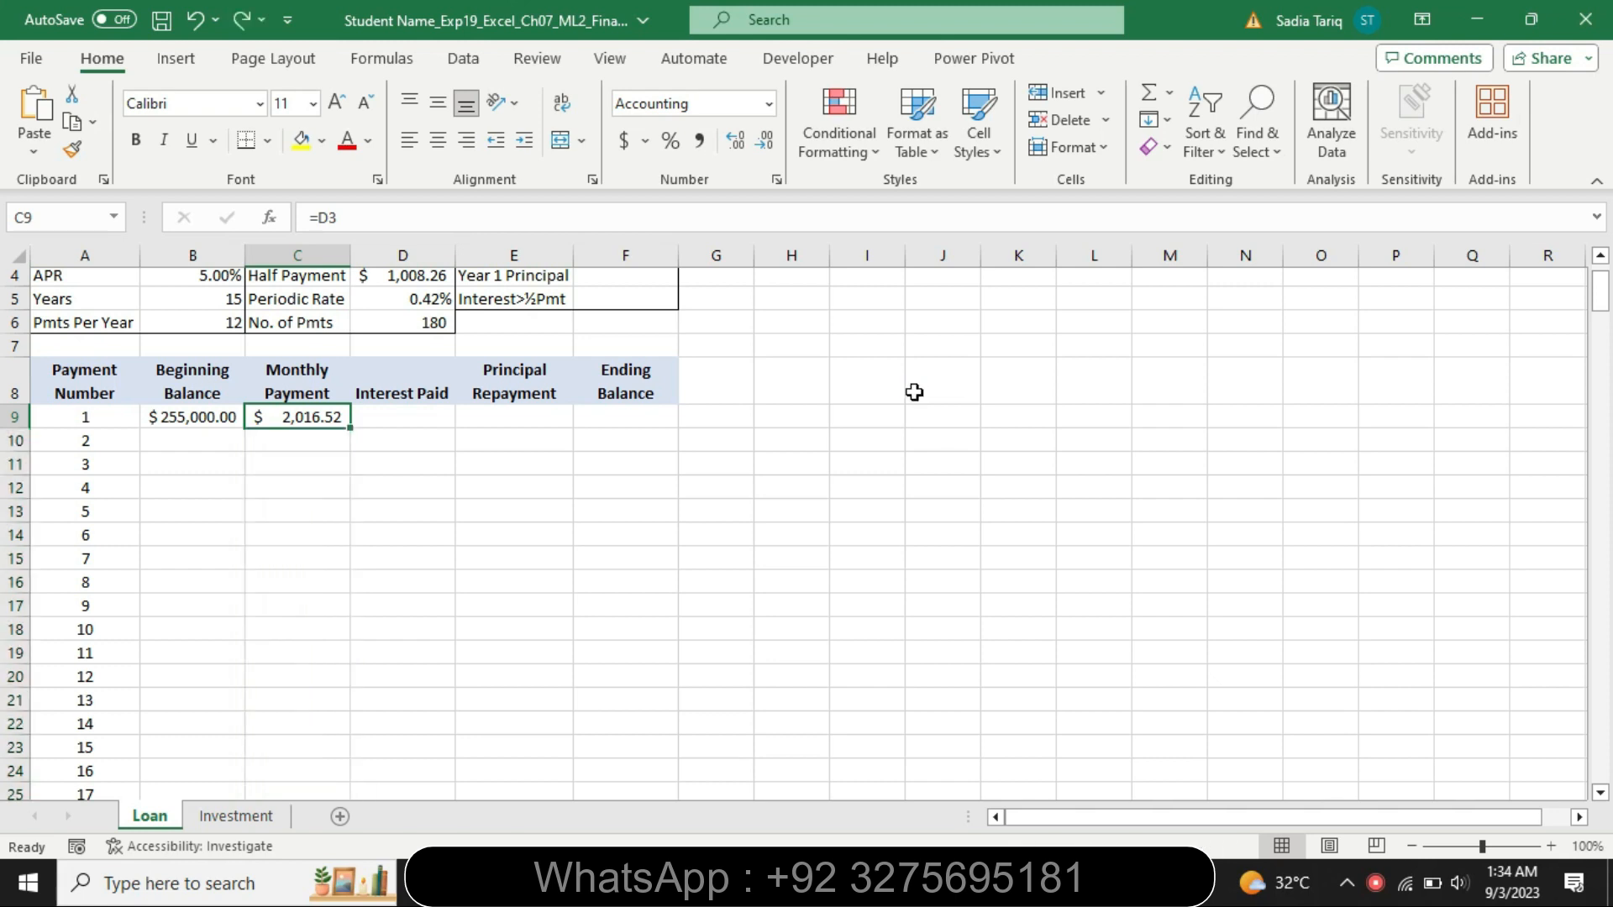
Change C9's reference to the absolute $D$3, fill it down the column, and undo the fill
click(329, 217)
key(F4)
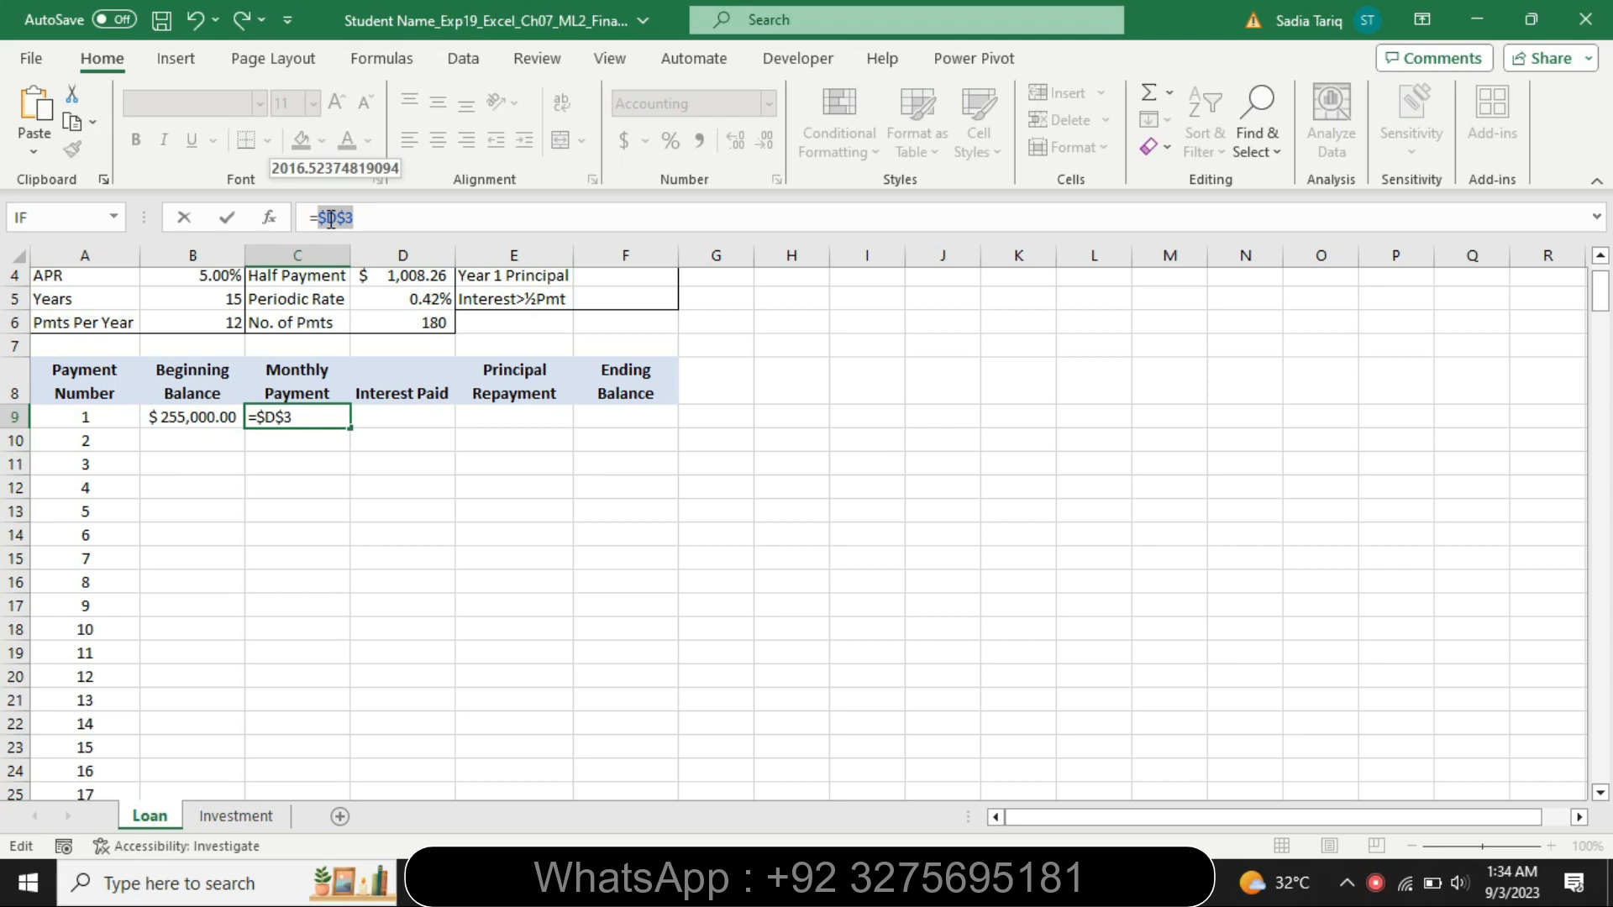
key(Return)
click(310, 417)
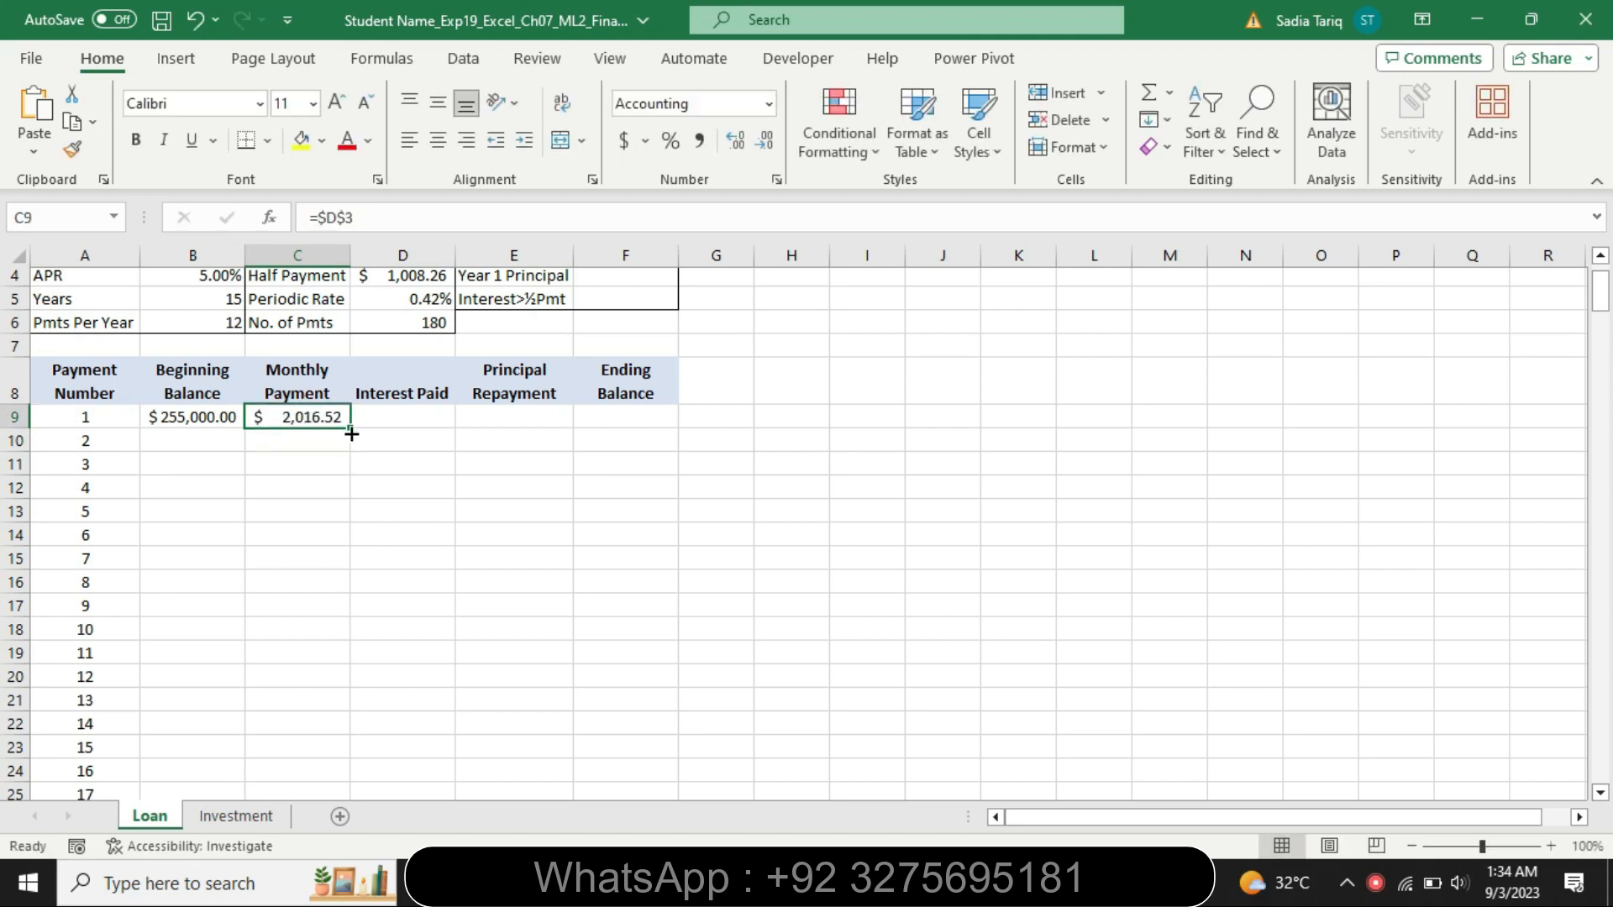
double_click(349, 429)
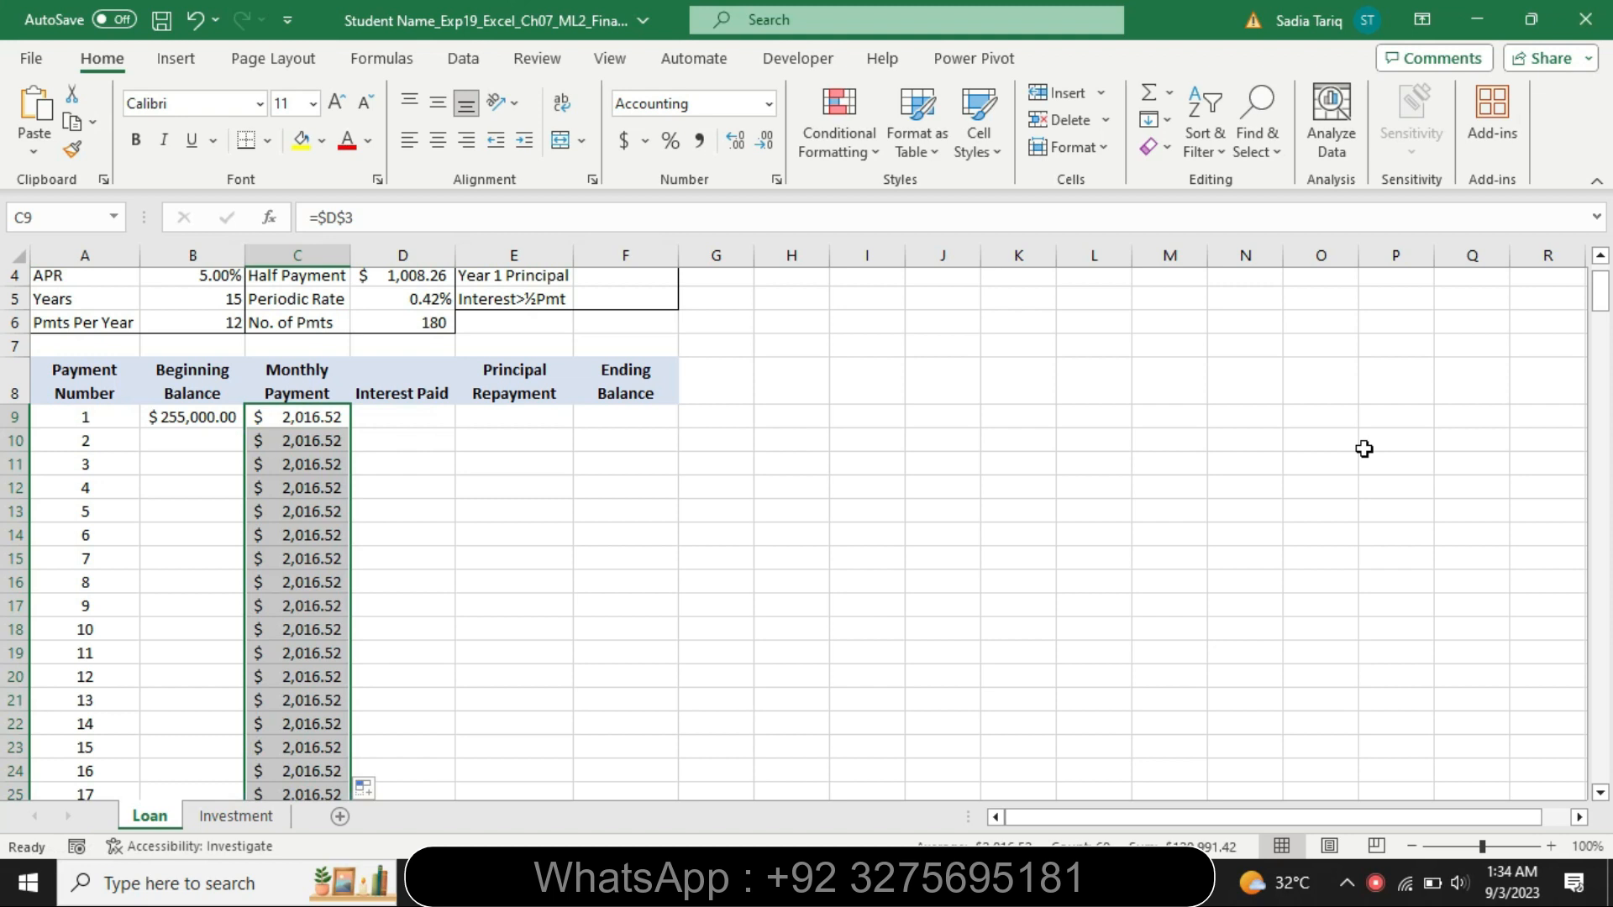
key(ctrl+z)
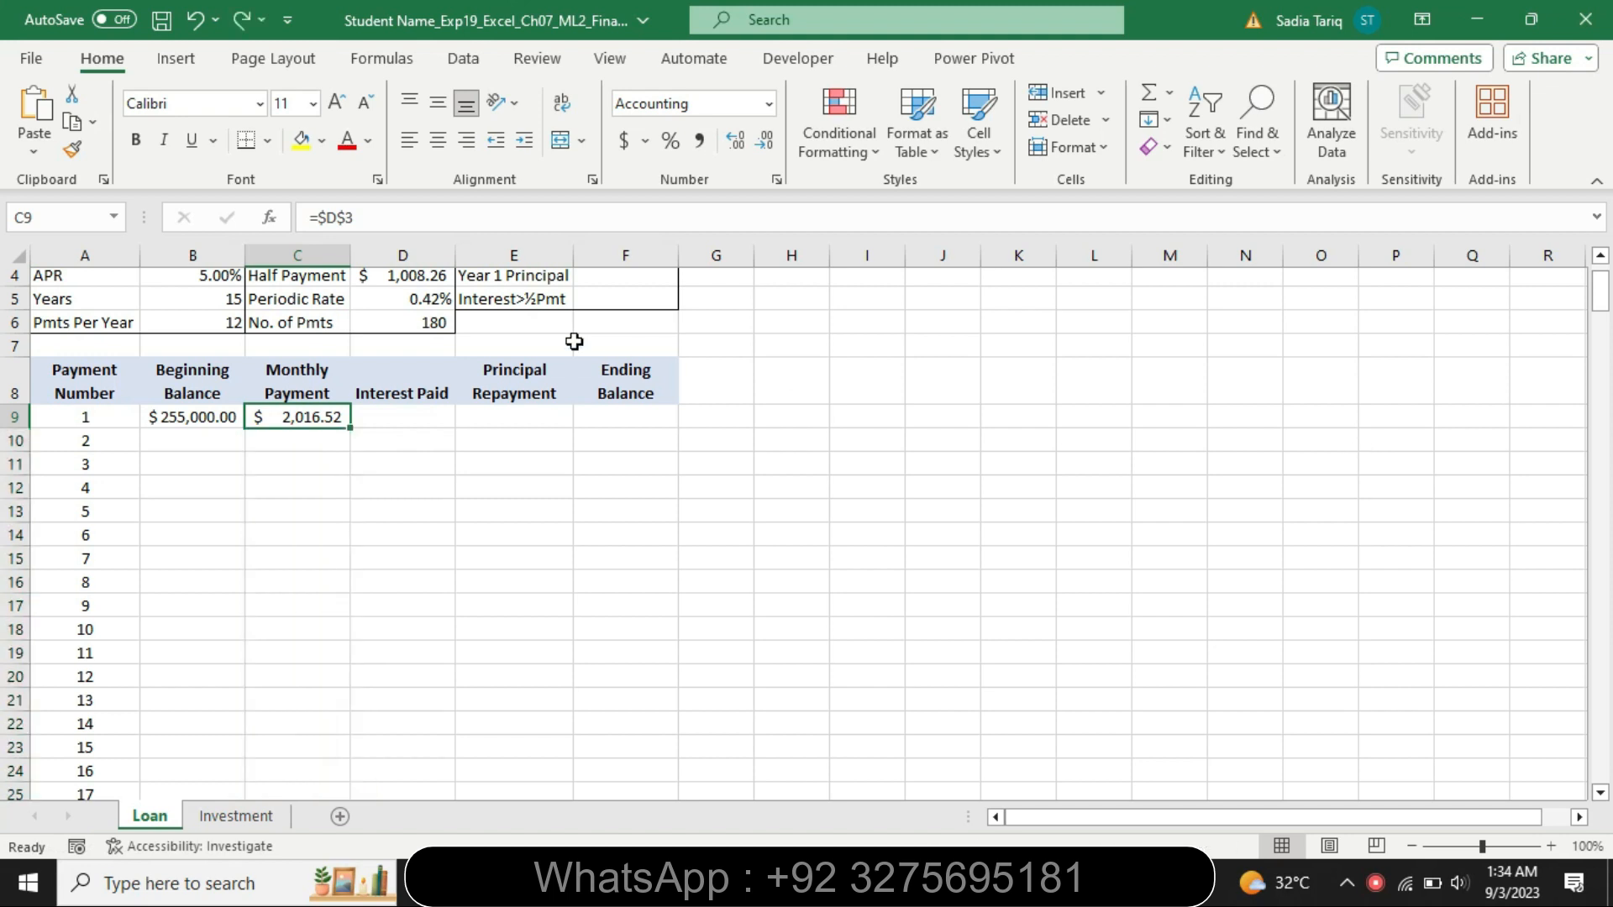
Change C9's formula to the mixed reference =D$3
click(324, 218)
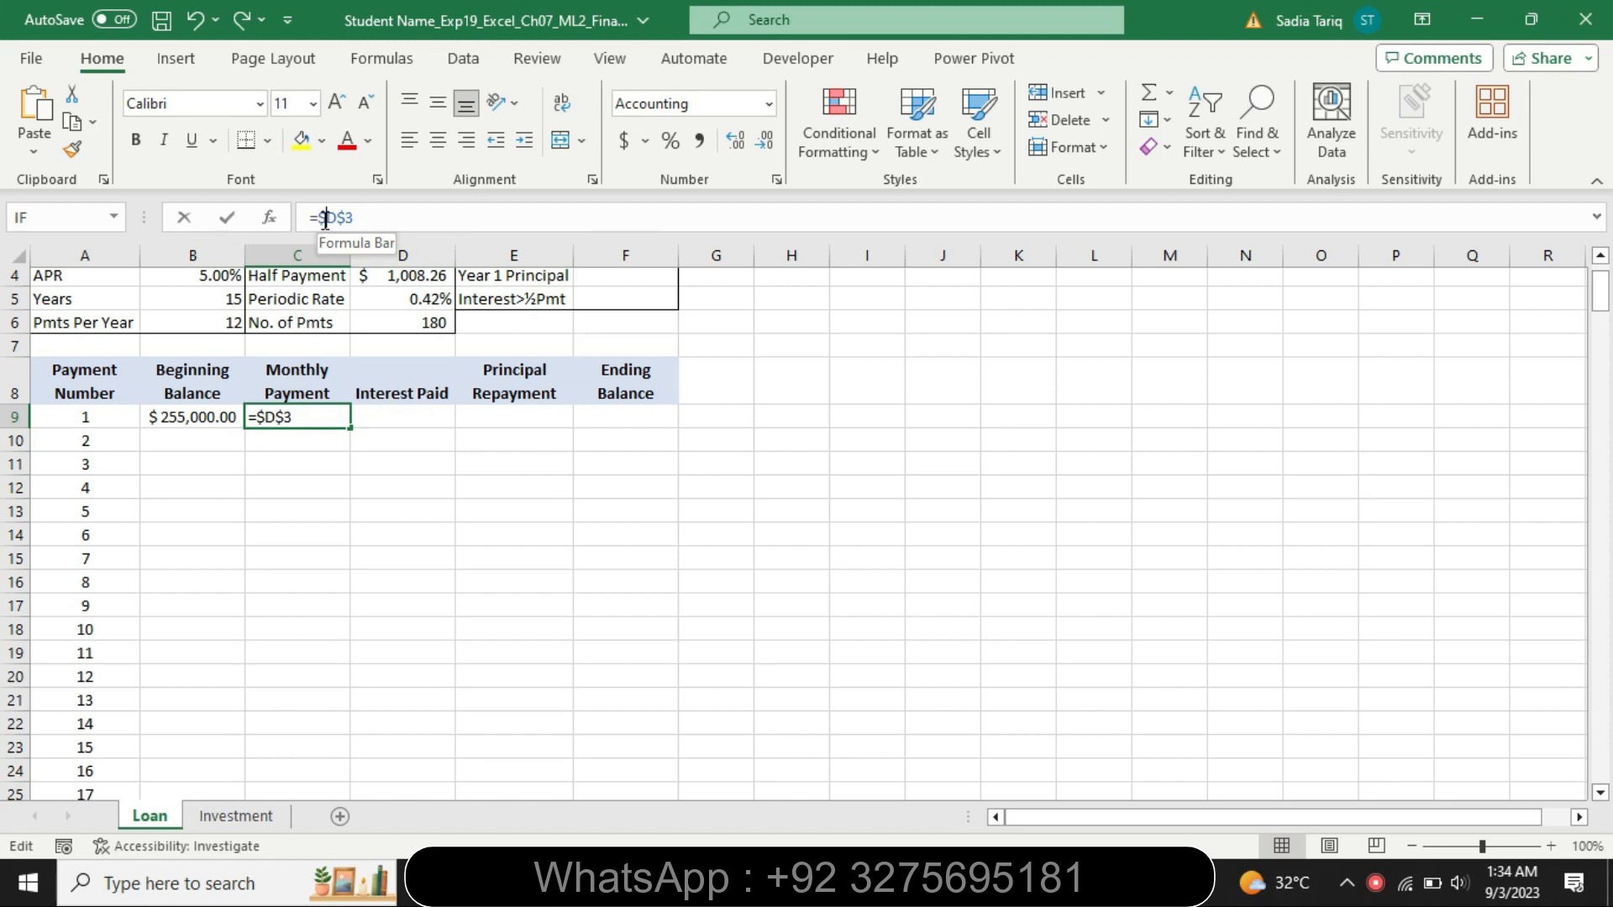
key(BackSpace)
key(Return)
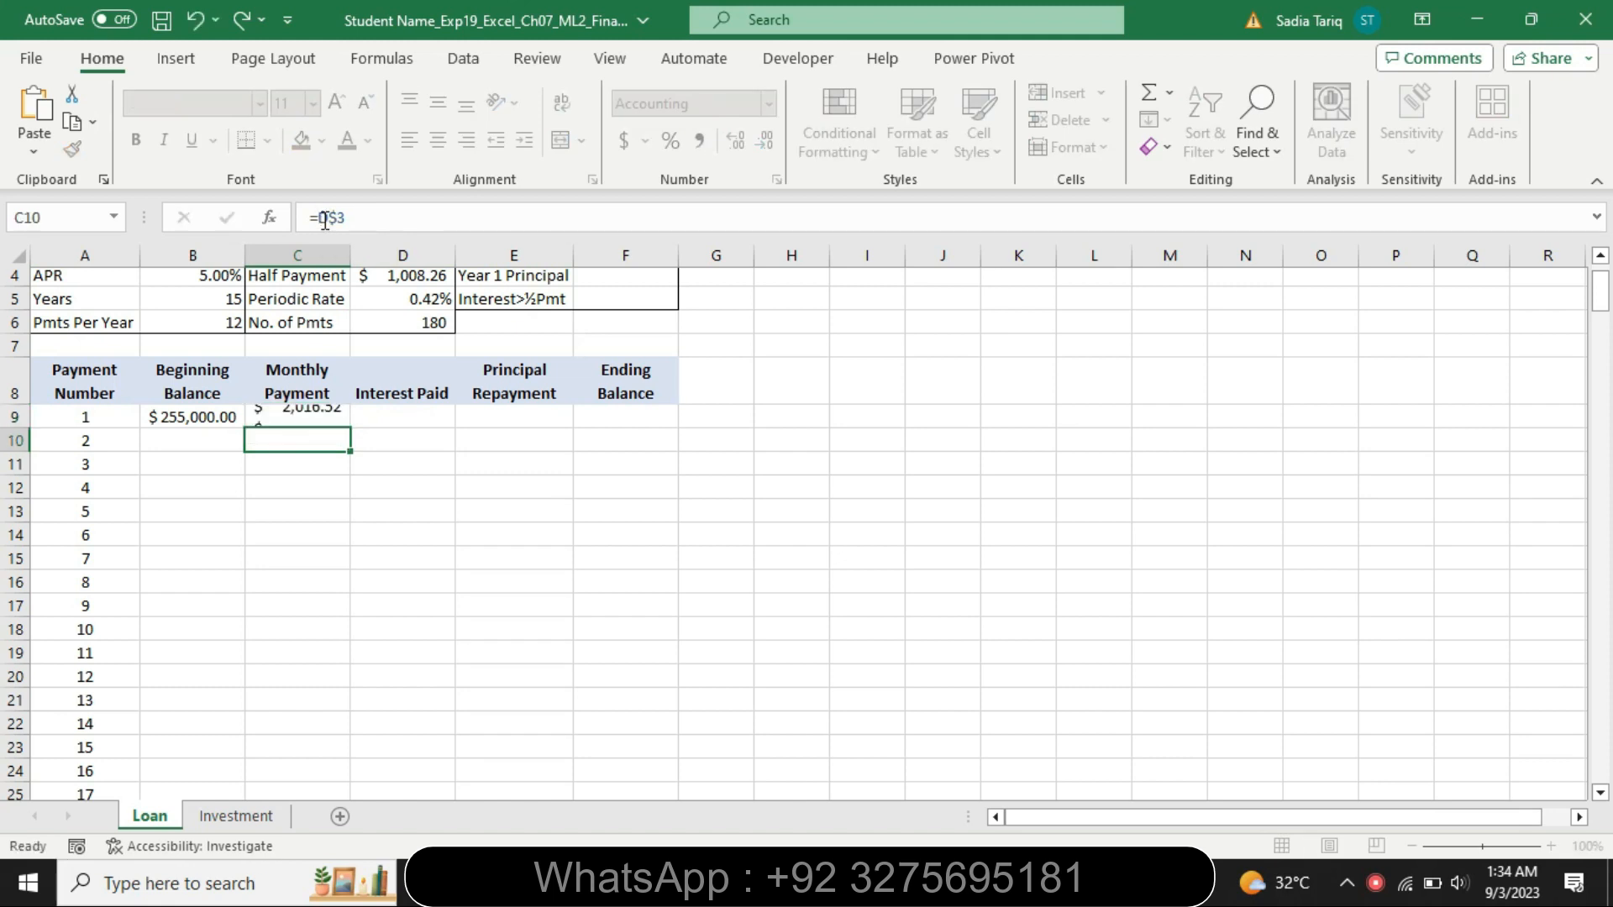
Copy the C9 formula down to the range C10:C68
click(305, 418)
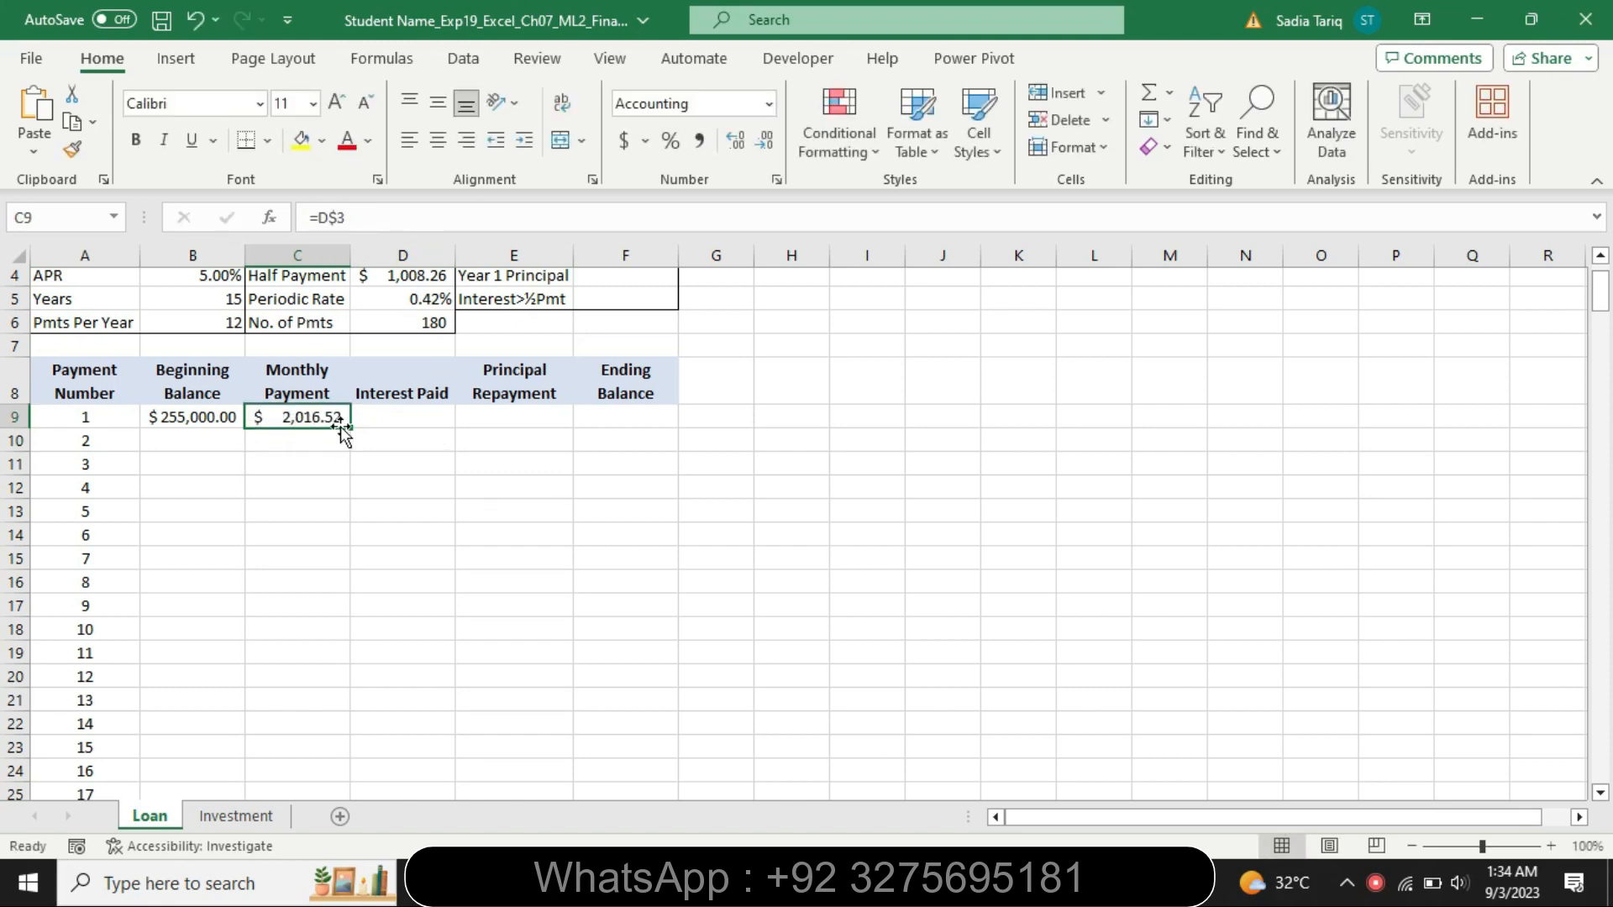
drag(350, 432, 339, 792)
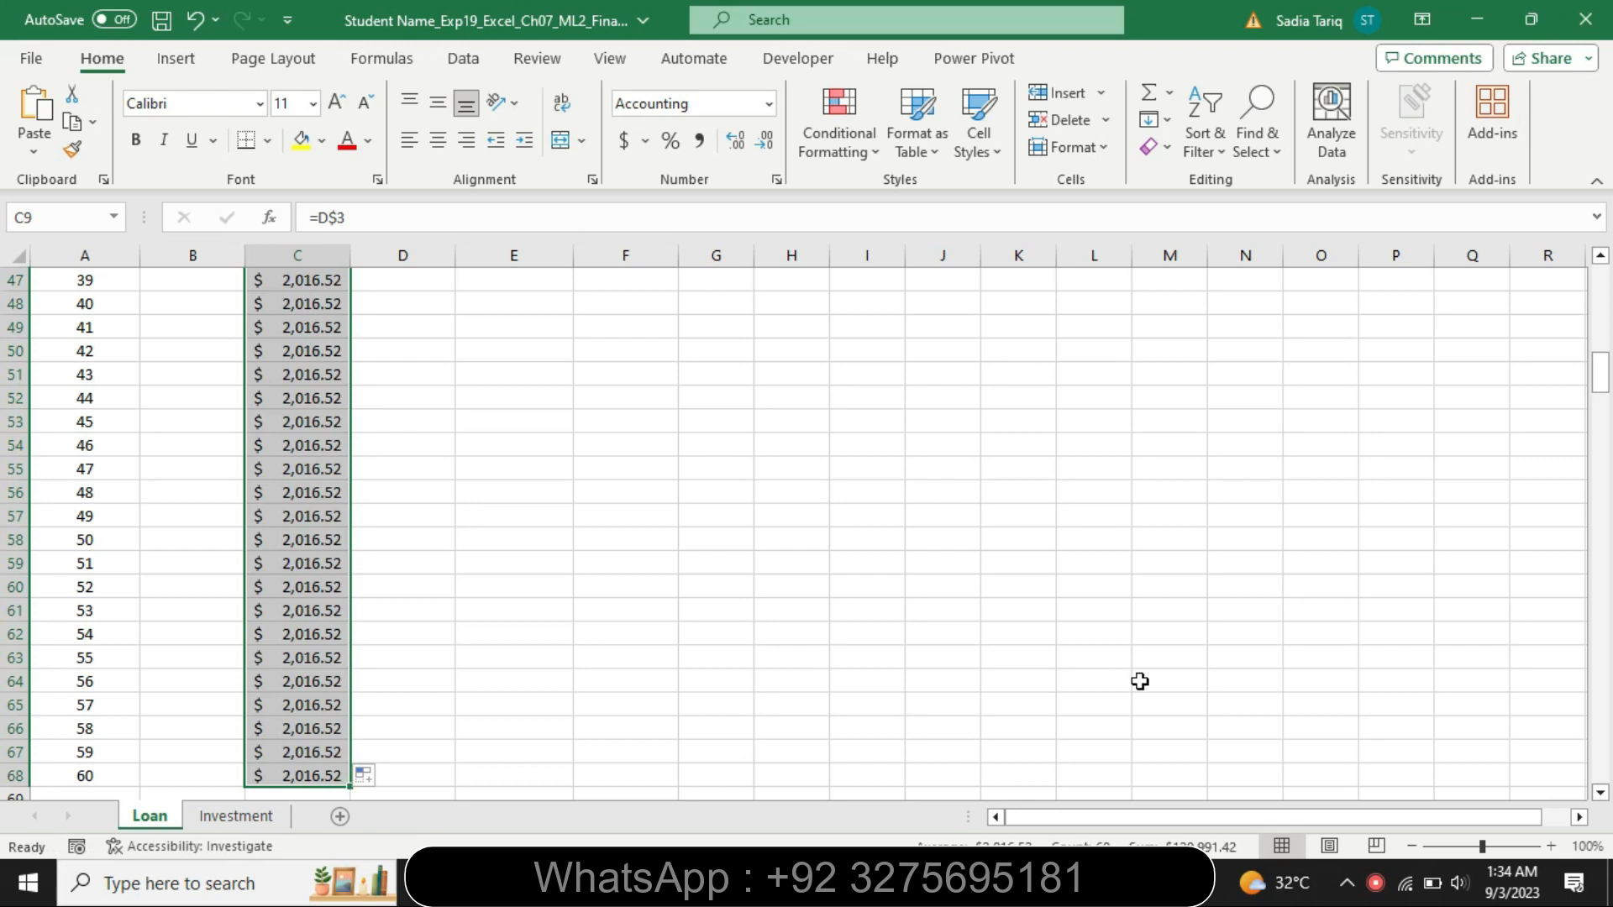
drag(1600, 374, 1591, 208)
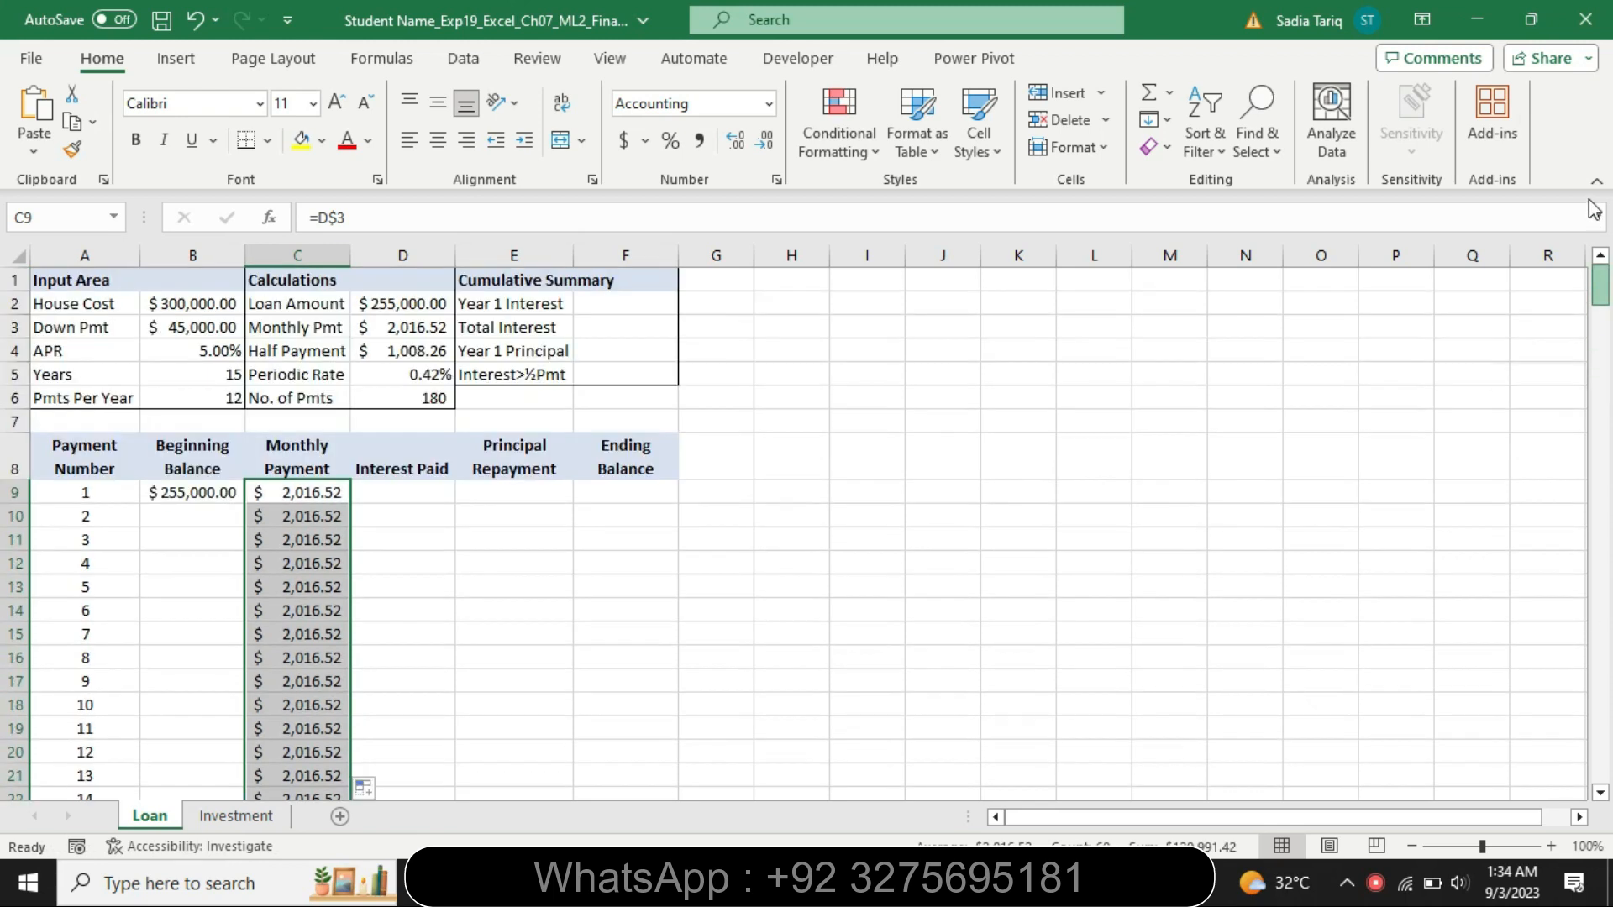
Restore the step 3 instructions to 9 pt and remove their highlighting
click(975, 882)
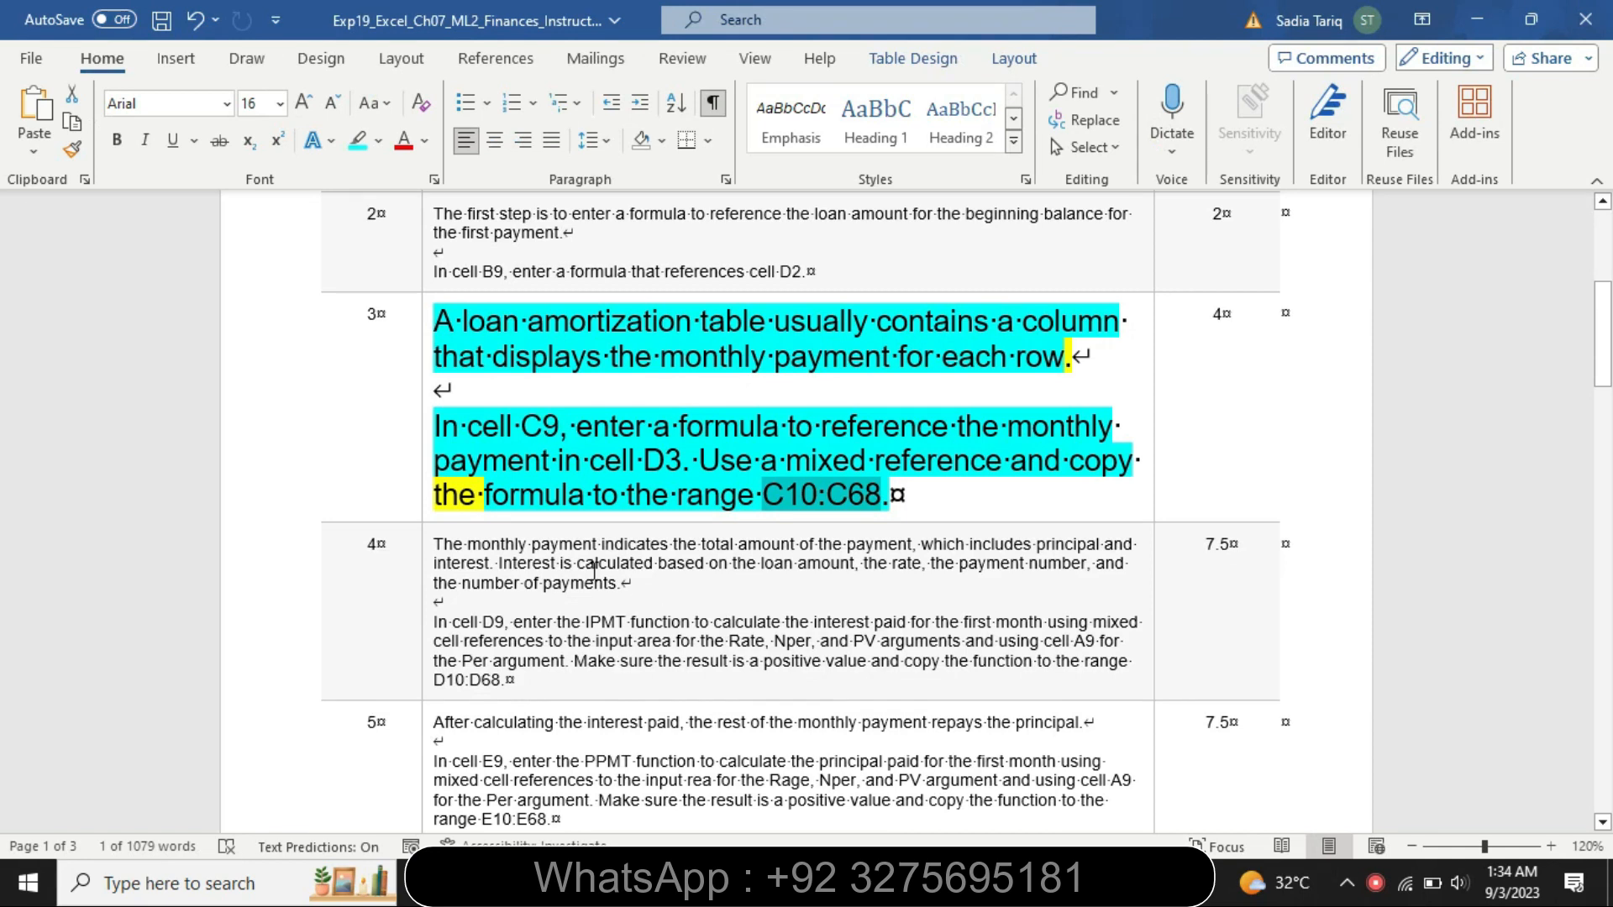
click(426, 502)
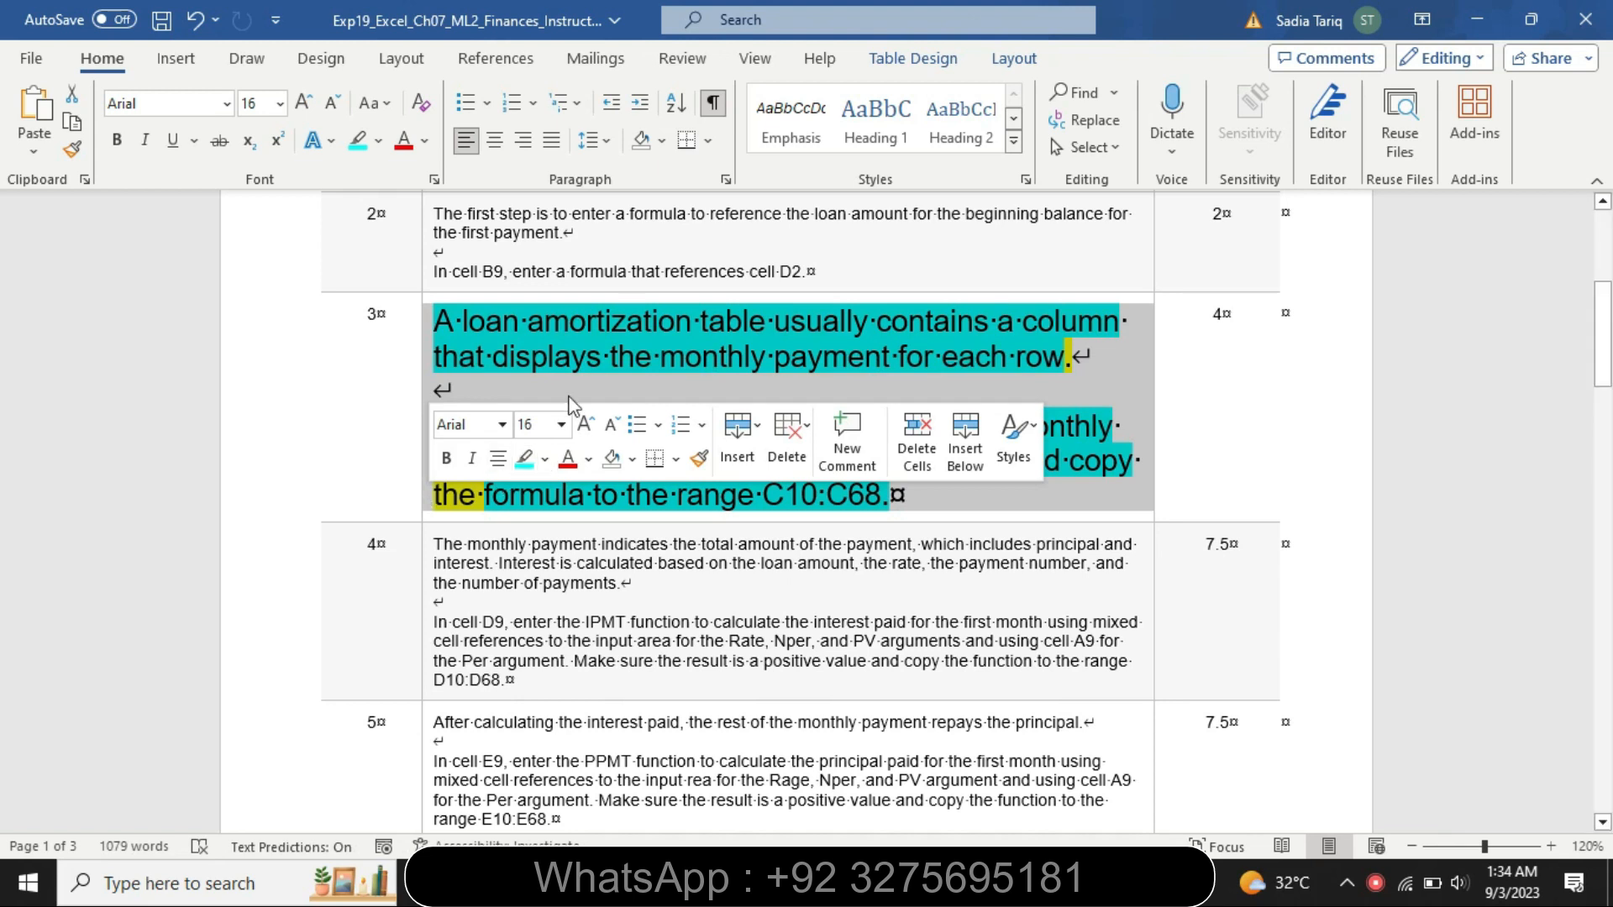
click(561, 425)
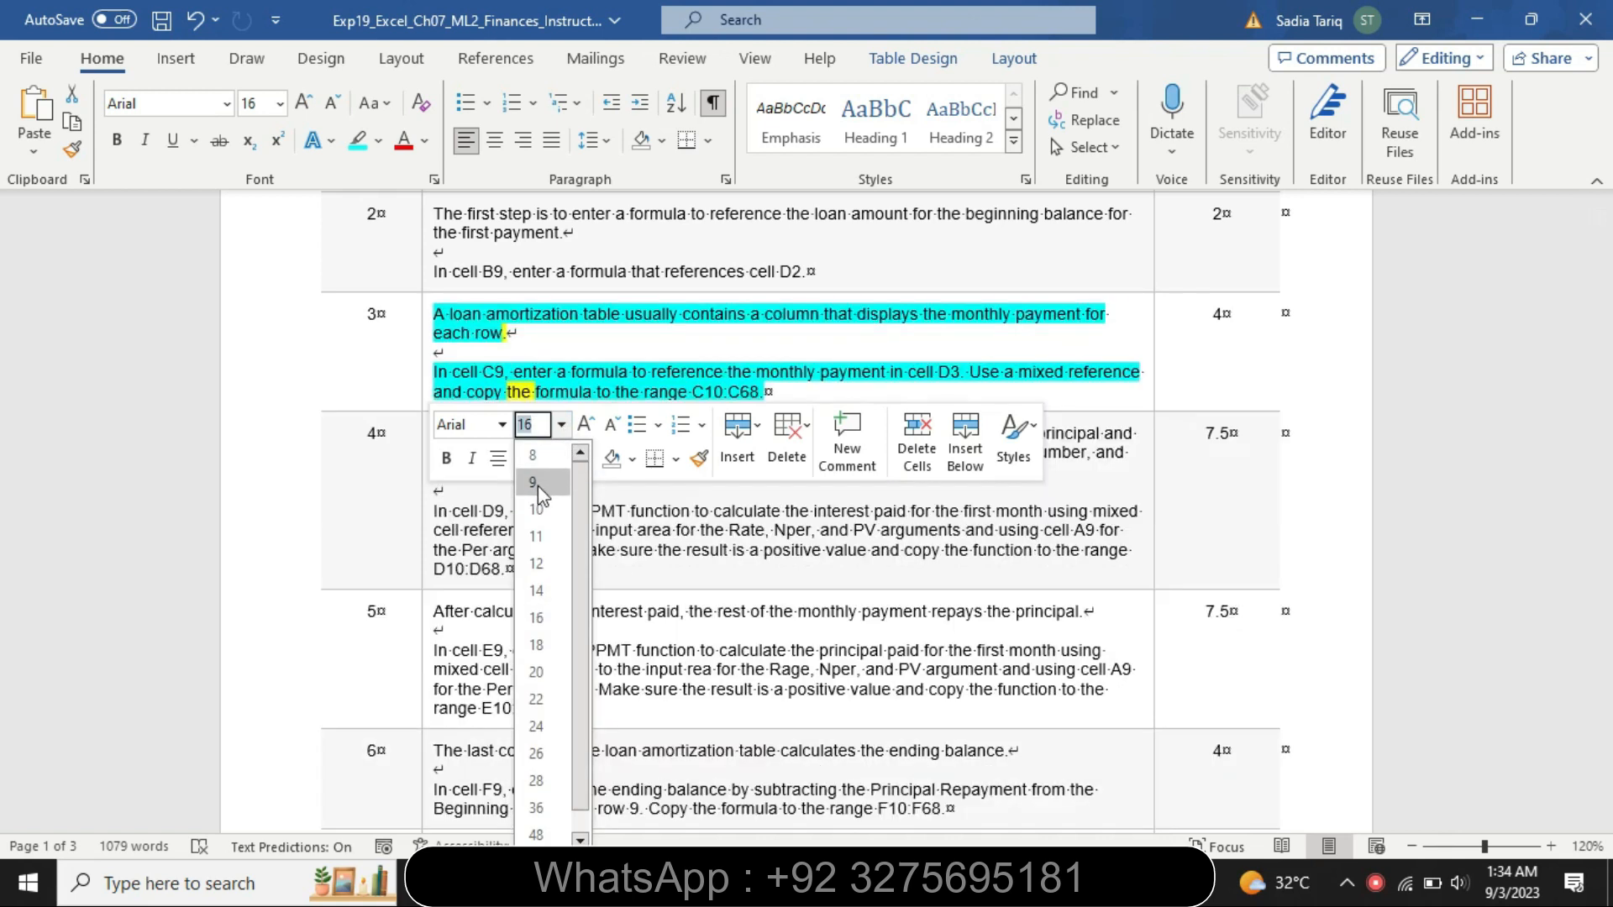
click(532, 482)
click(378, 140)
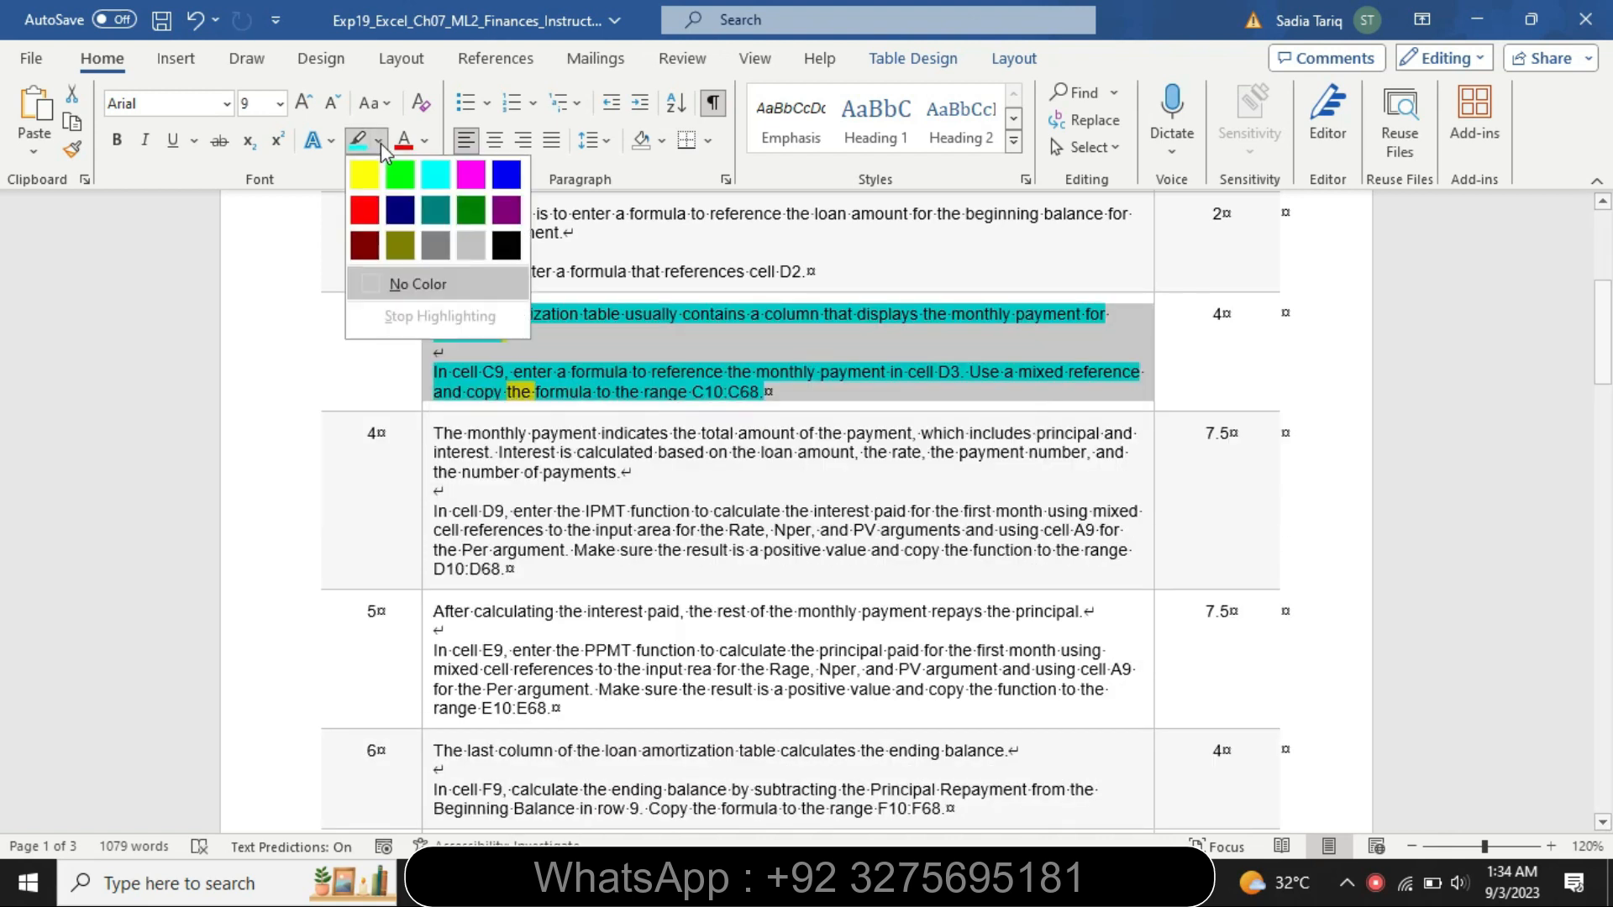
click(420, 281)
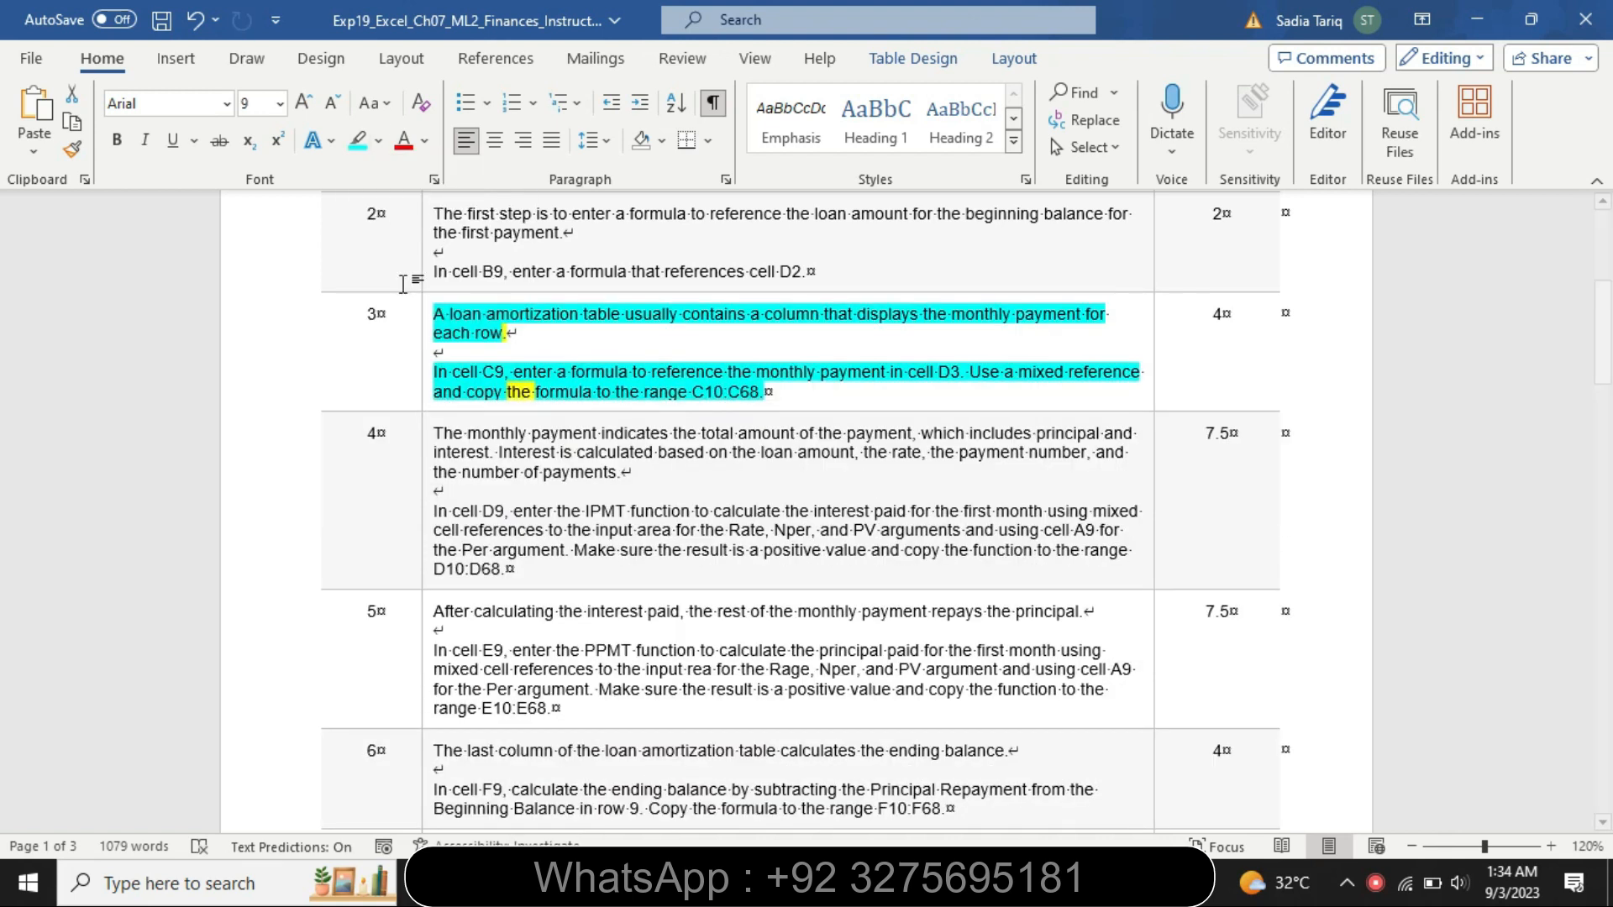
Enlarge the step 4 instructions to 16 pt and highlight them in yellow
click(426, 462)
click(559, 383)
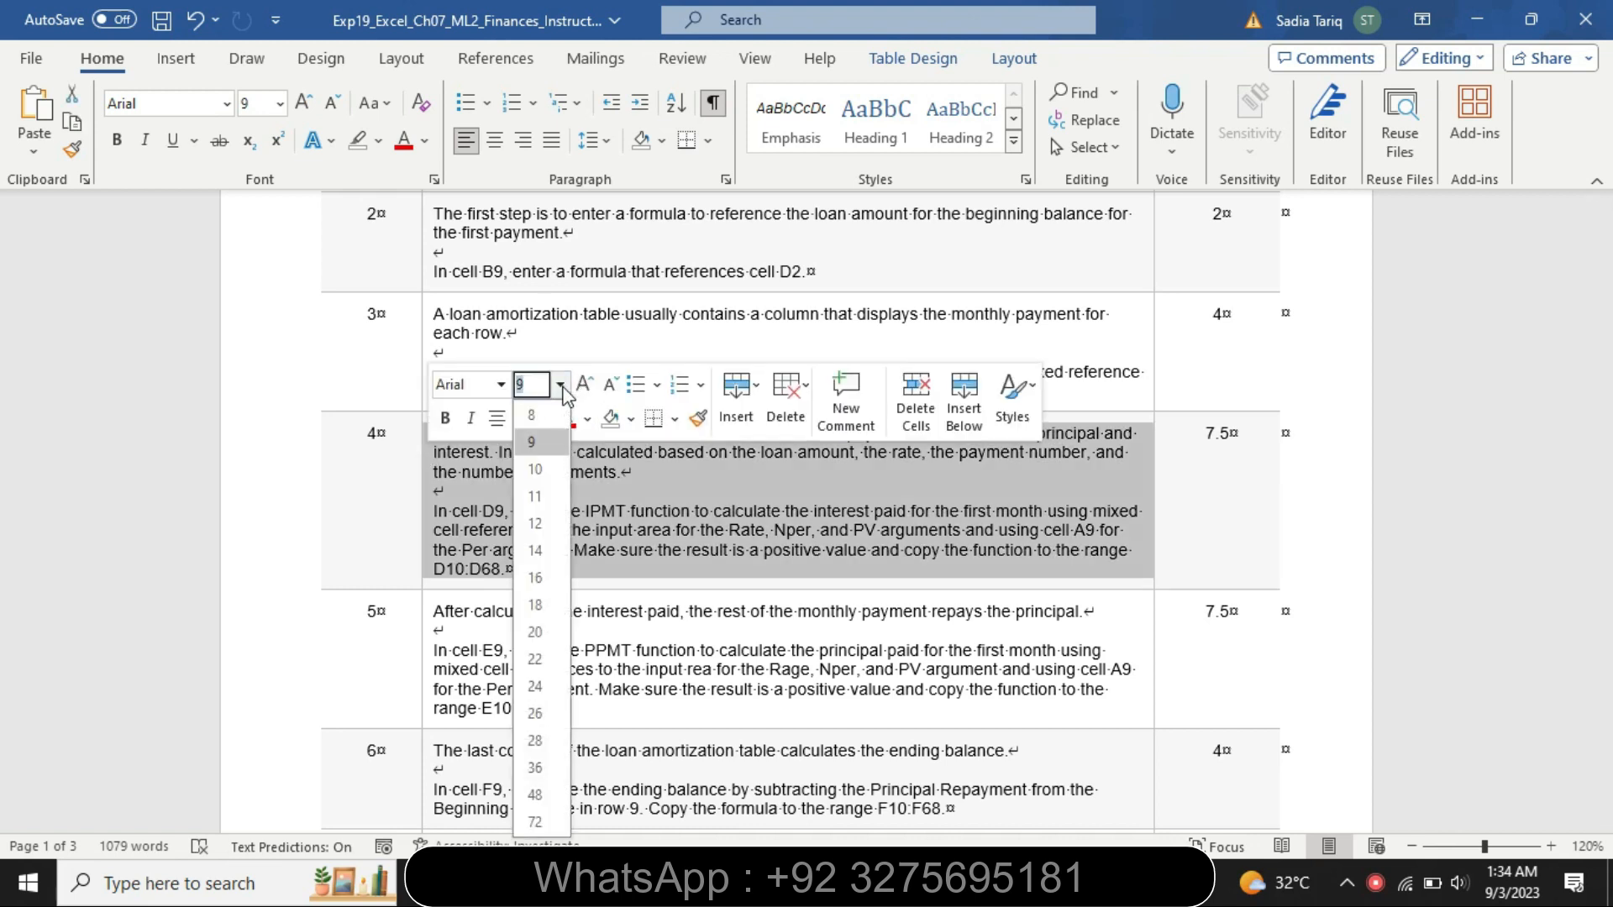
click(558, 581)
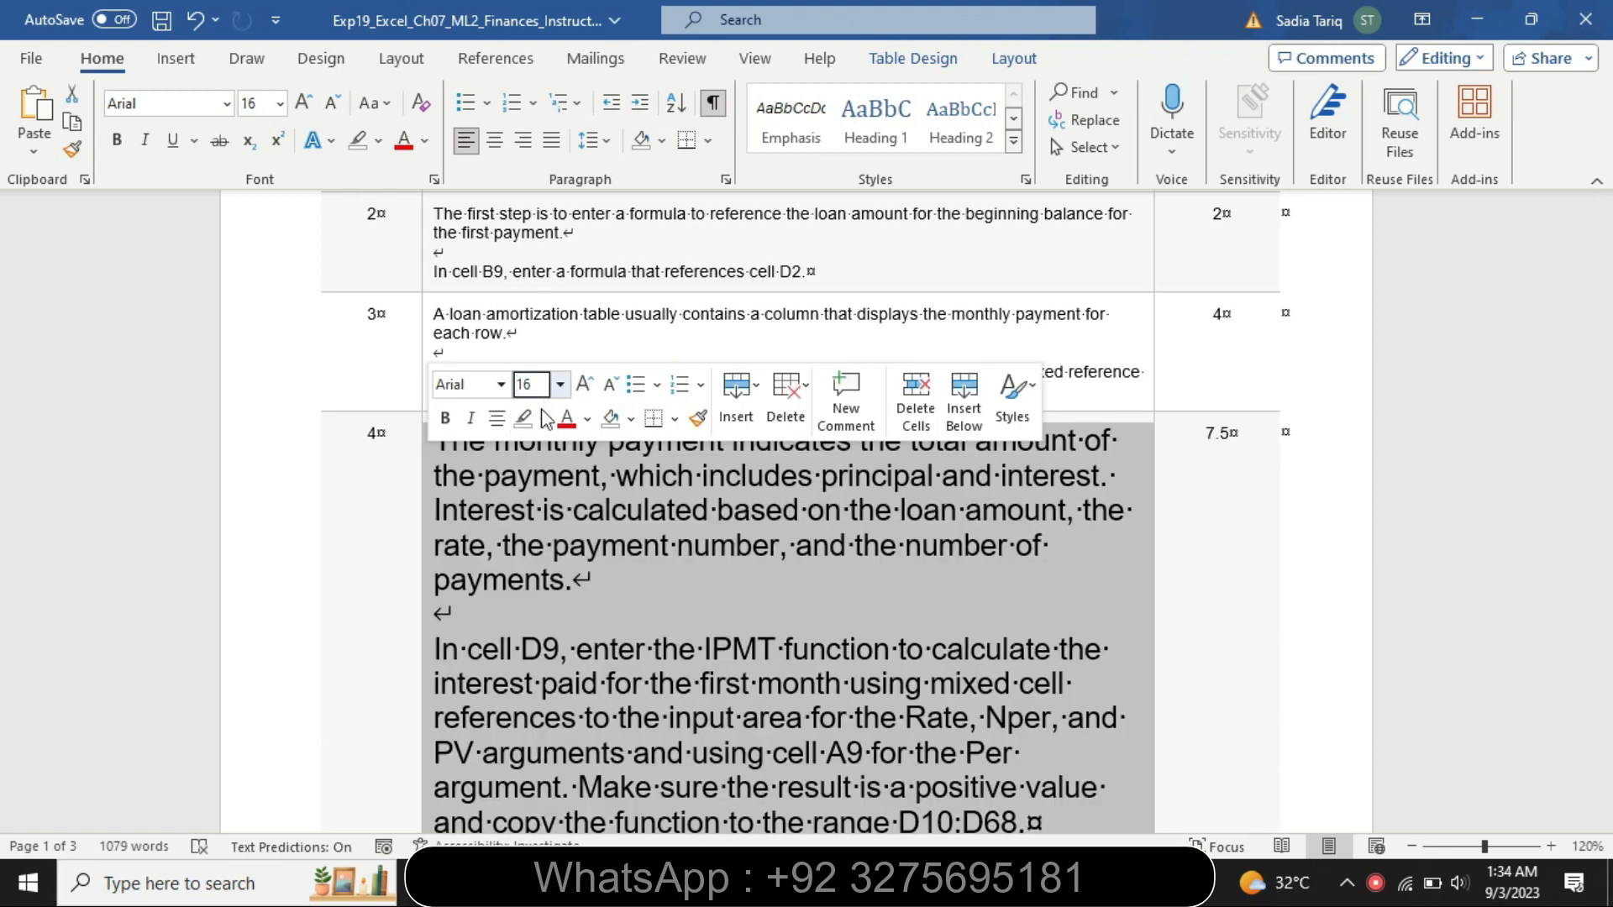
click(543, 418)
click(530, 455)
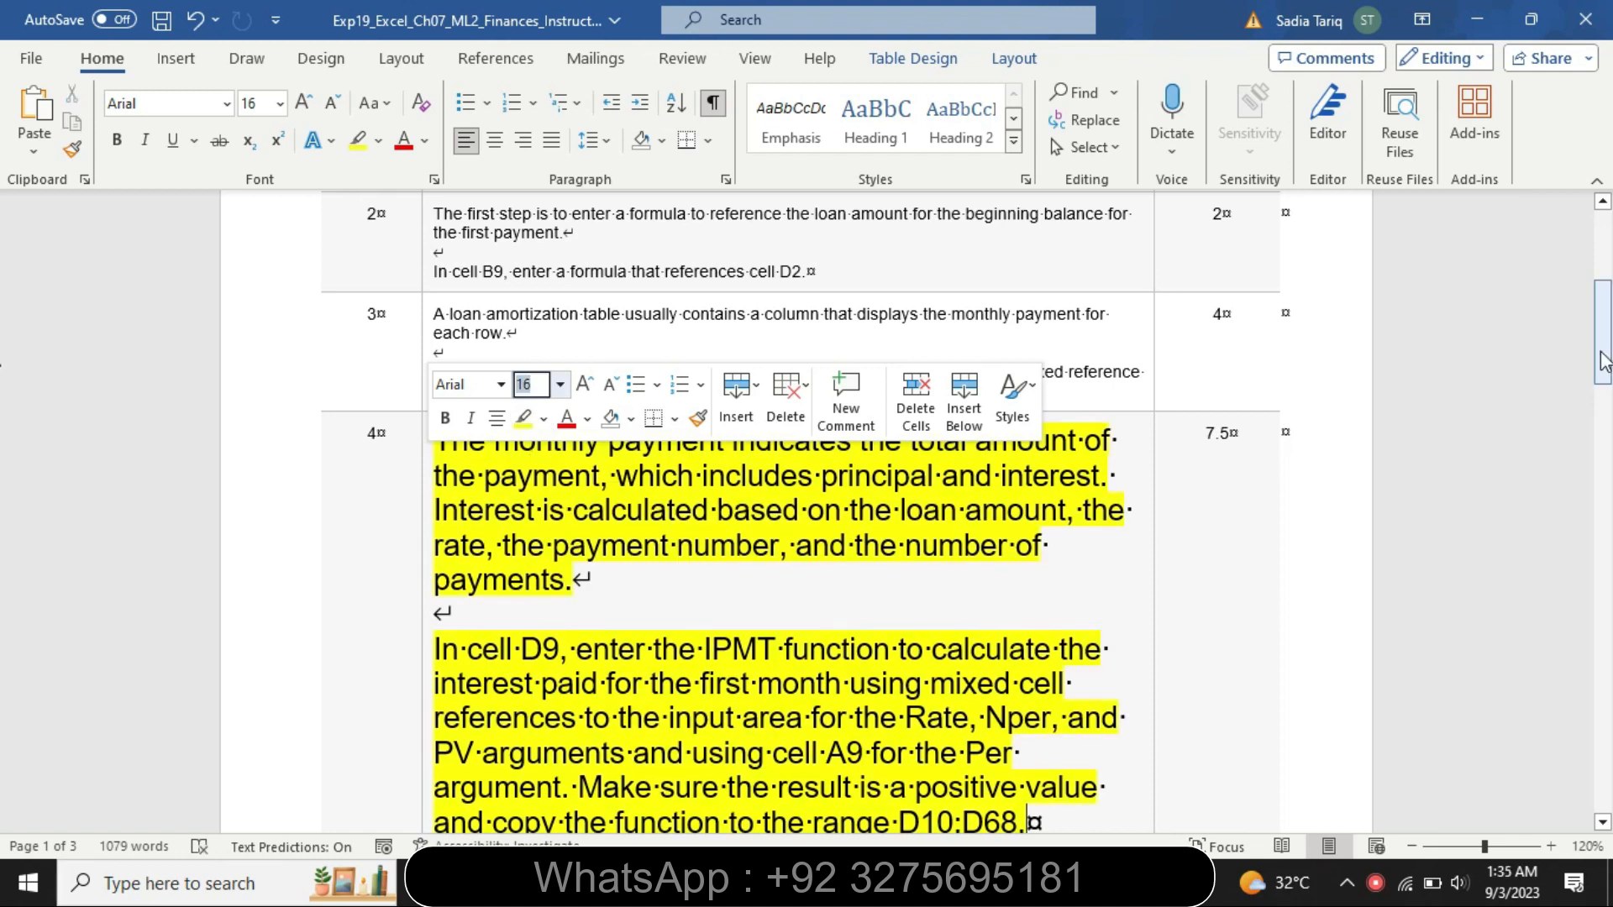
Highlight the introductory paragraph of step 4 in turquoise
scroll(1566, 377, down, 3)
drag(435, 285, 618, 443)
click(726, 391)
click(785, 427)
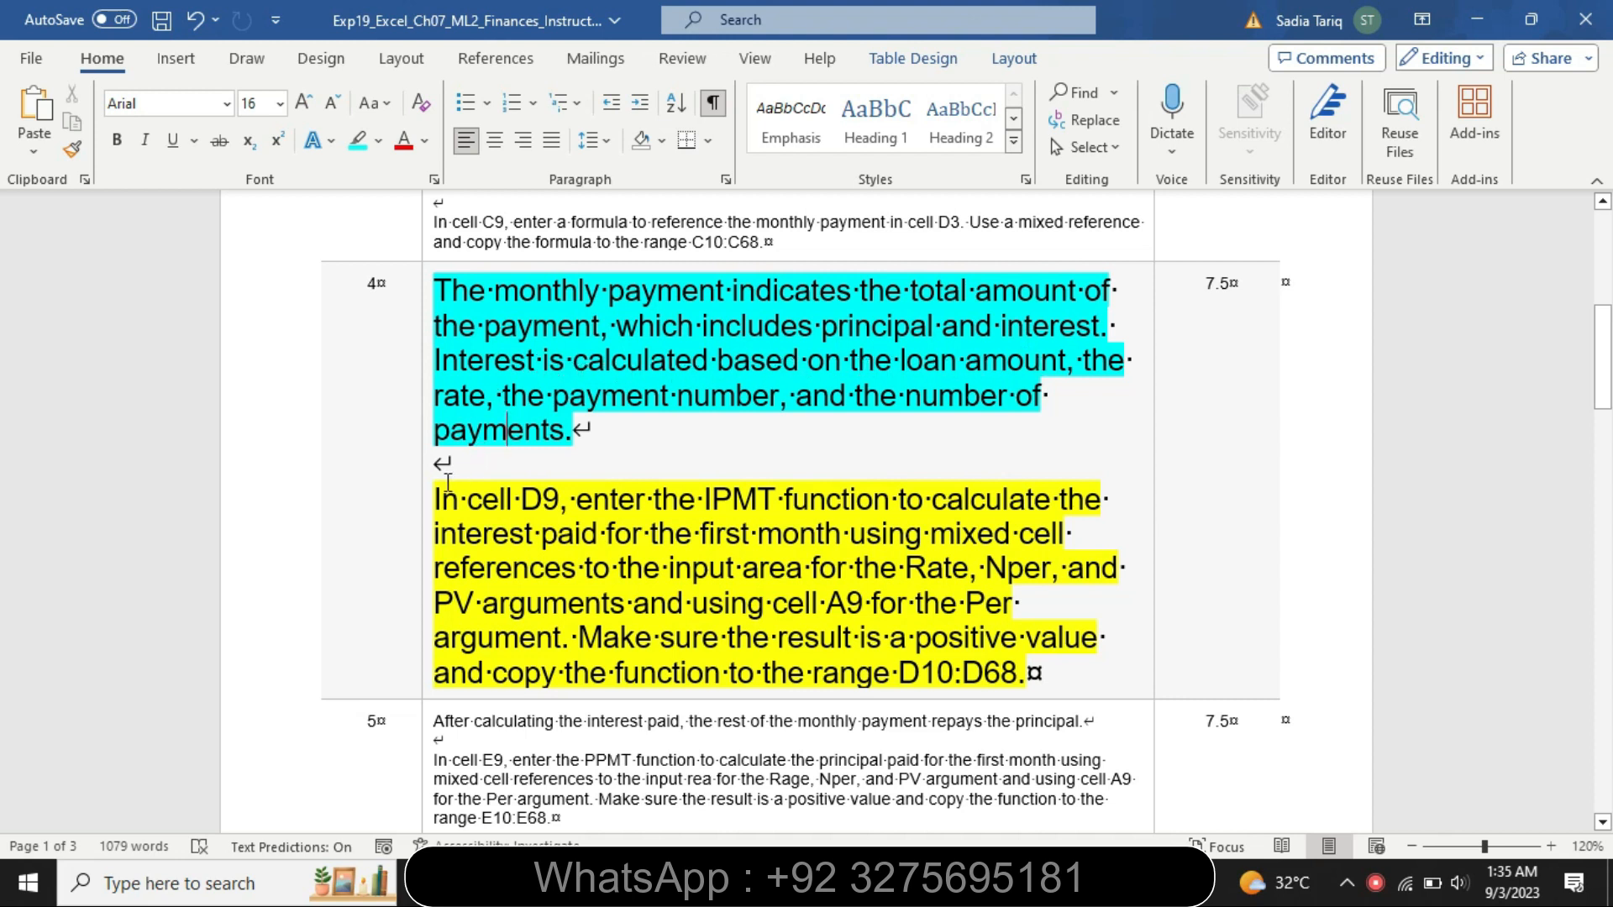
Extend the turquoise highlight over the D9 instruction of step 4 up to its last line
drag(434, 500, 781, 500)
drag(926, 490, 1080, 630)
click(1088, 599)
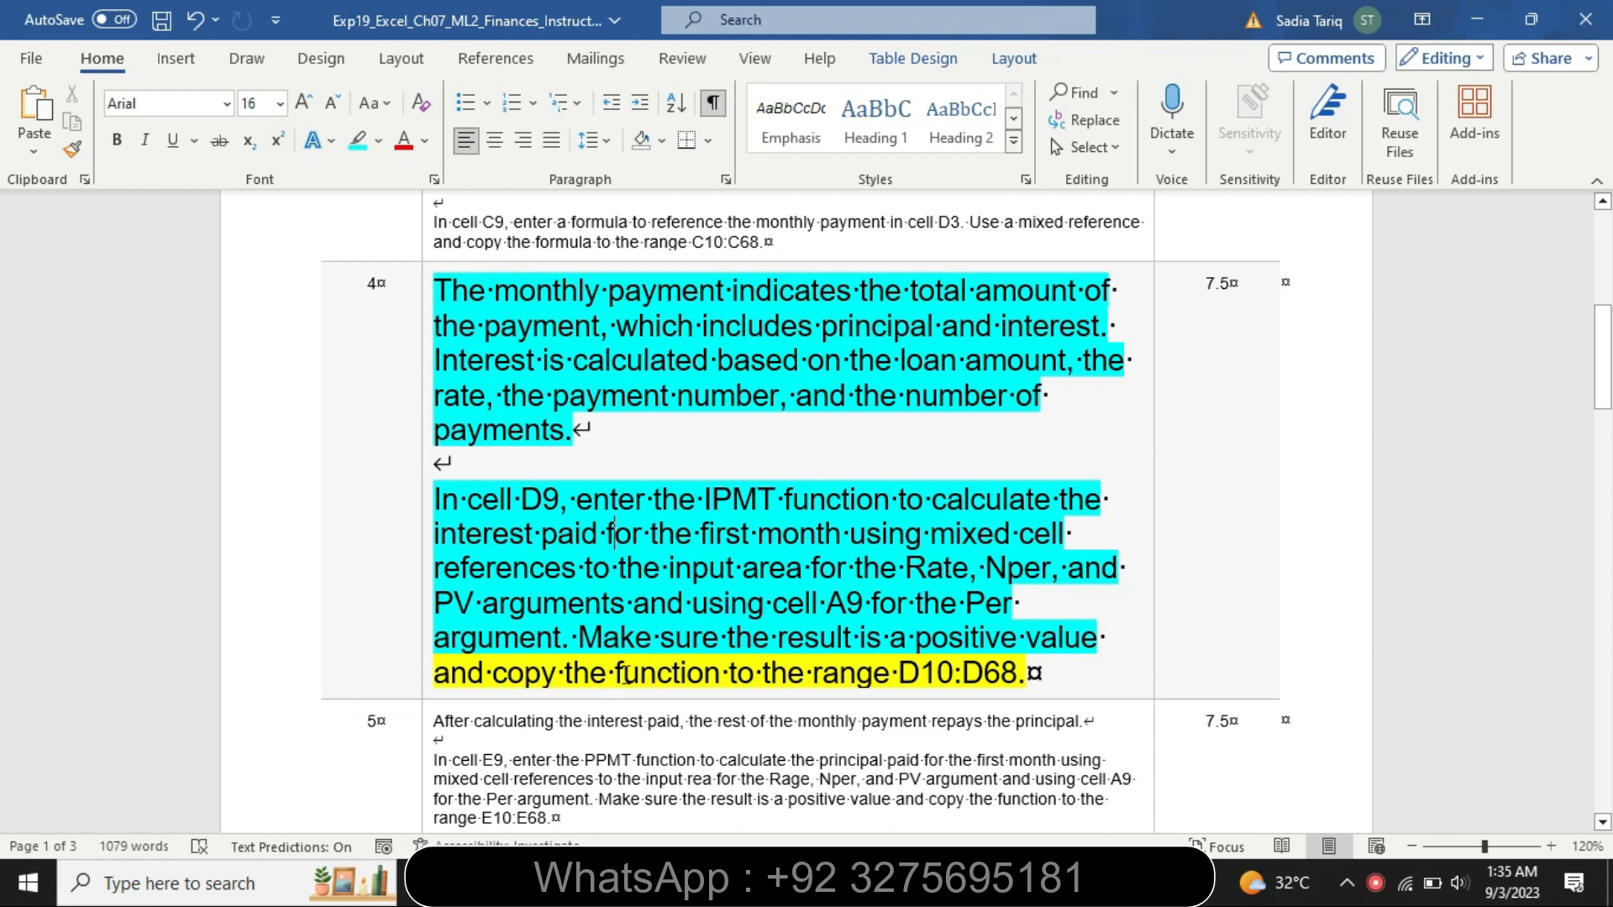
In cell D9 on the Loan sheet, start an IPMT function with the absolute rate reference $D$5
key(alt+Tab)
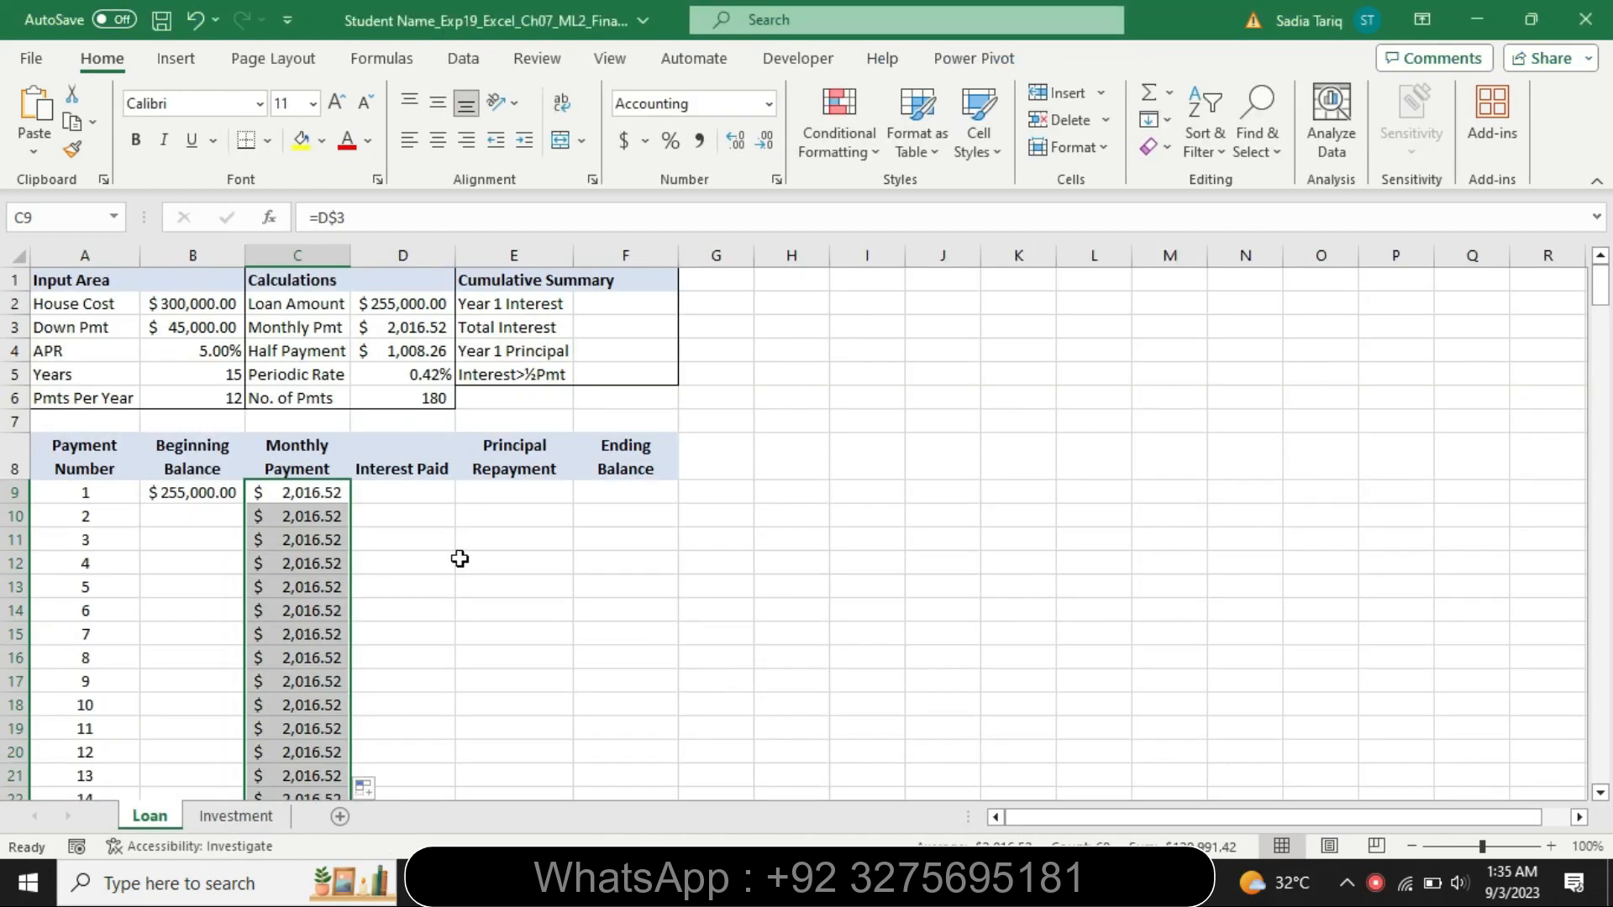
click(405, 493)
text(=)
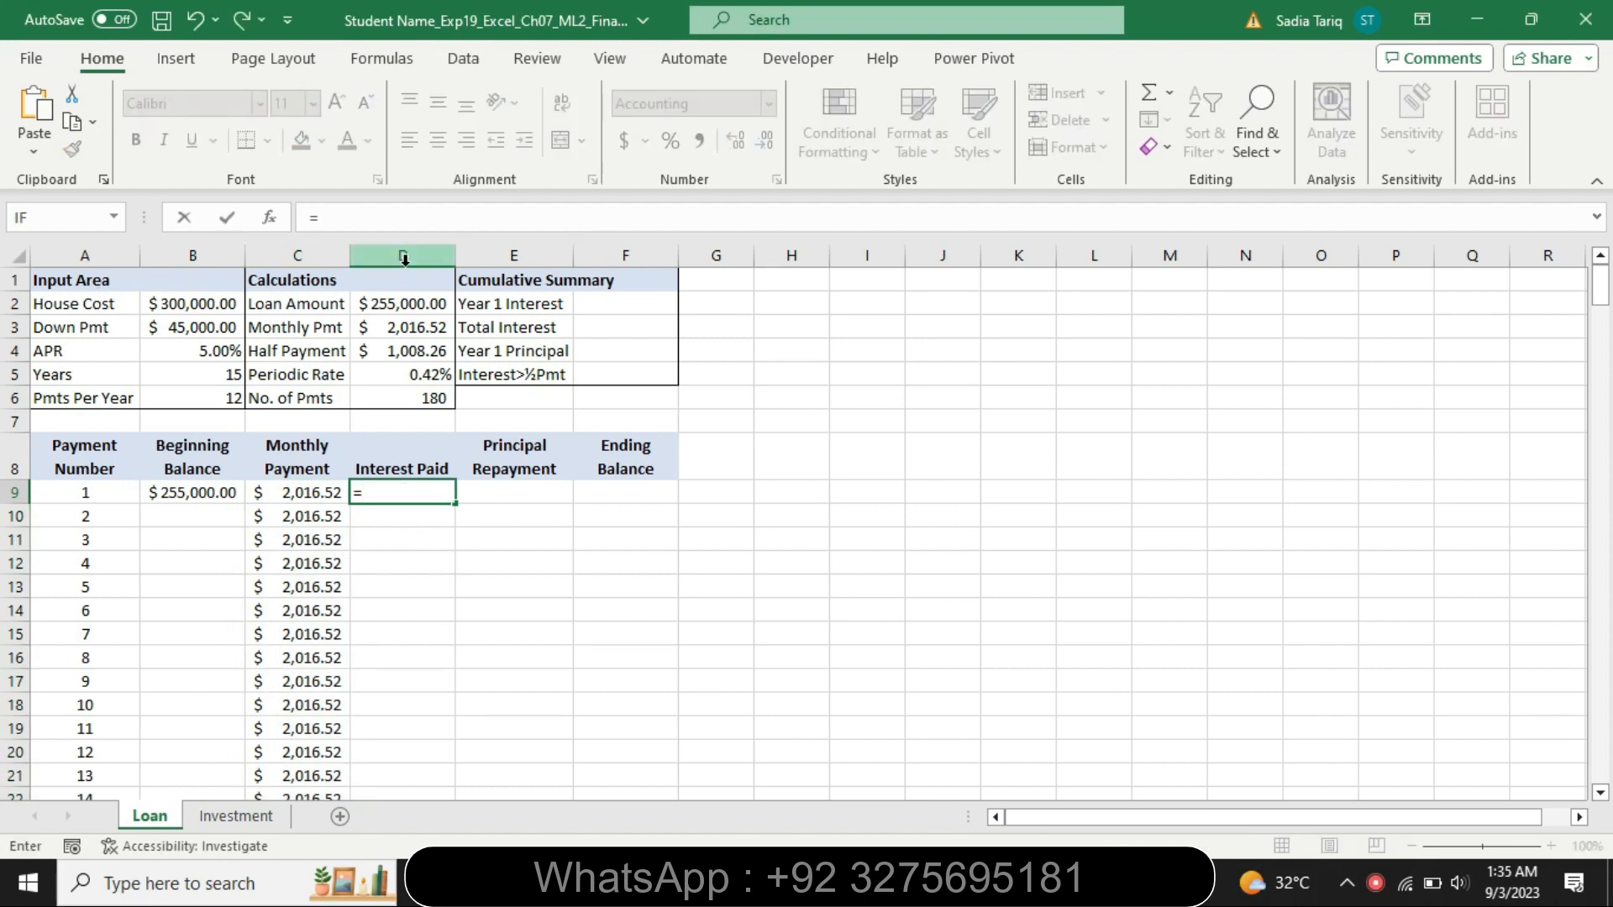
click(347, 219)
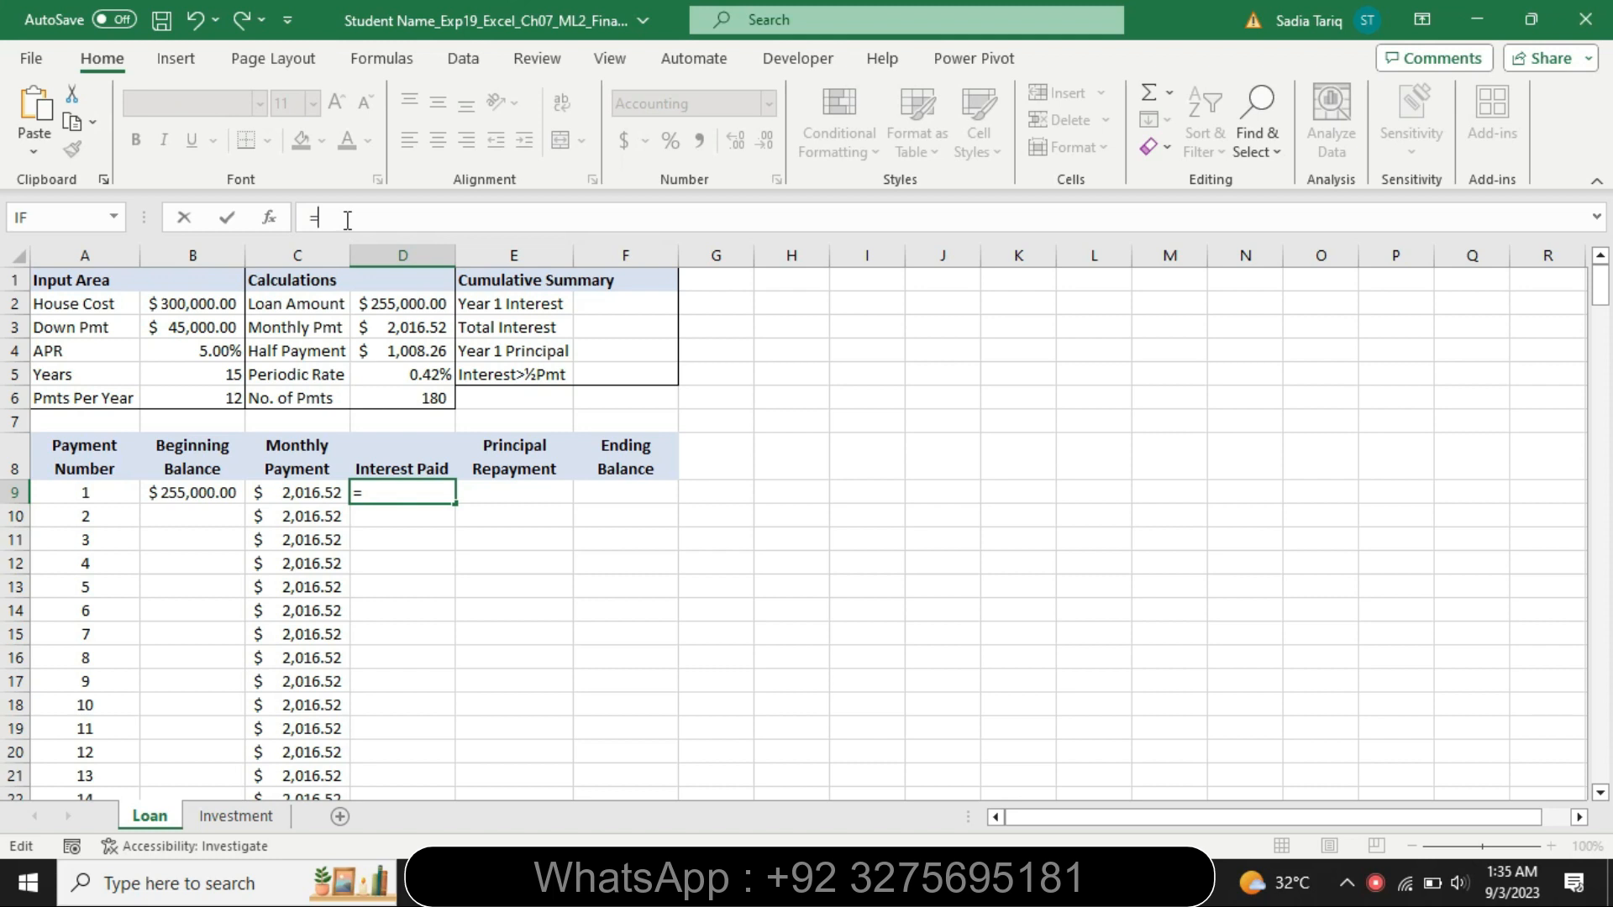
text(ipmt)
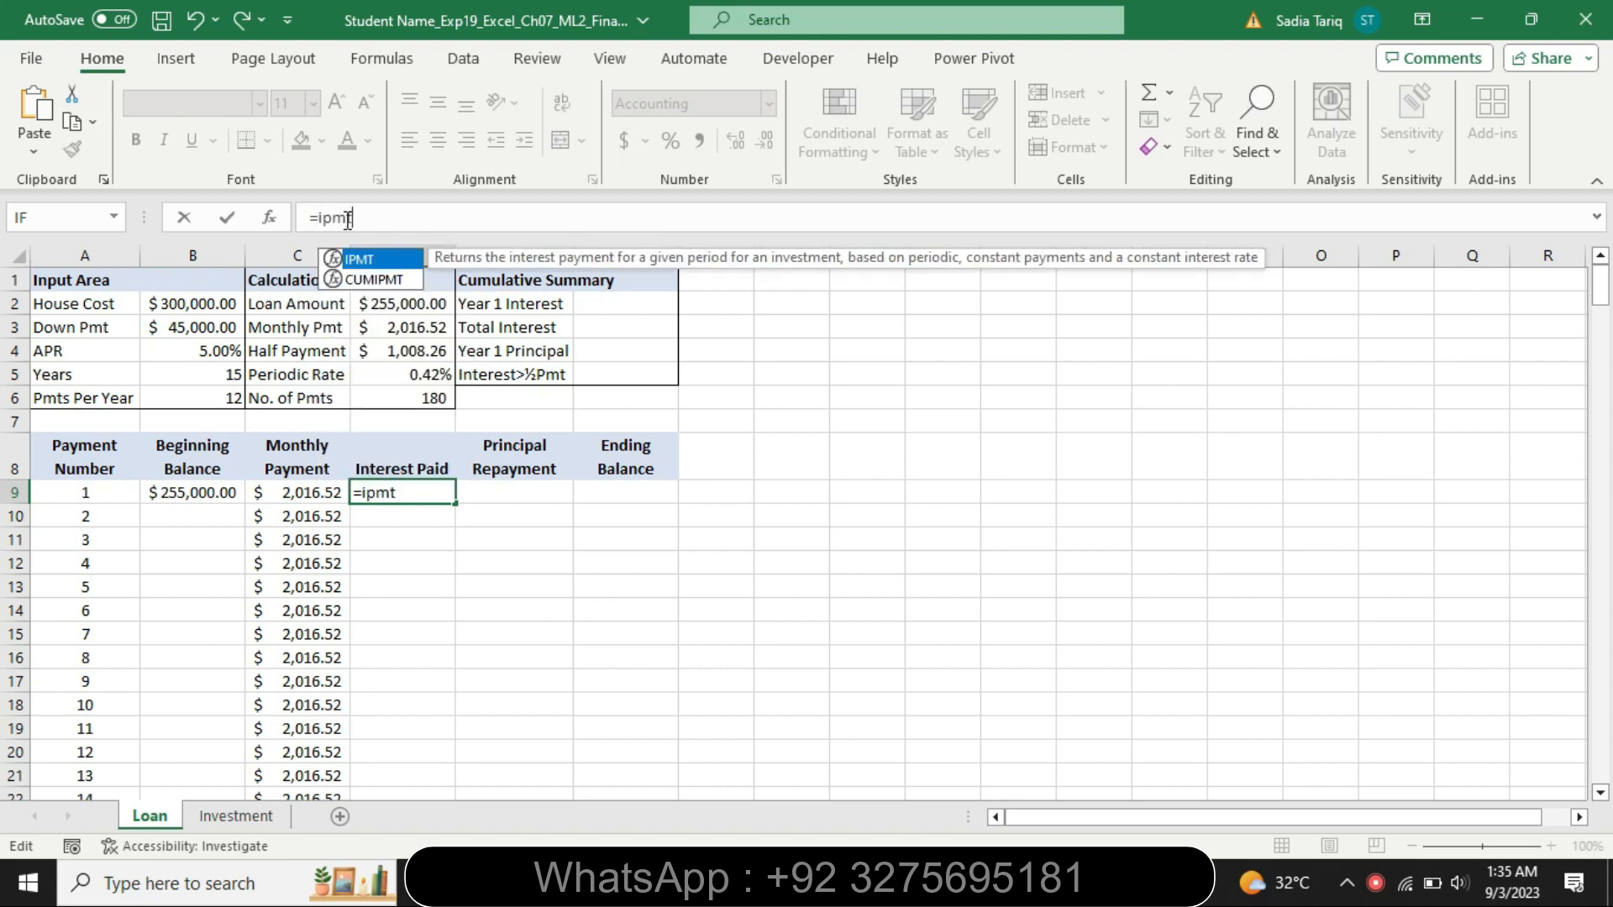
double_click(396, 262)
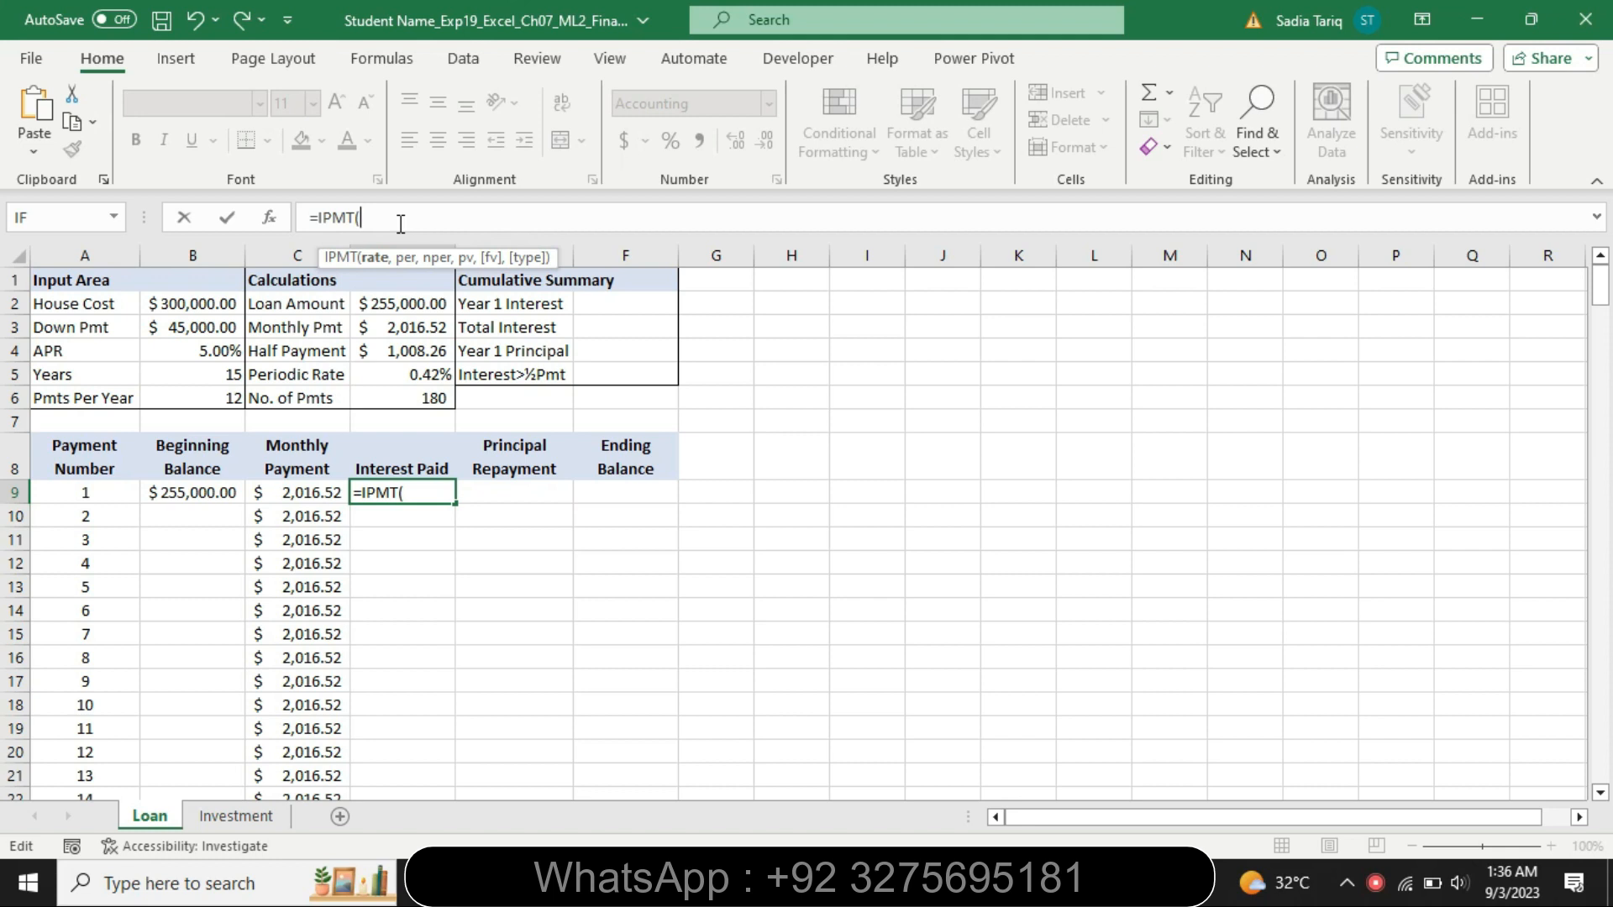
text(D)
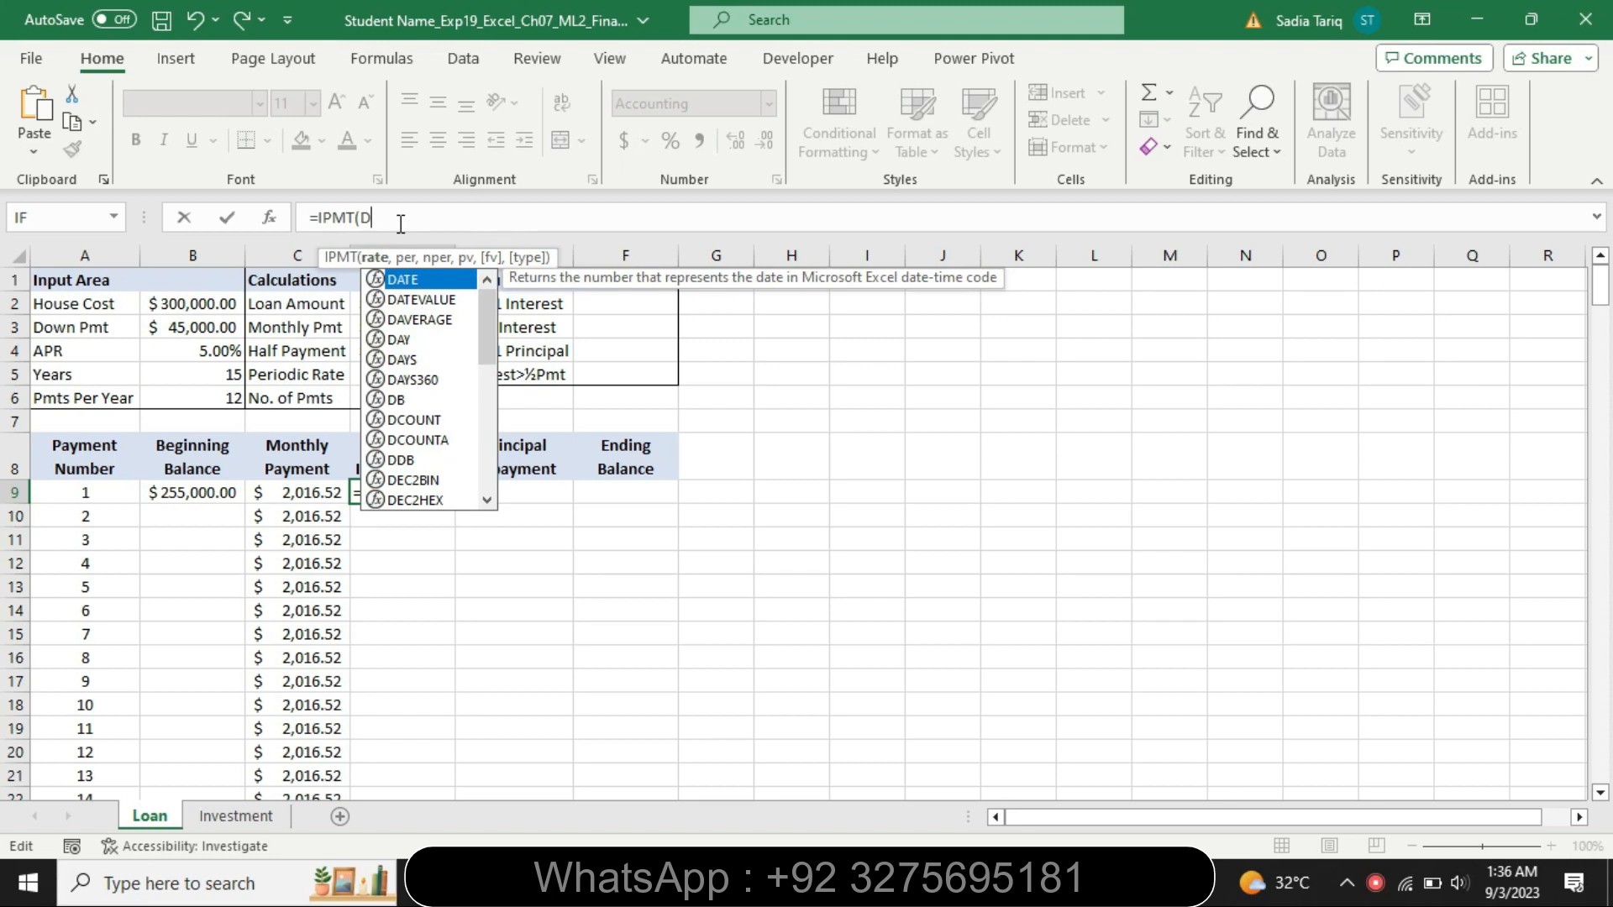
text(5)
key(F4)
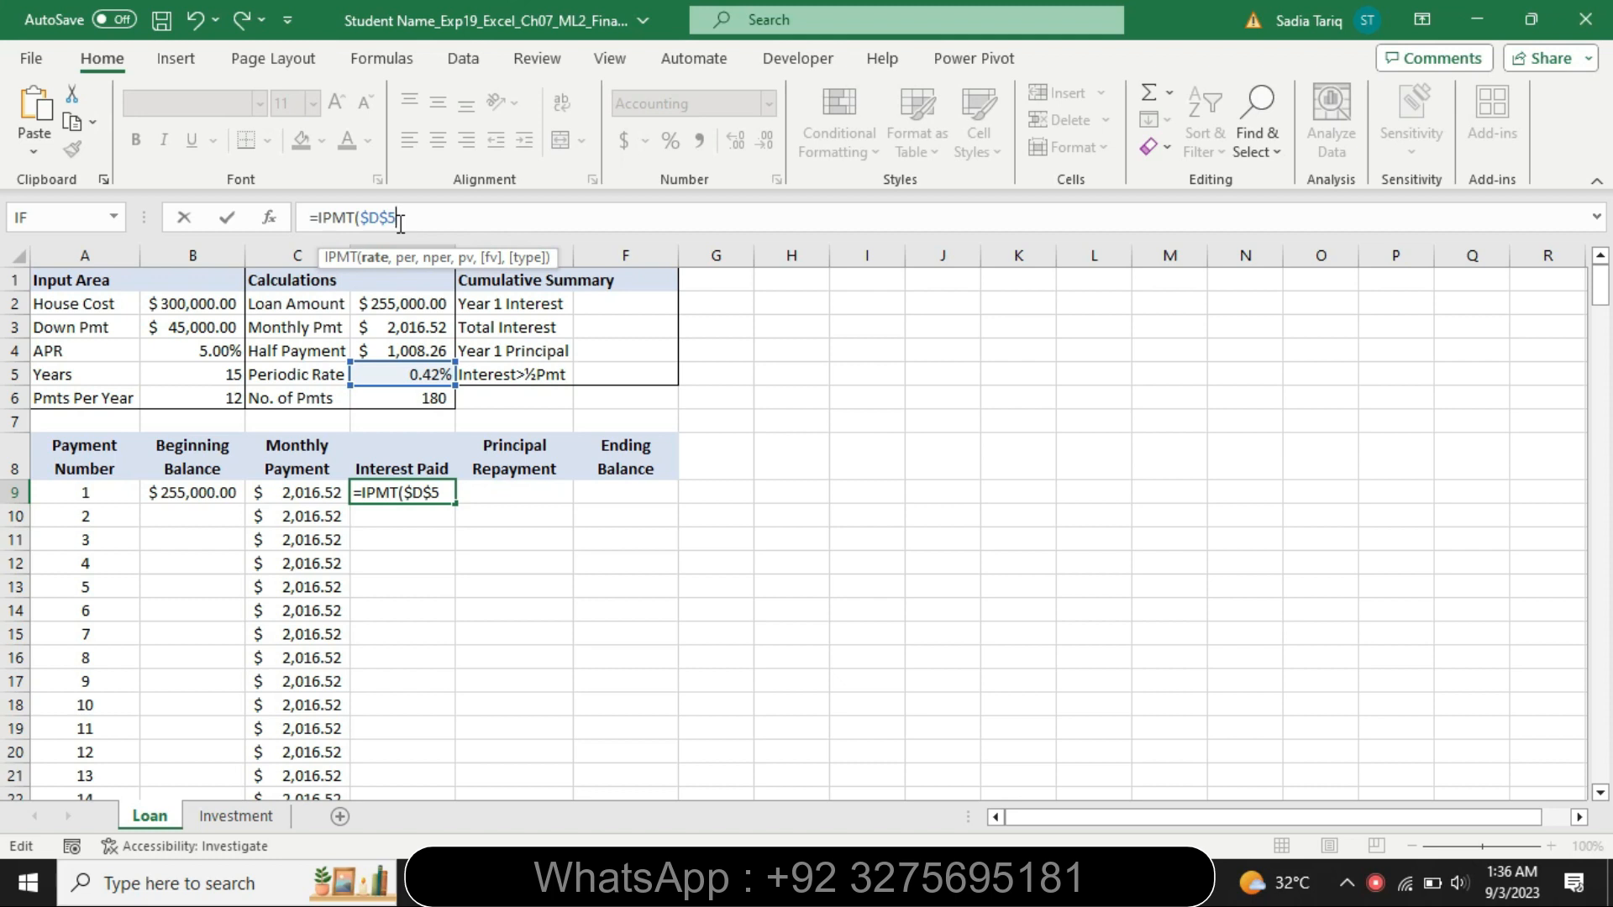
Complete the IPMT formula with A9 as period, $D$6 as Nper and -$D$2 as PV, then reselect D9
text(,A)
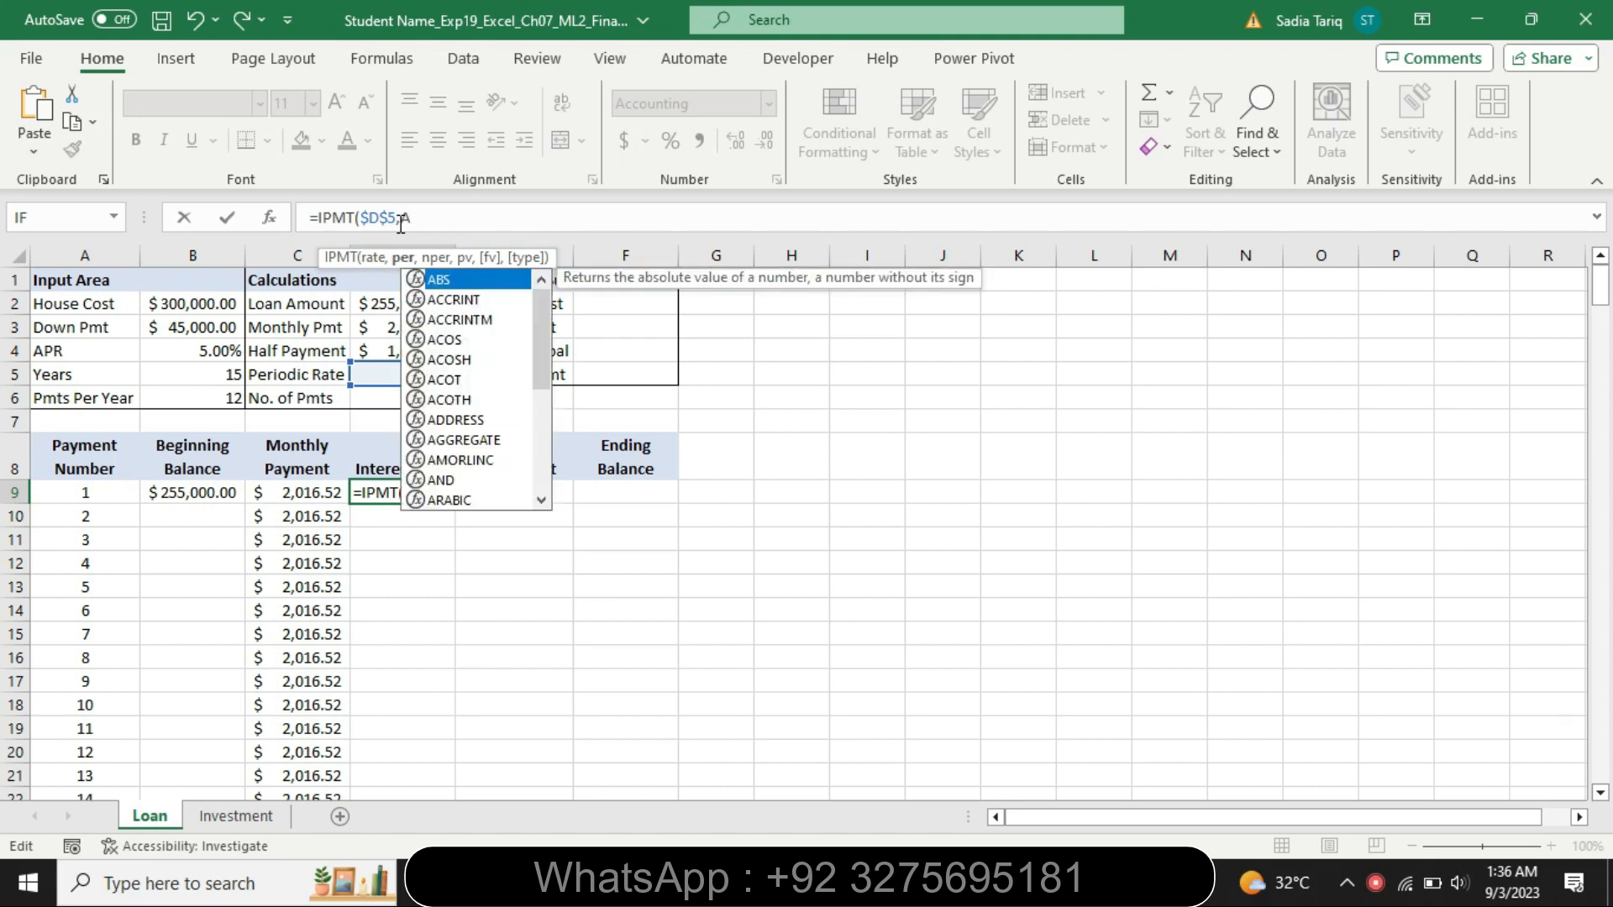
text(9)
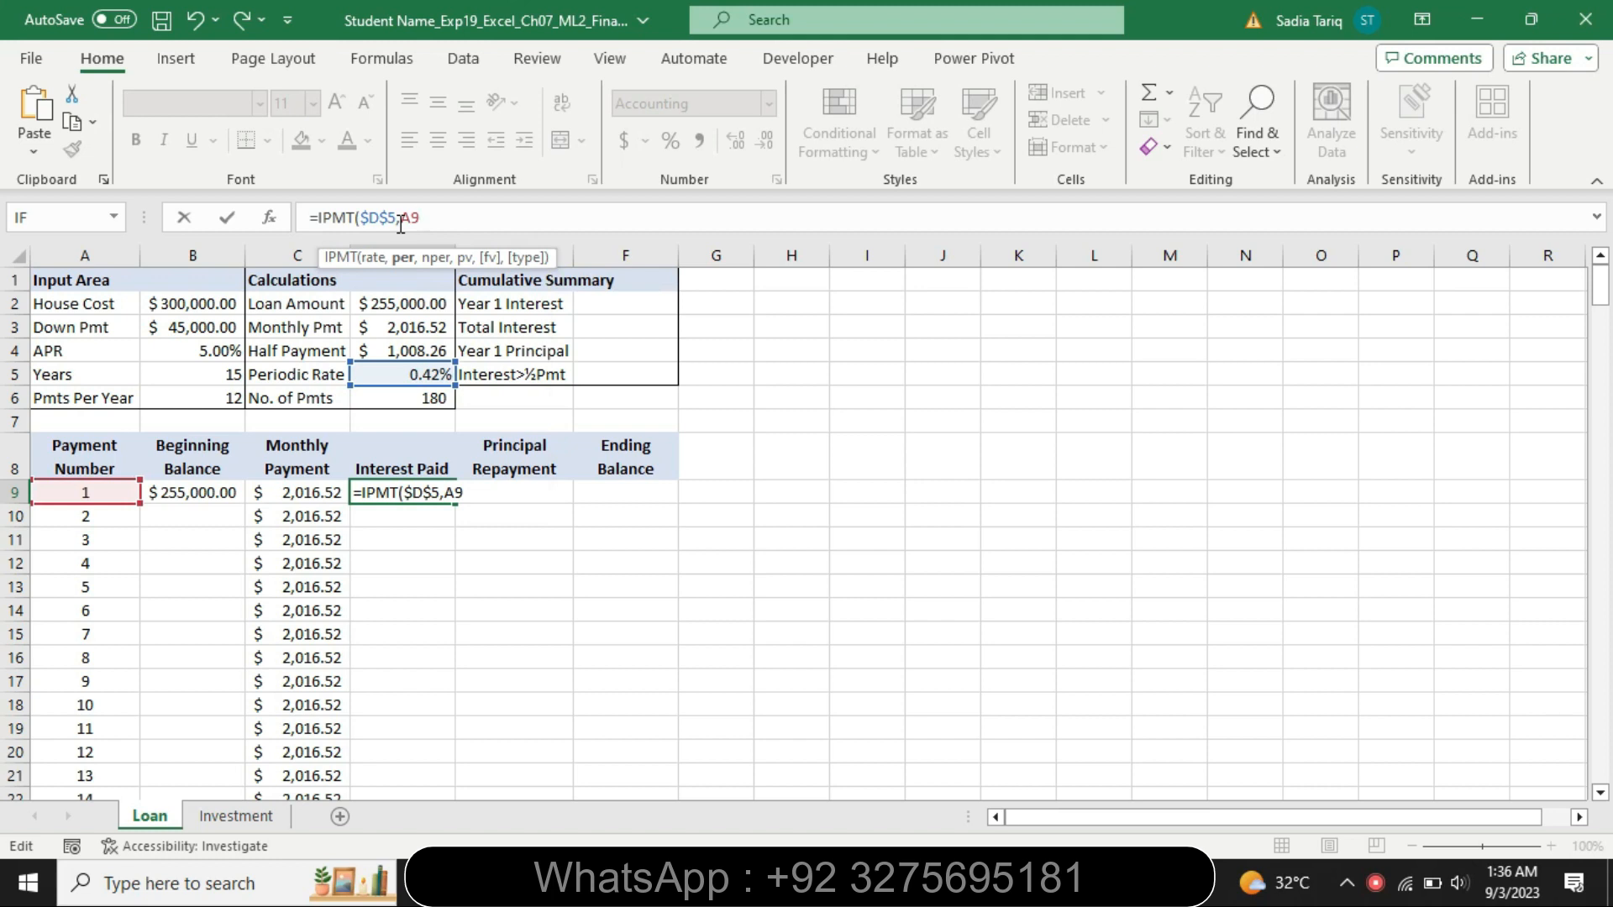
text(,D6)
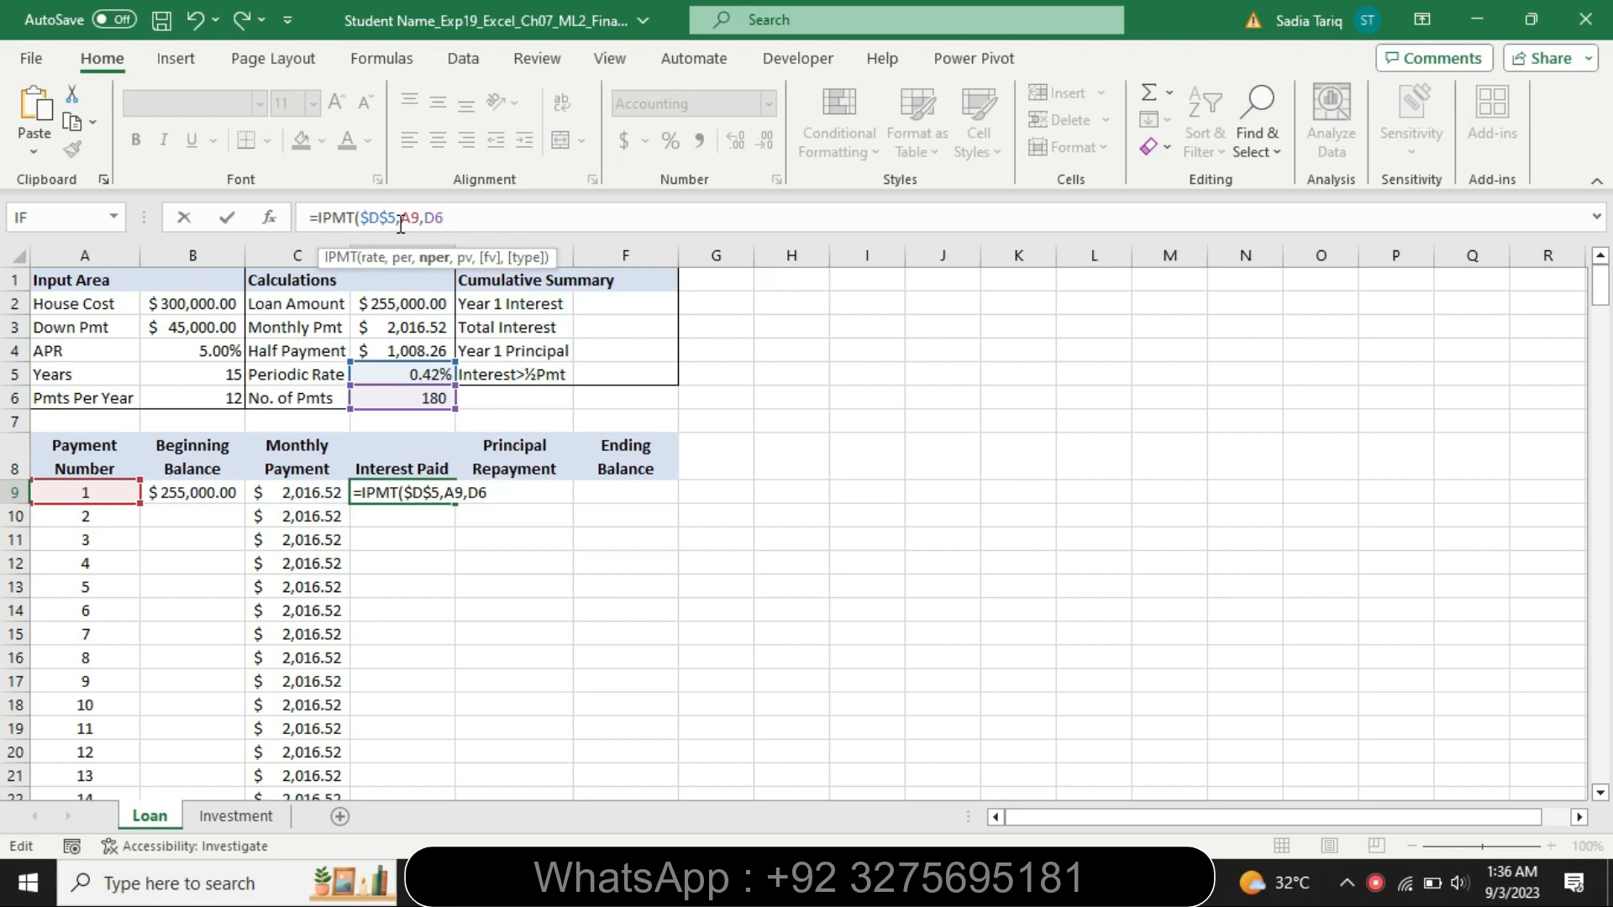
key(F4)
text(,)
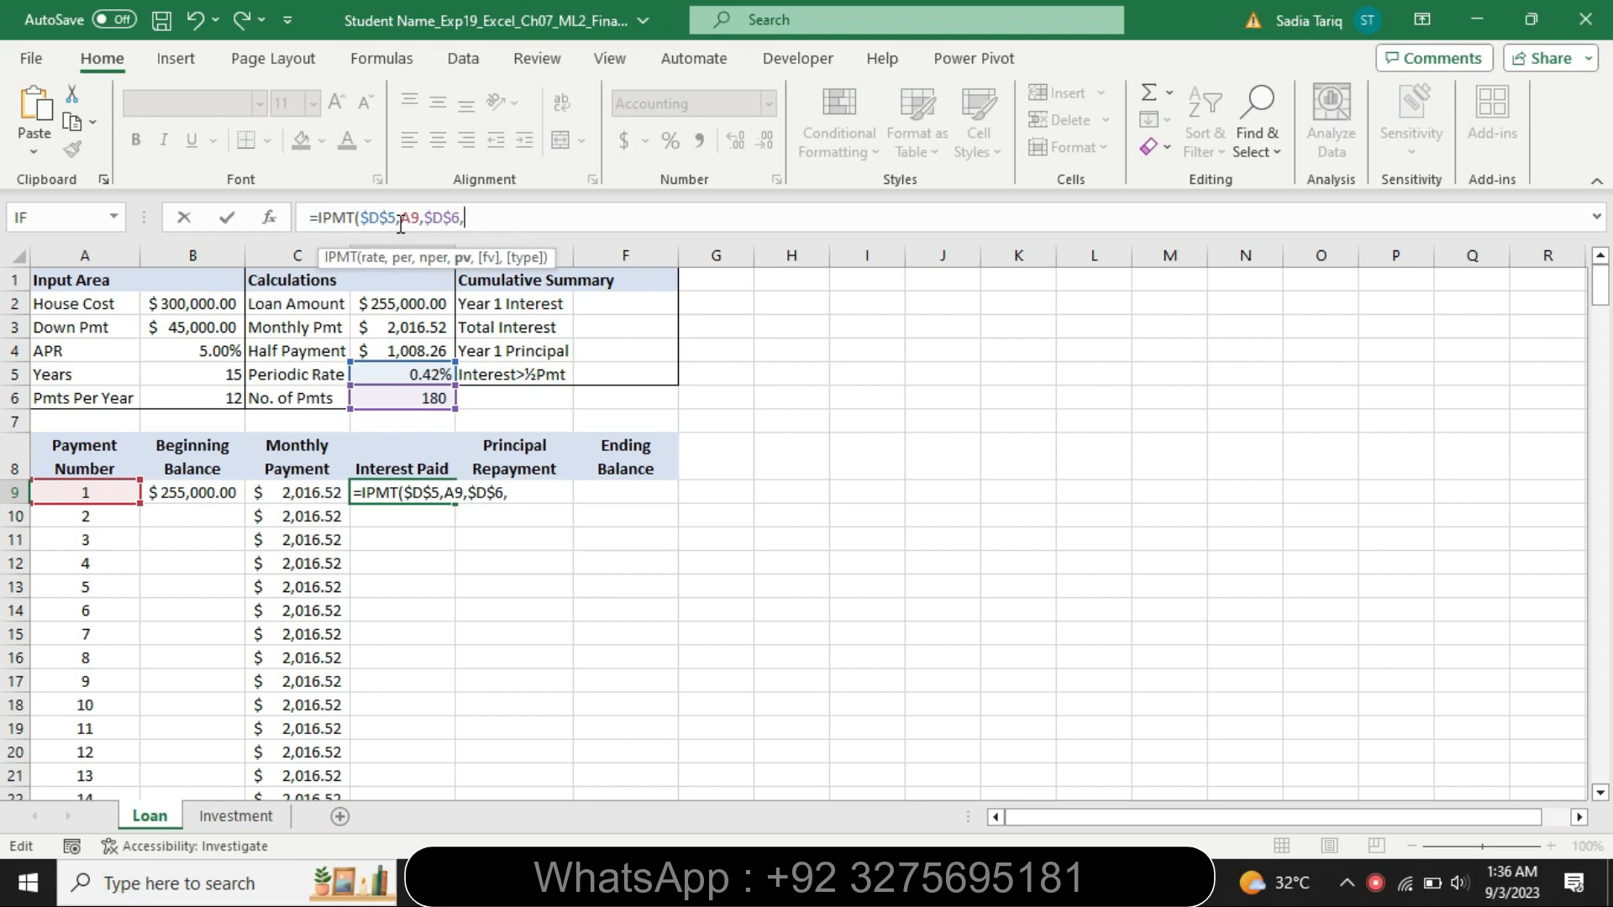
text(-D2)
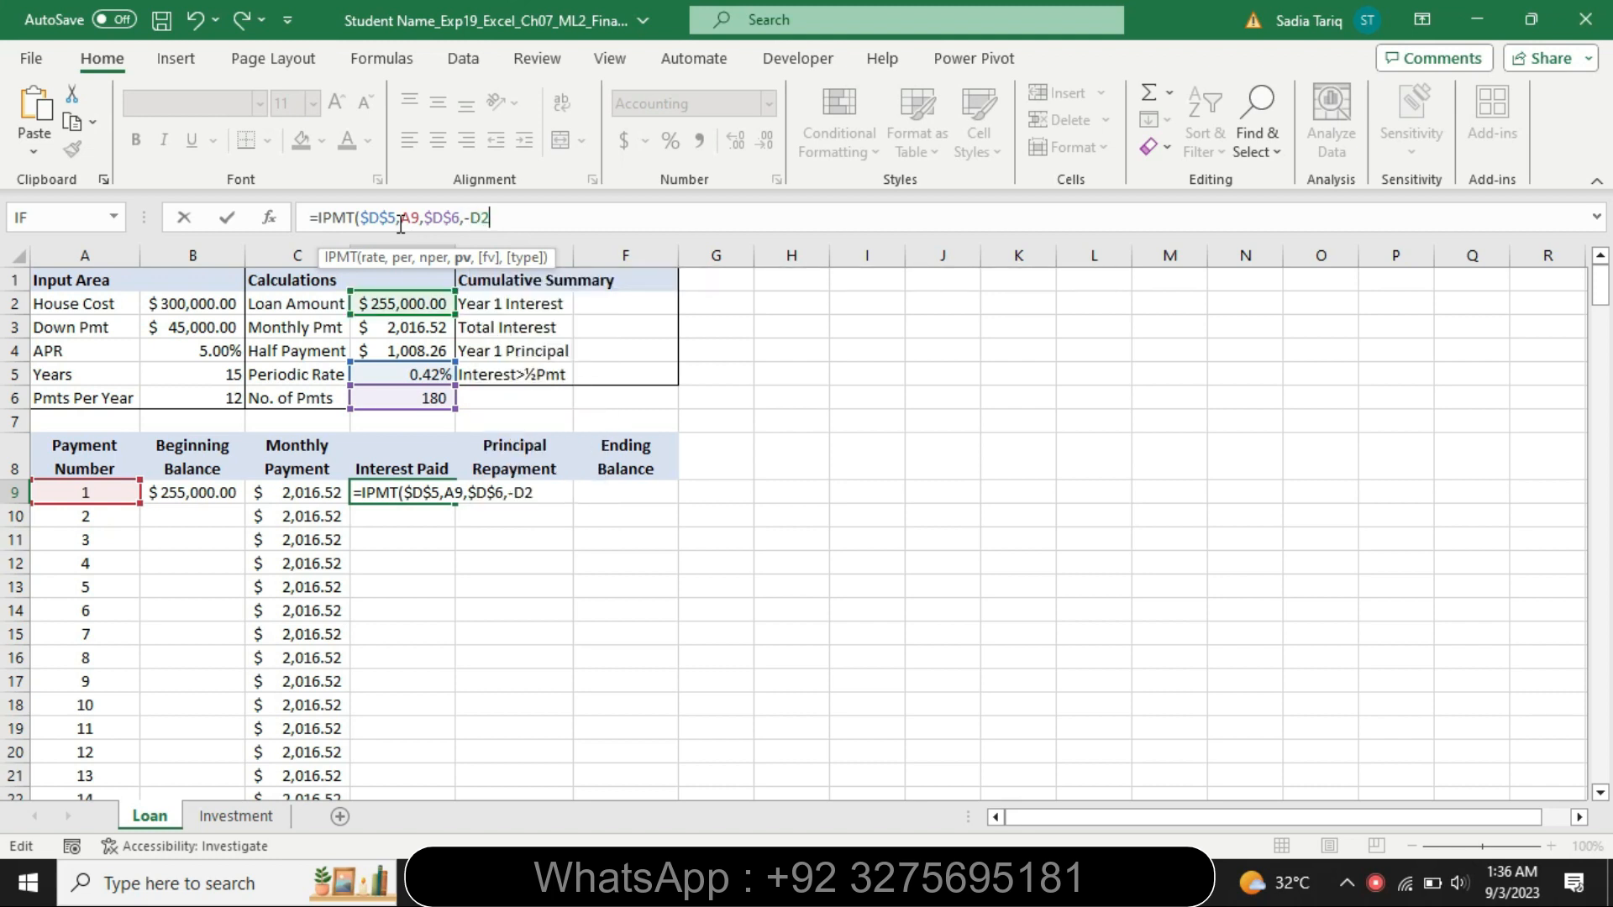
key(F4)
text())
key(Return)
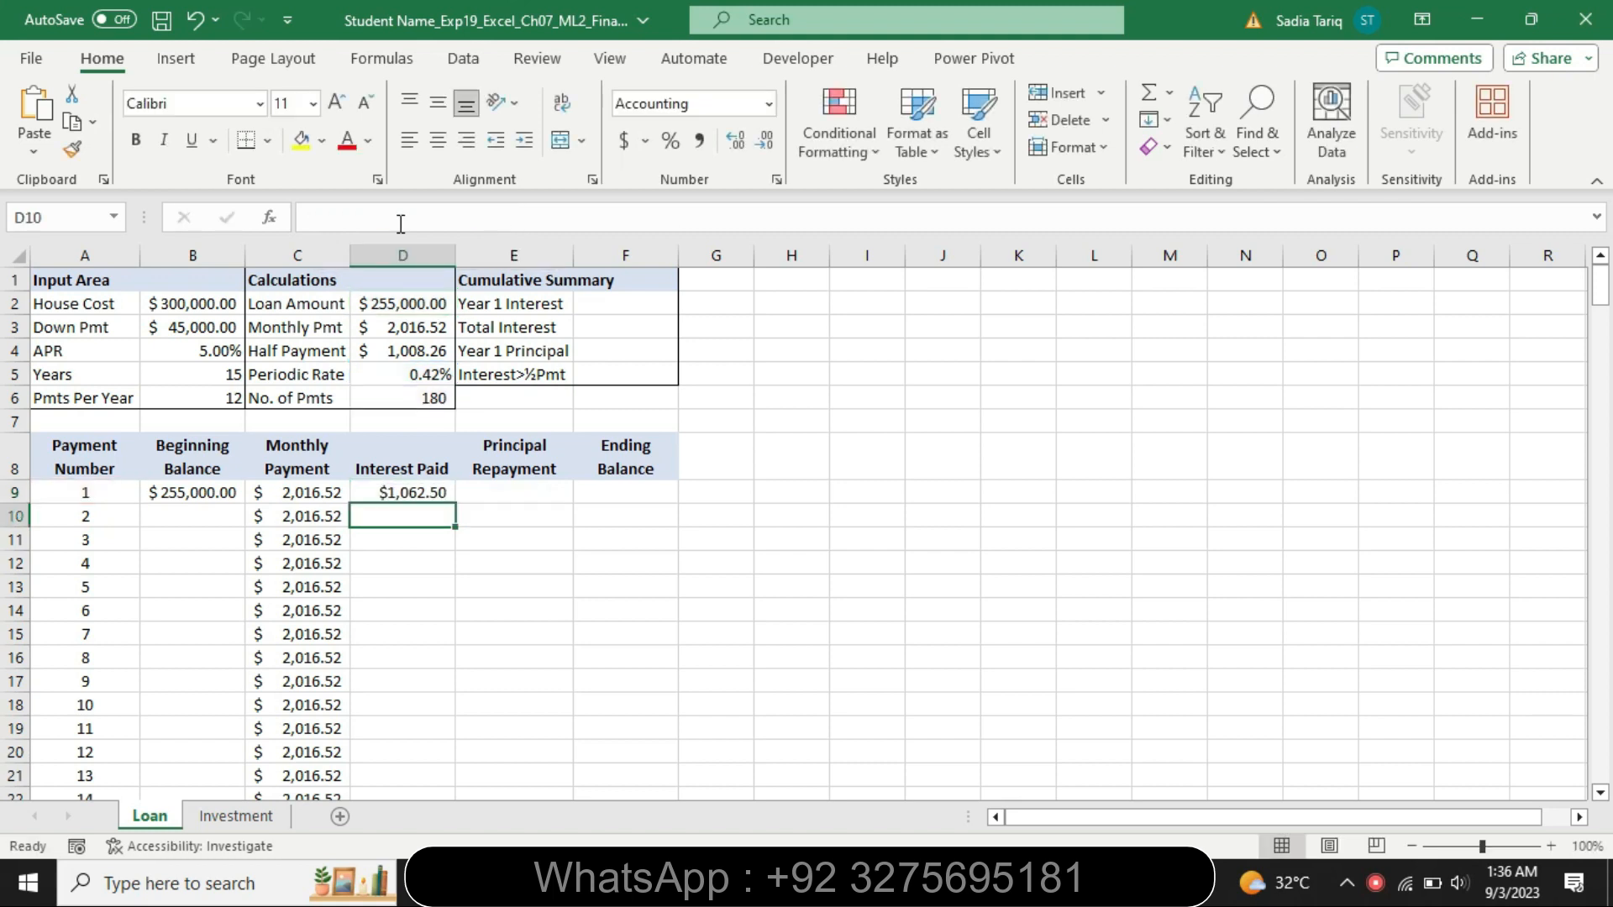
click(443, 495)
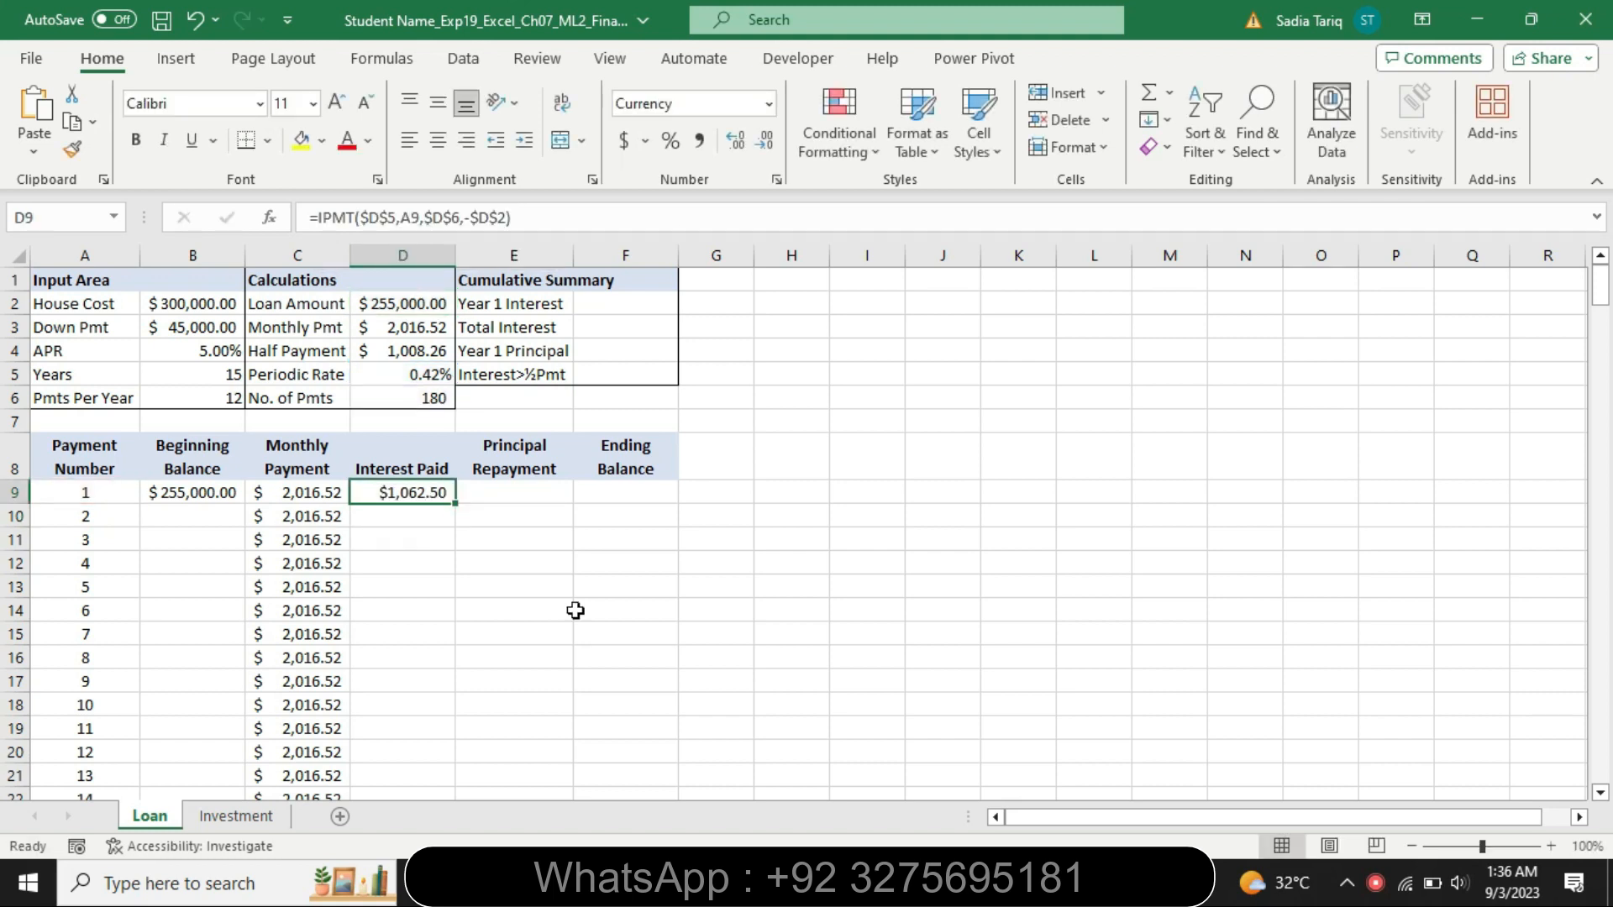
Highlight the last line of step 4 in turquoise and select the range D10:D68 in the instructions
key(alt+Tab)
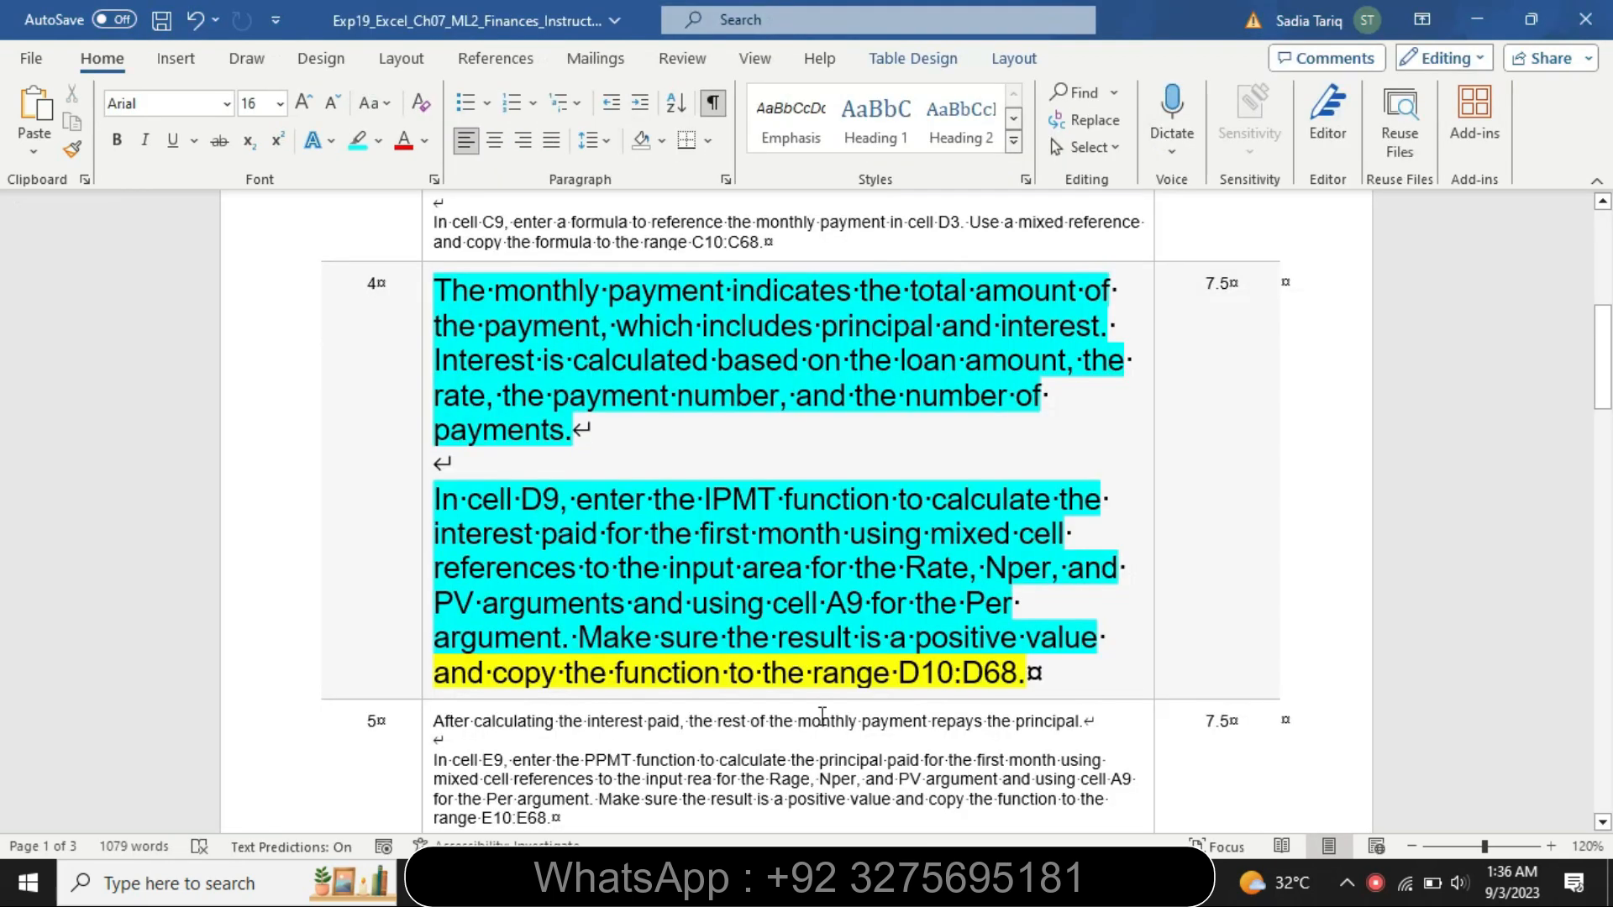
drag(437, 676, 1023, 690)
click(1089, 652)
click(754, 671)
drag(897, 672, 1004, 695)
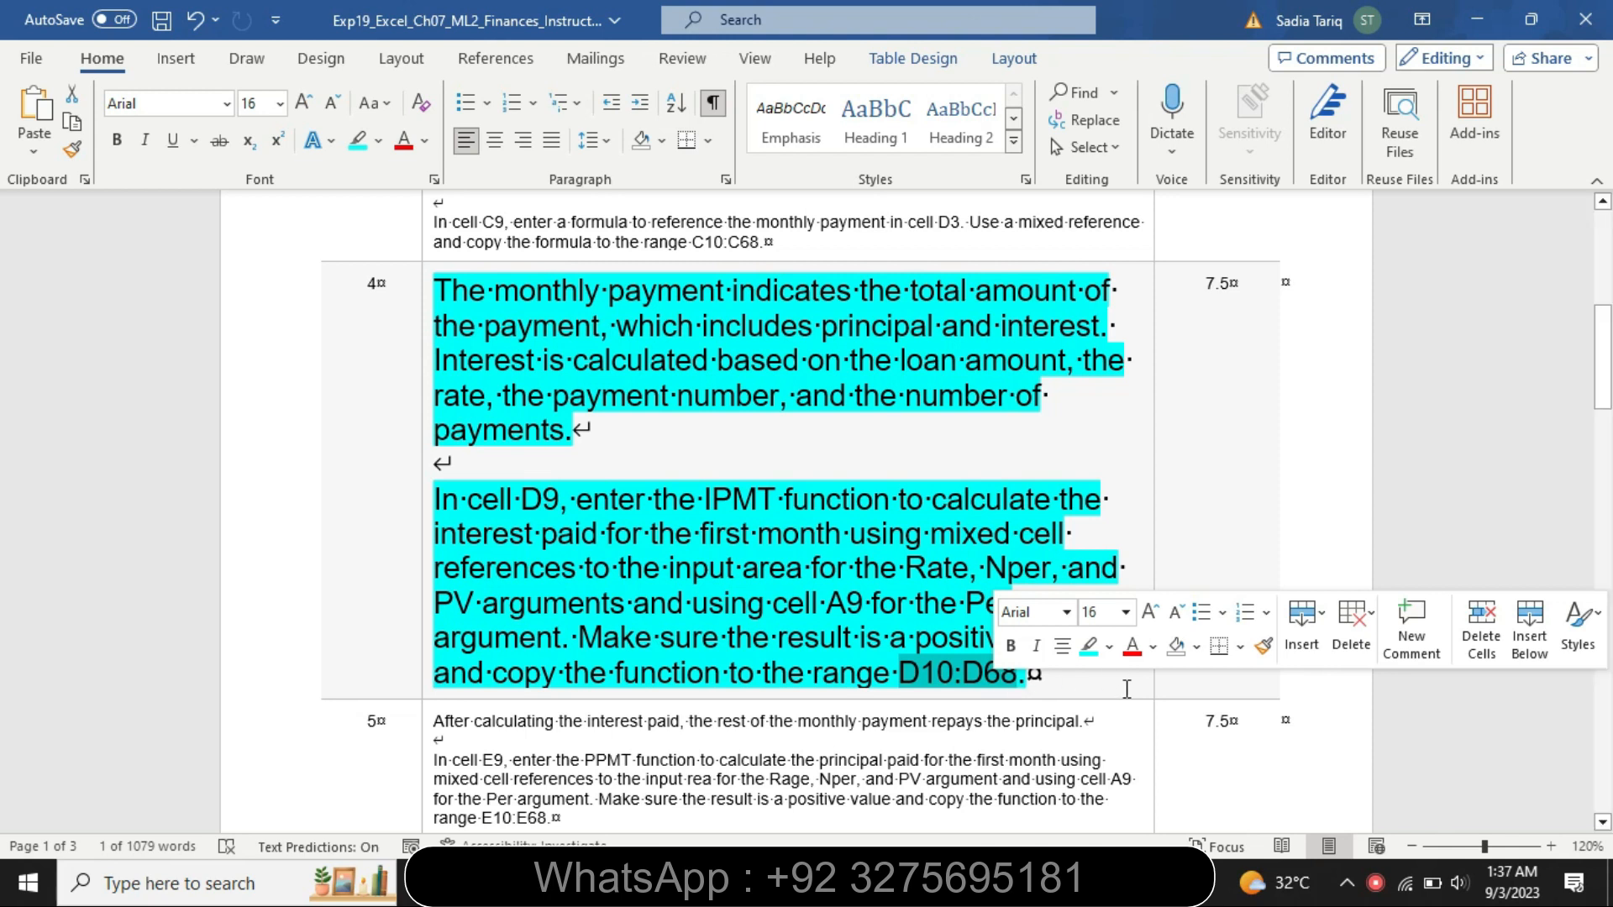
Copy the D9 interest formula down to the range D10:D68
key(alt+Tab)
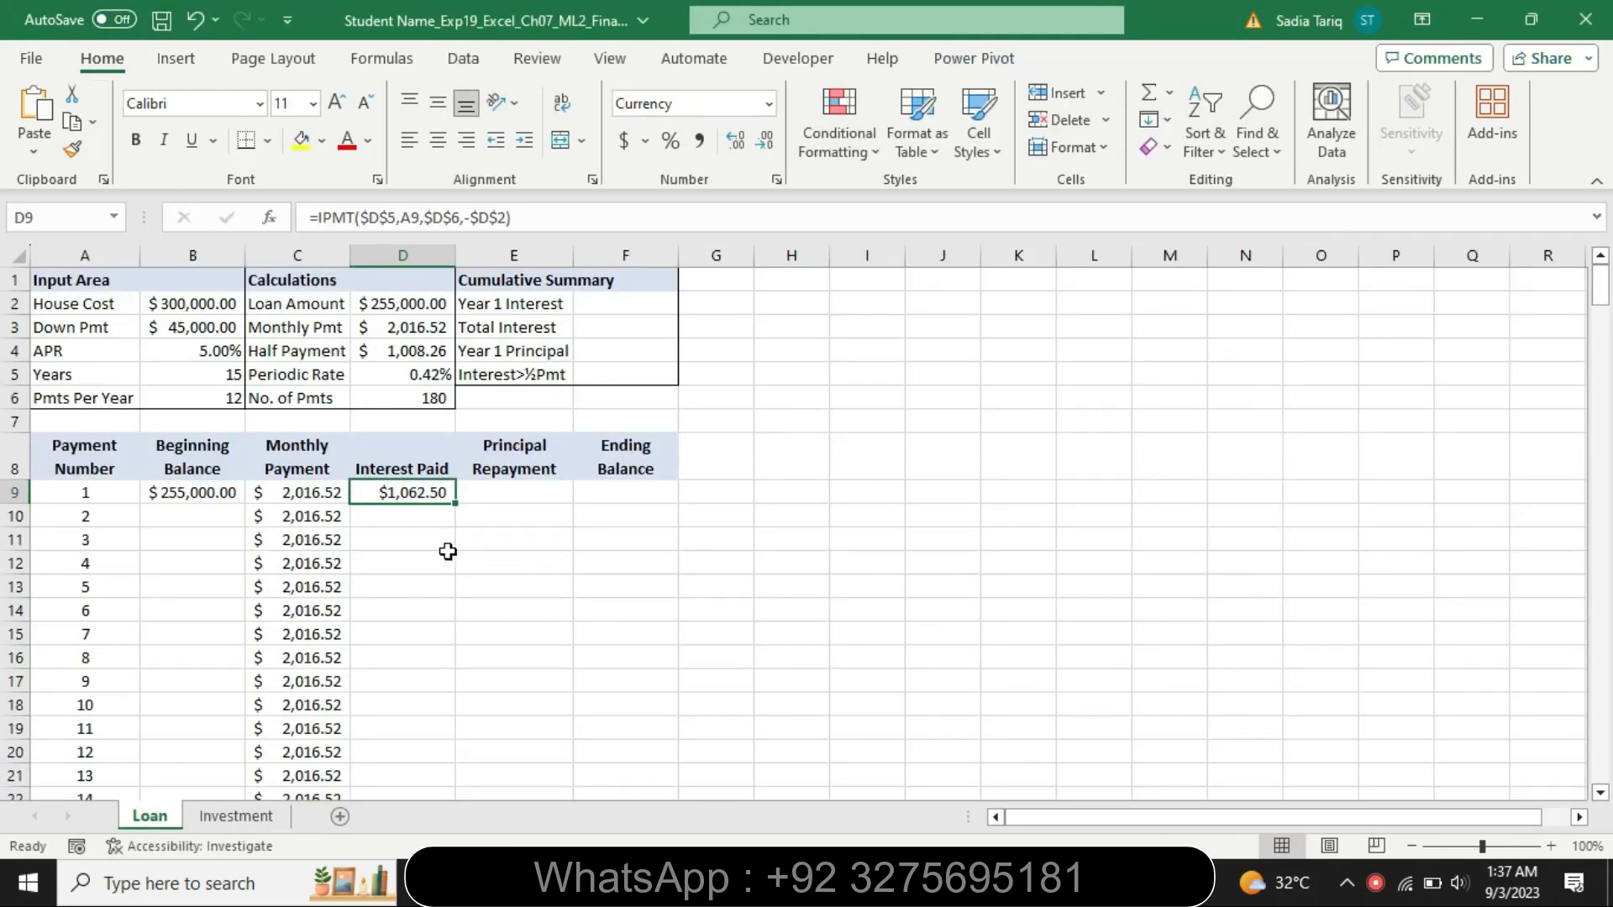
drag(424, 614, 399, 672)
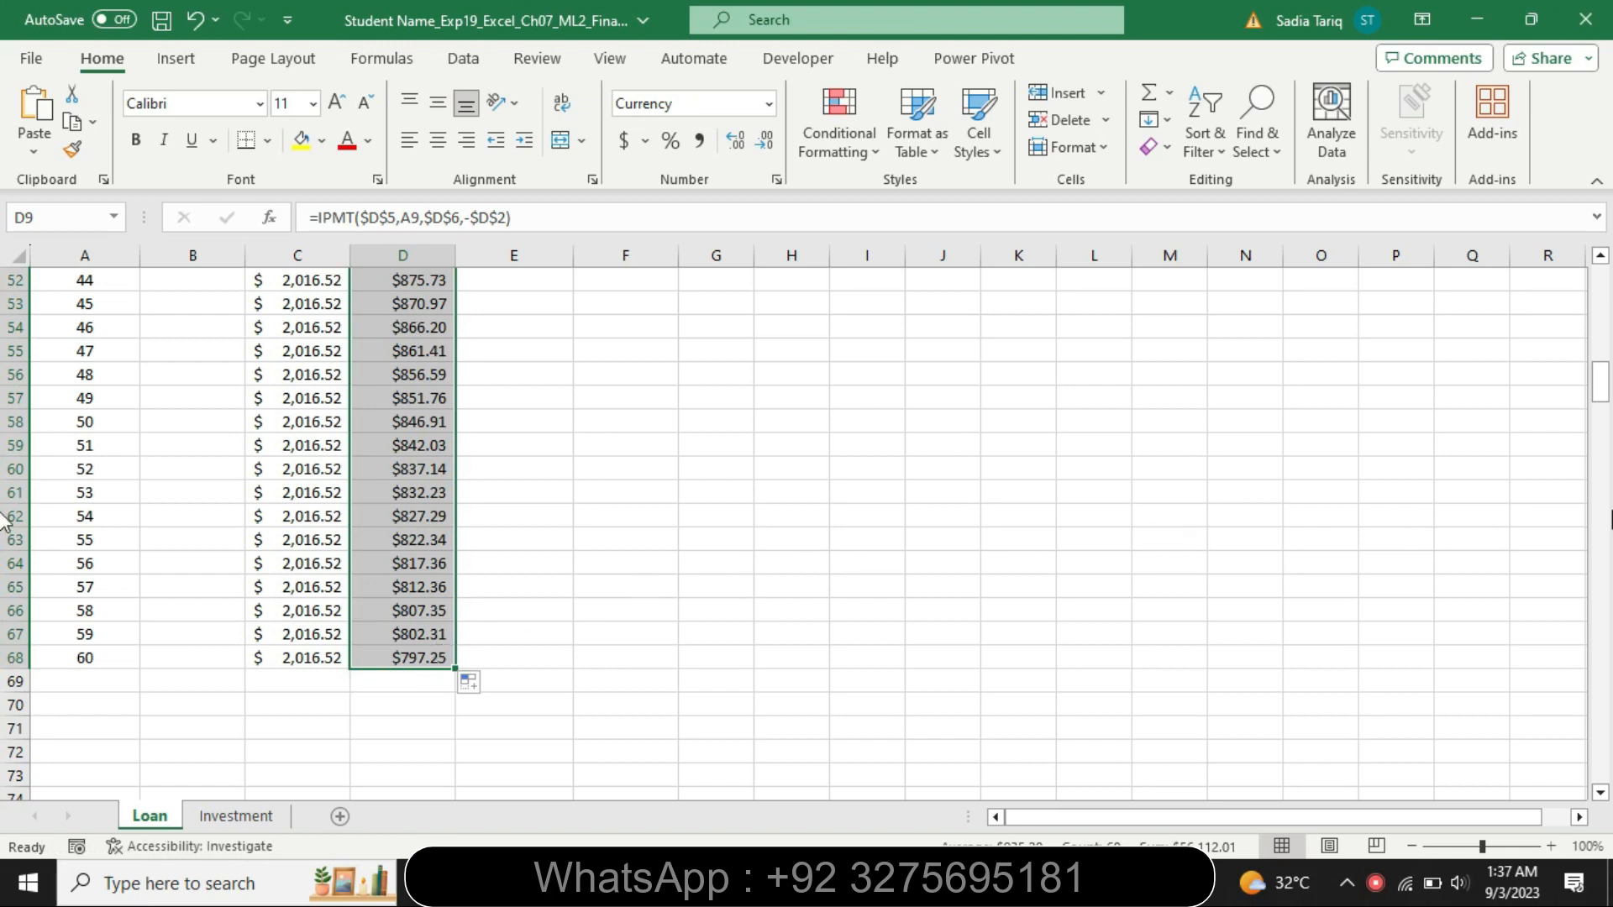
drag(1599, 393, 1598, 277)
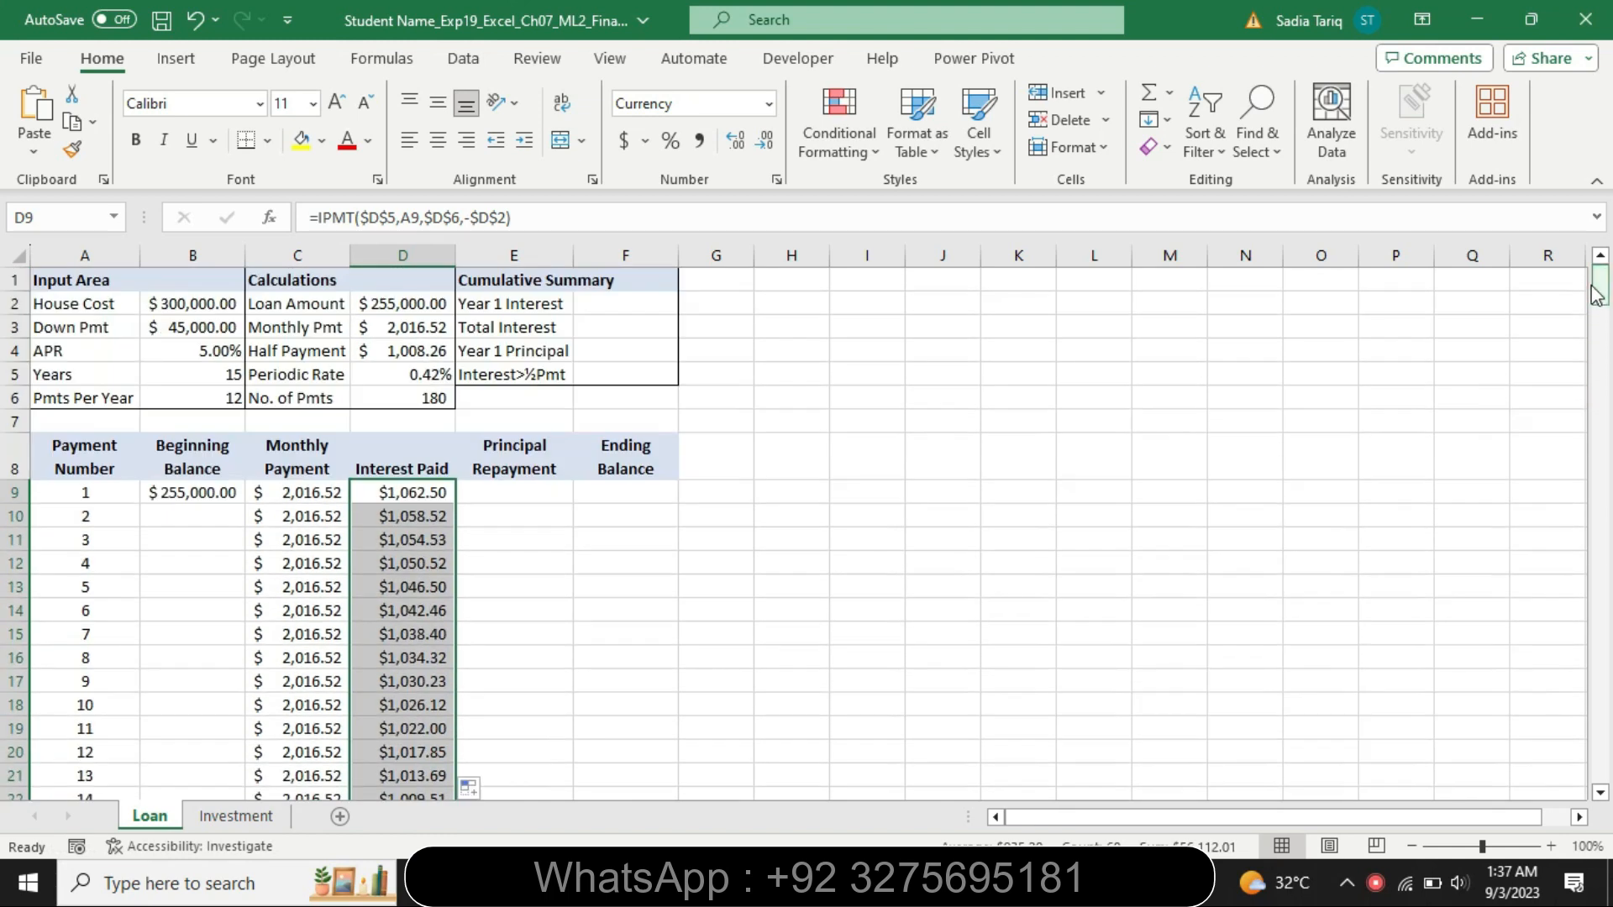
Restore the step 4 instructions to 9 pt and remove their highlighting
key(alt+Tab)
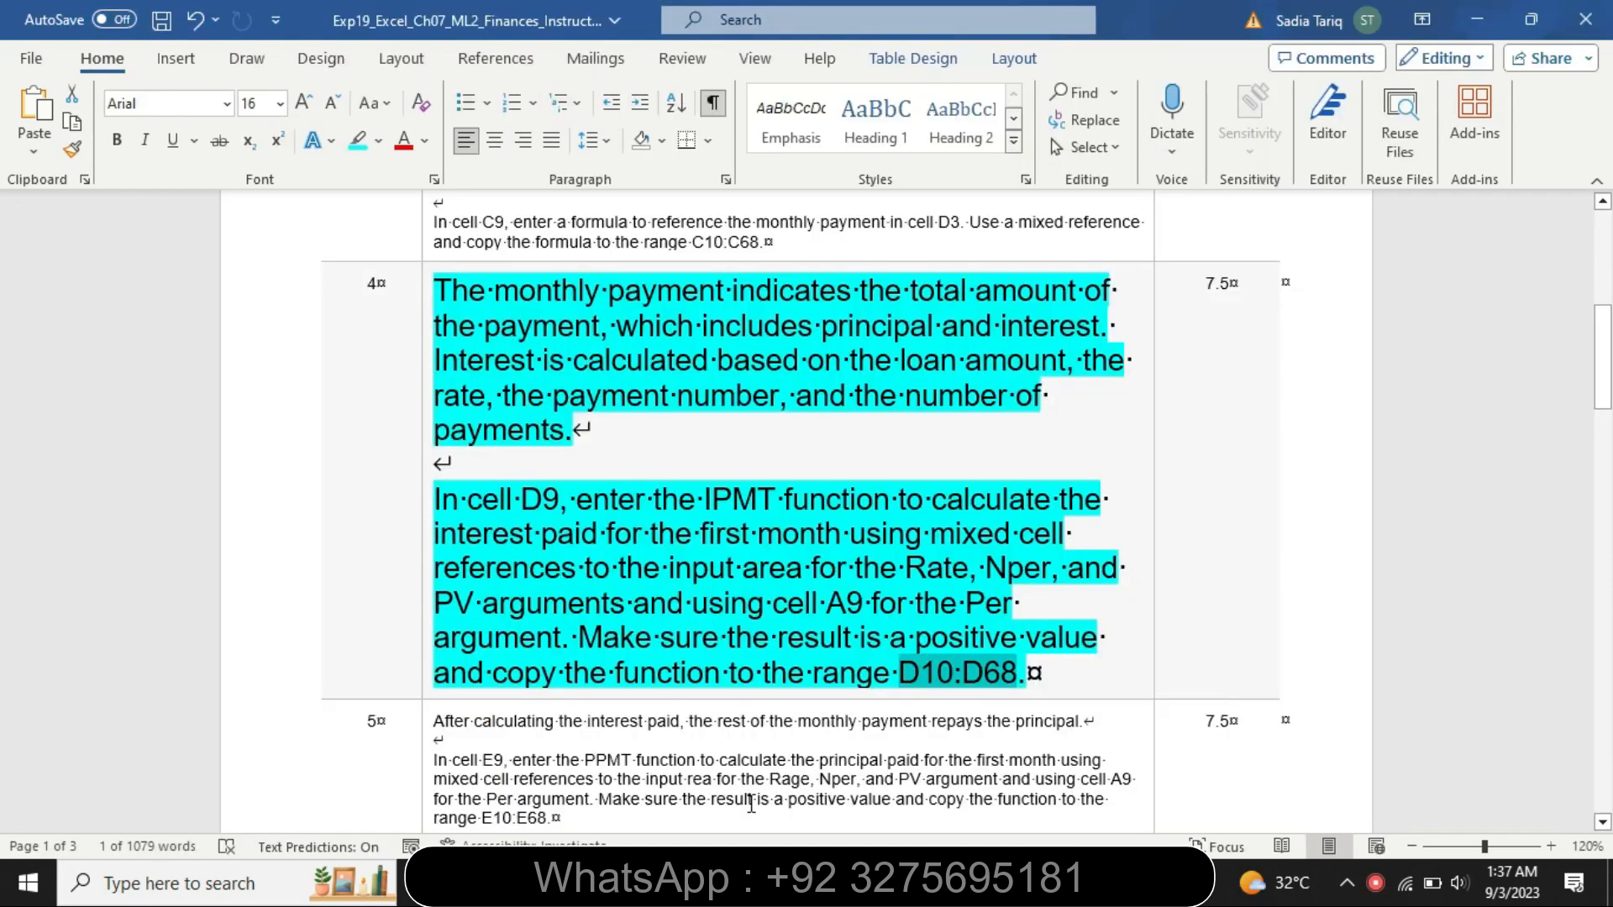
click(424, 684)
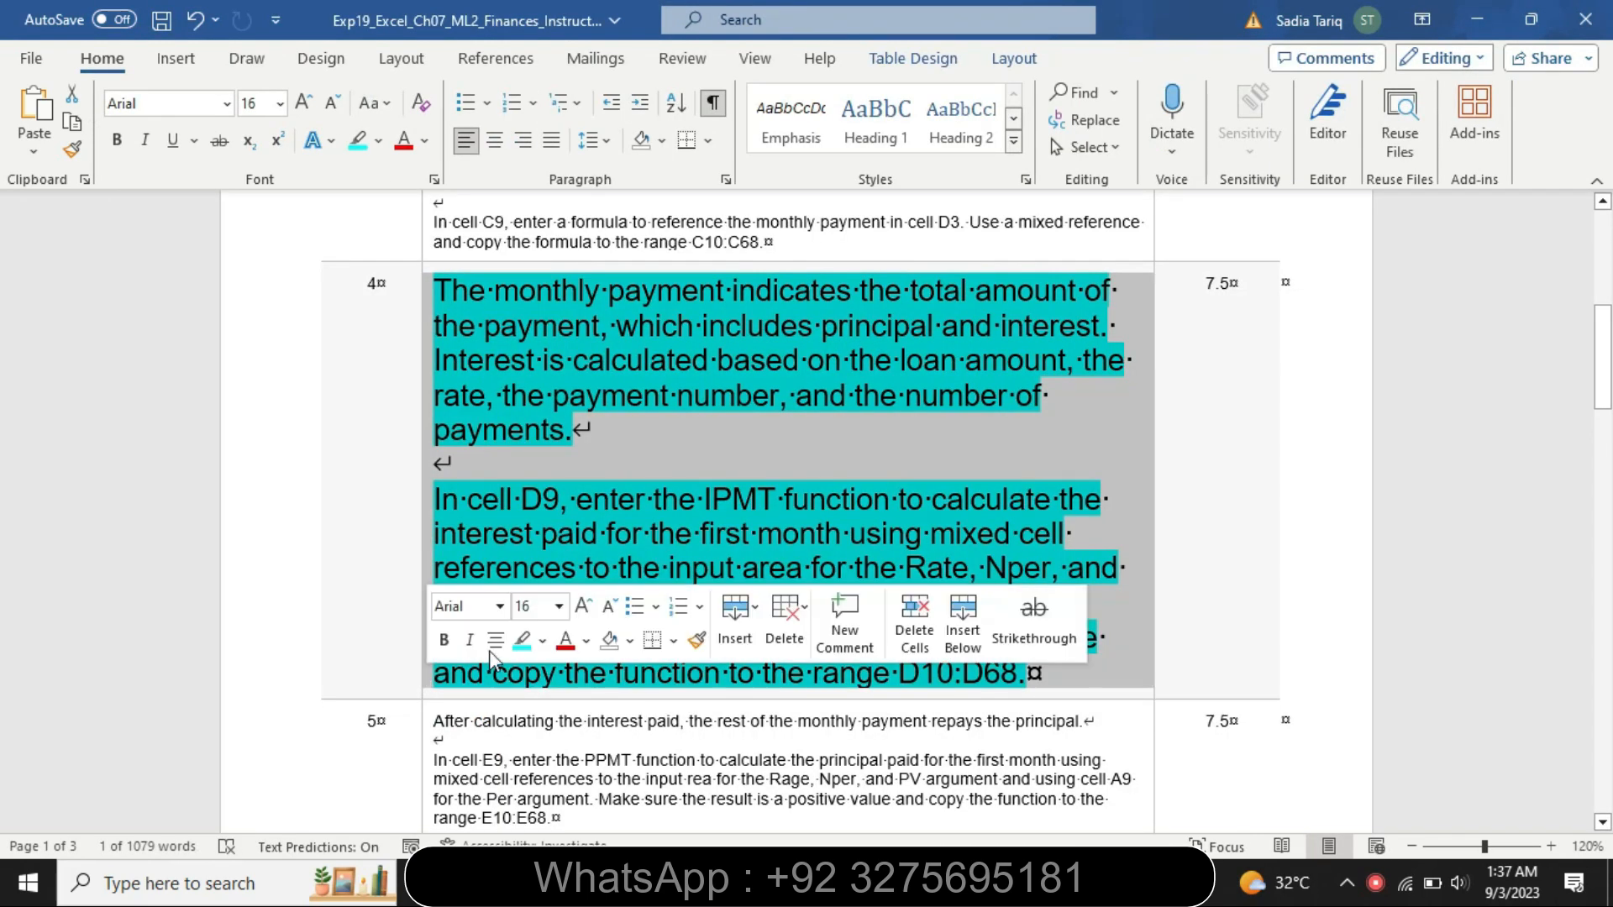
click(559, 606)
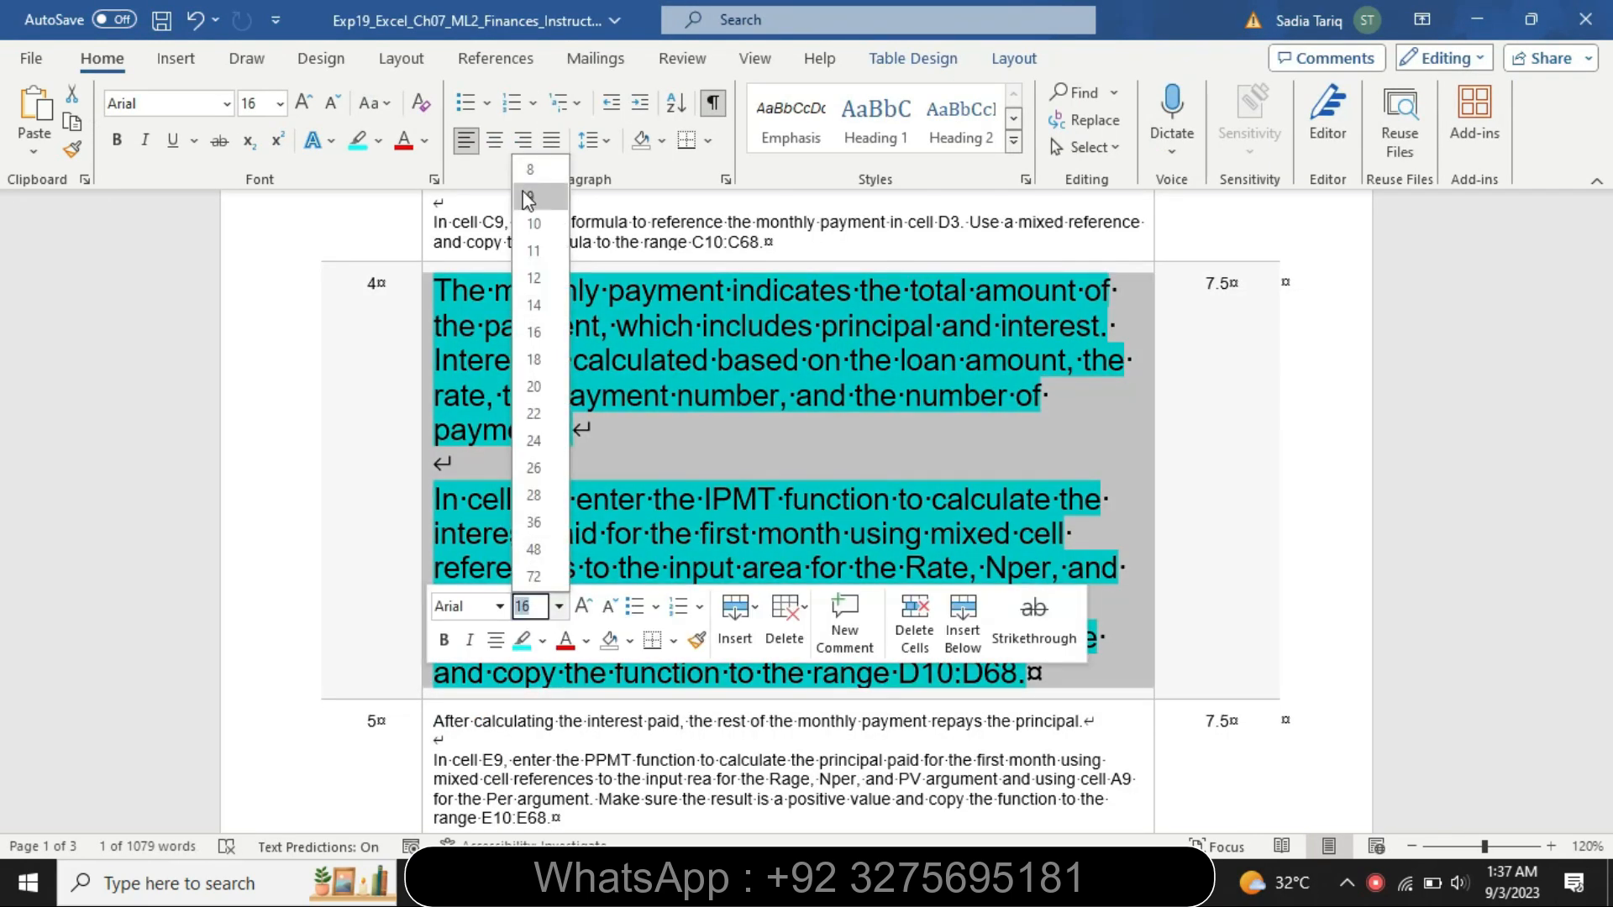
click(528, 198)
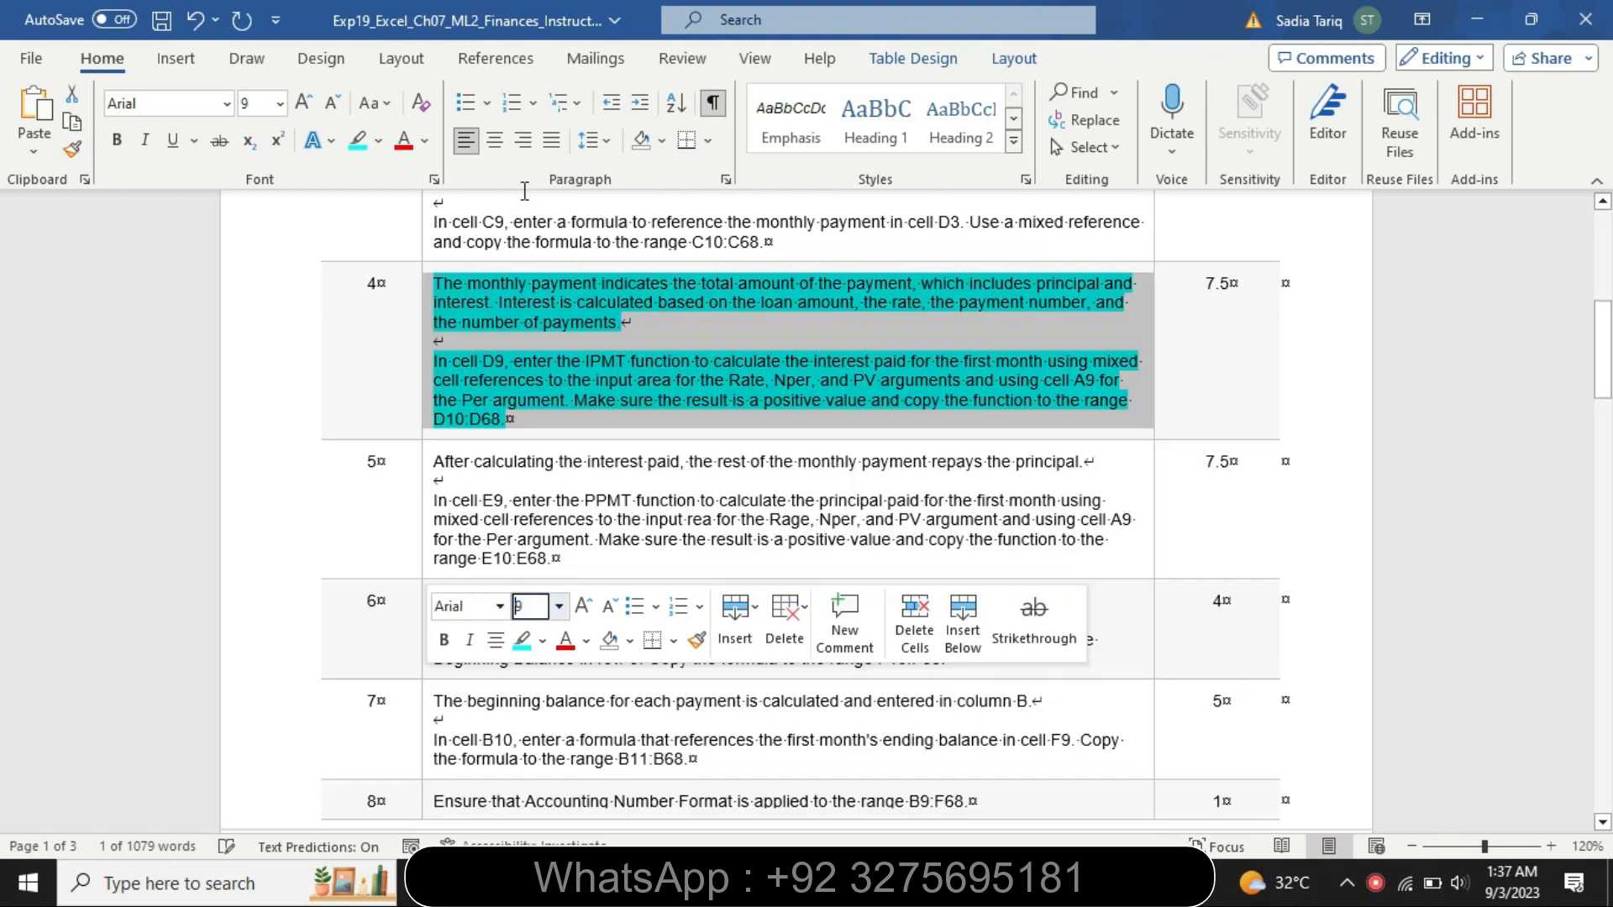
click(378, 140)
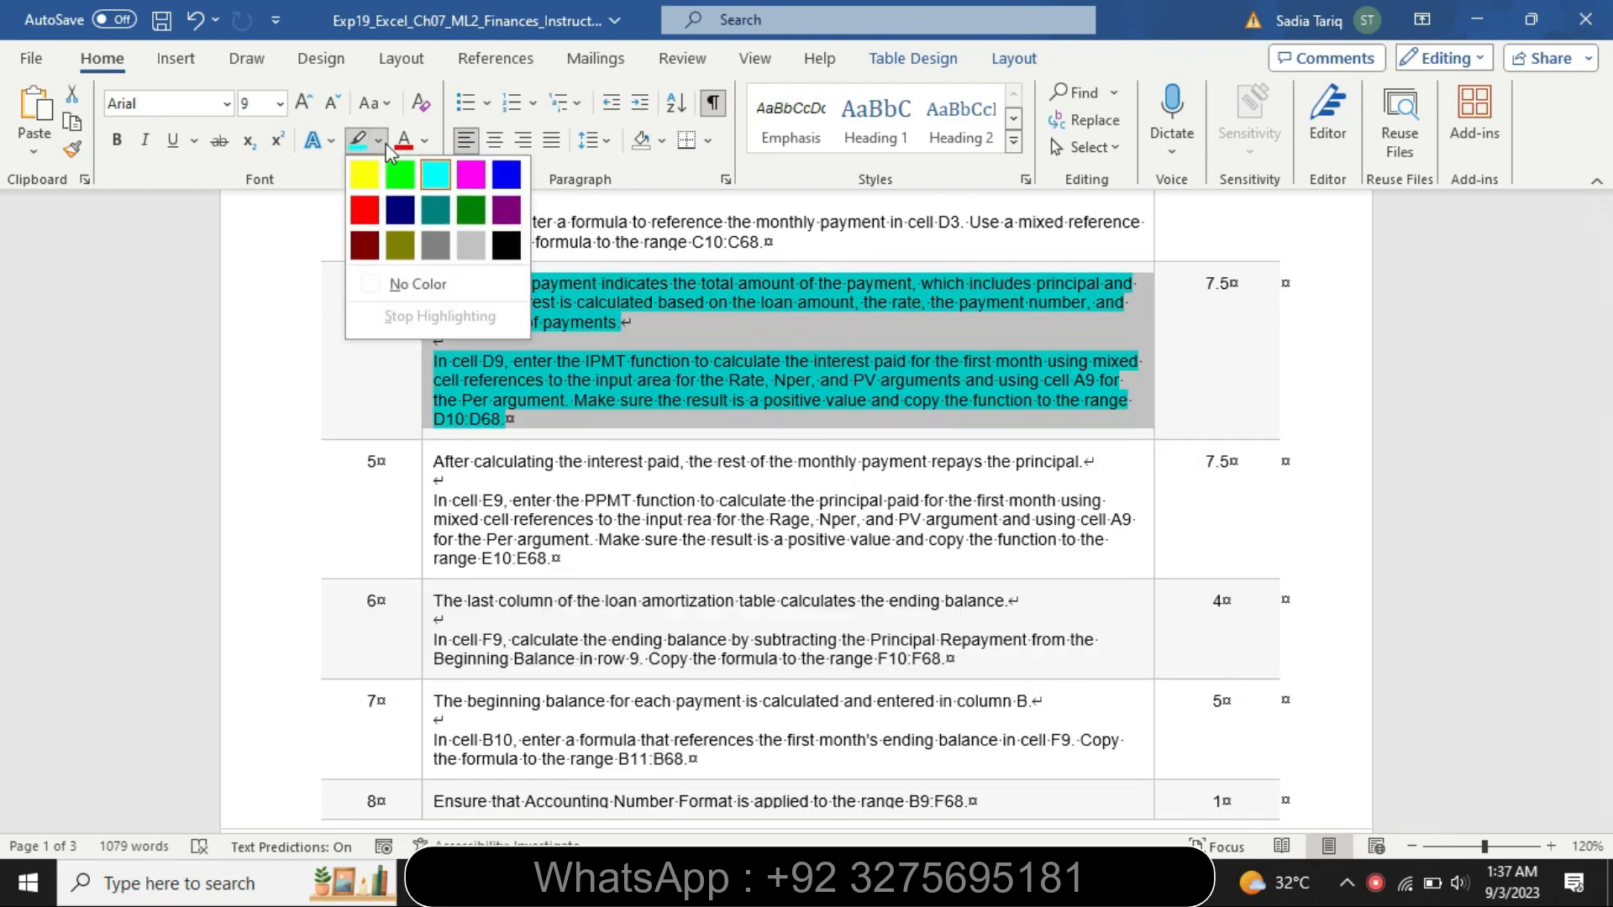
click(417, 286)
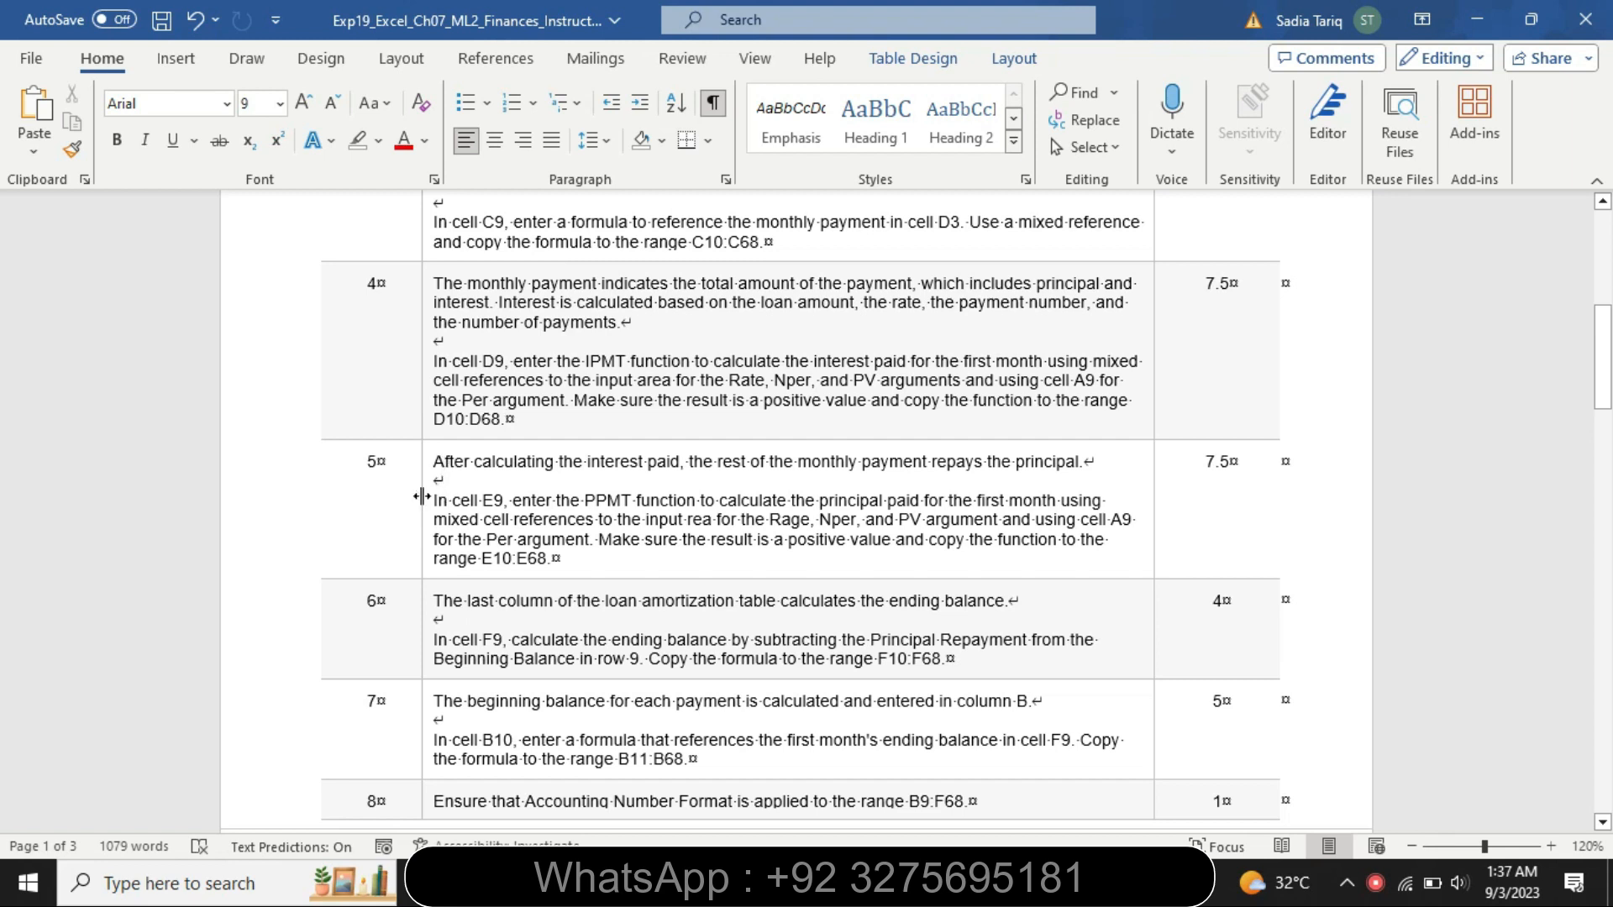
Enlarge the step 5 instructions to 14 pt and highlight them in yellow
click(418, 500)
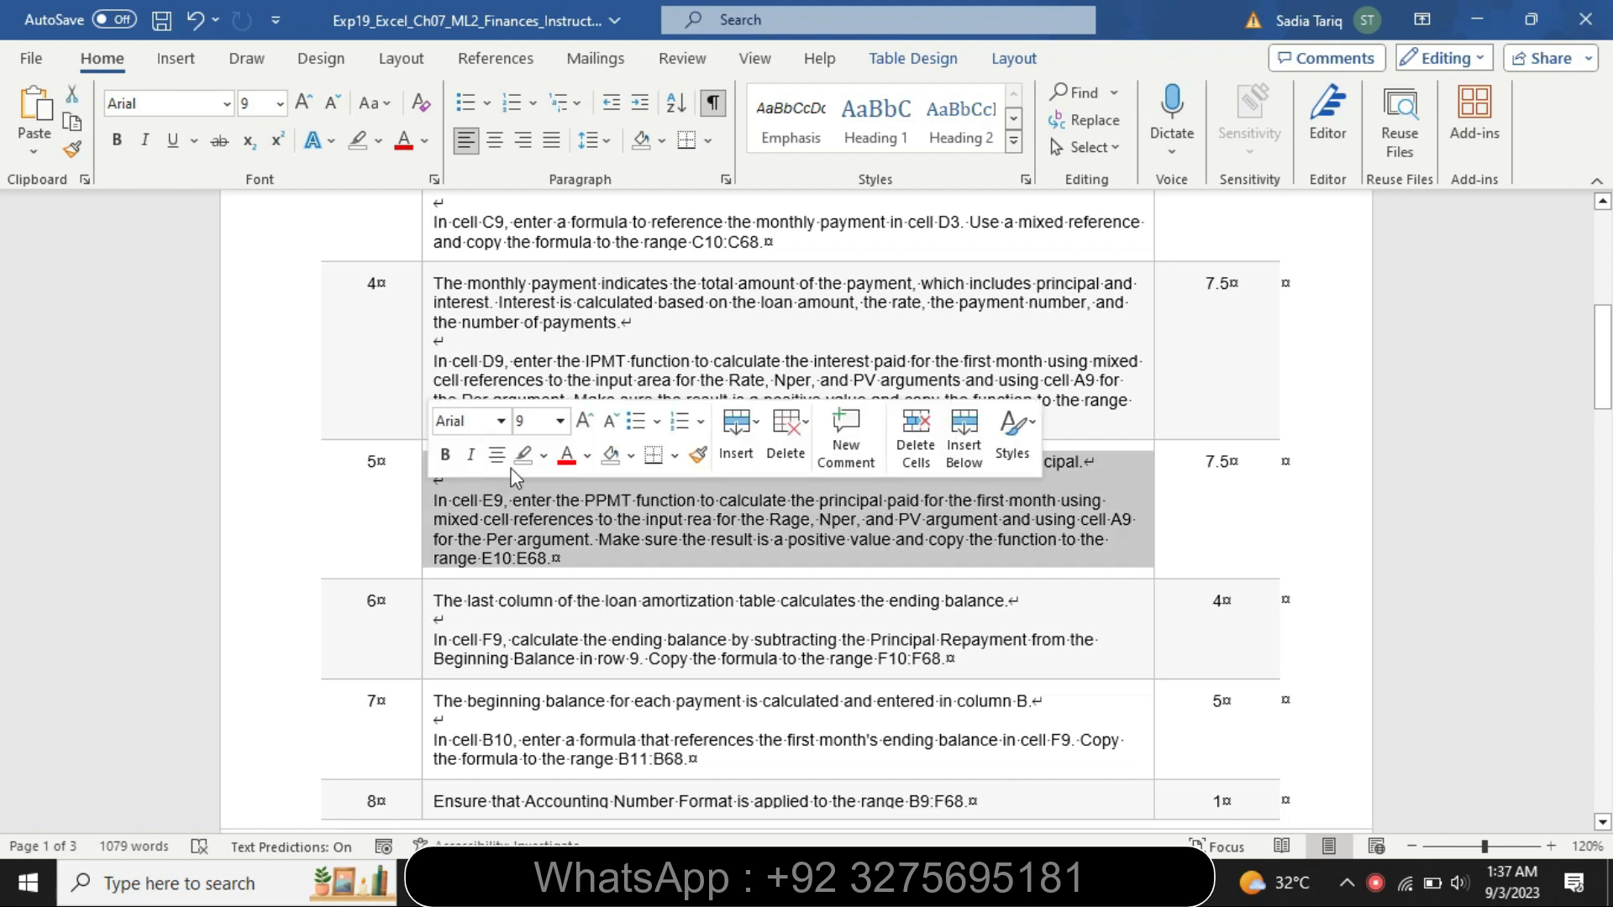
click(559, 420)
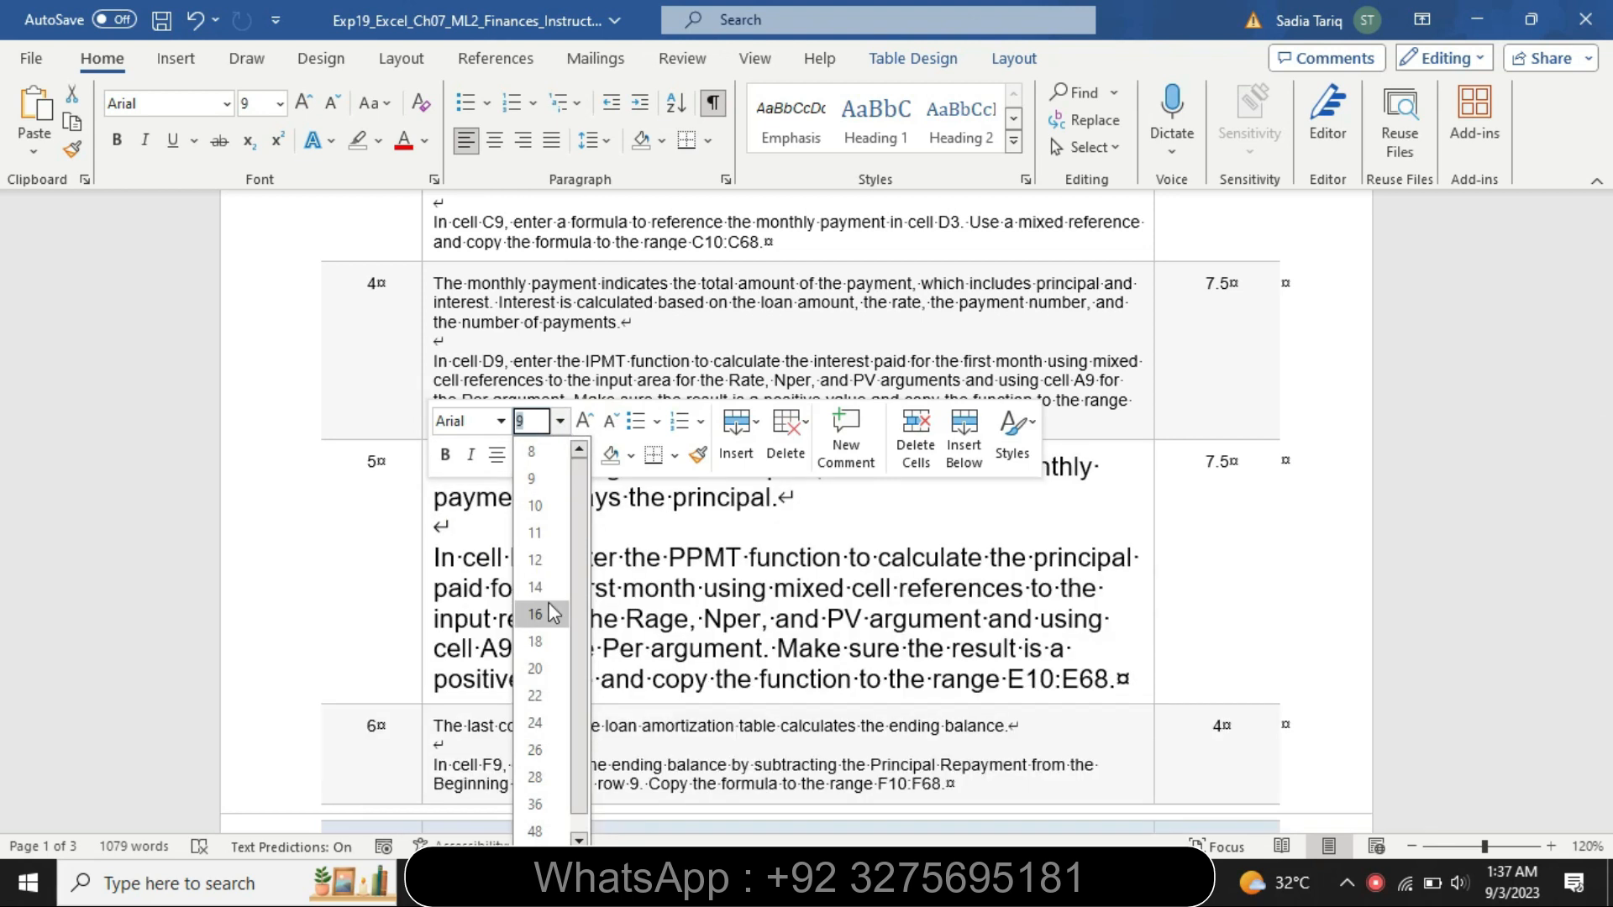
click(538, 587)
click(543, 454)
click(440, 481)
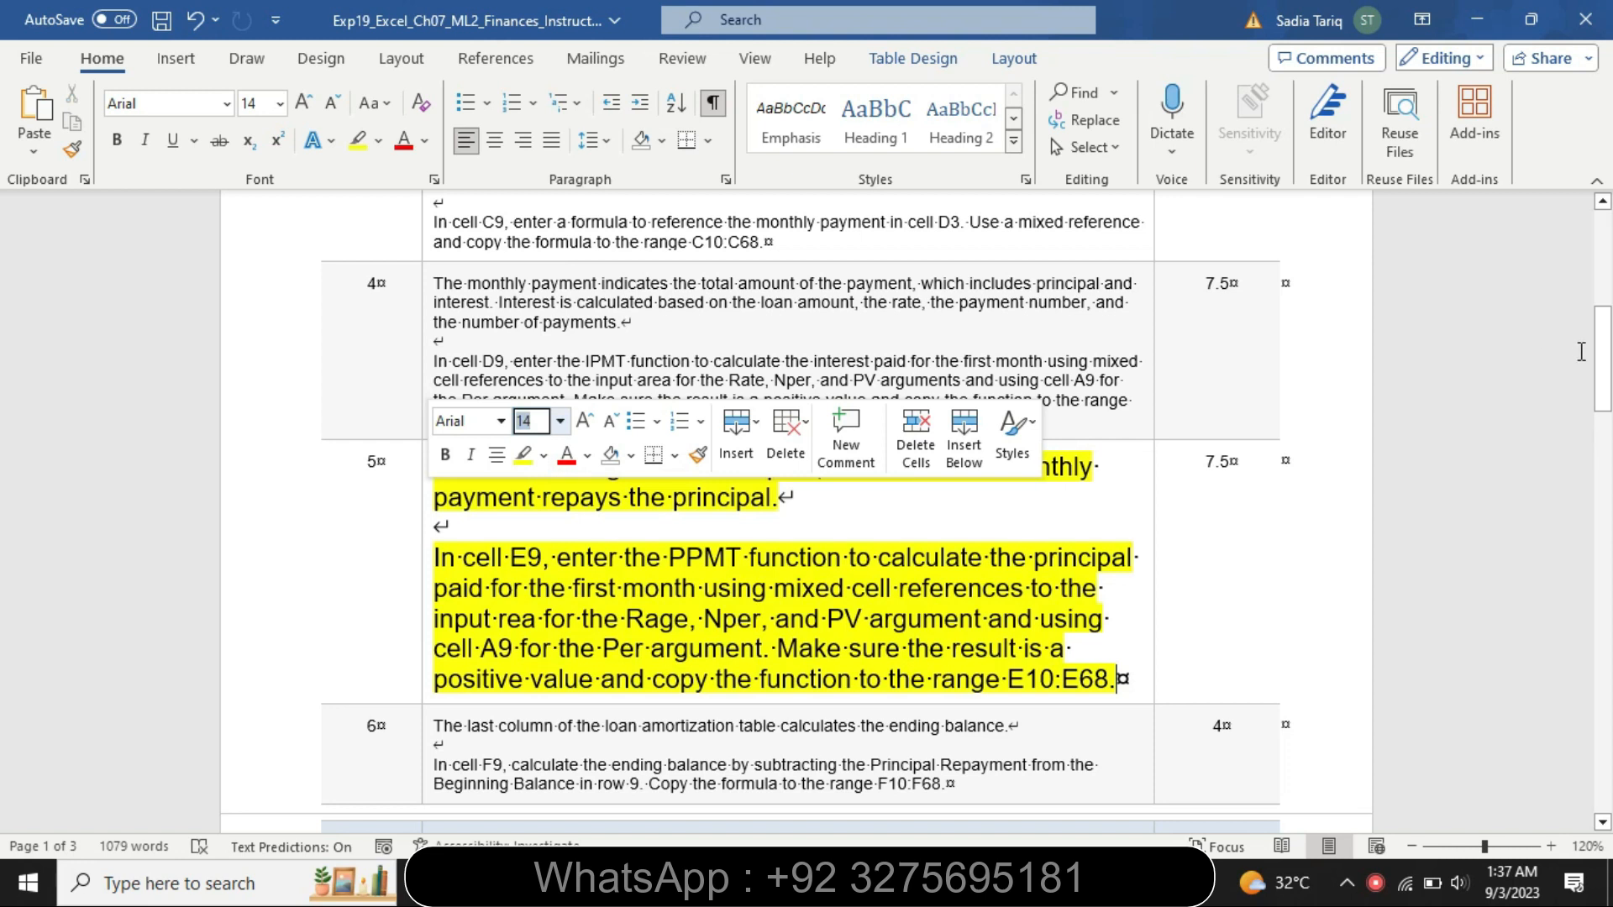
Highlight the first sentence of step 5's instructions in turquoise
drag(1604, 357, 1606, 378)
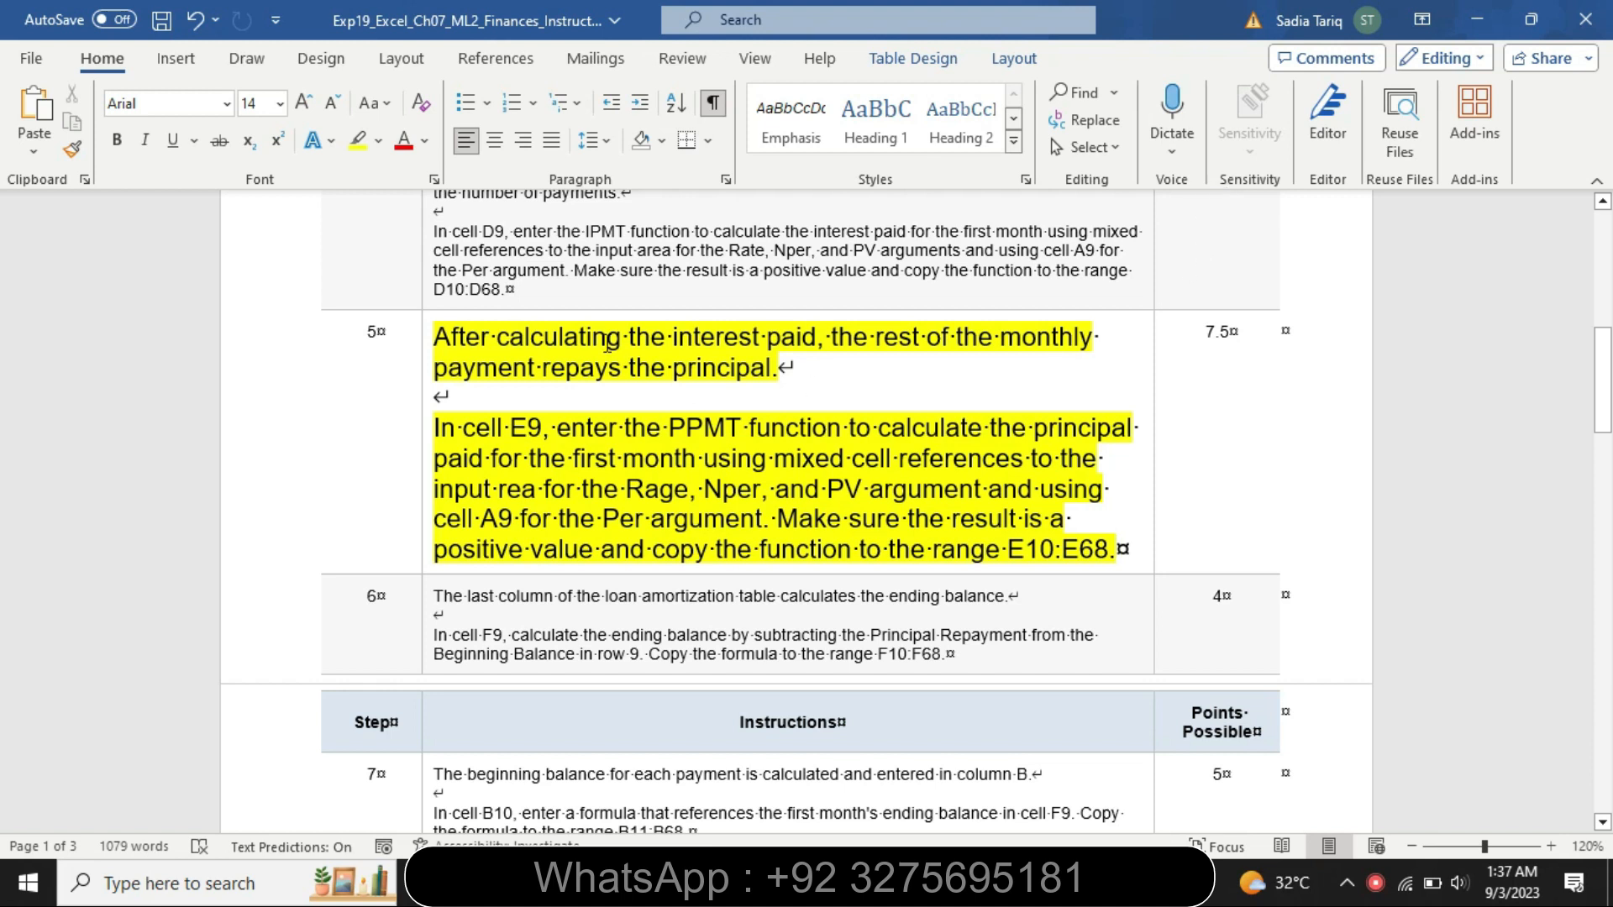
drag(436, 336, 777, 370)
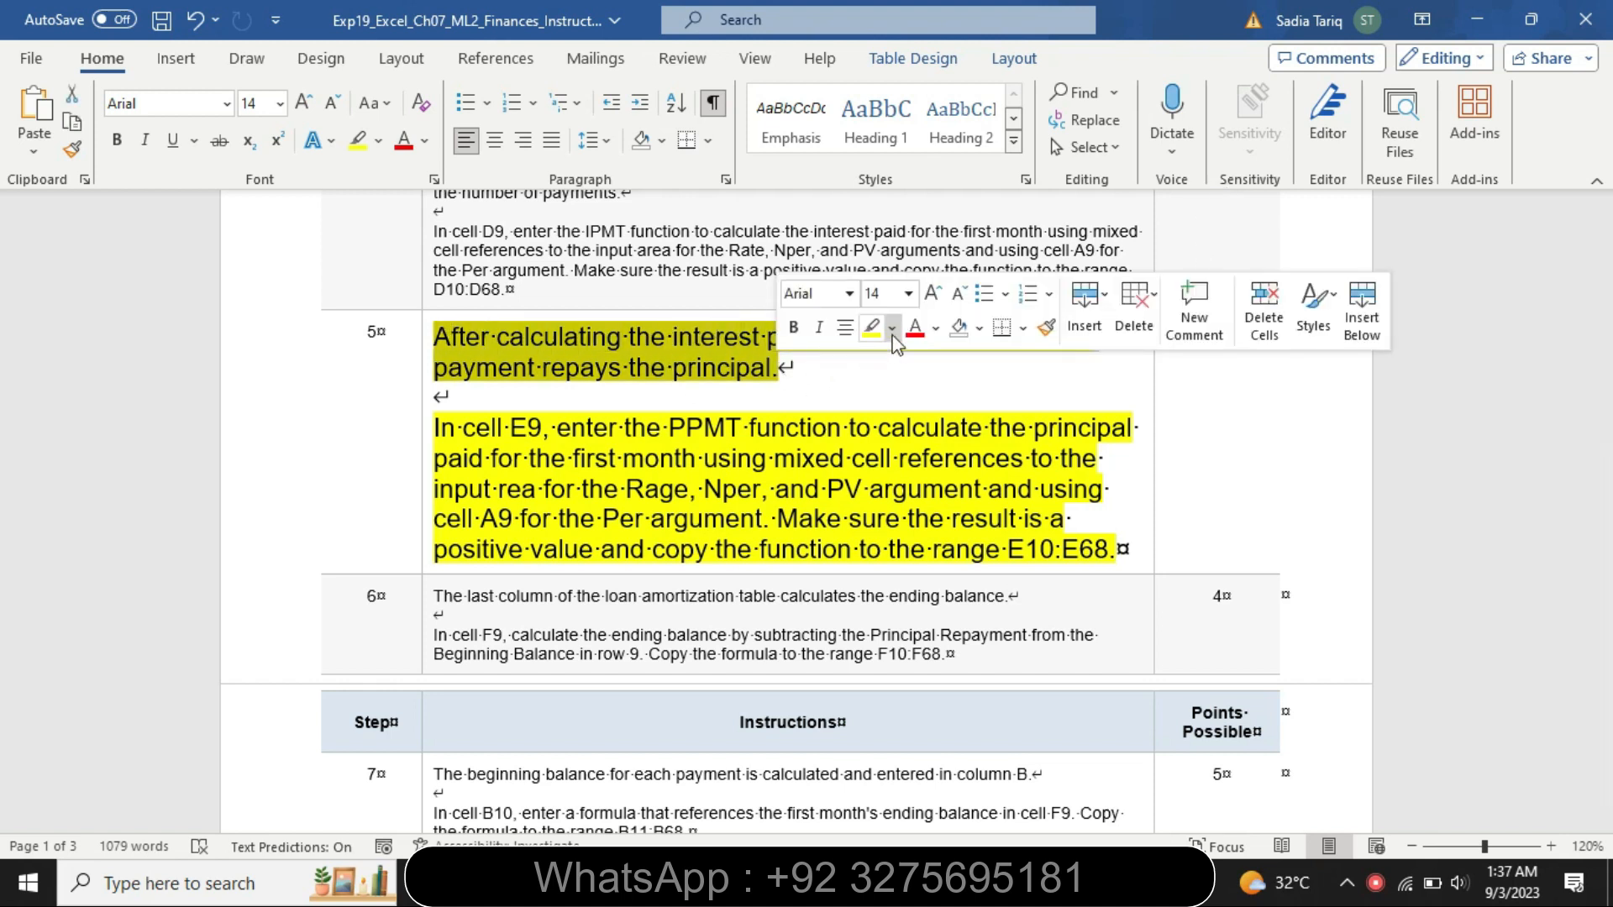
click(892, 328)
click(933, 353)
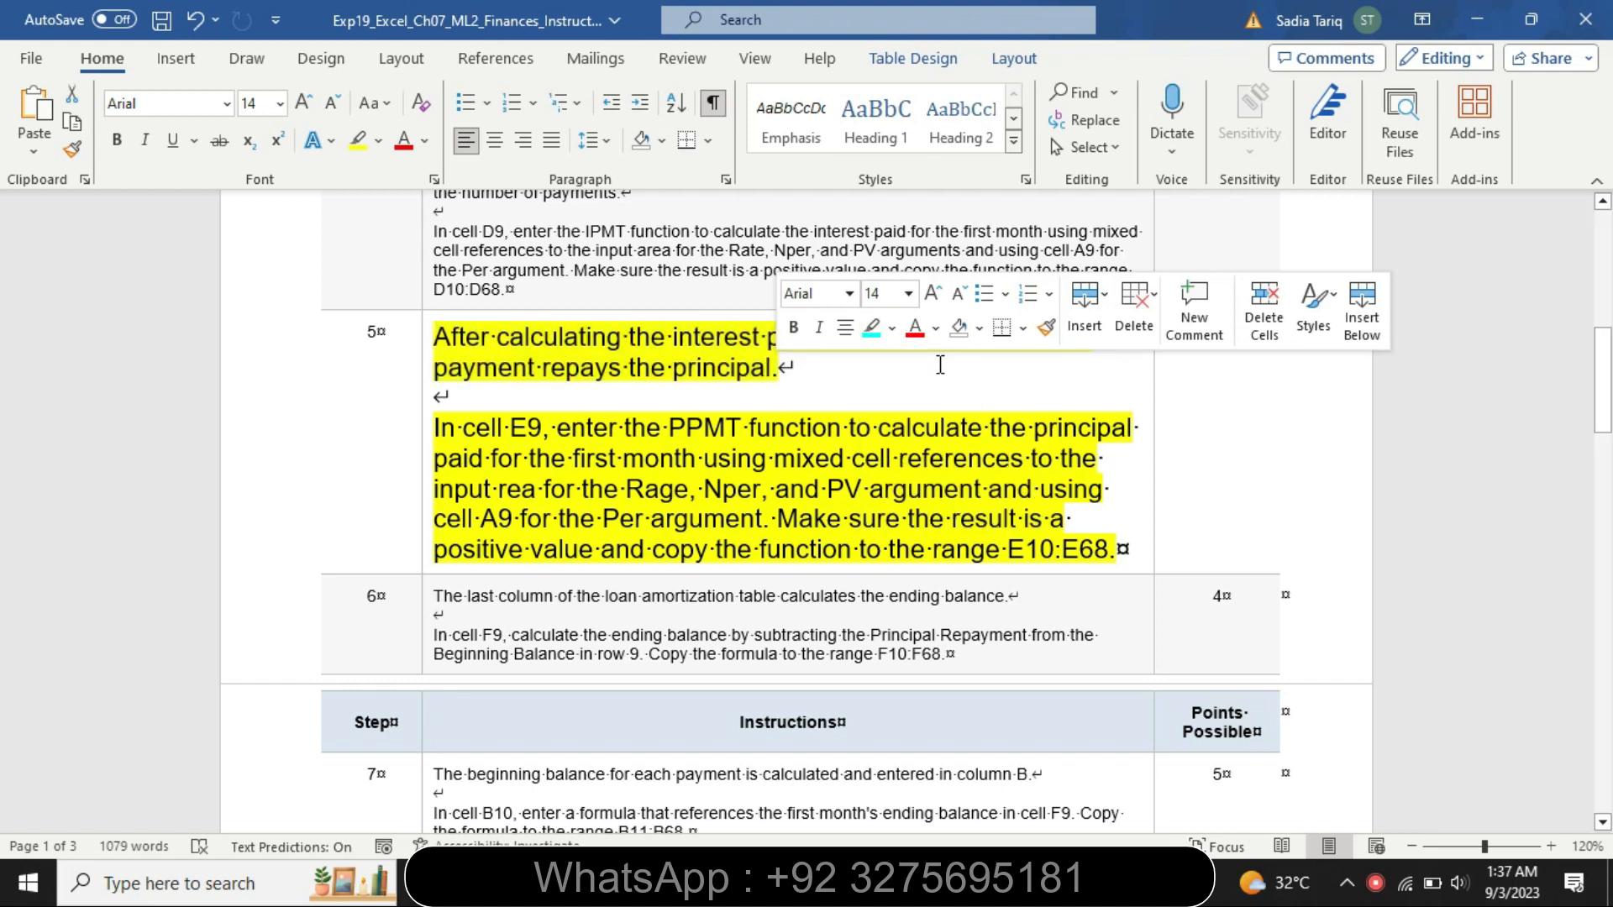
click(586, 399)
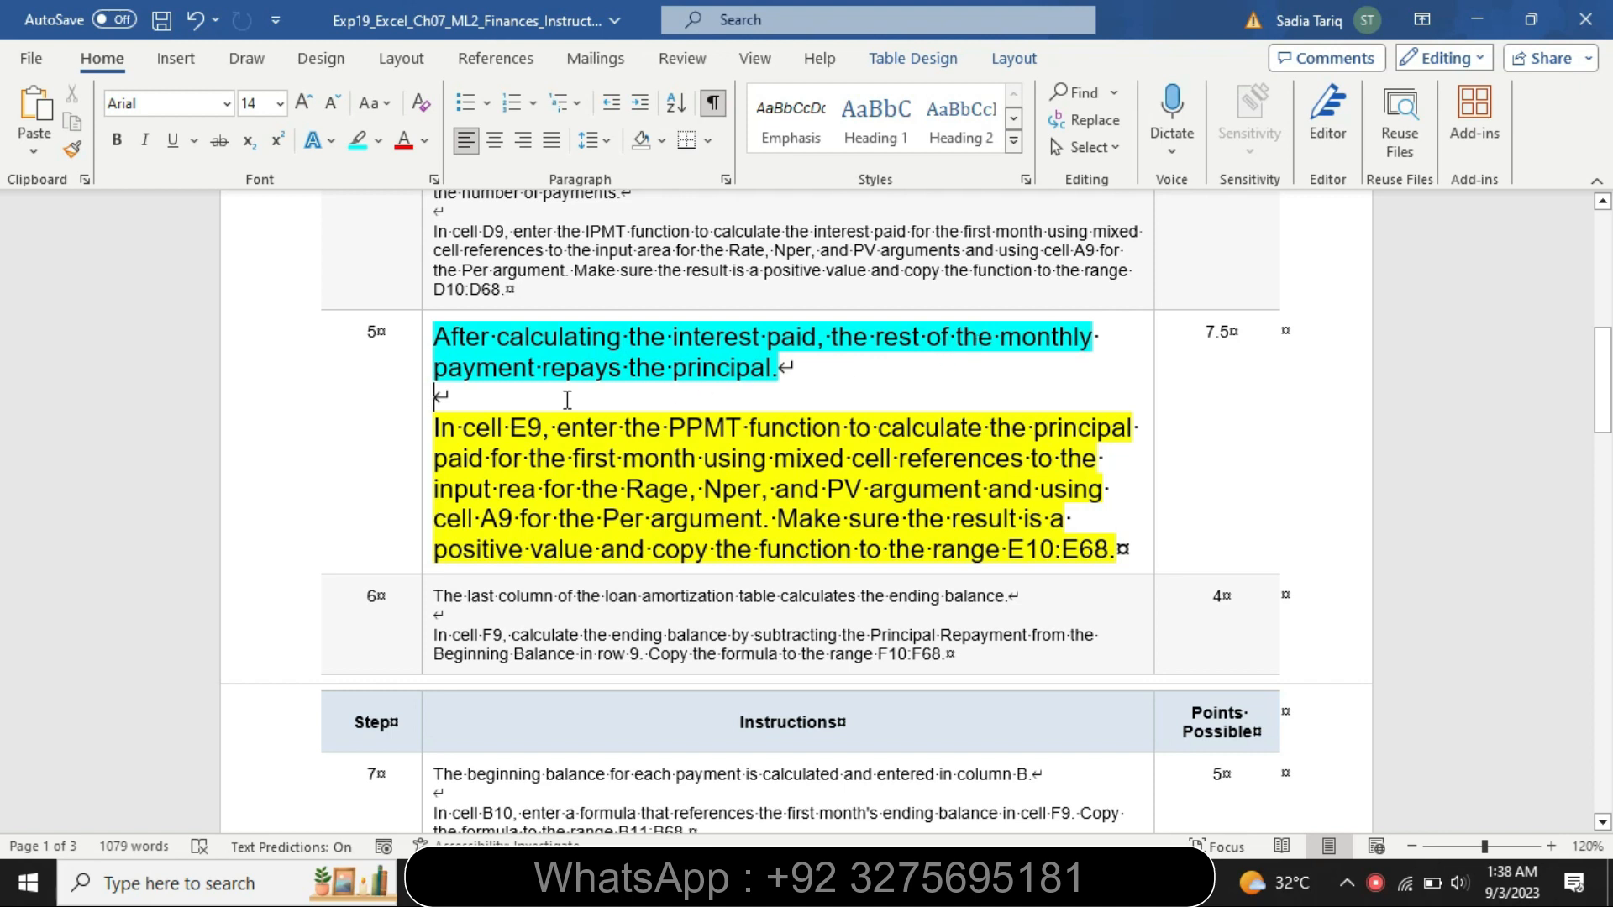
Highlight step 5's E9 instruction text in turquoise through "Make sure the result is a"
drag(435, 425, 1108, 521)
click(1087, 478)
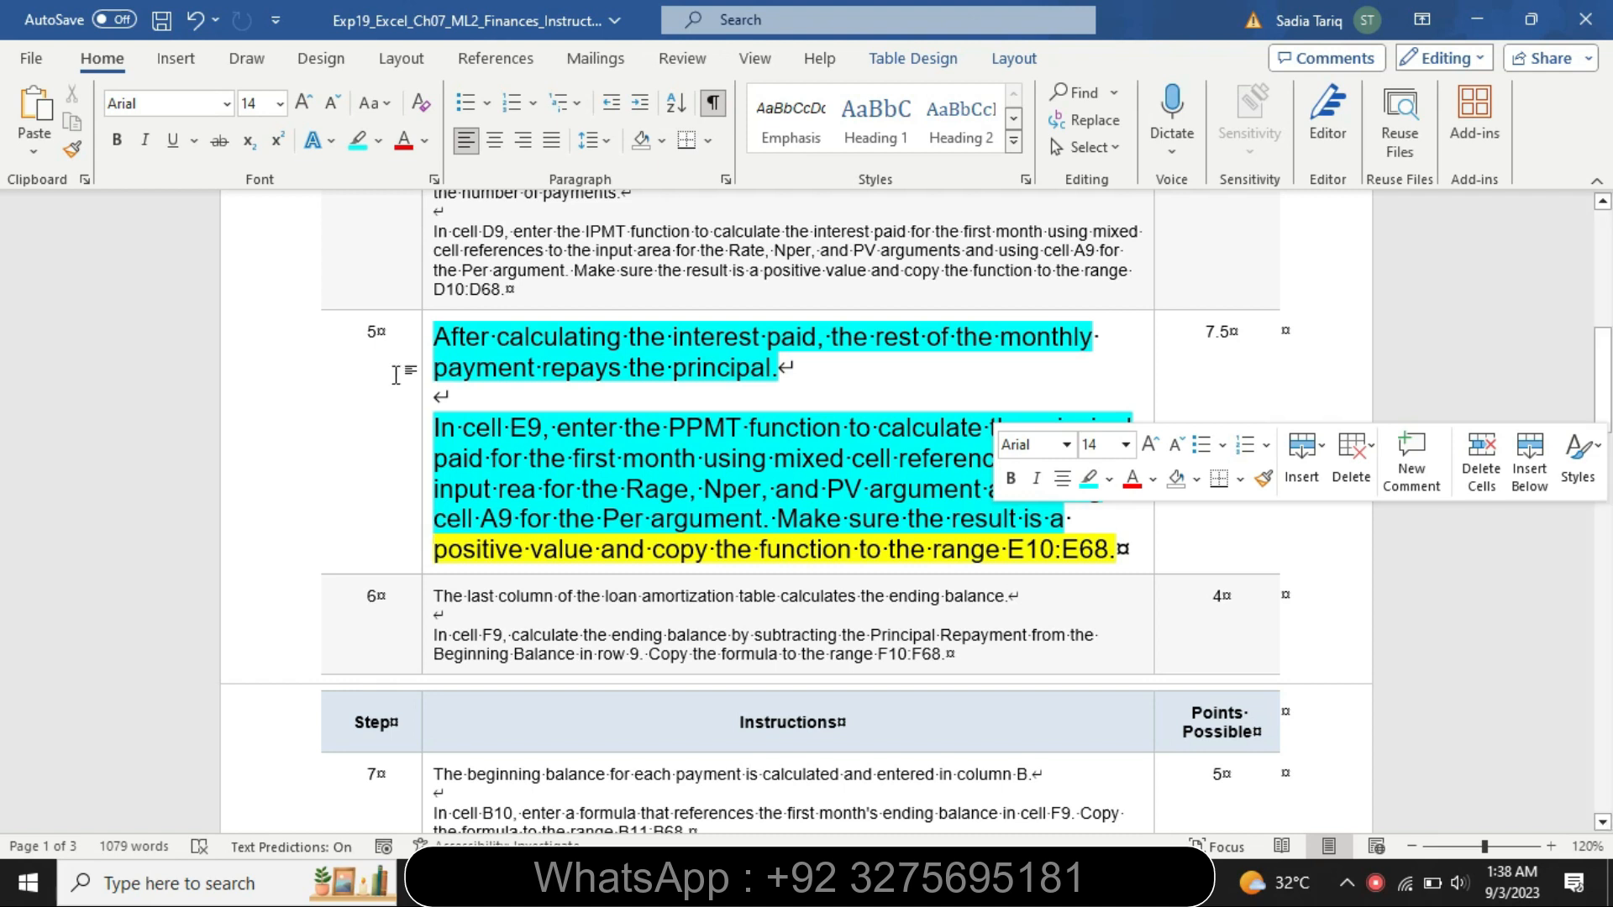
click(443, 424)
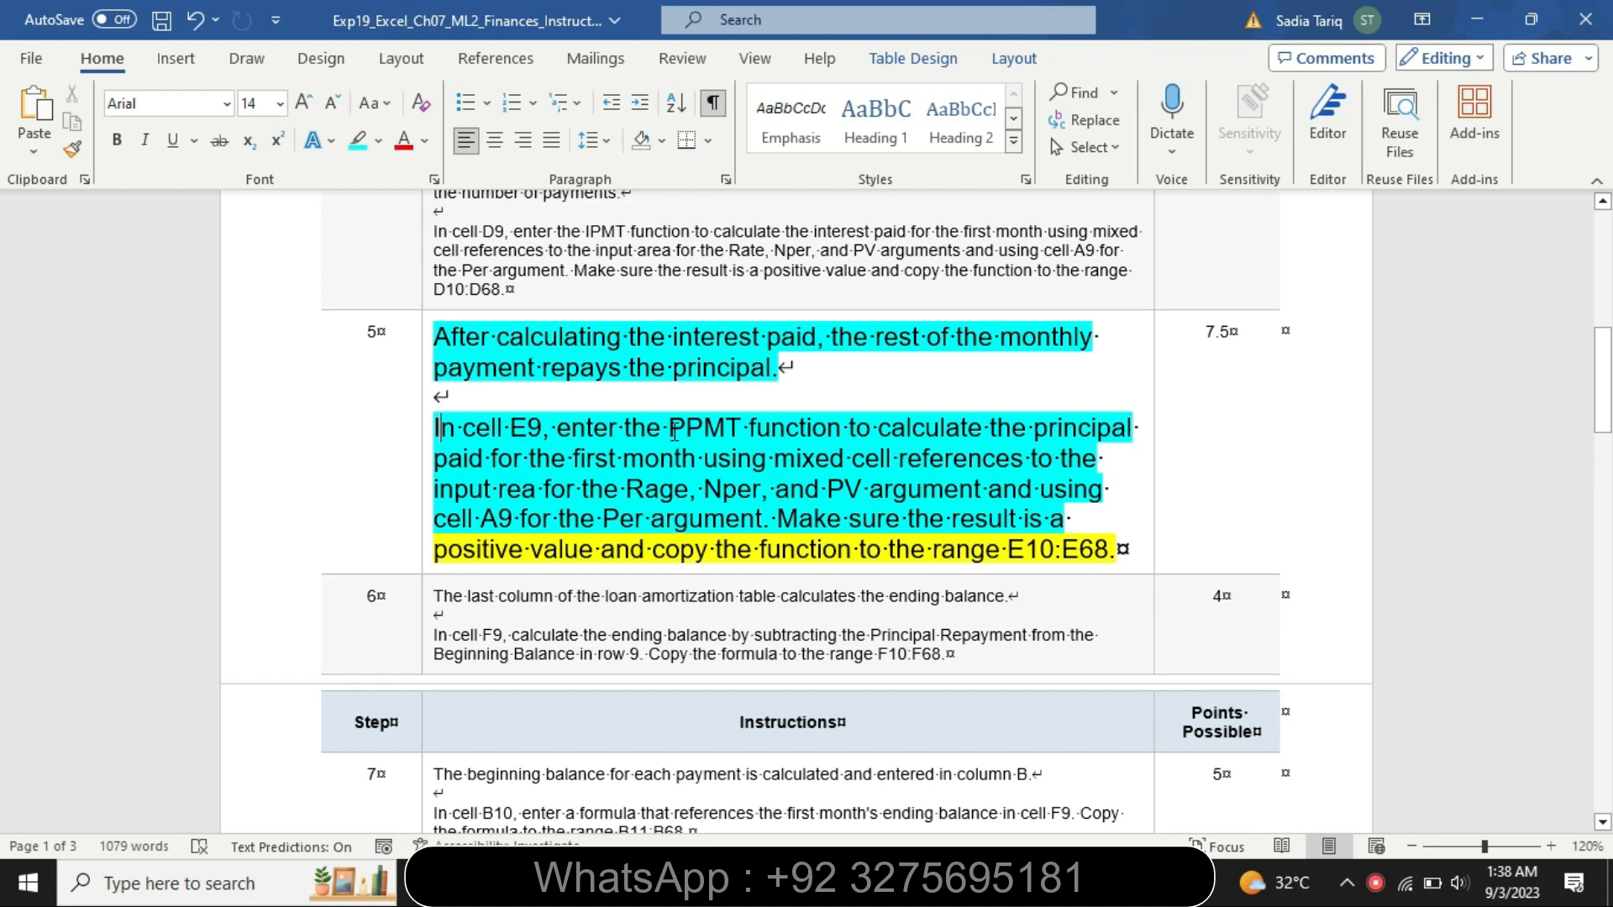
Start a PPMT function in cell E9 of the Loan sheet
drag(674, 430, 1138, 426)
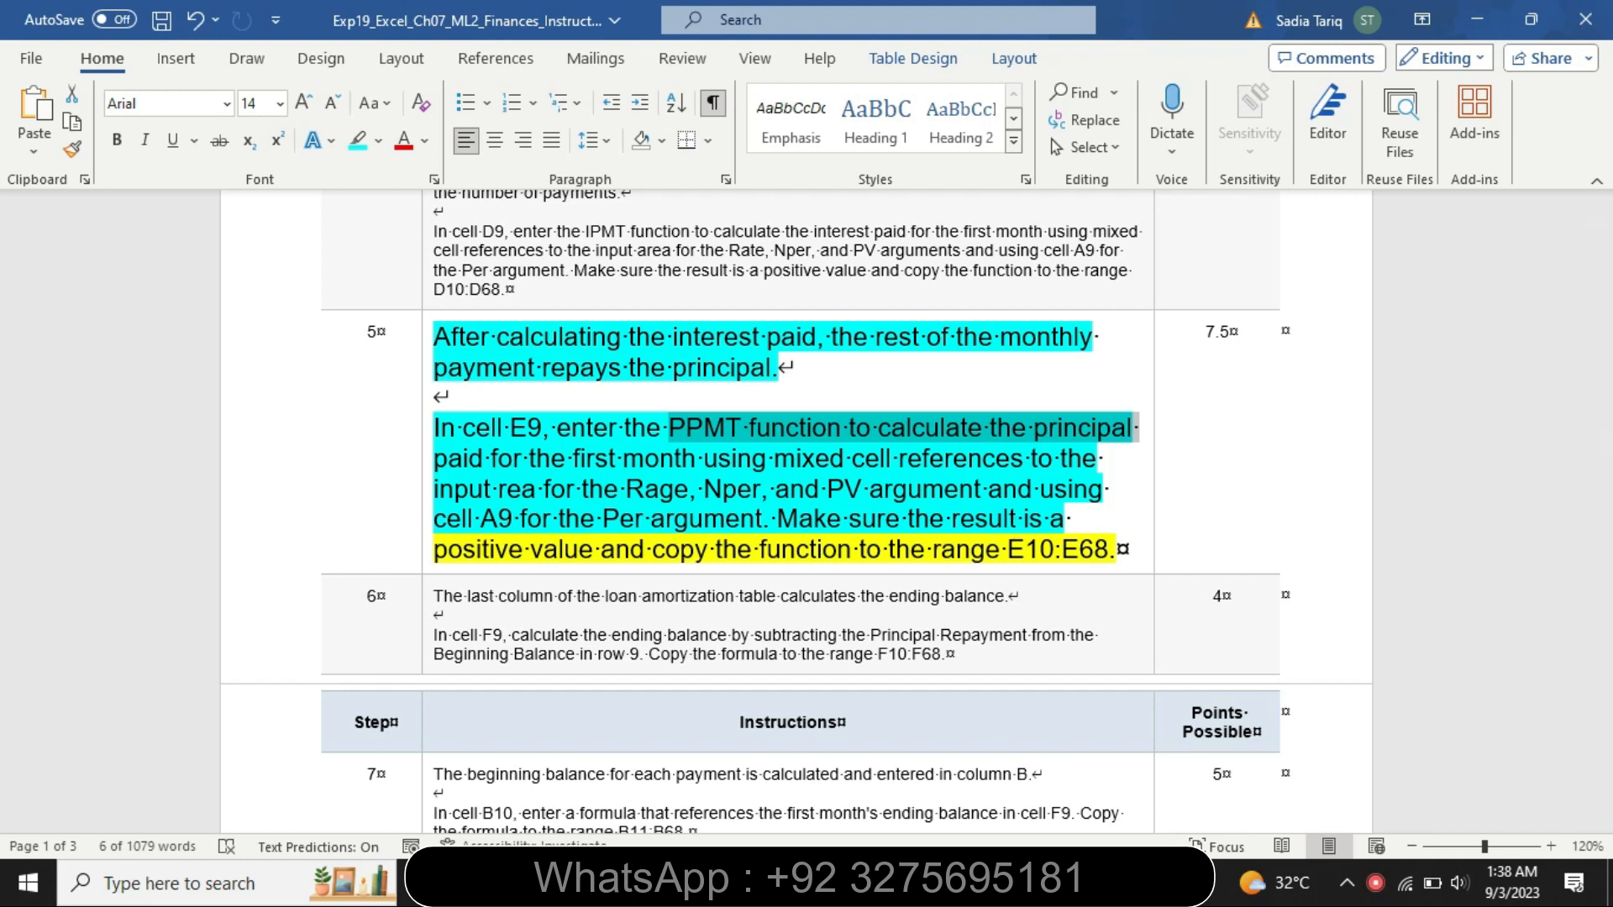
key(alt+Tab)
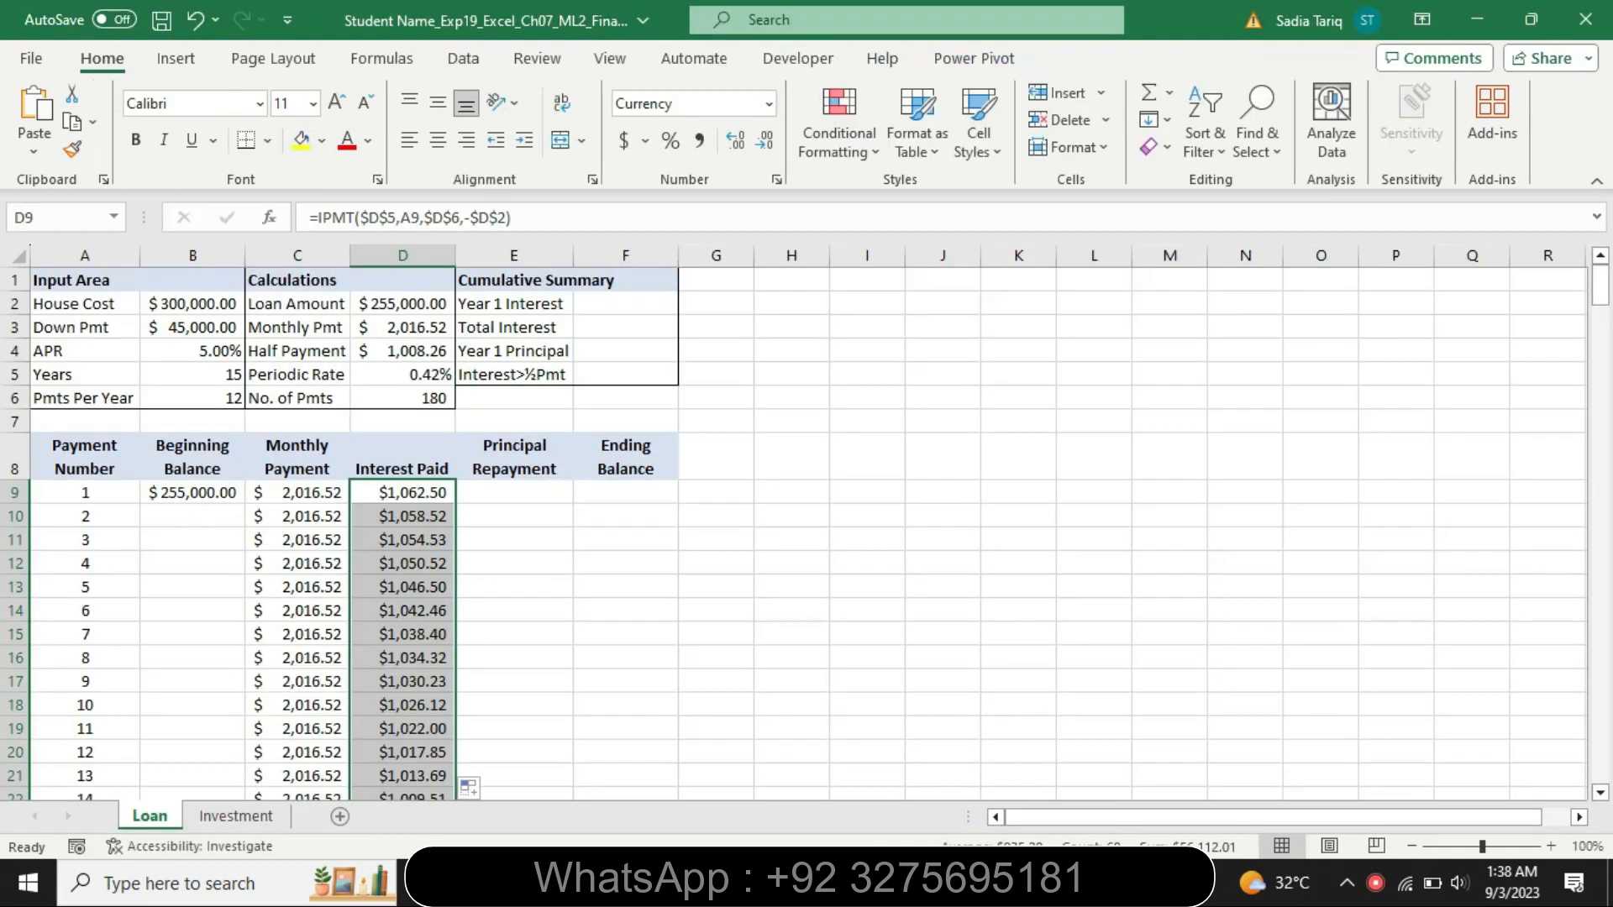
click(513, 490)
text(=)
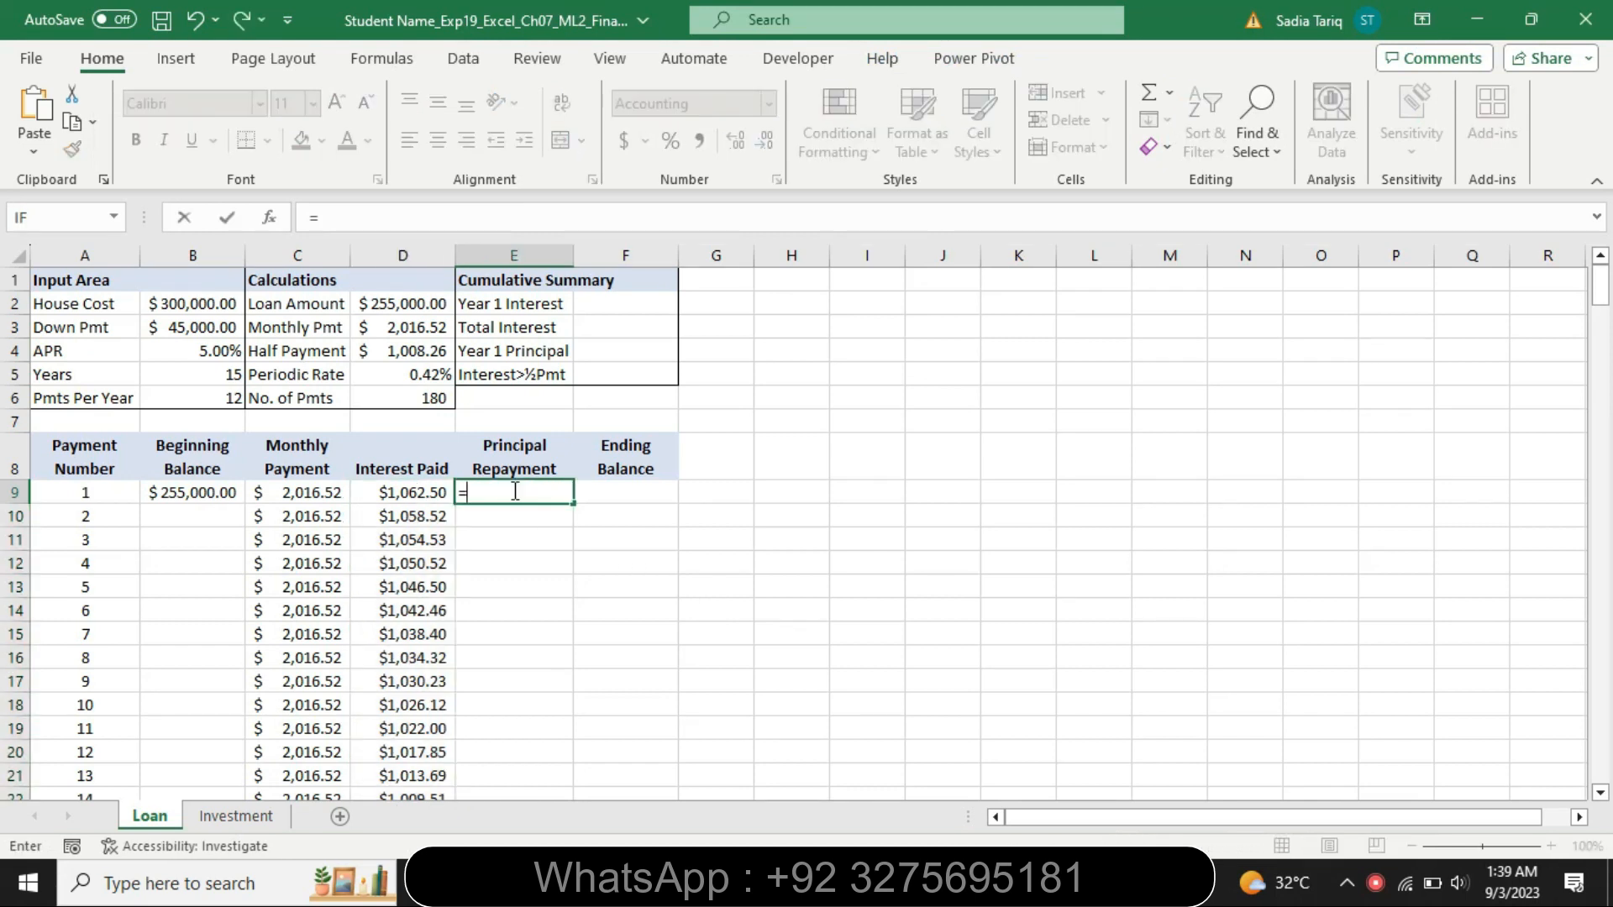
text(pp)
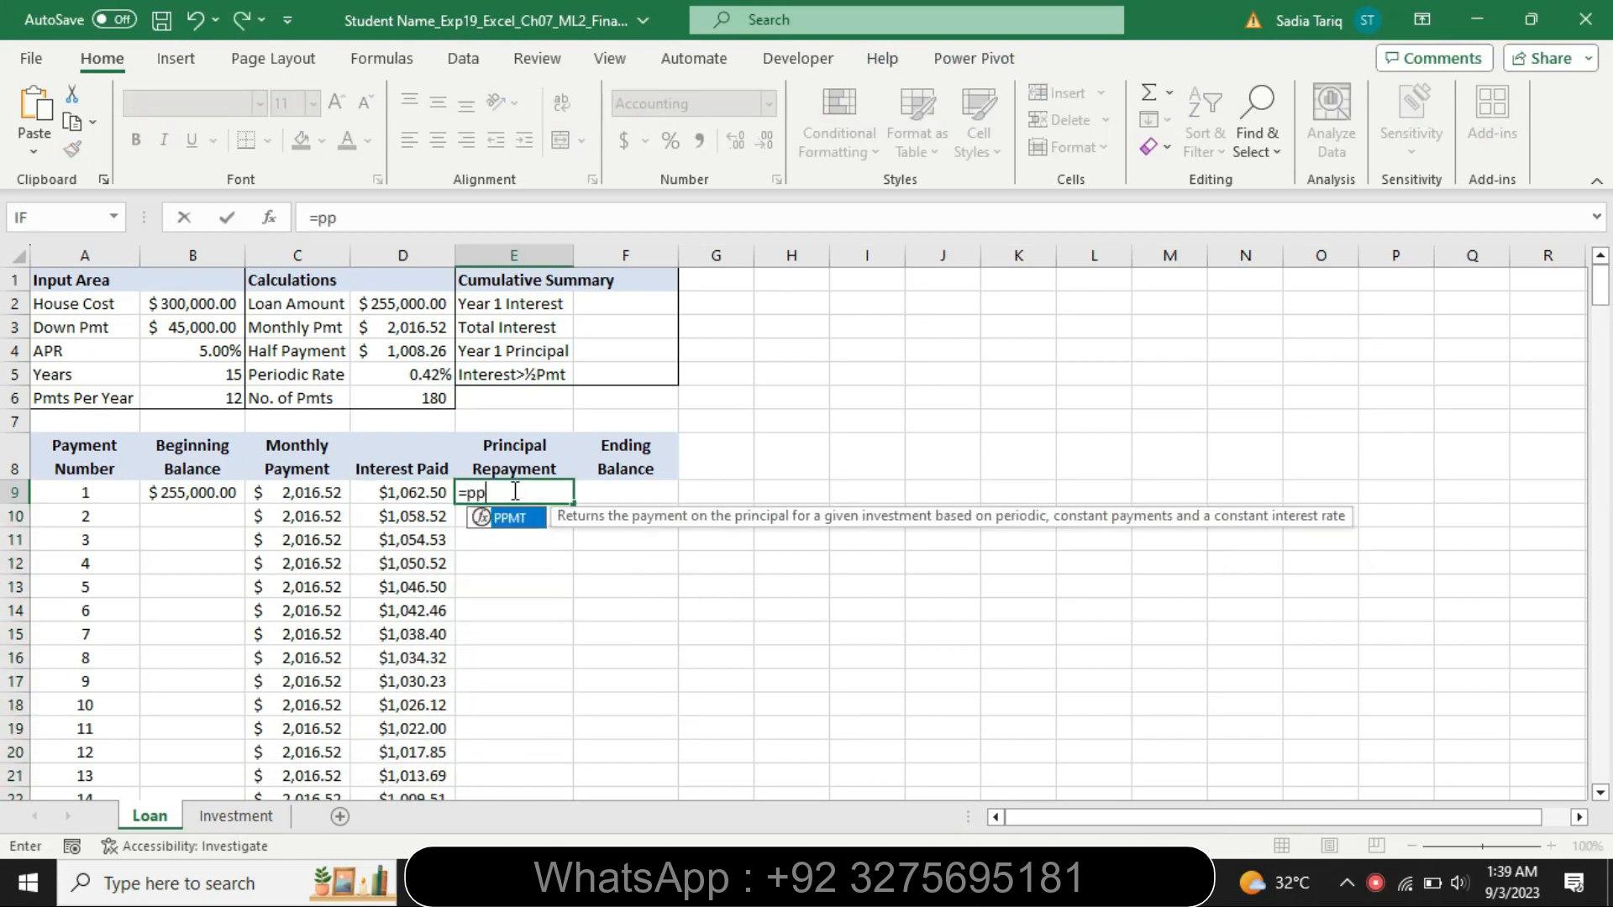
double_click(504, 519)
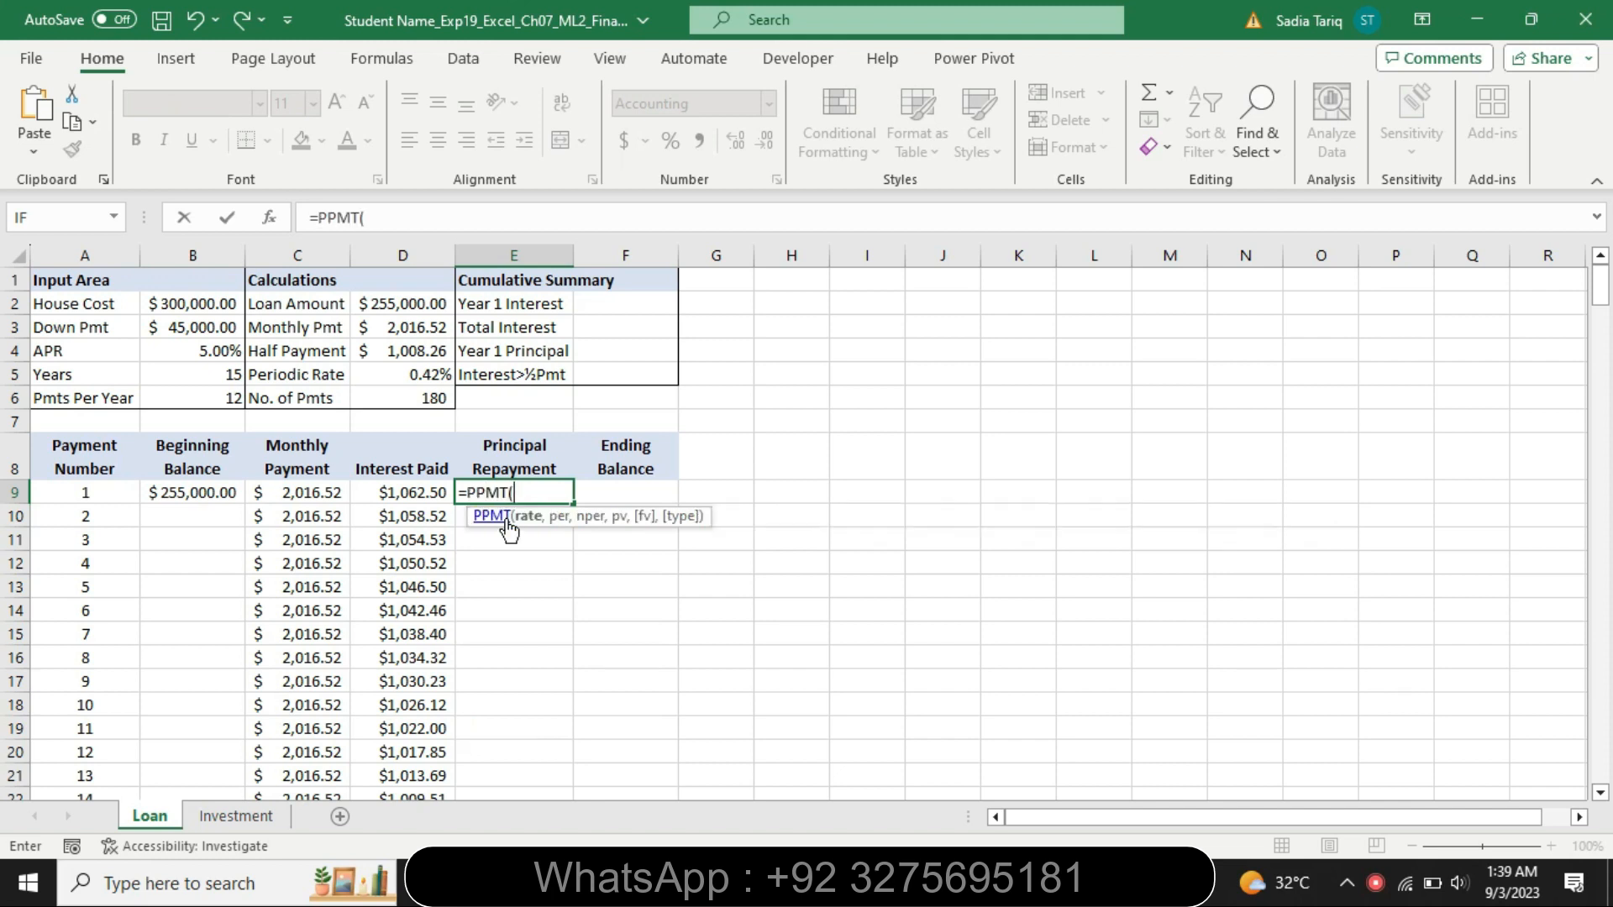
Complete E9's formula as =PPMT($D$5,A9,$D$6,-$D$2) using absolute references to the input area
click(380, 216)
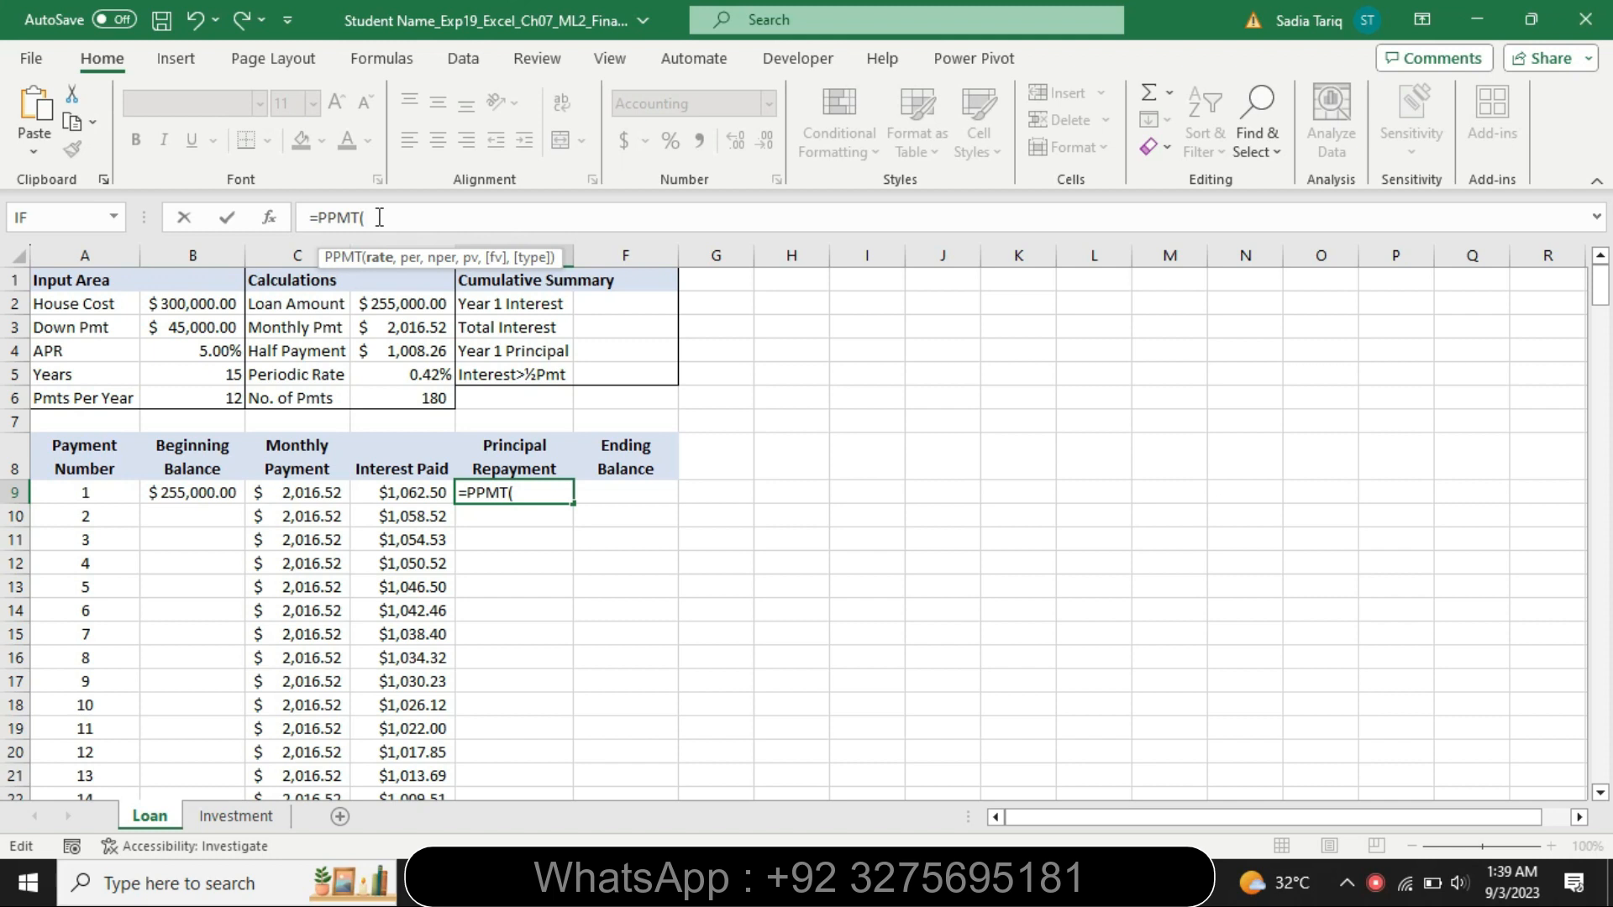
text(D5)
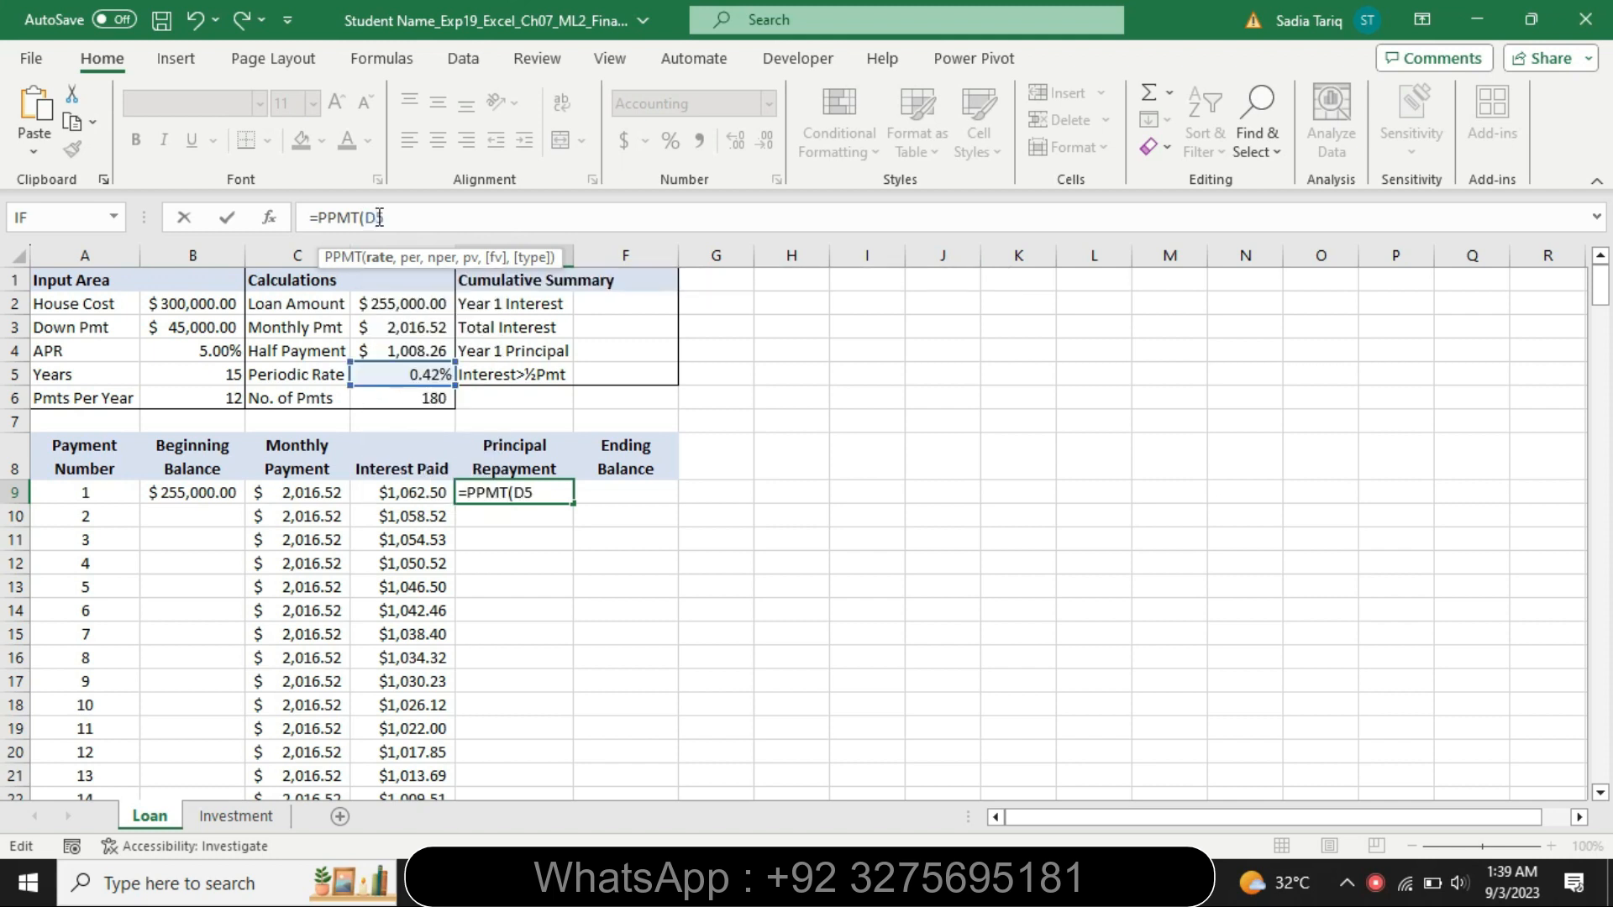
key(F4)
text(,A)
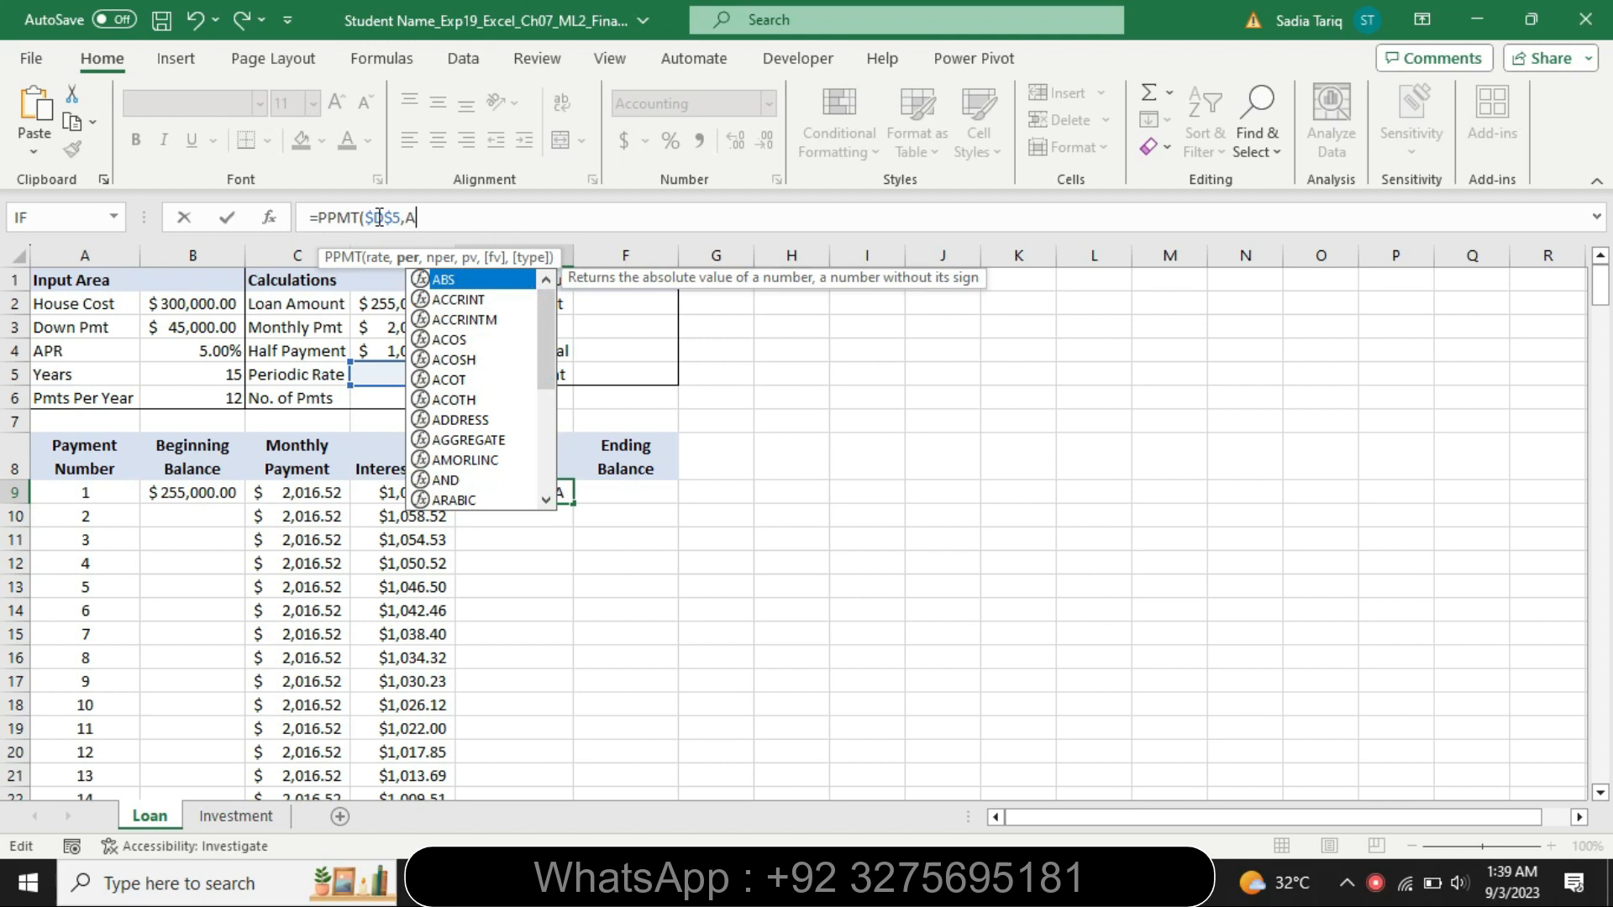
text(9)
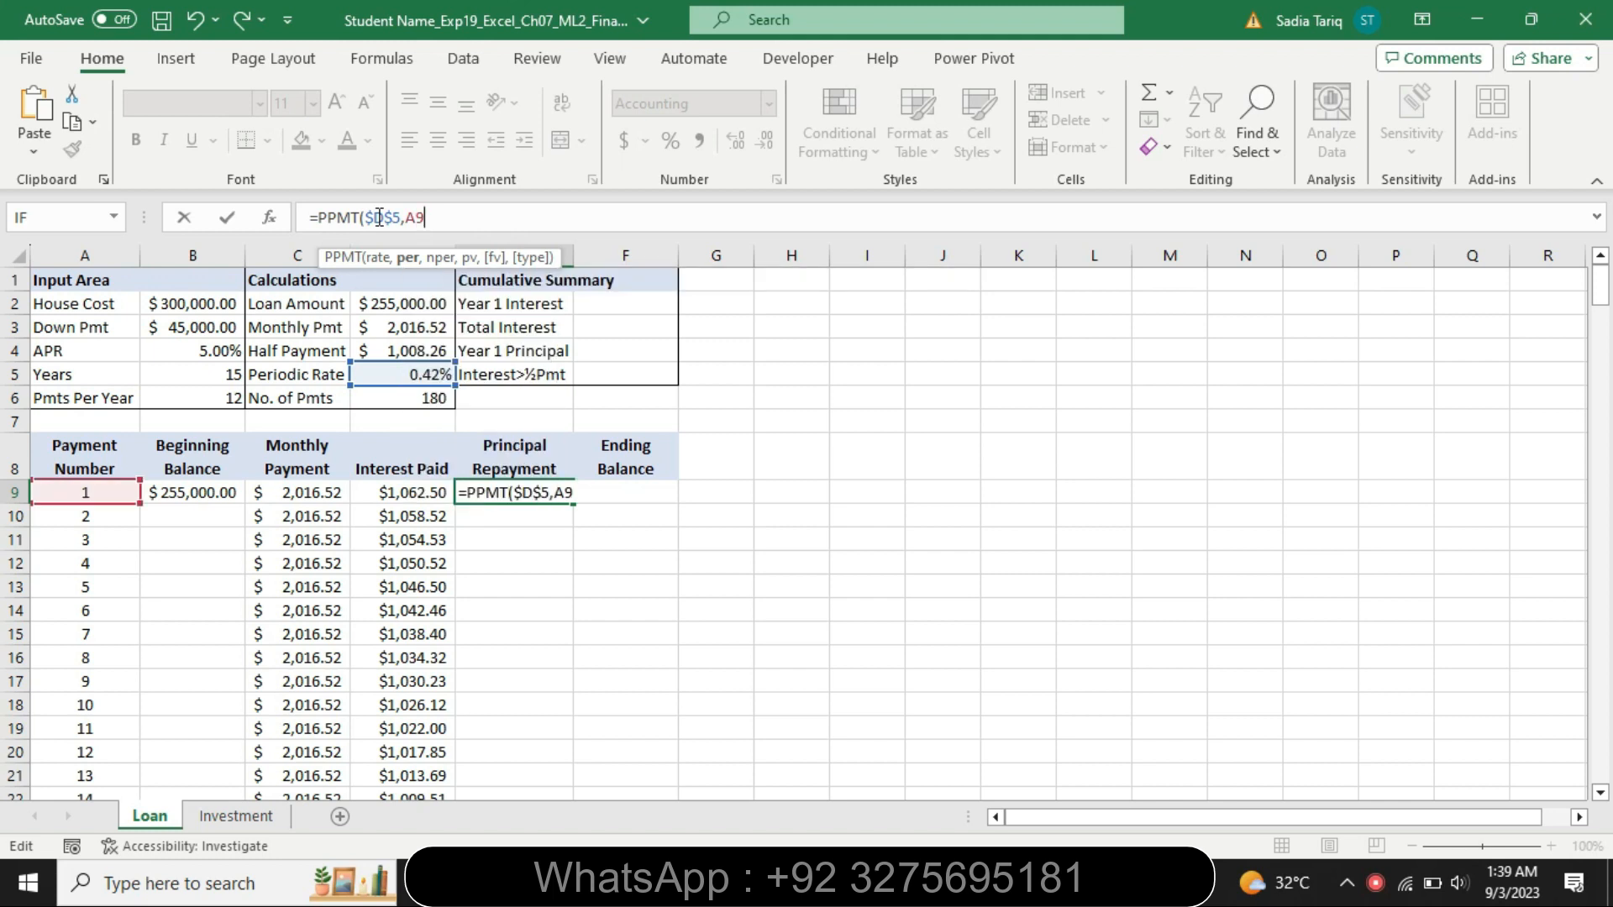
text(,D6)
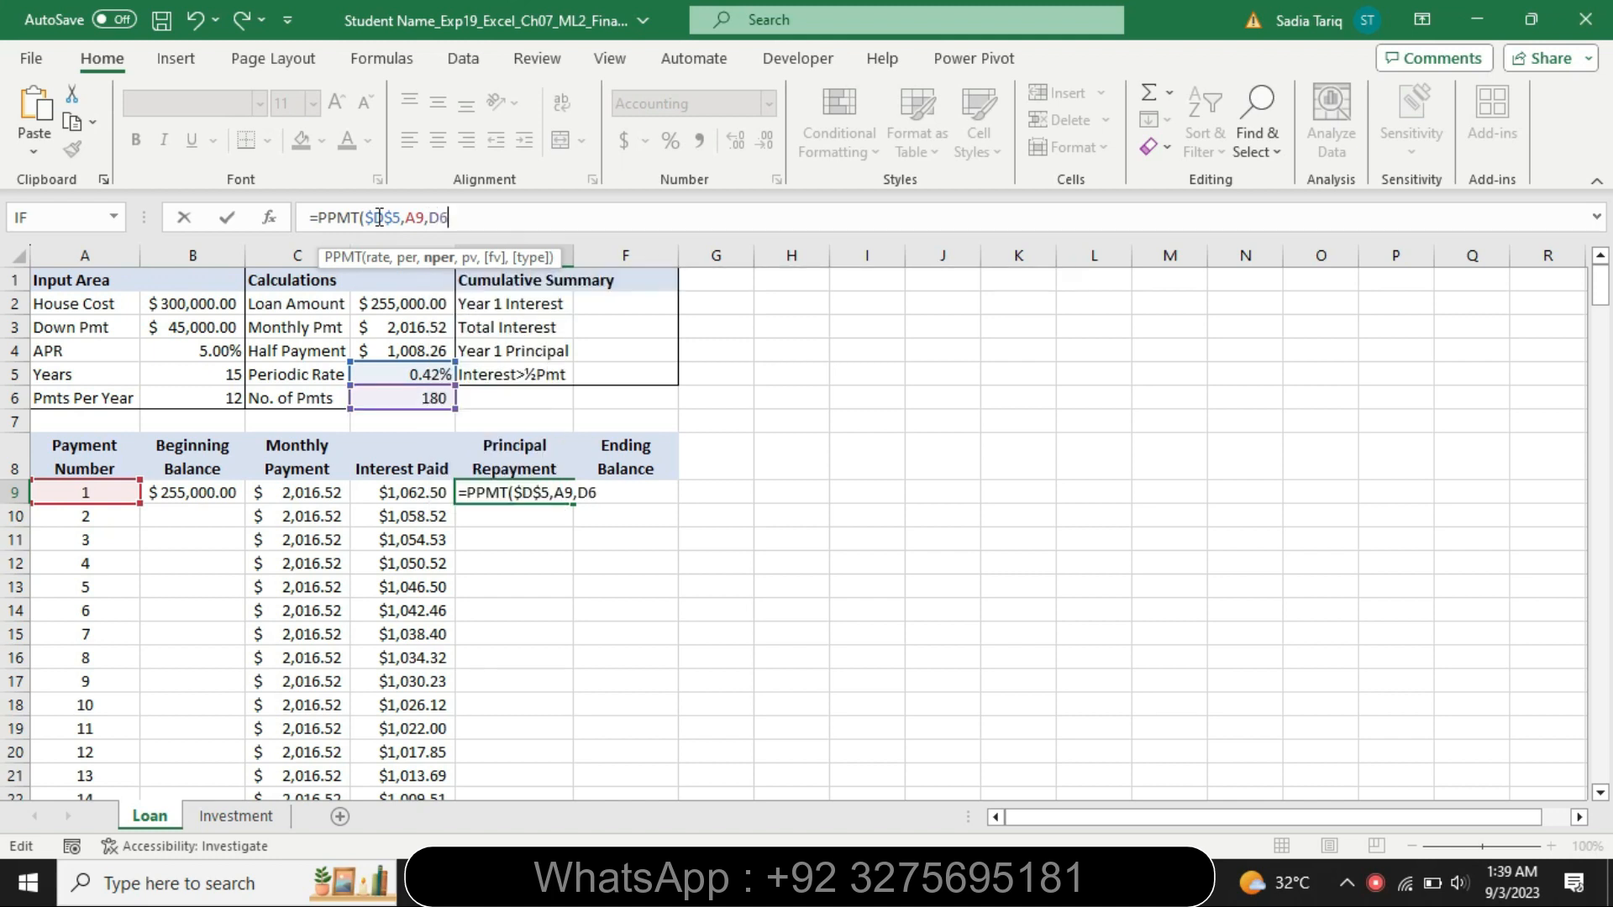
key(F4)
text(,)
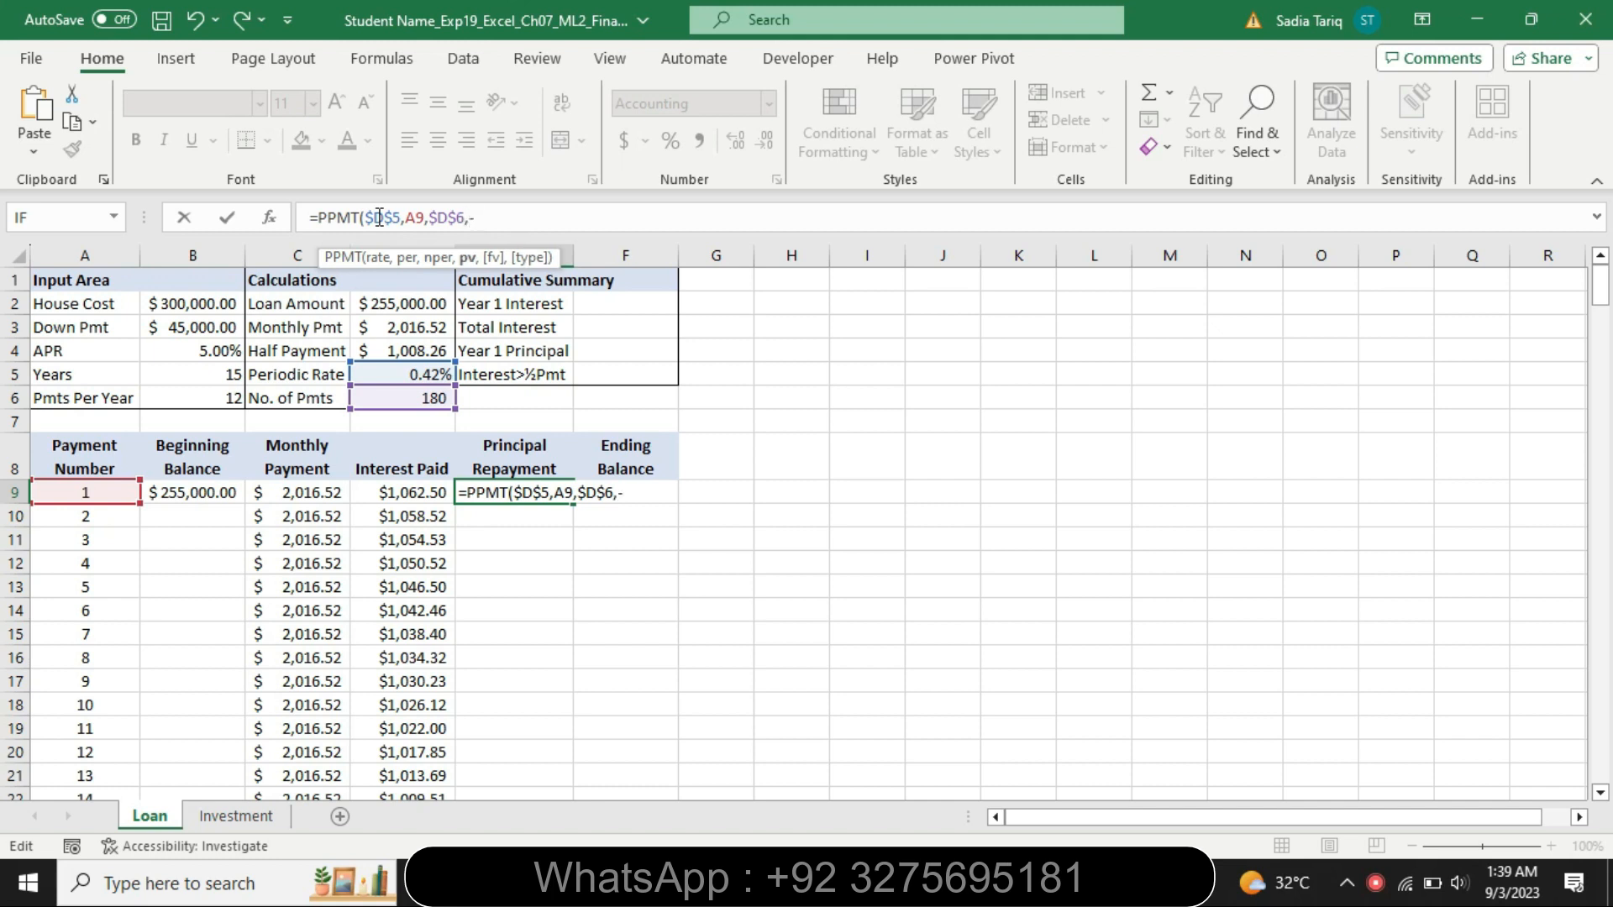
text(-$D$)
text(2)
key(F4)
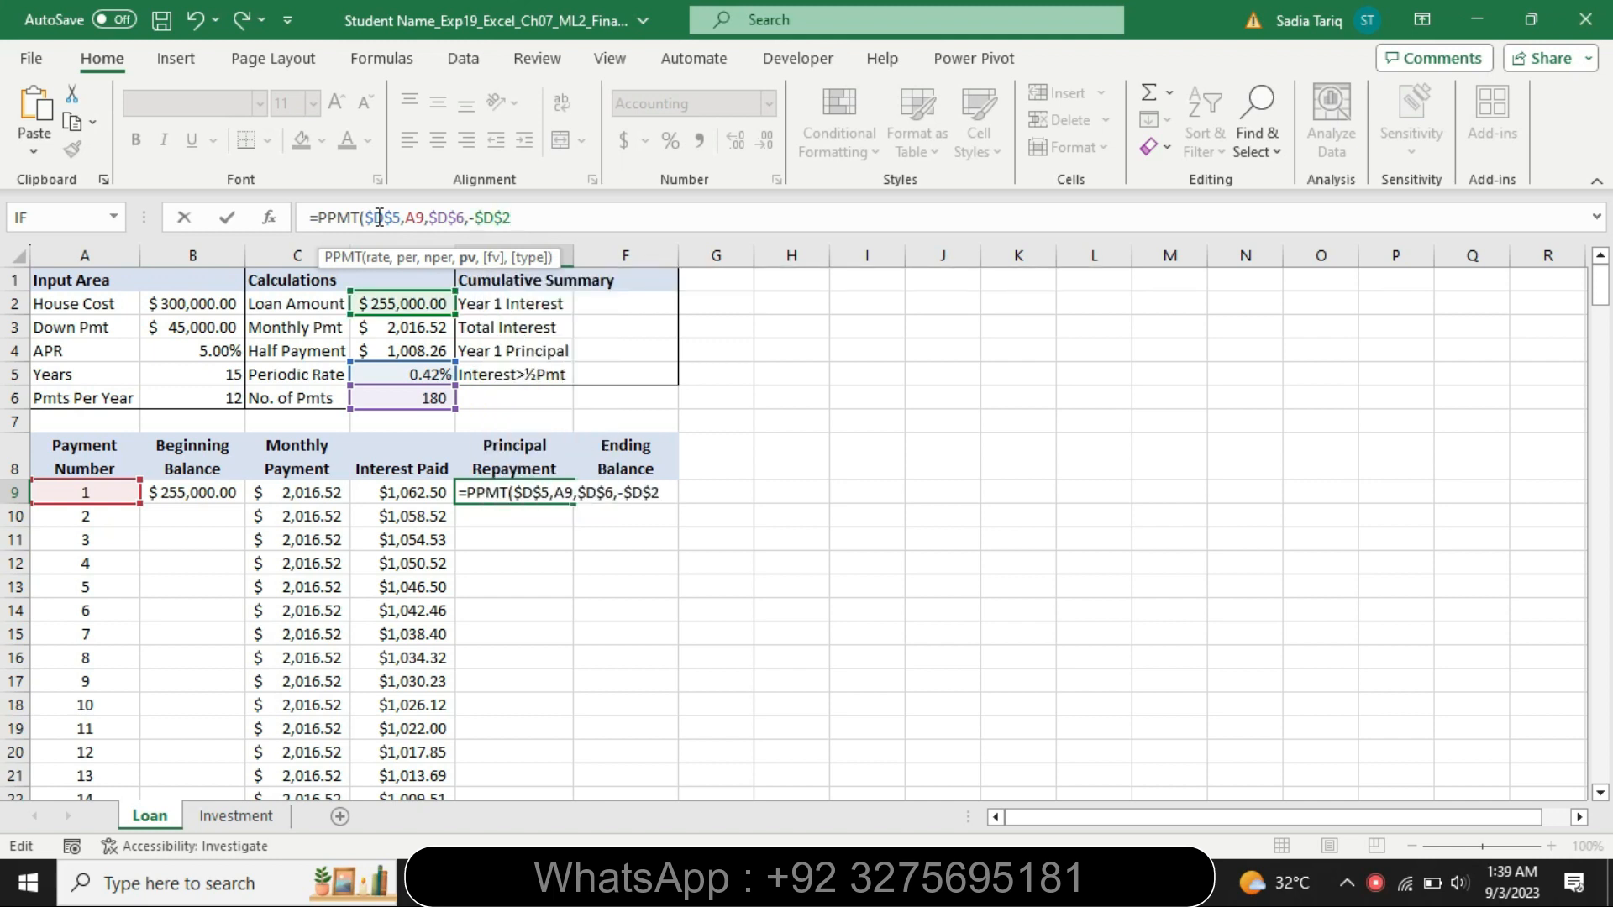
text())
key(Return)
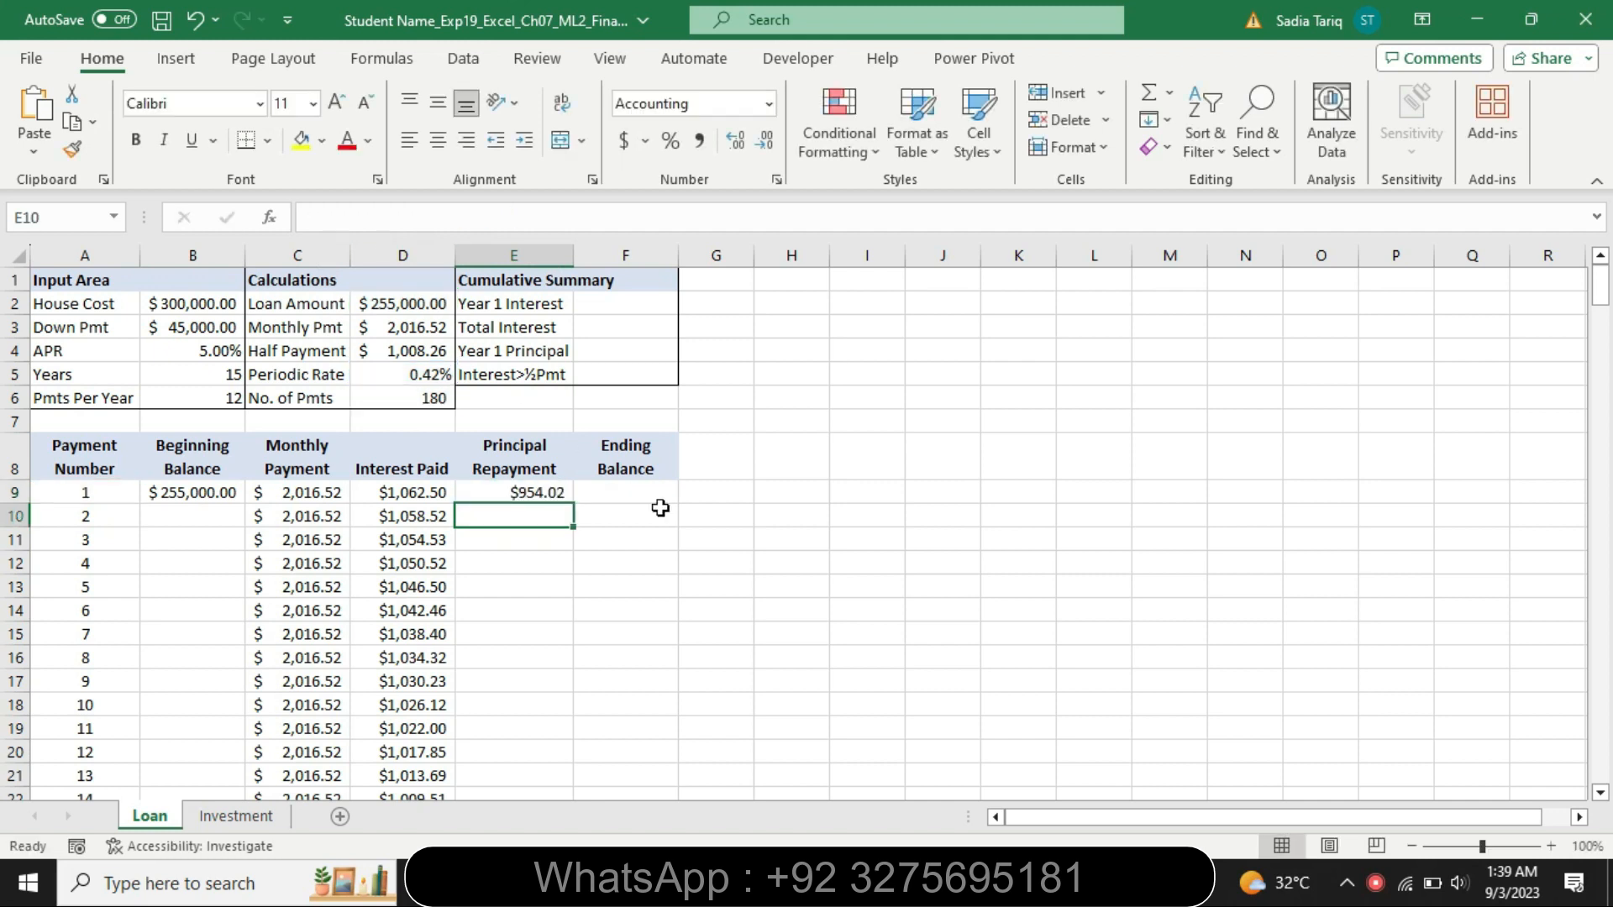
Highlight the last line of step 5's instructions in turquoise
key(alt+Tab)
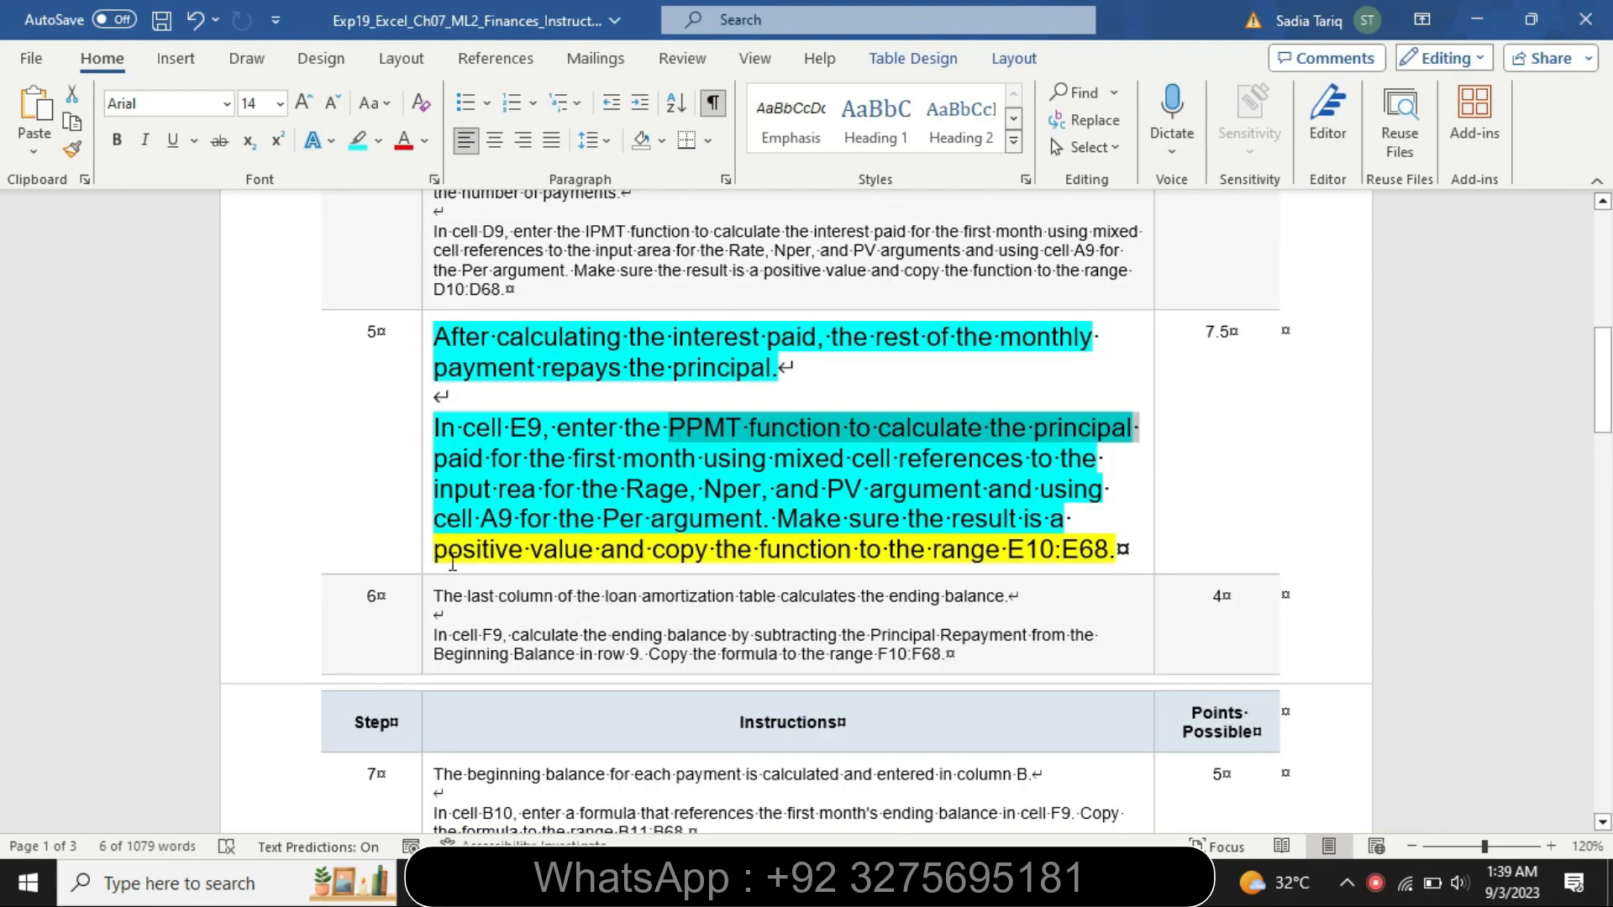
drag(439, 550, 1114, 550)
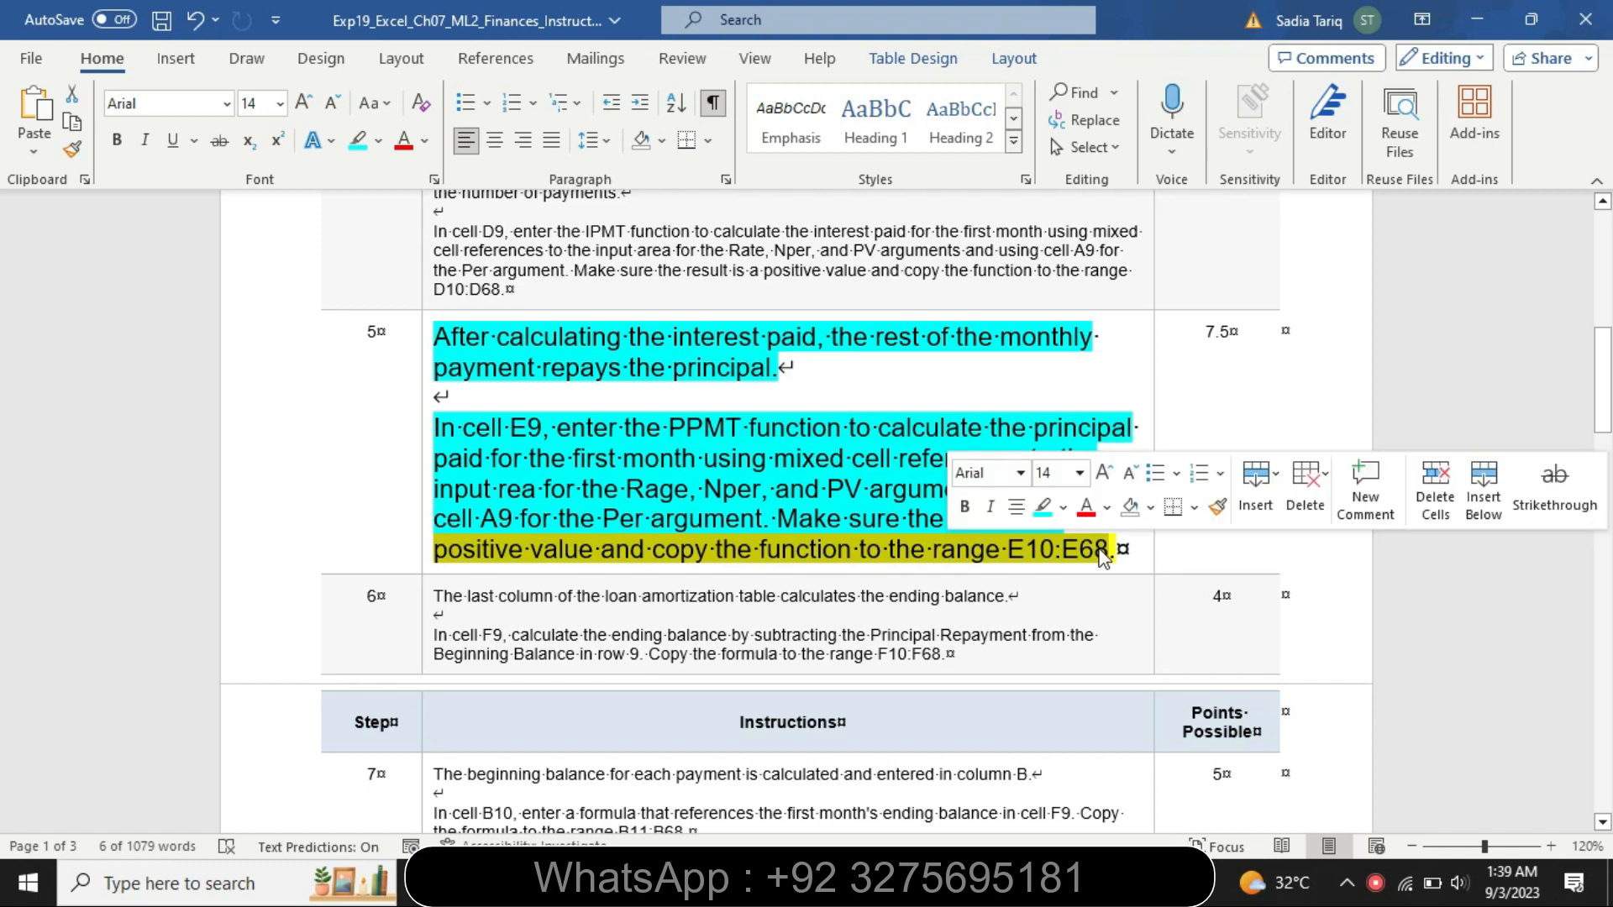
click(1035, 506)
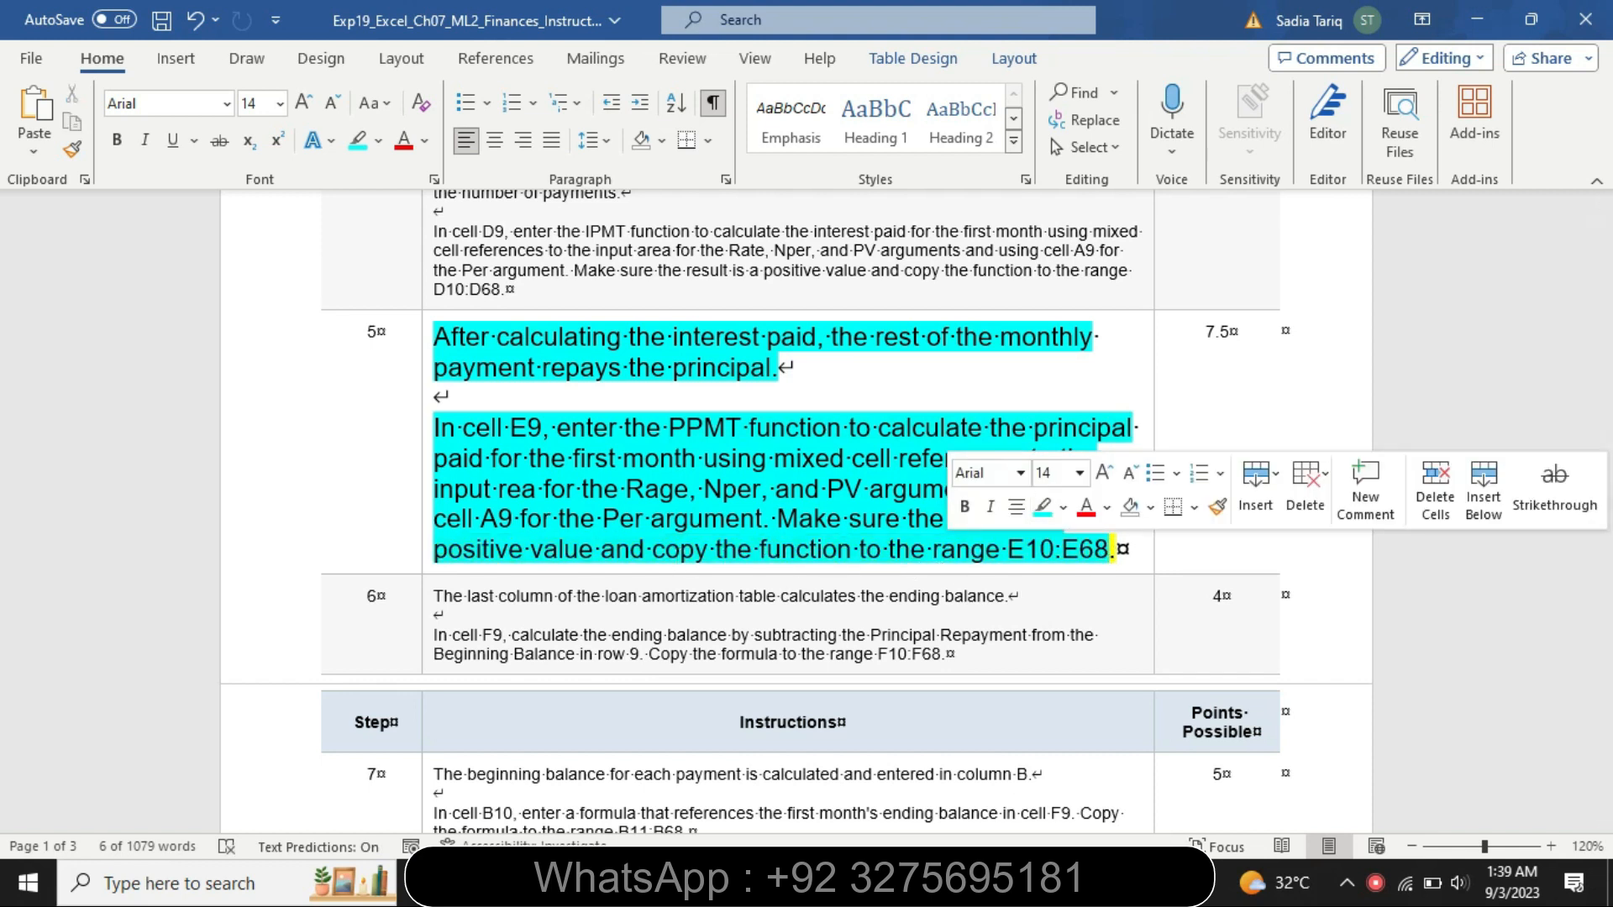
Copy the E9 principal repayment formula down to the range E10:E68
key(alt+Tab)
click(556, 492)
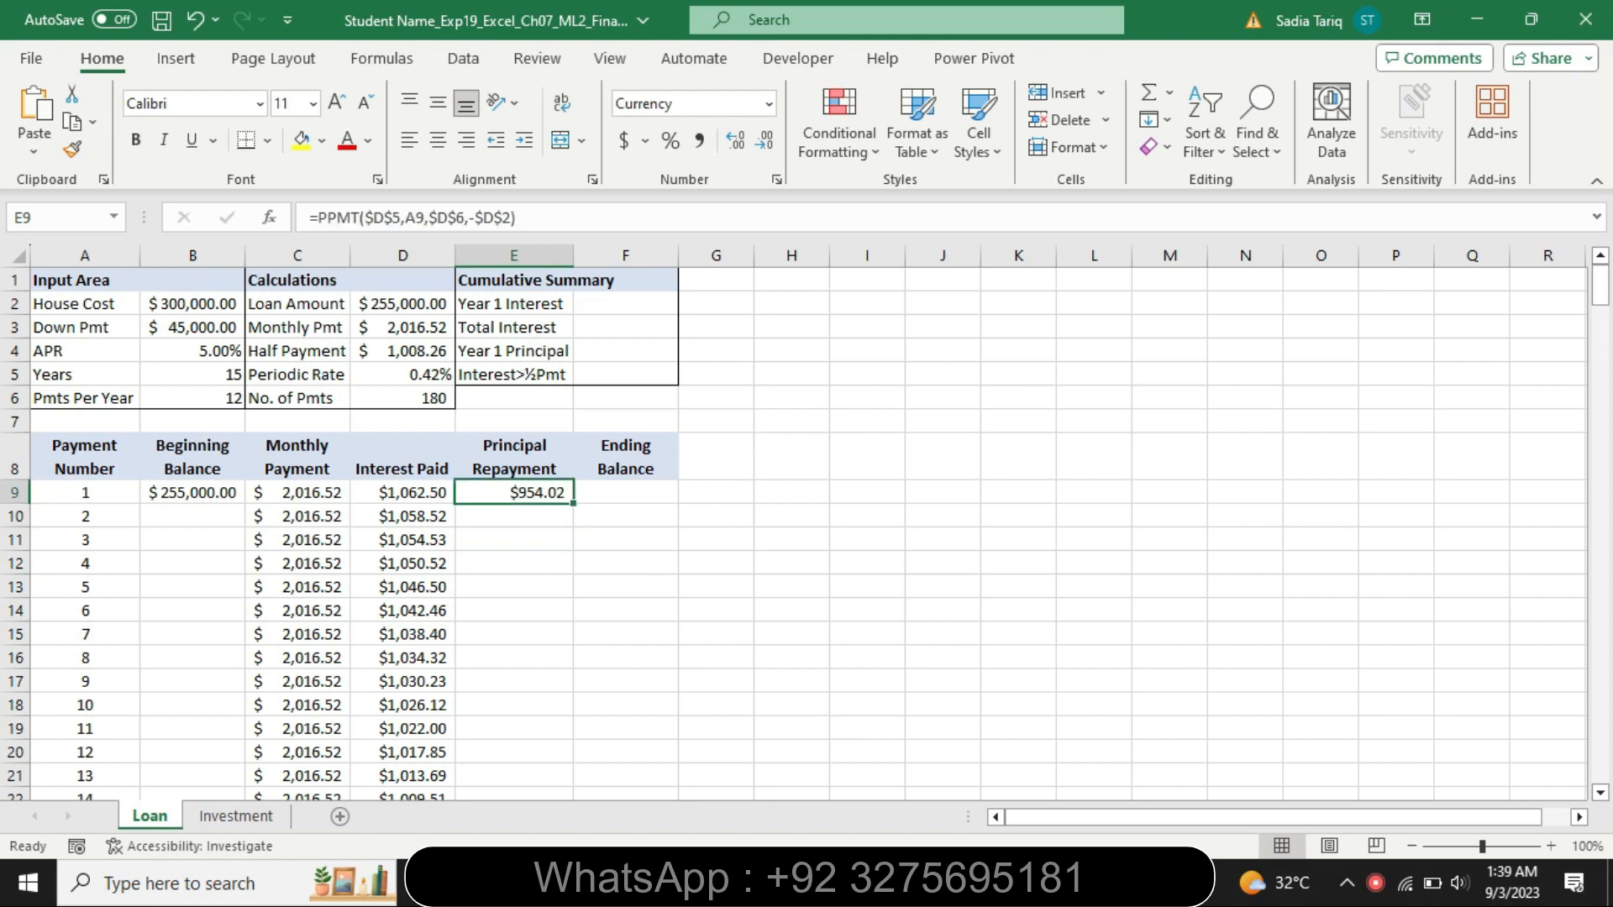
key(alt+Tab)
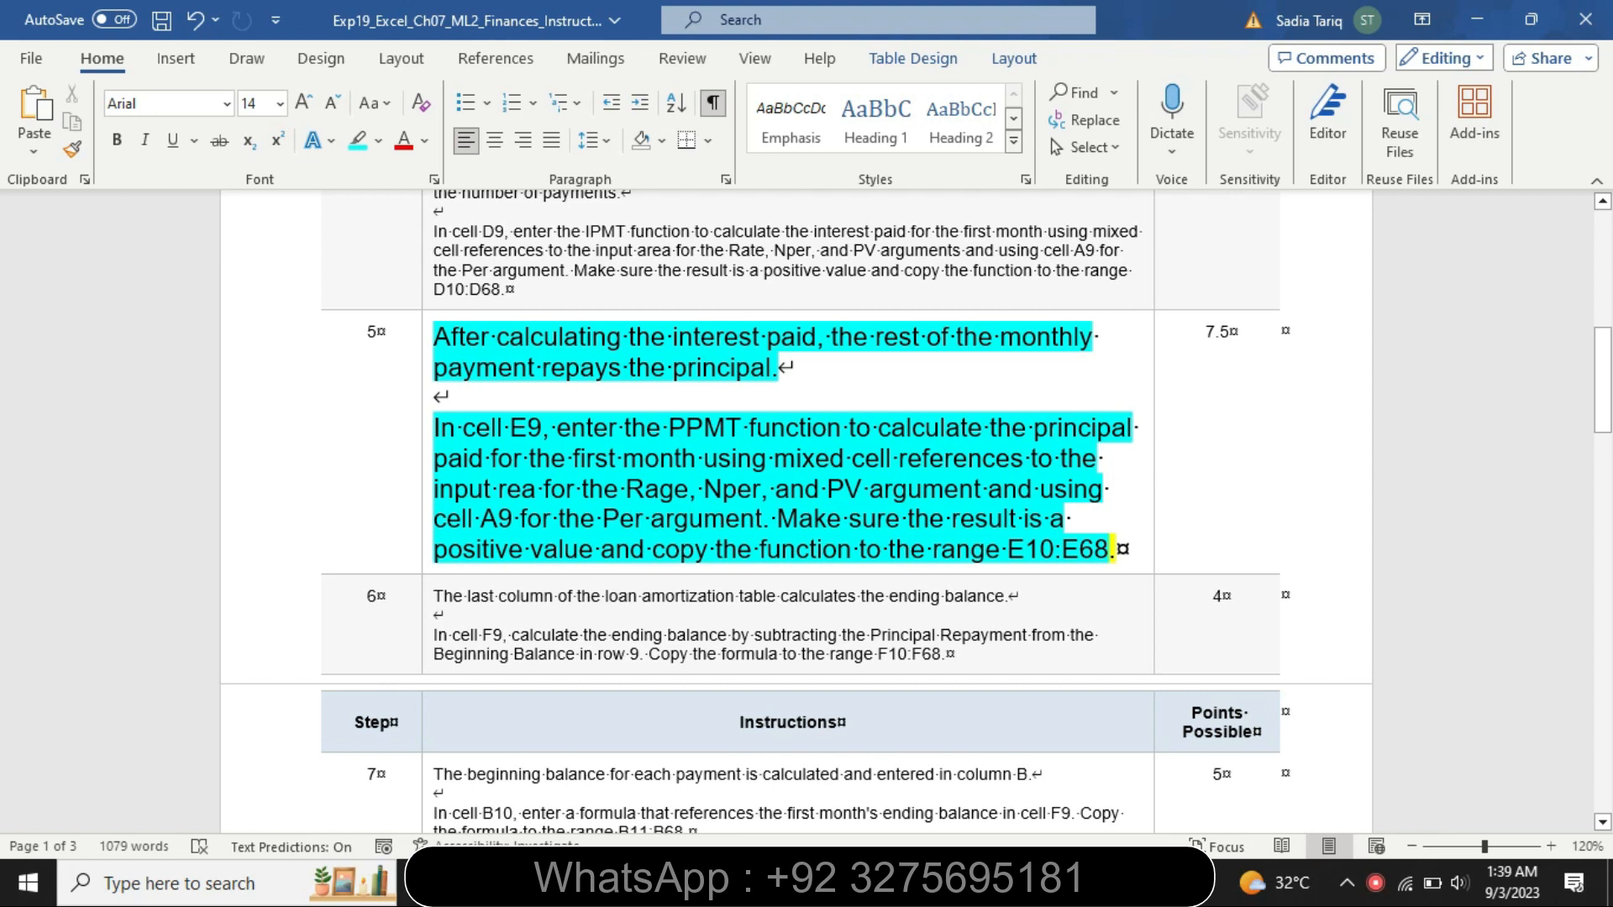
key(alt+Tab)
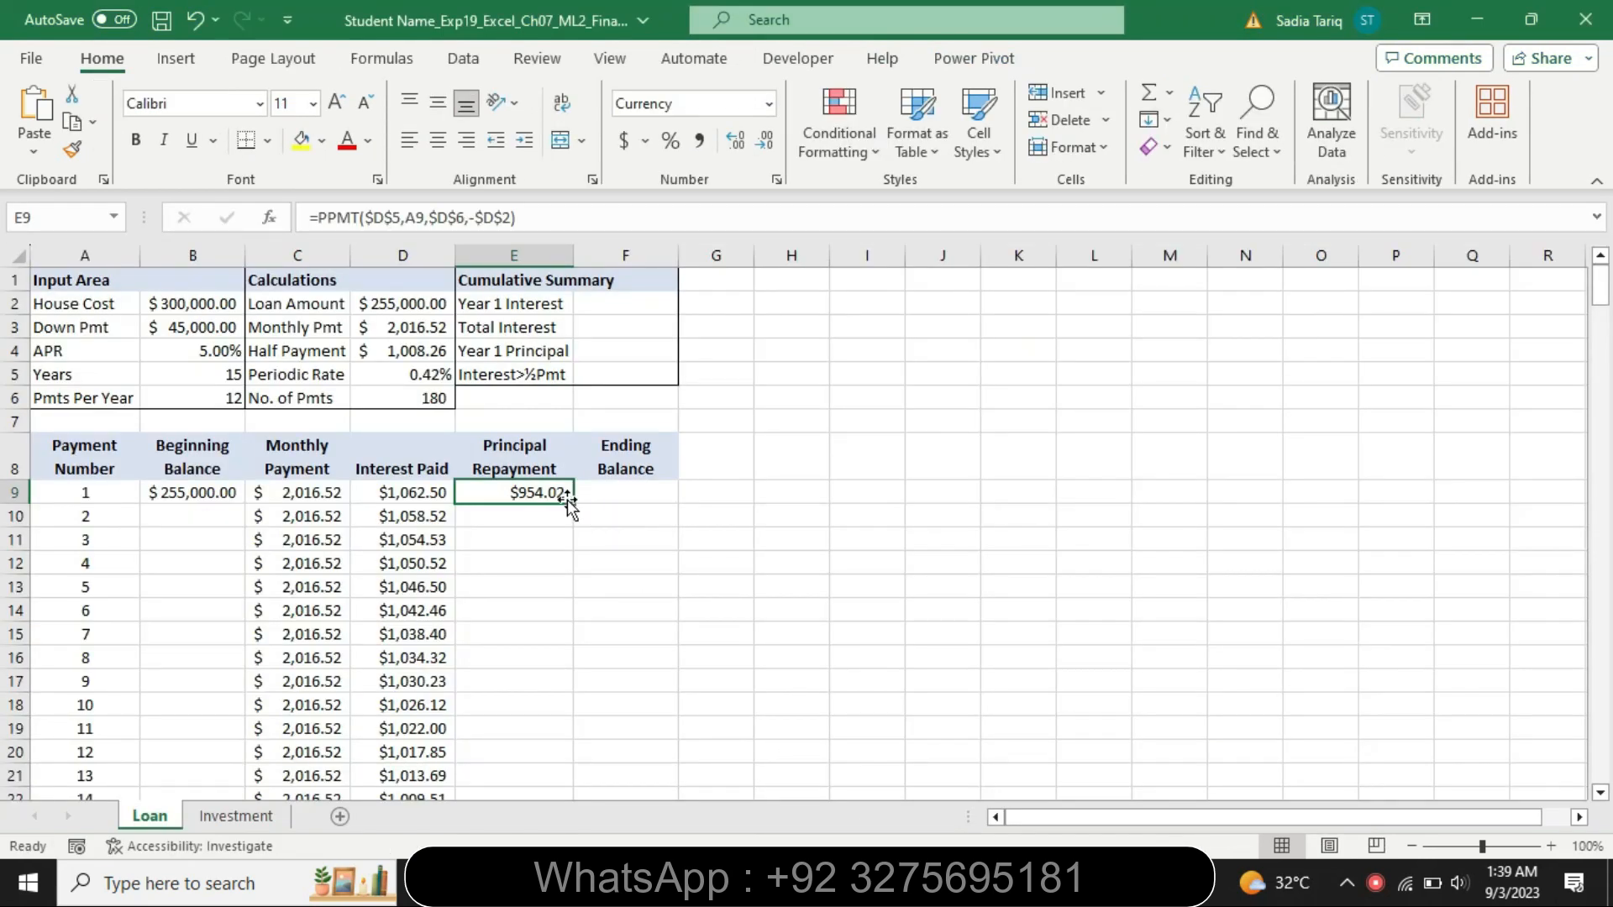
mouse_move(569, 504)
mouse_down()
mouse_move(570, 819)
mouse_move(549, 504)
mouse_up()
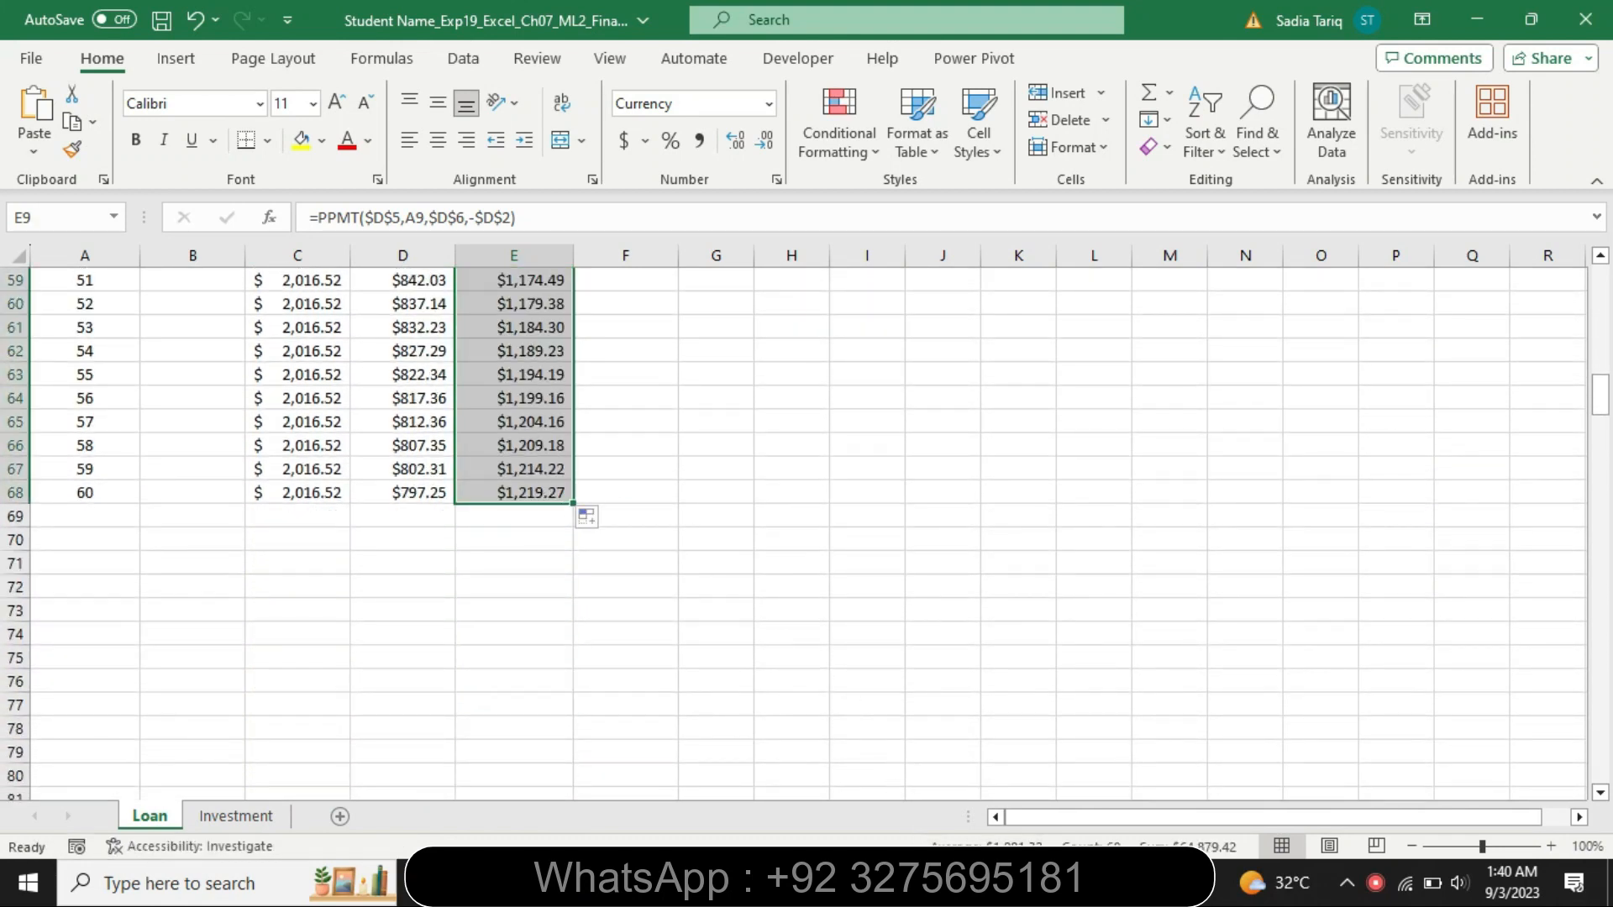
Restore the step 5 instructions to 9 pt and remove their highlighting
key(alt+Tab)
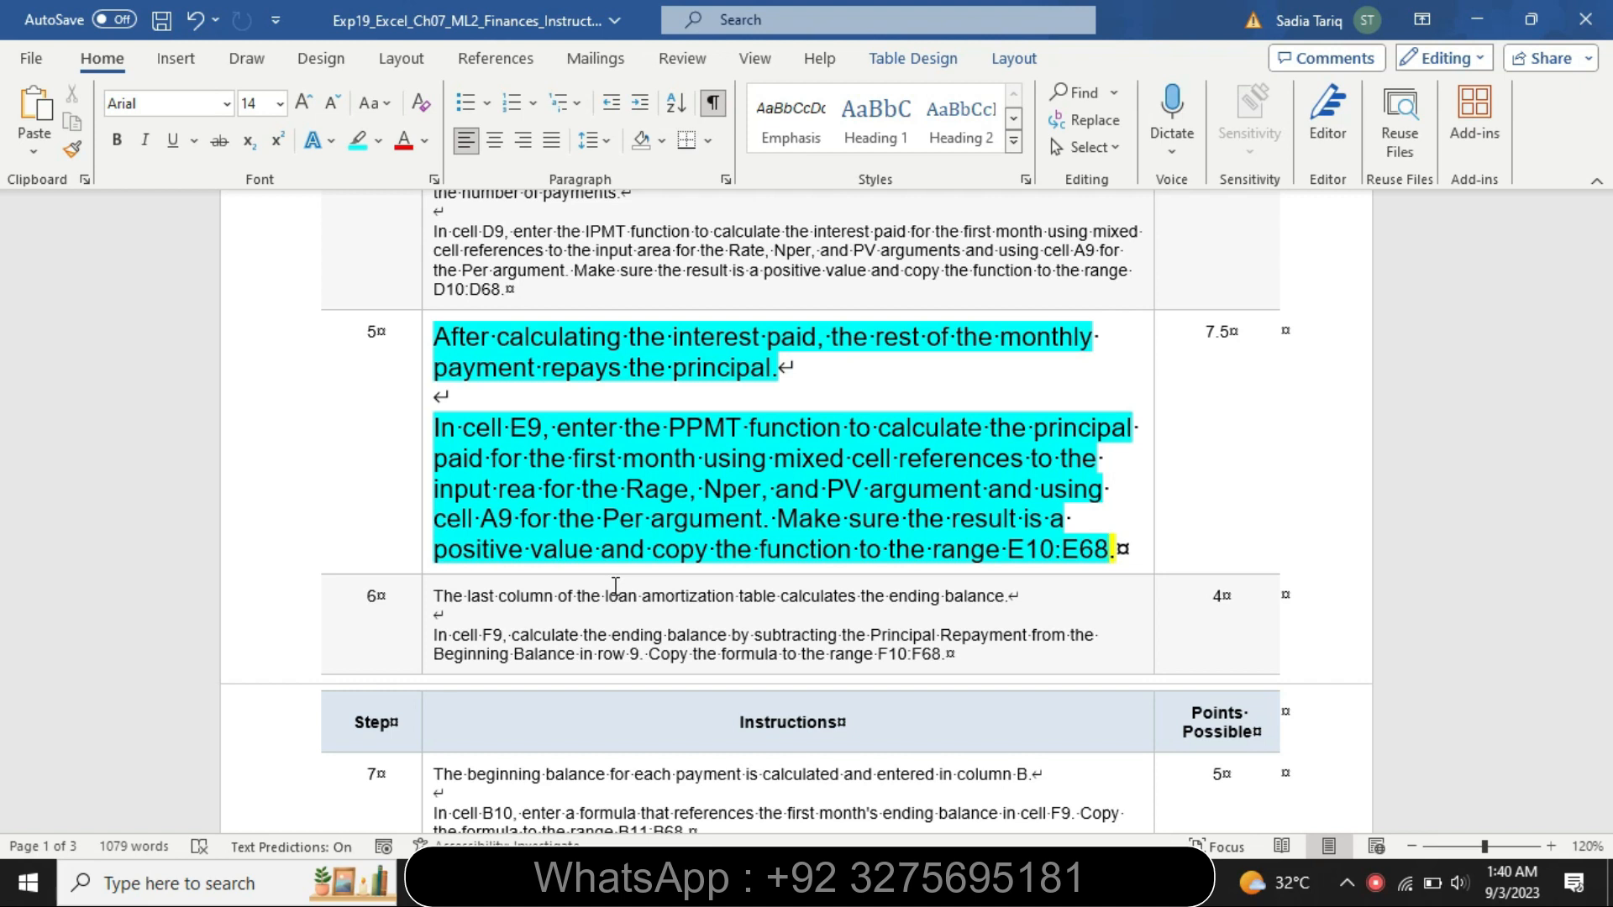
click(426, 564)
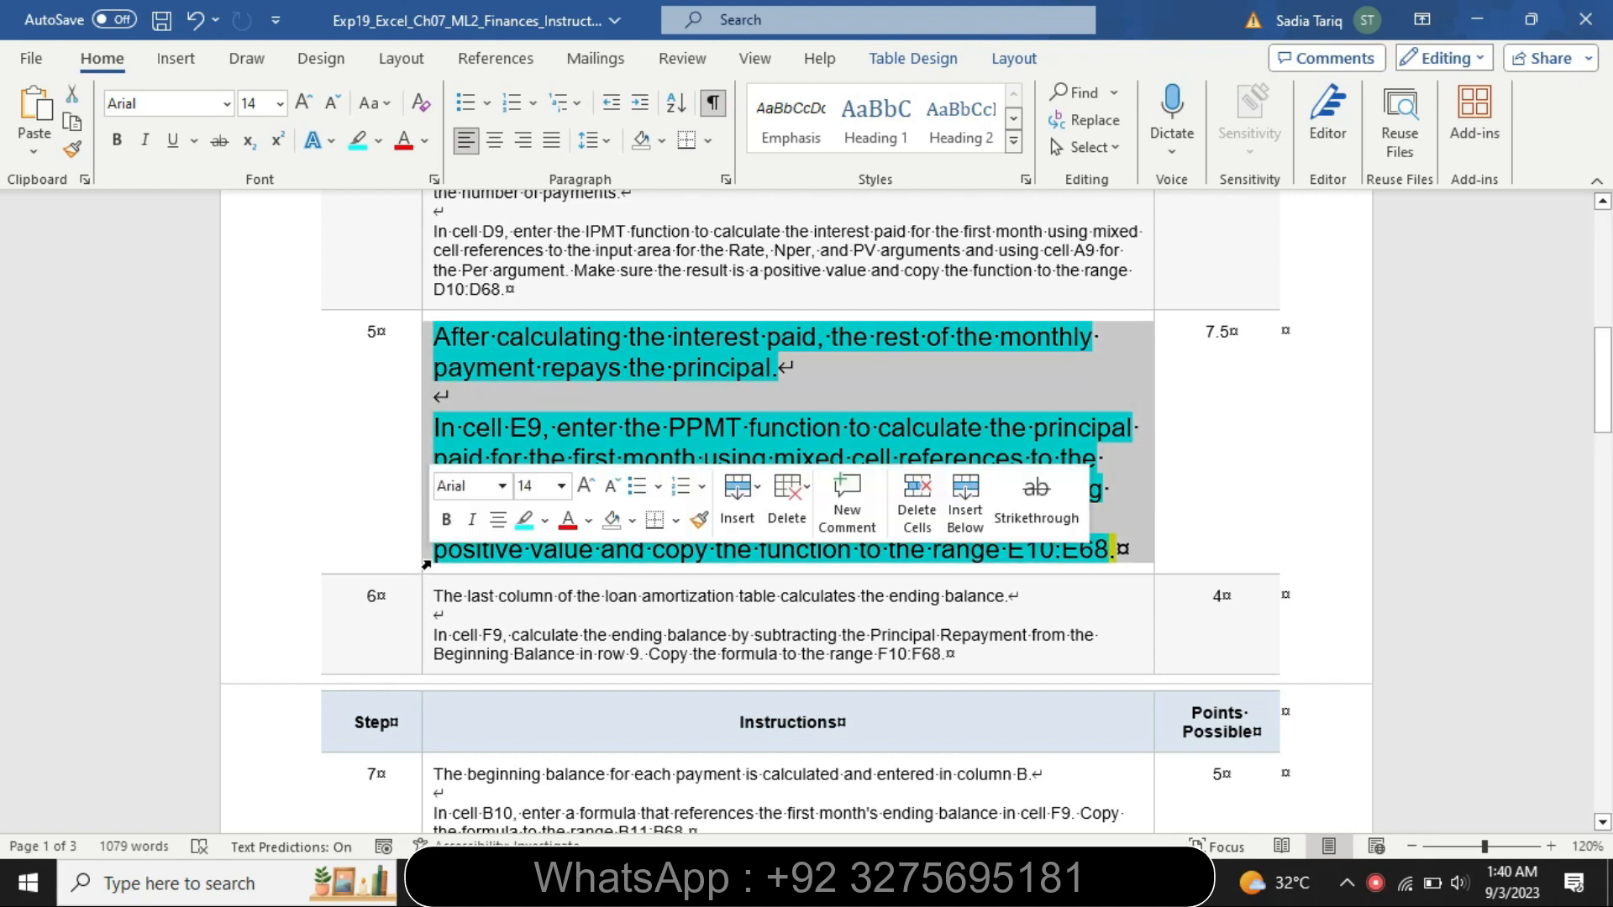
click(561, 486)
click(536, 77)
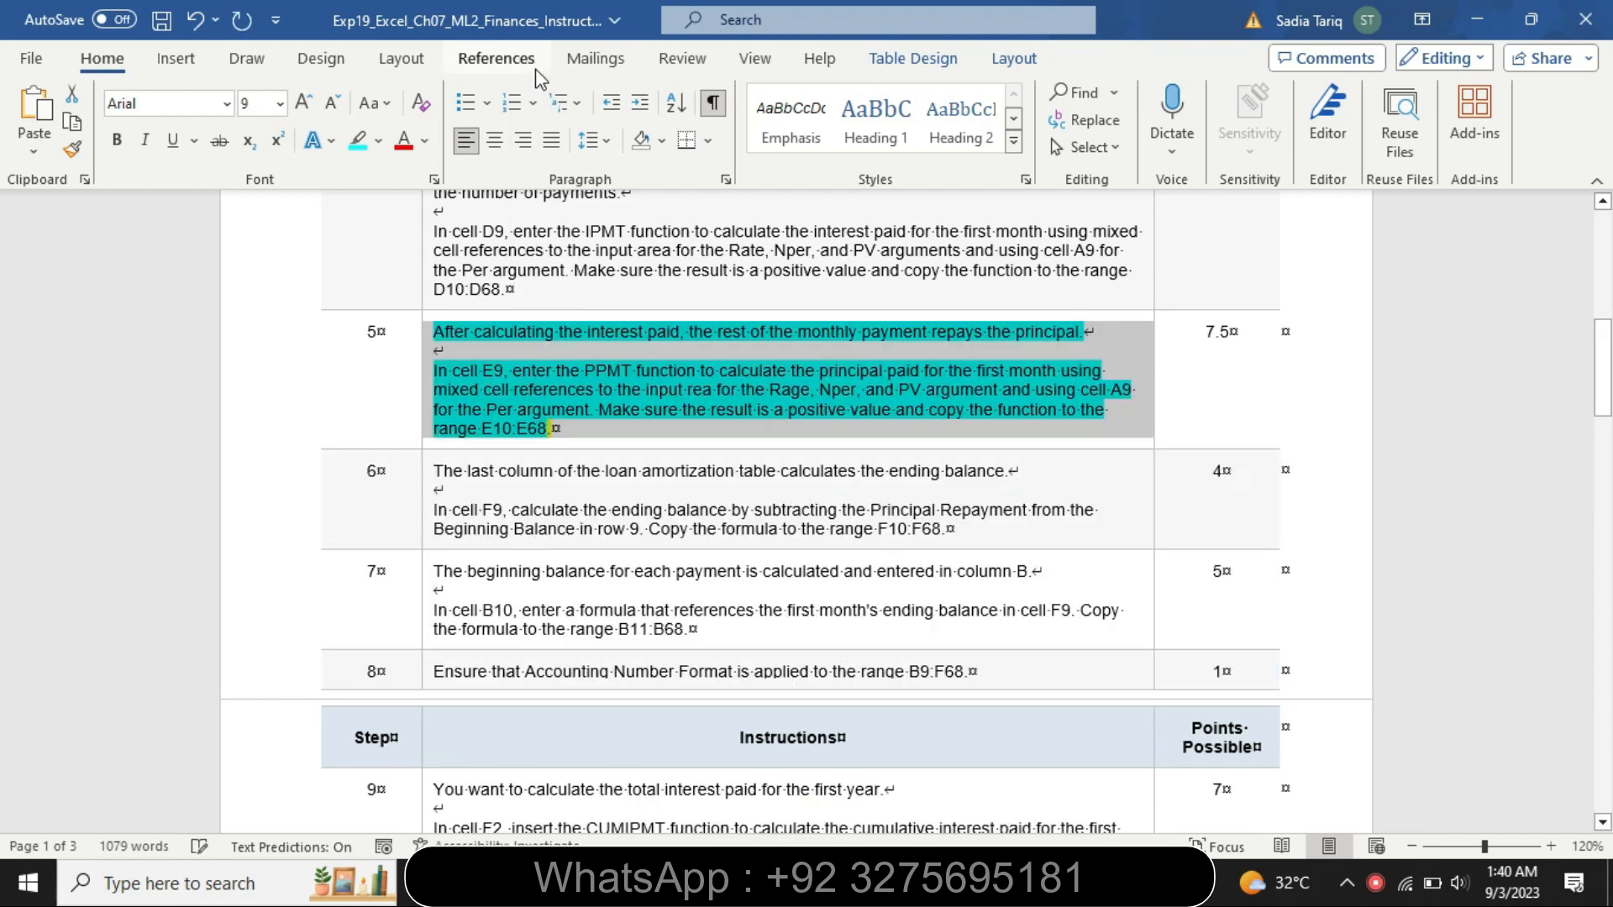
click(383, 144)
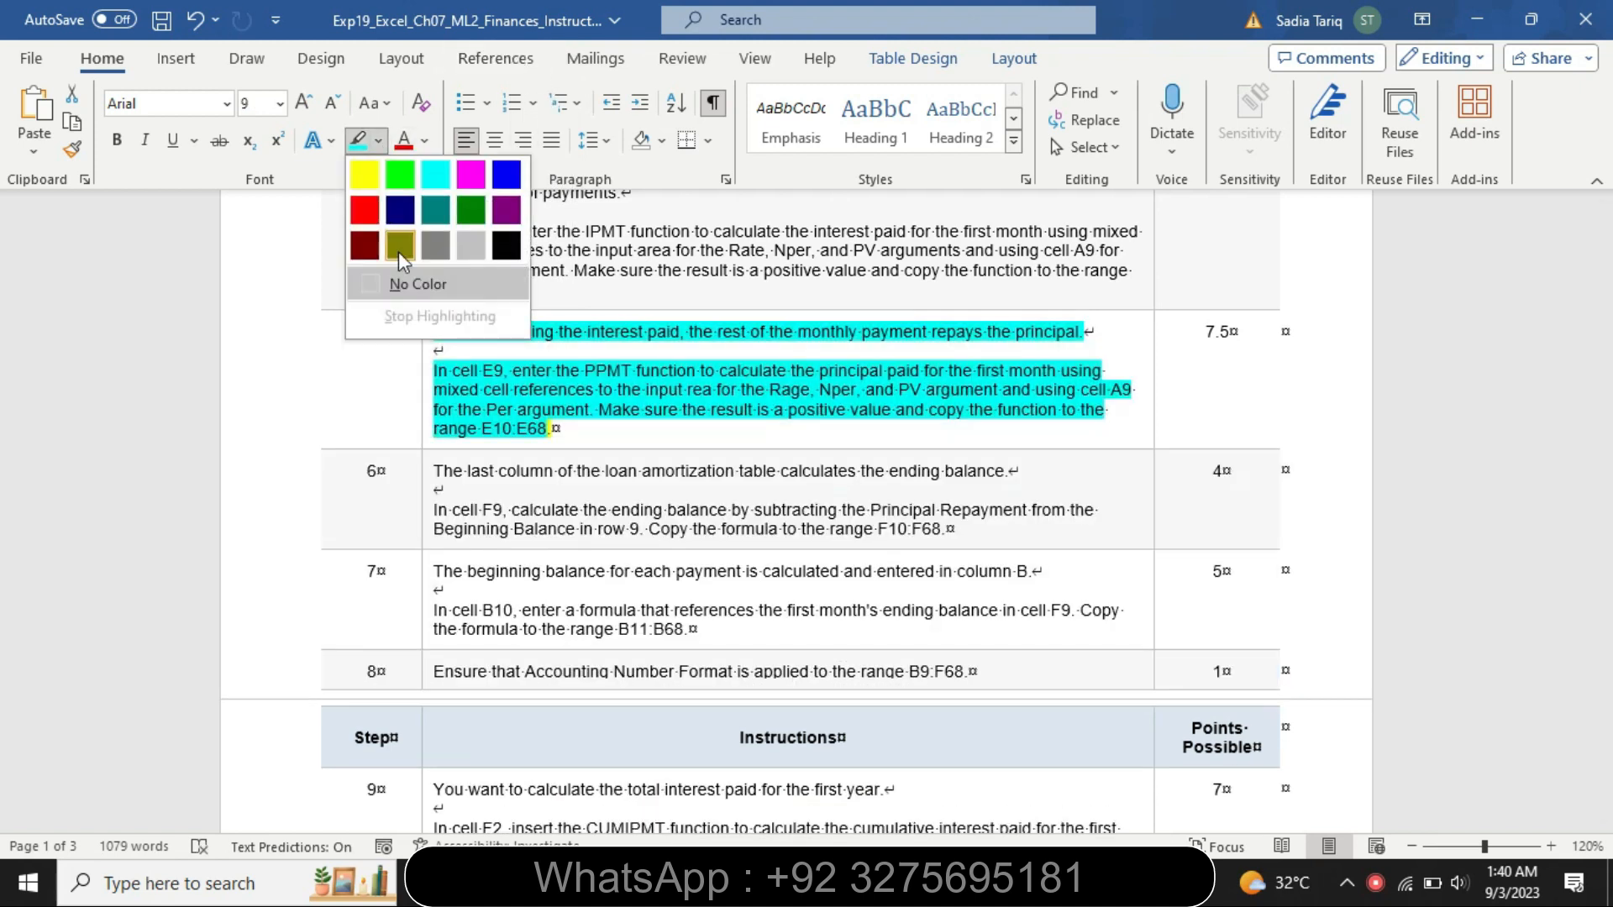
click(402, 279)
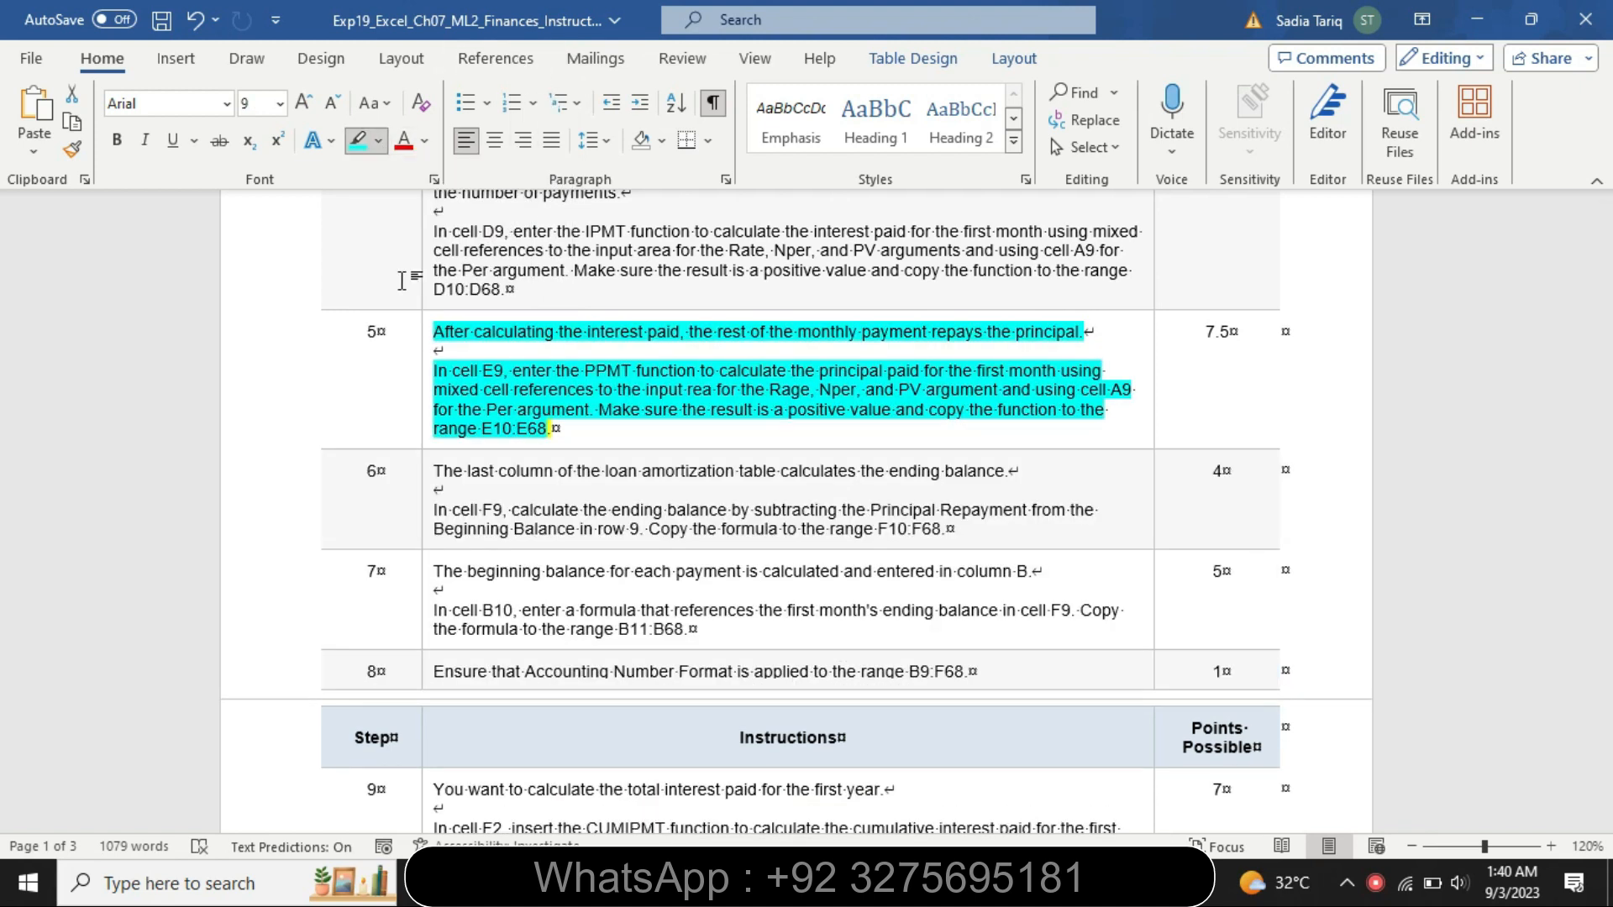
Enlarge the step 6 instructions to 16 pt and highlight them in yellow
click(426, 489)
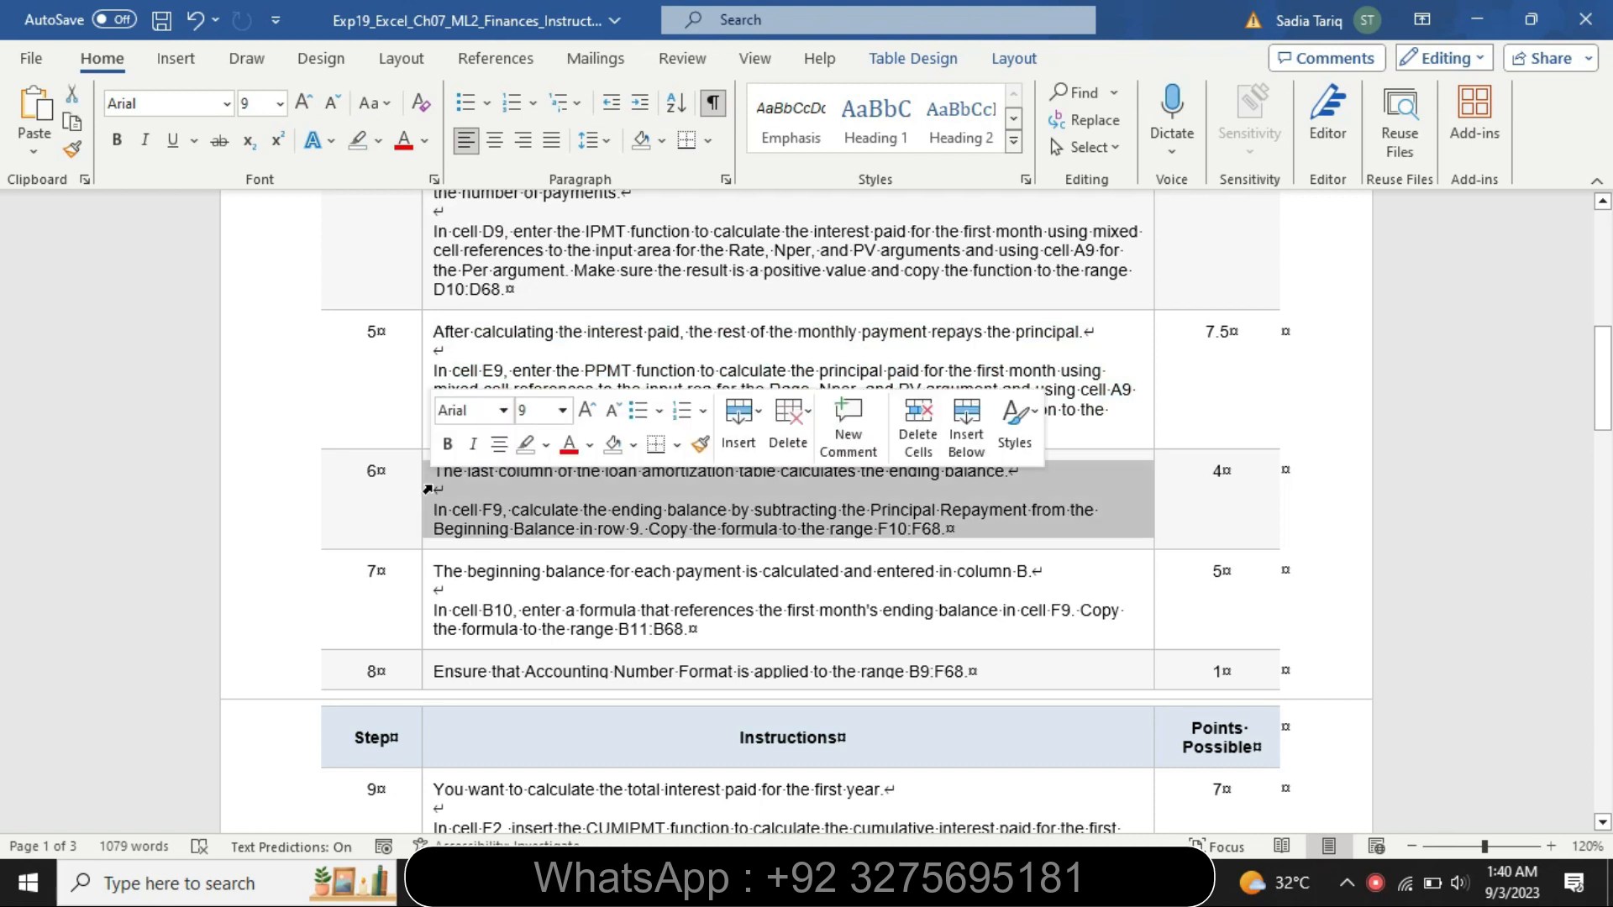
click(562, 410)
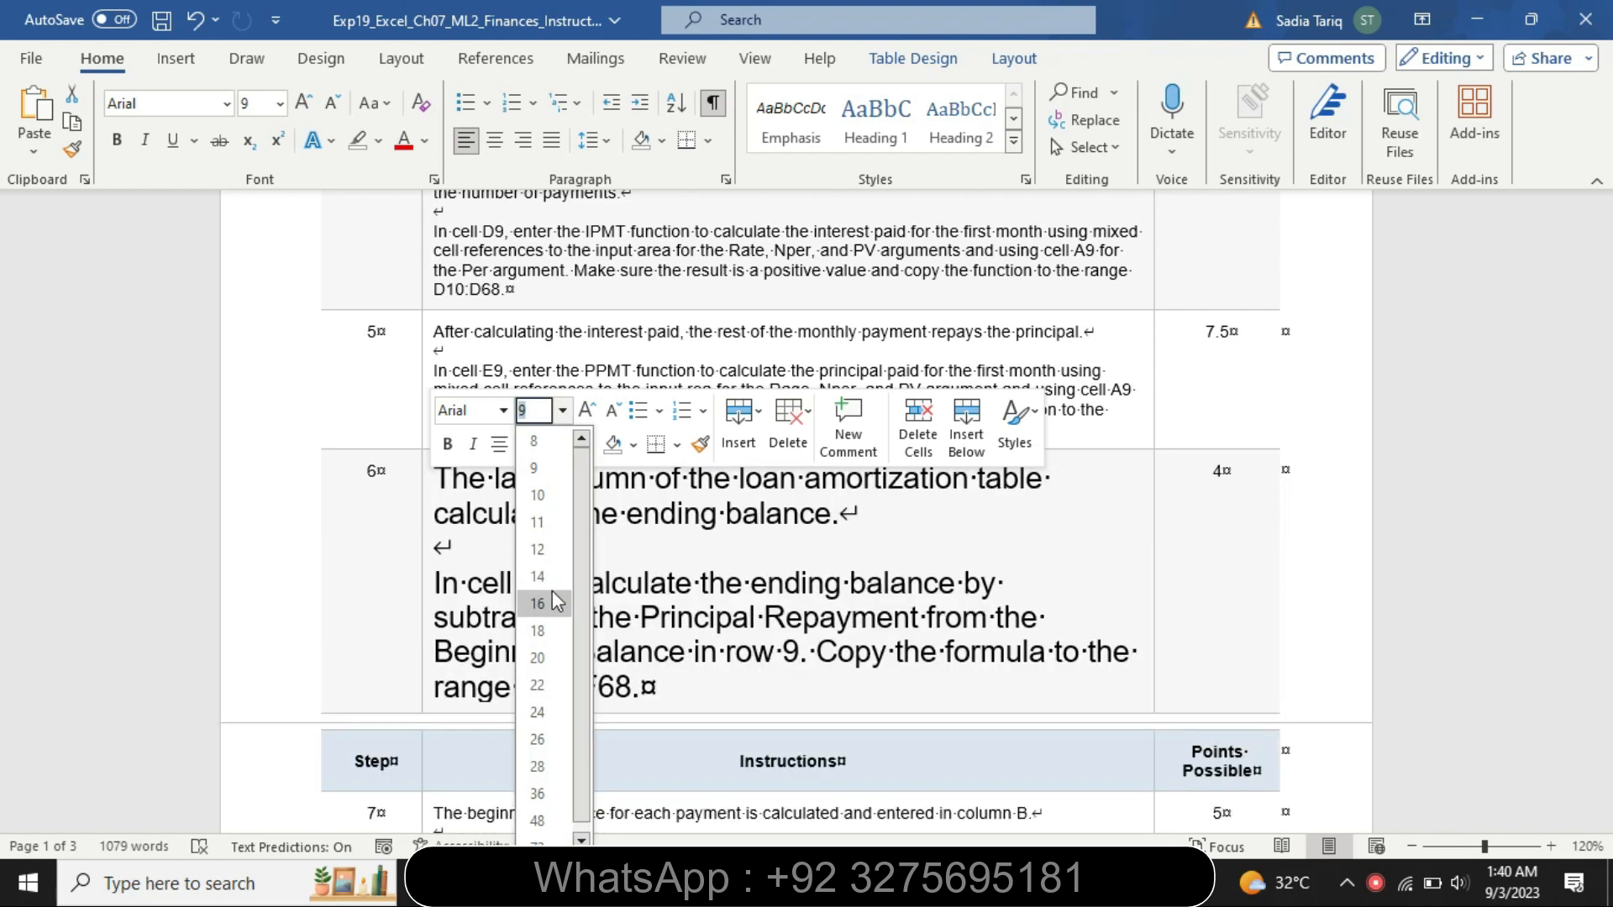
click(553, 598)
click(545, 444)
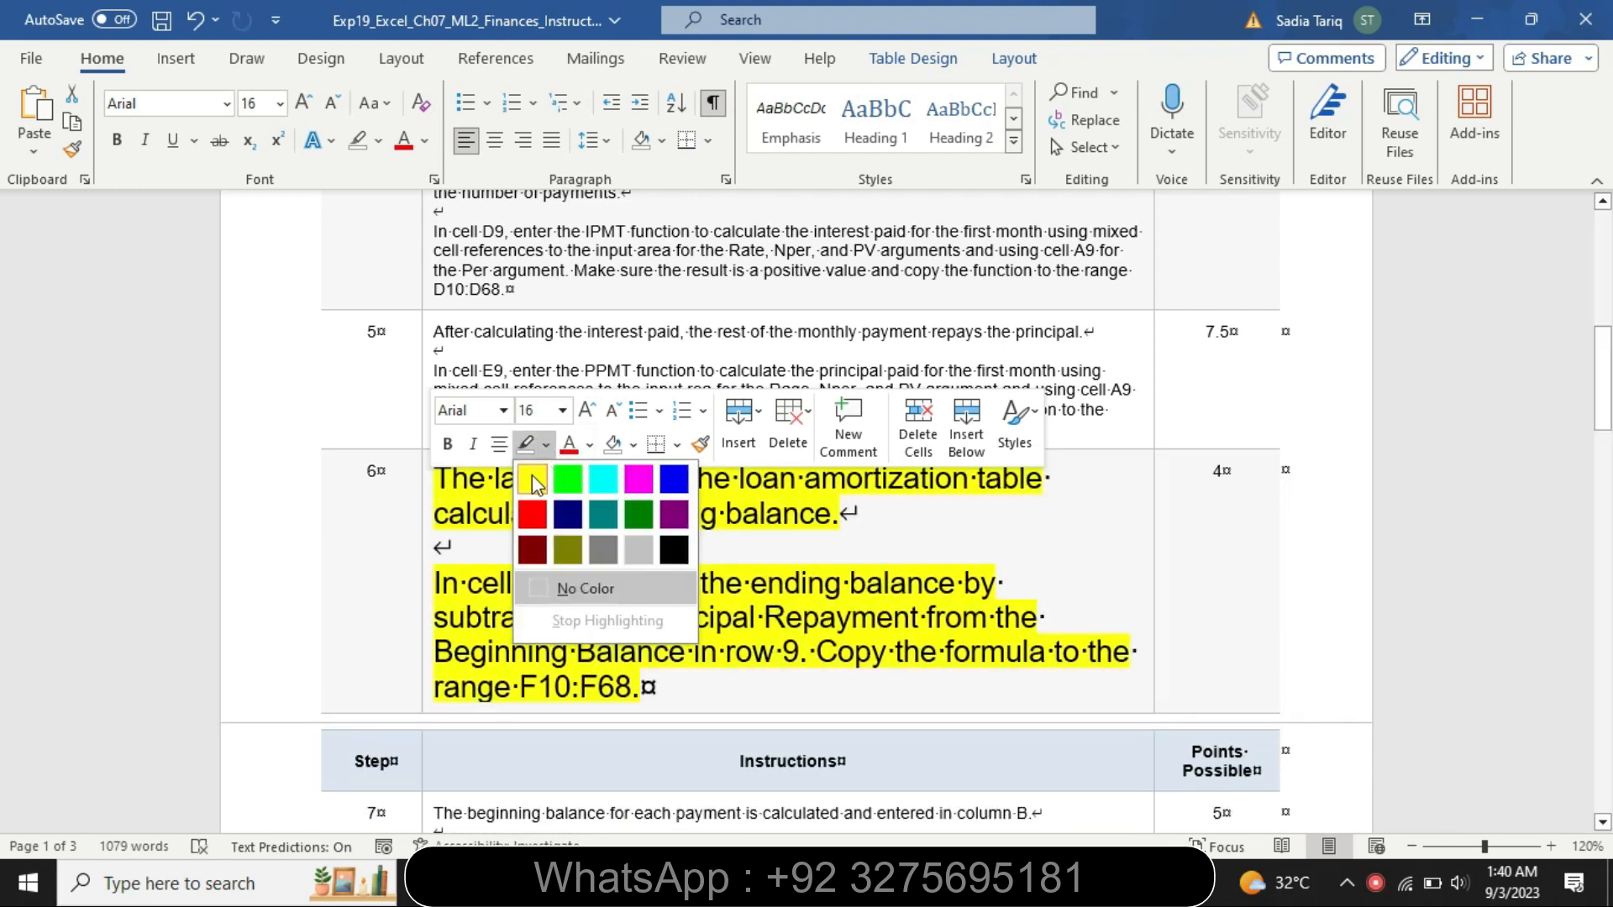
click(532, 479)
drag(1605, 379, 1609, 399)
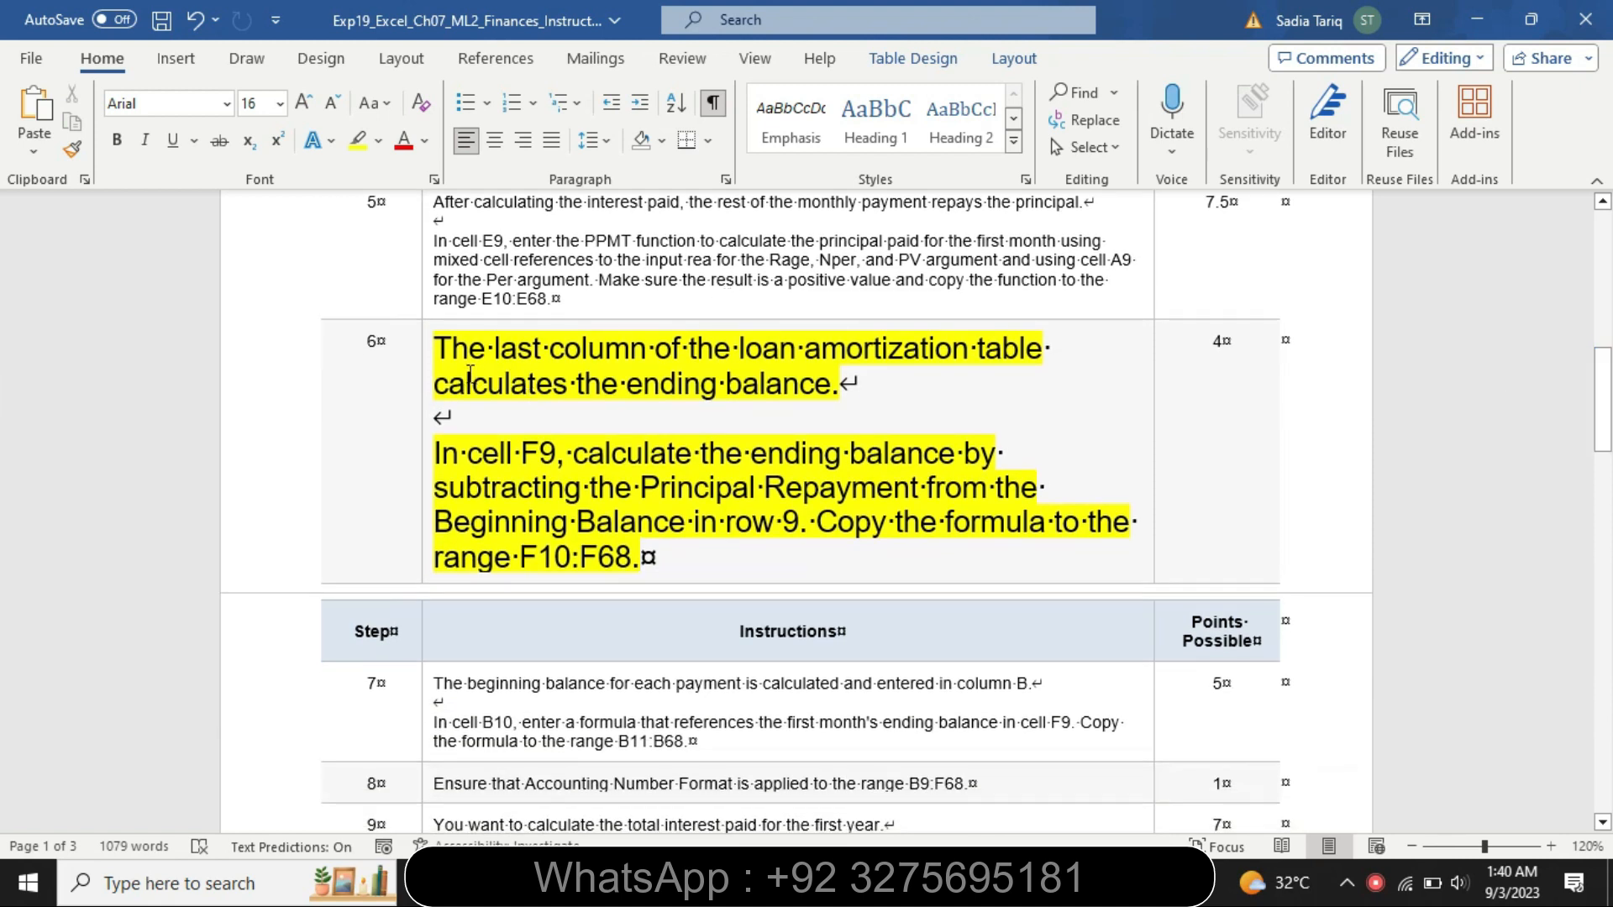
Highlight the first paragraph and the opening sentence of step 6's instructions in turquoise
drag(443, 349, 856, 420)
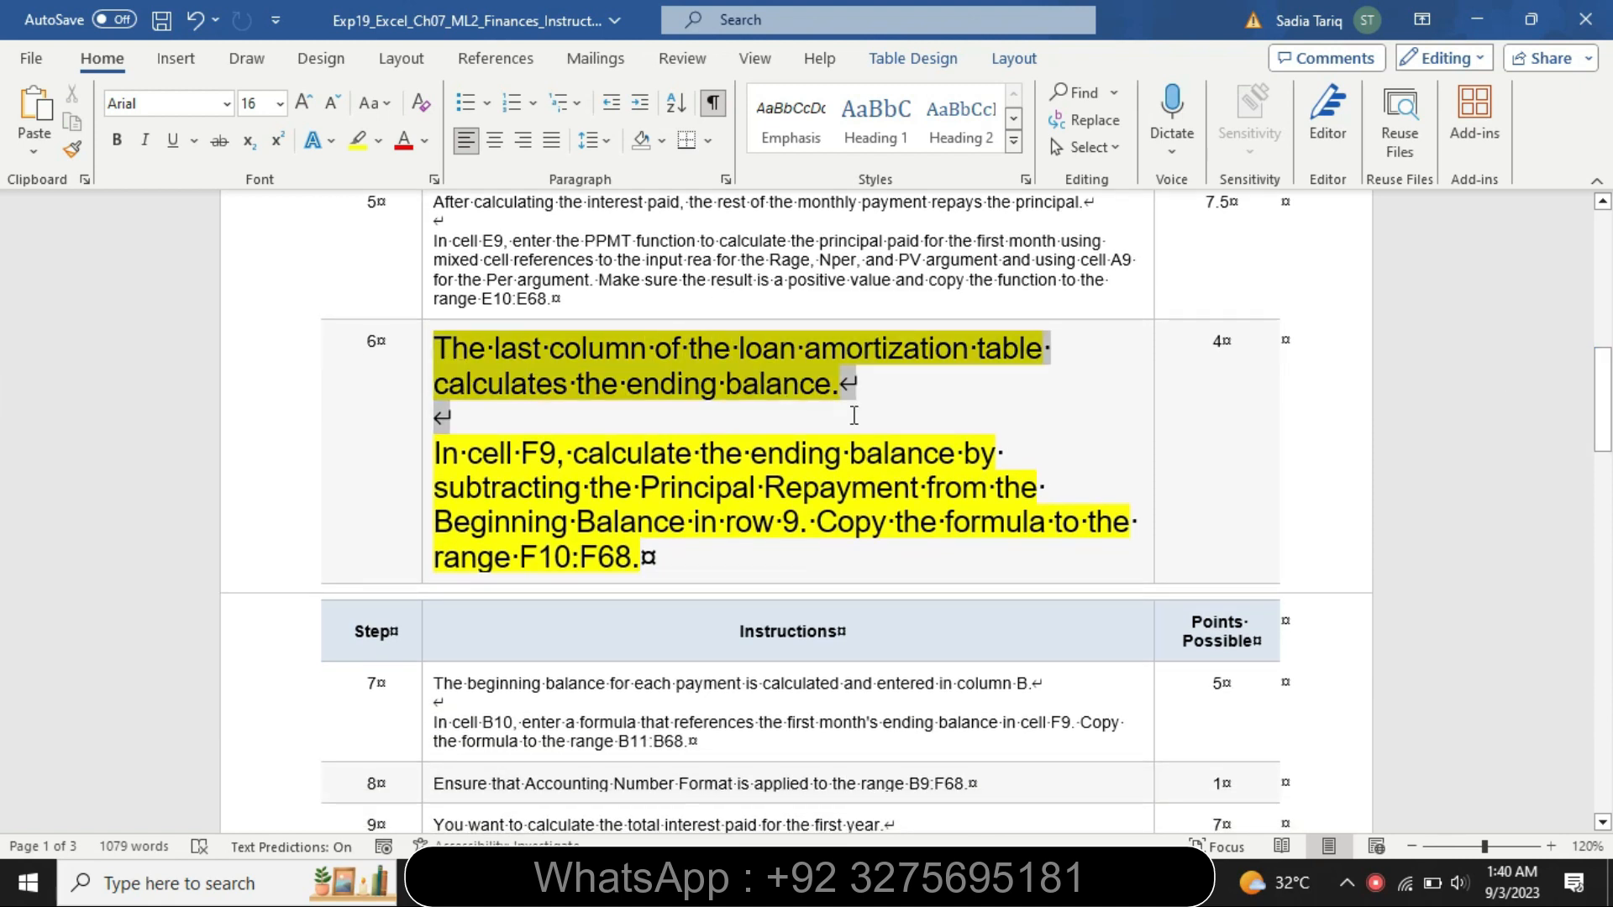
click(966, 384)
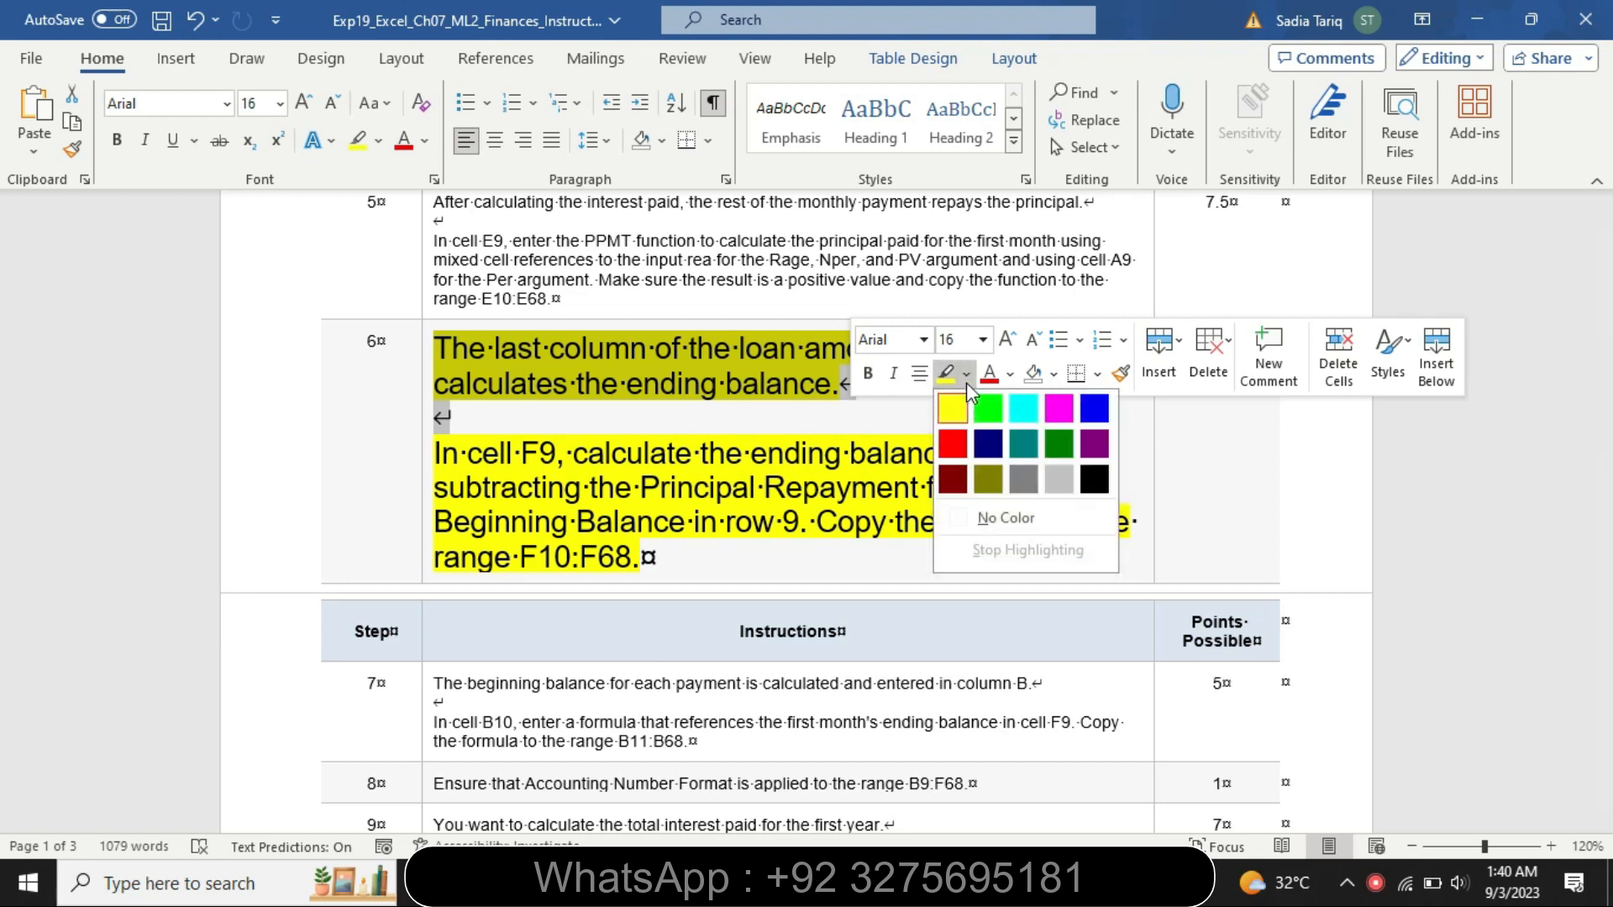
click(1013, 409)
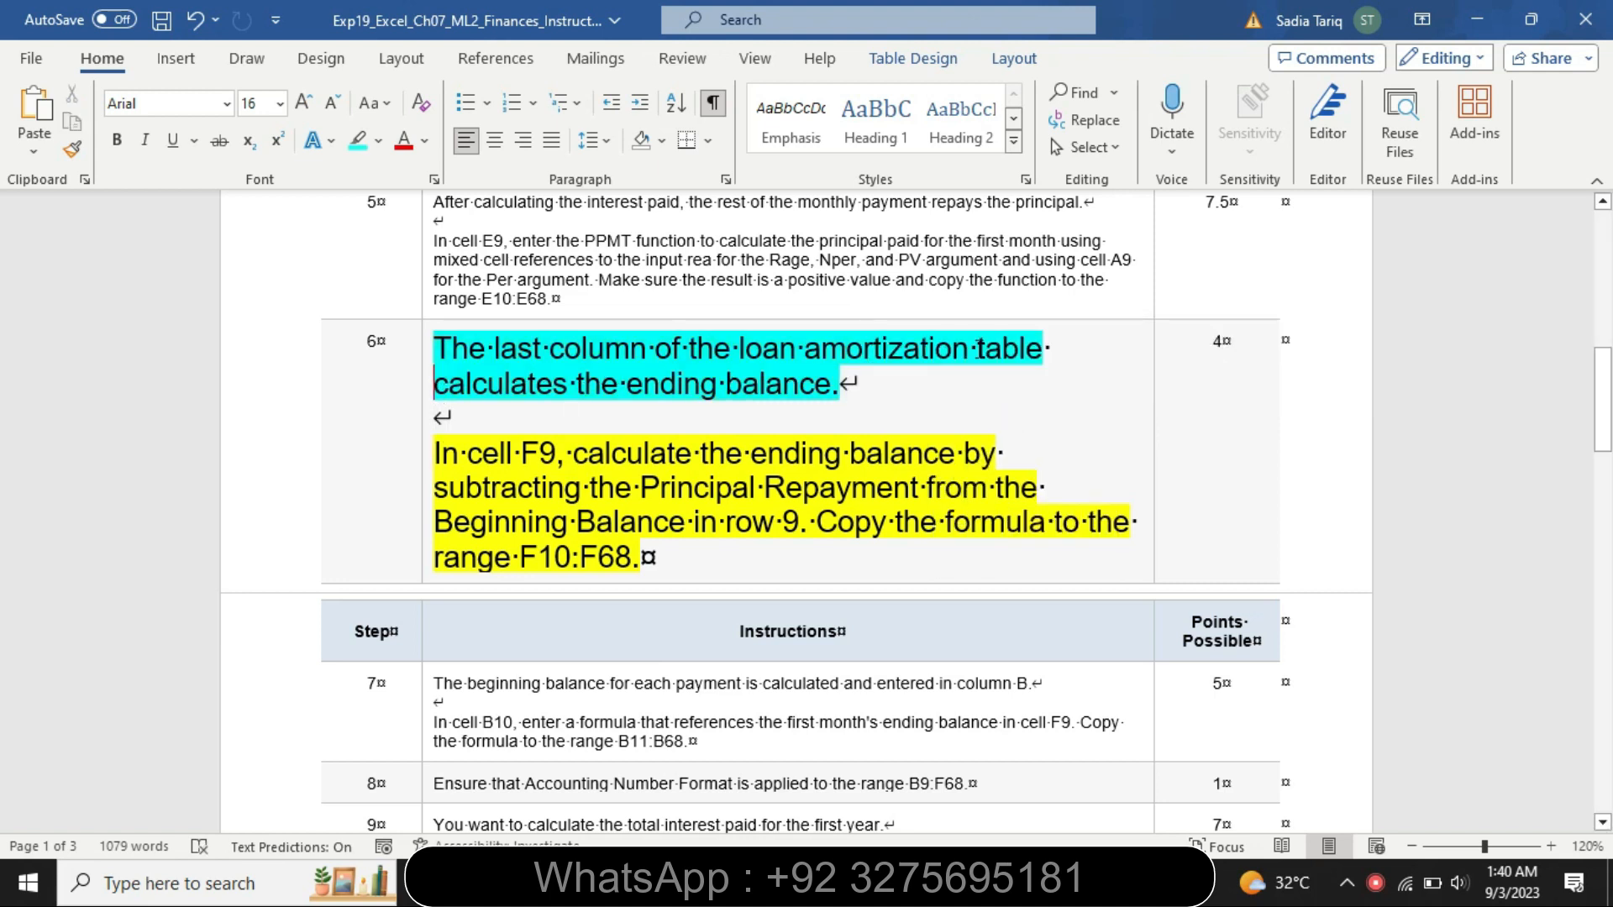
drag(438, 454, 805, 525)
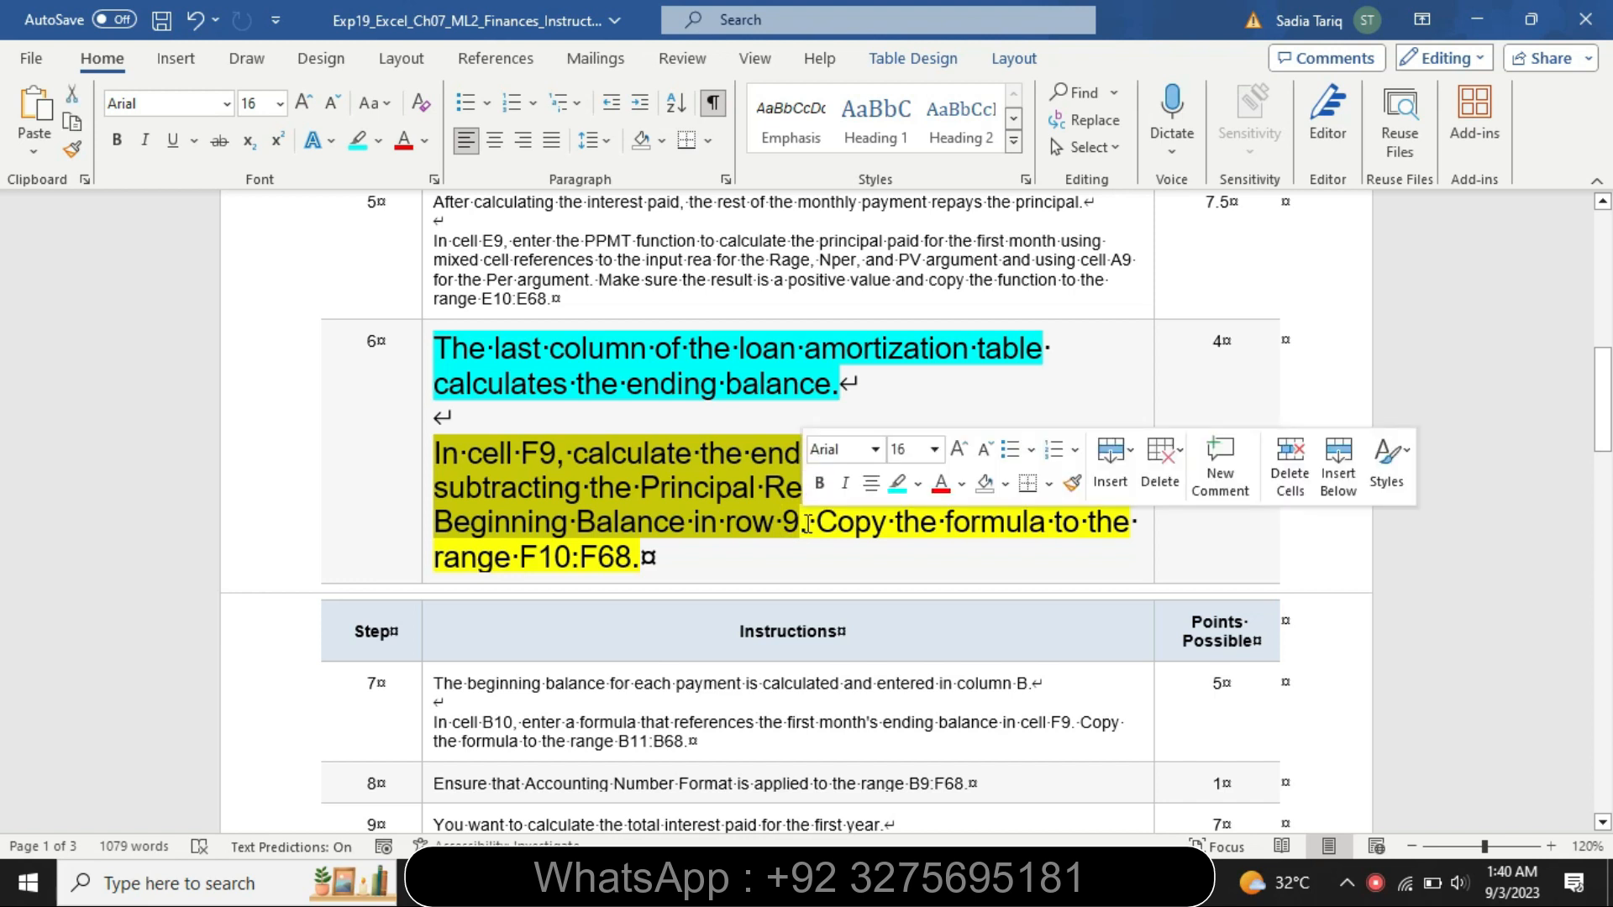
click(898, 483)
click(462, 477)
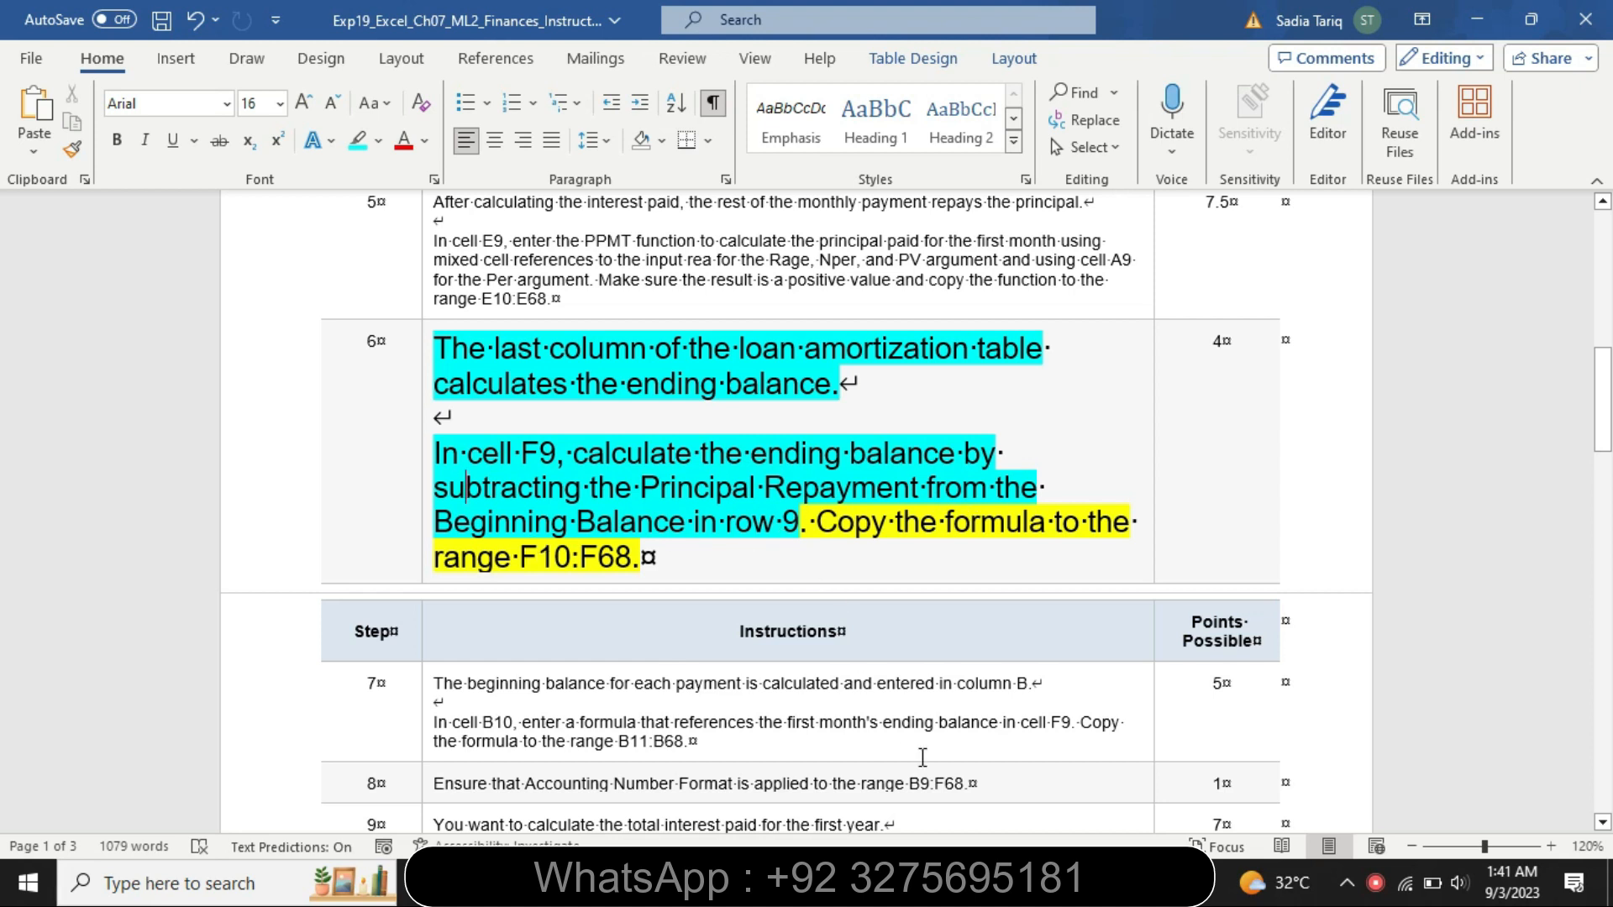
In cell F9 of the Loan sheet, enter the ending balance formula =B9-E9
key(alt+Tab)
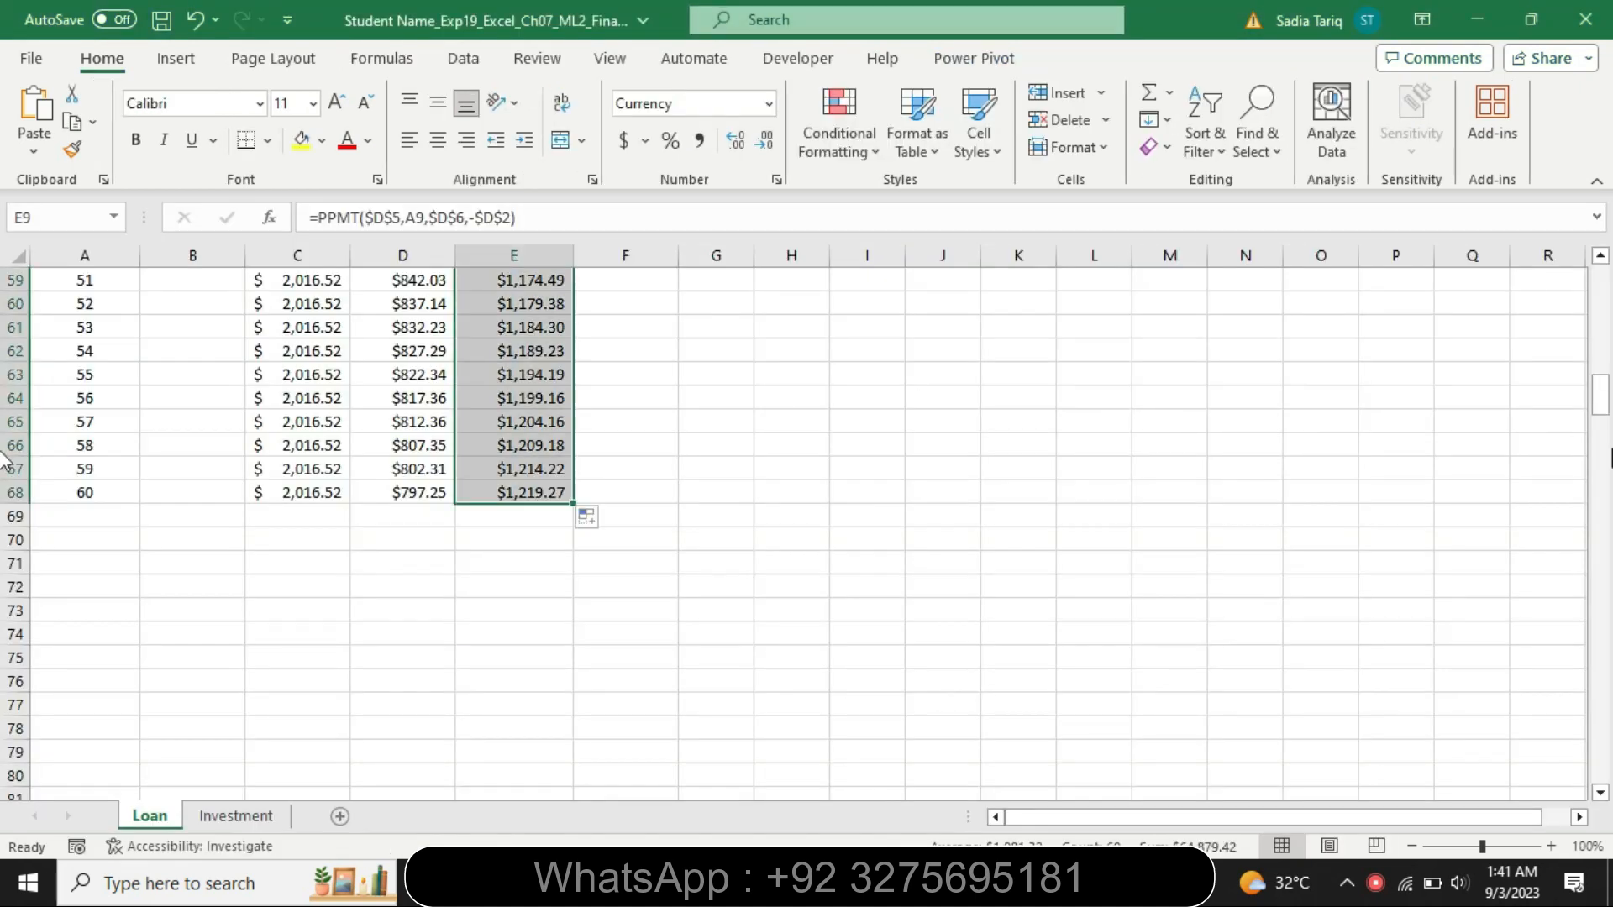
click(1601, 433)
drag(1600, 430, 1584, 275)
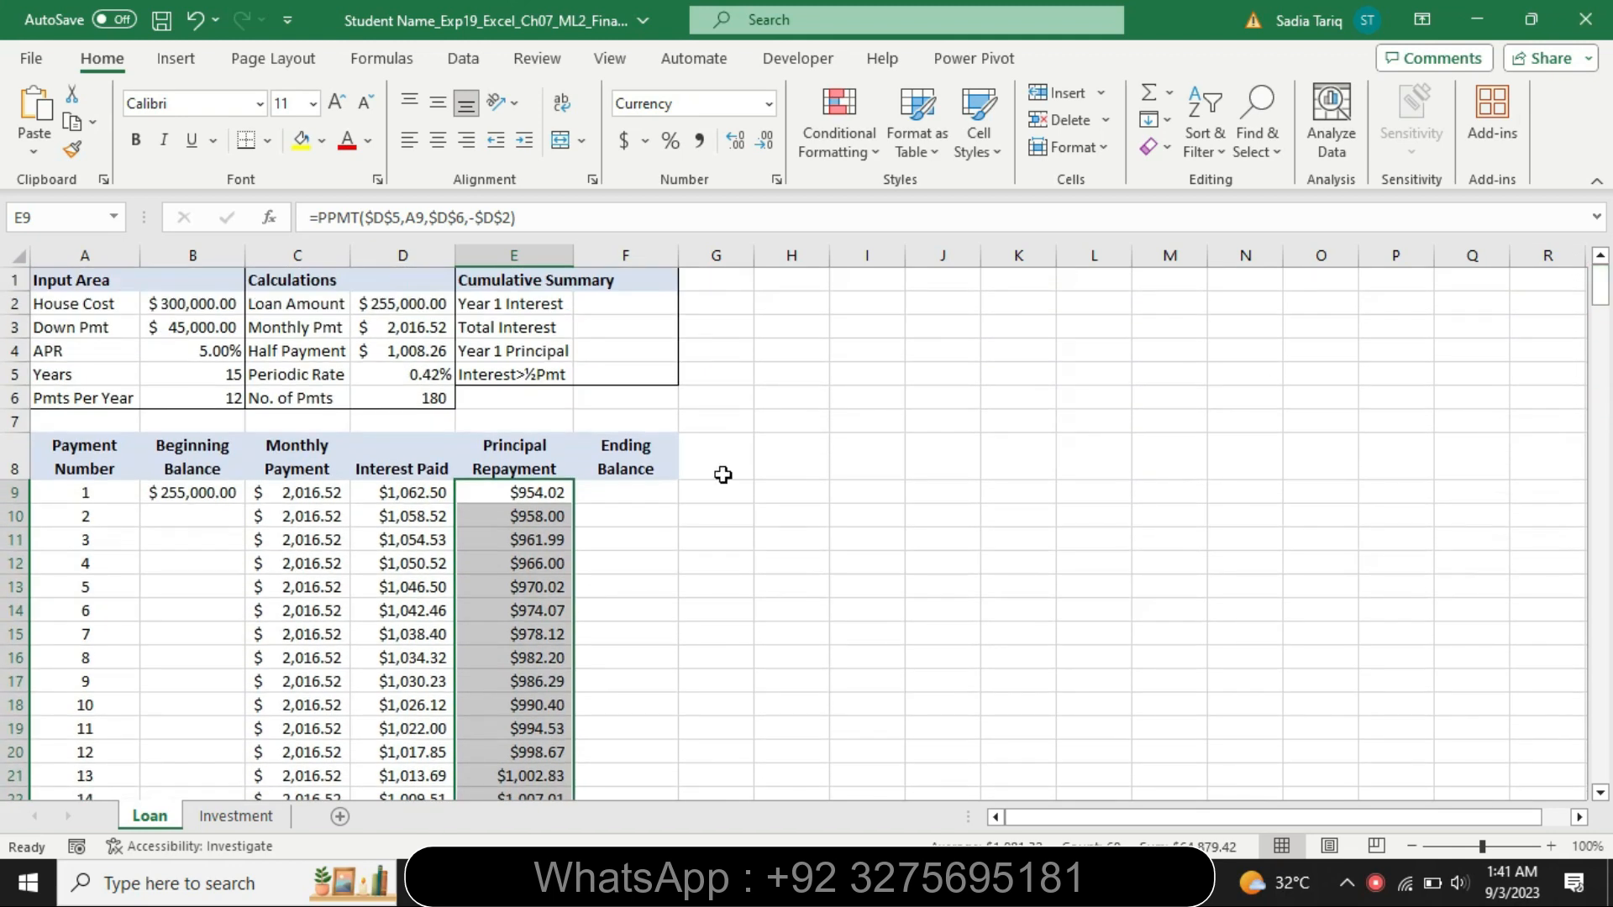
click(609, 494)
text(=)
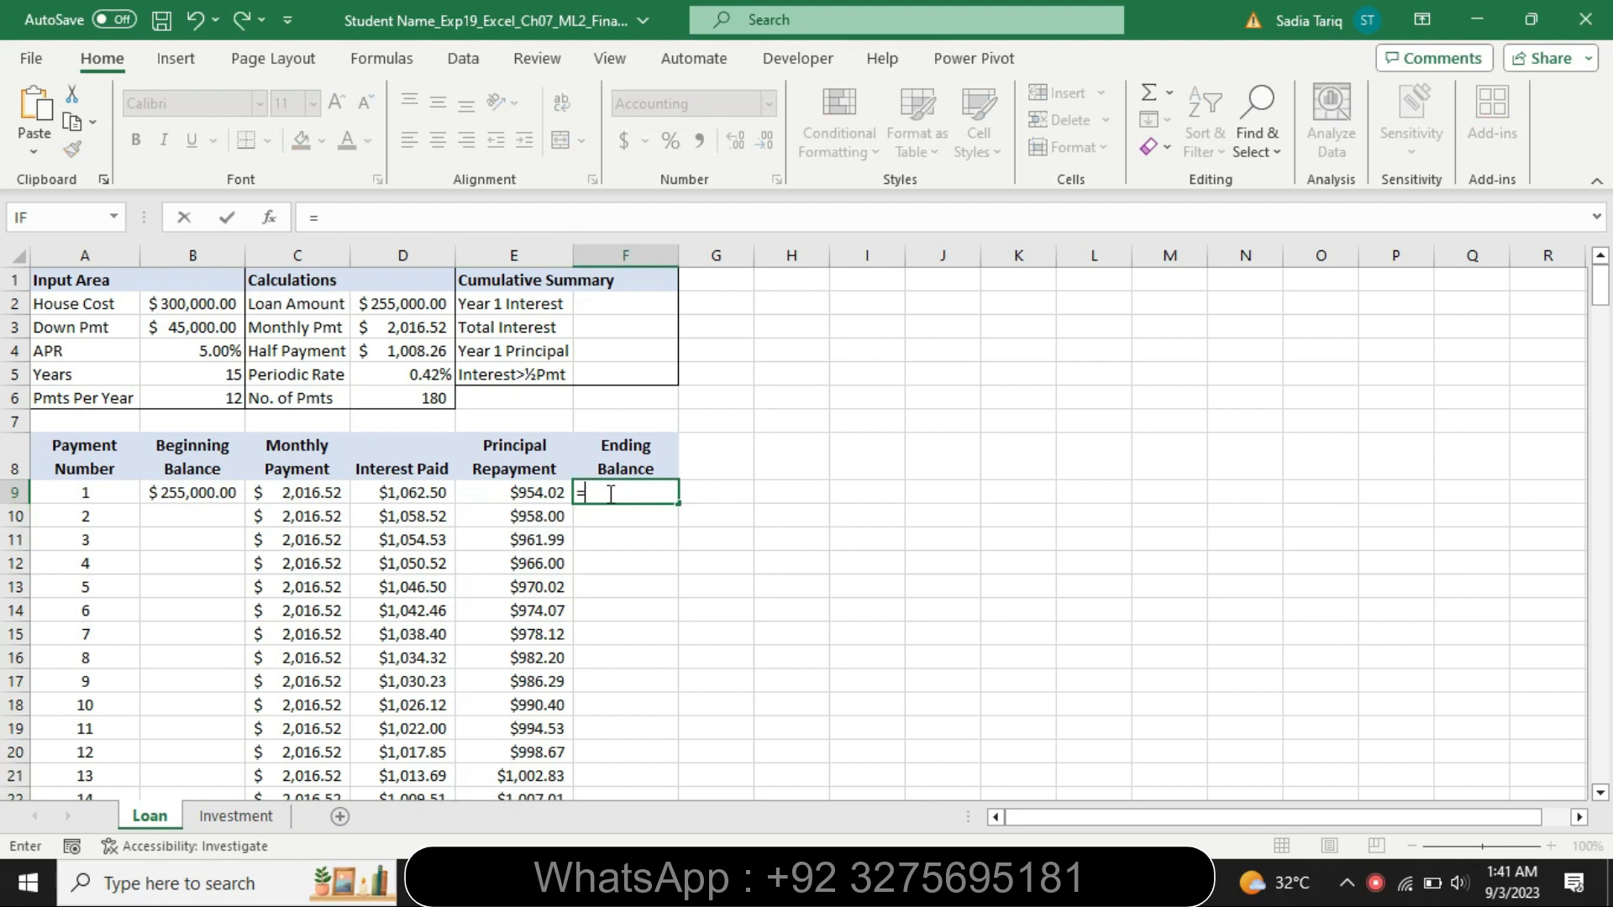
key(alt+Tab)
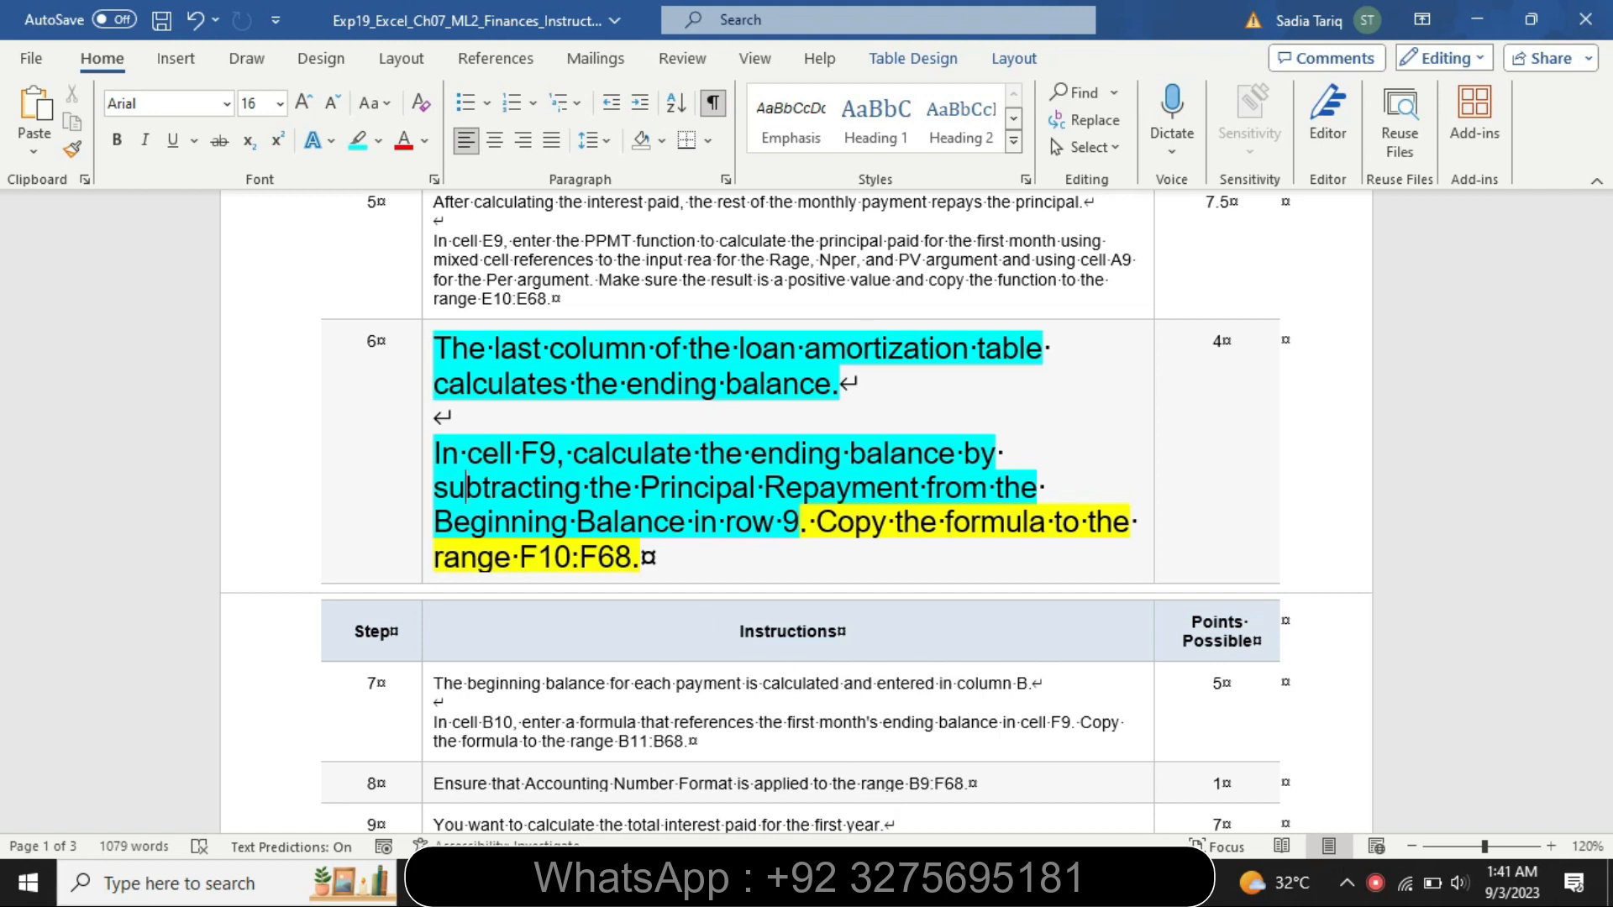
key(alt+Tab)
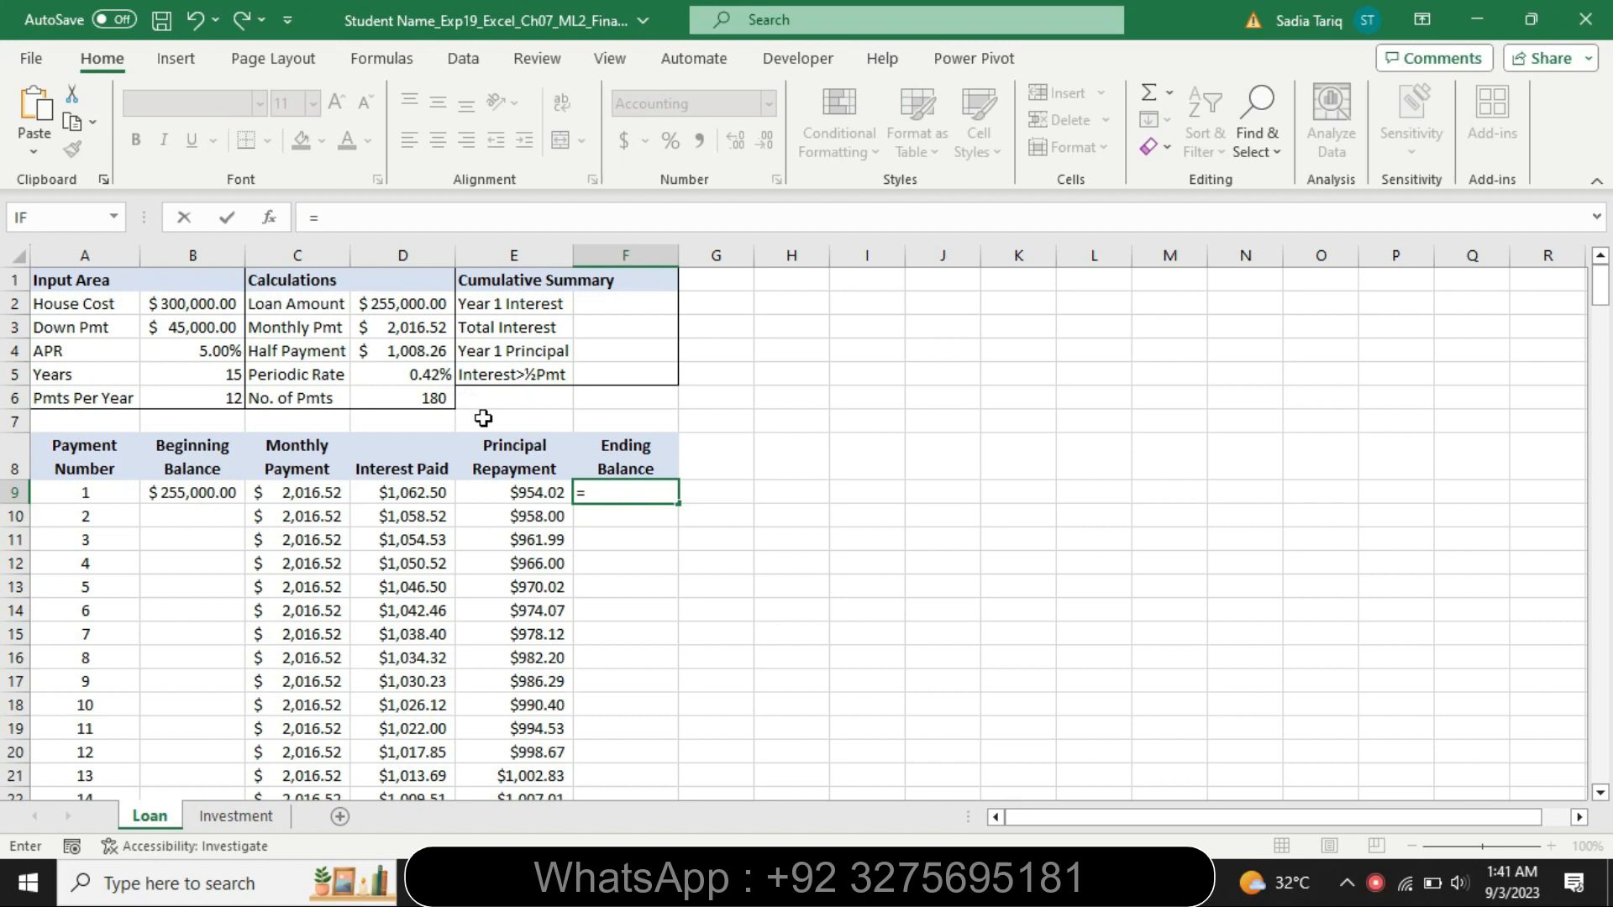
text(B9)
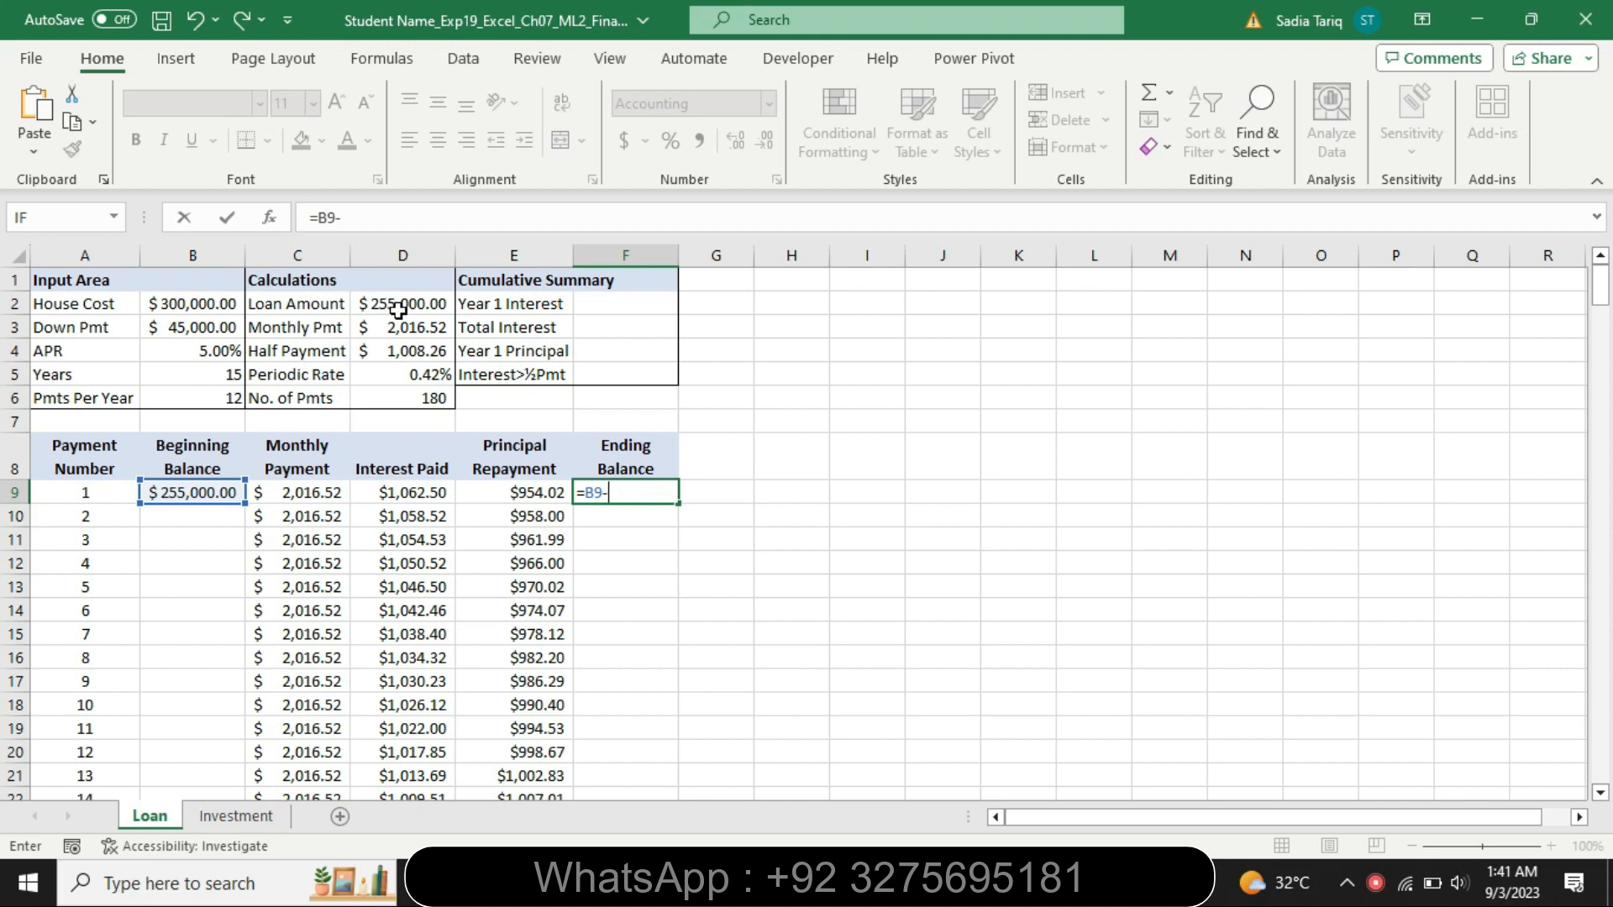
text(-E9)
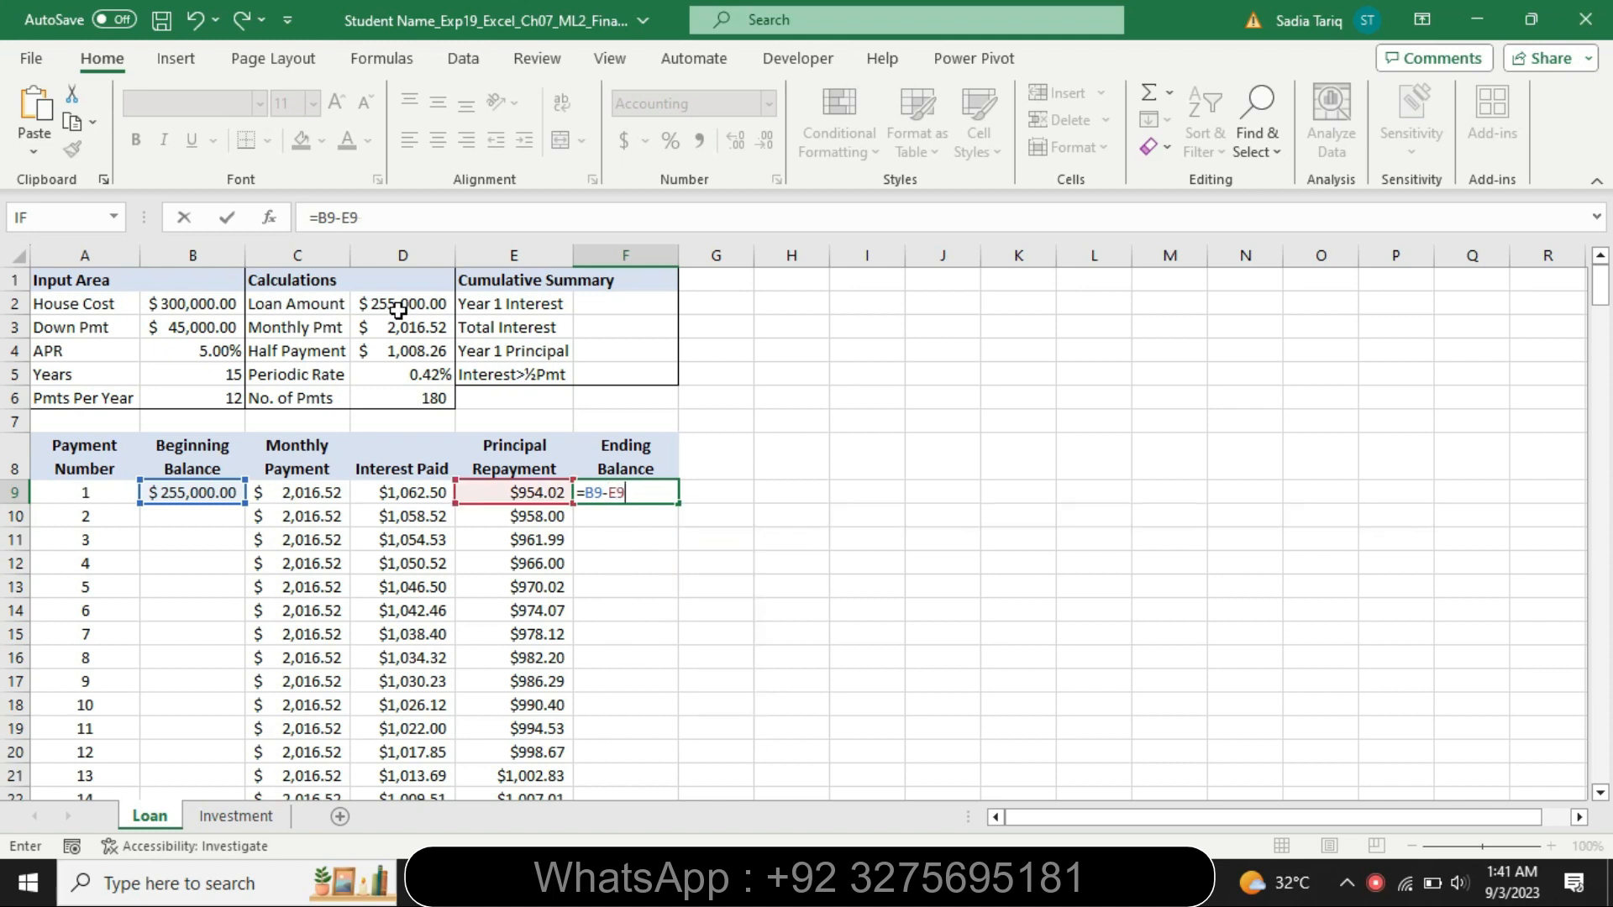
key(Return)
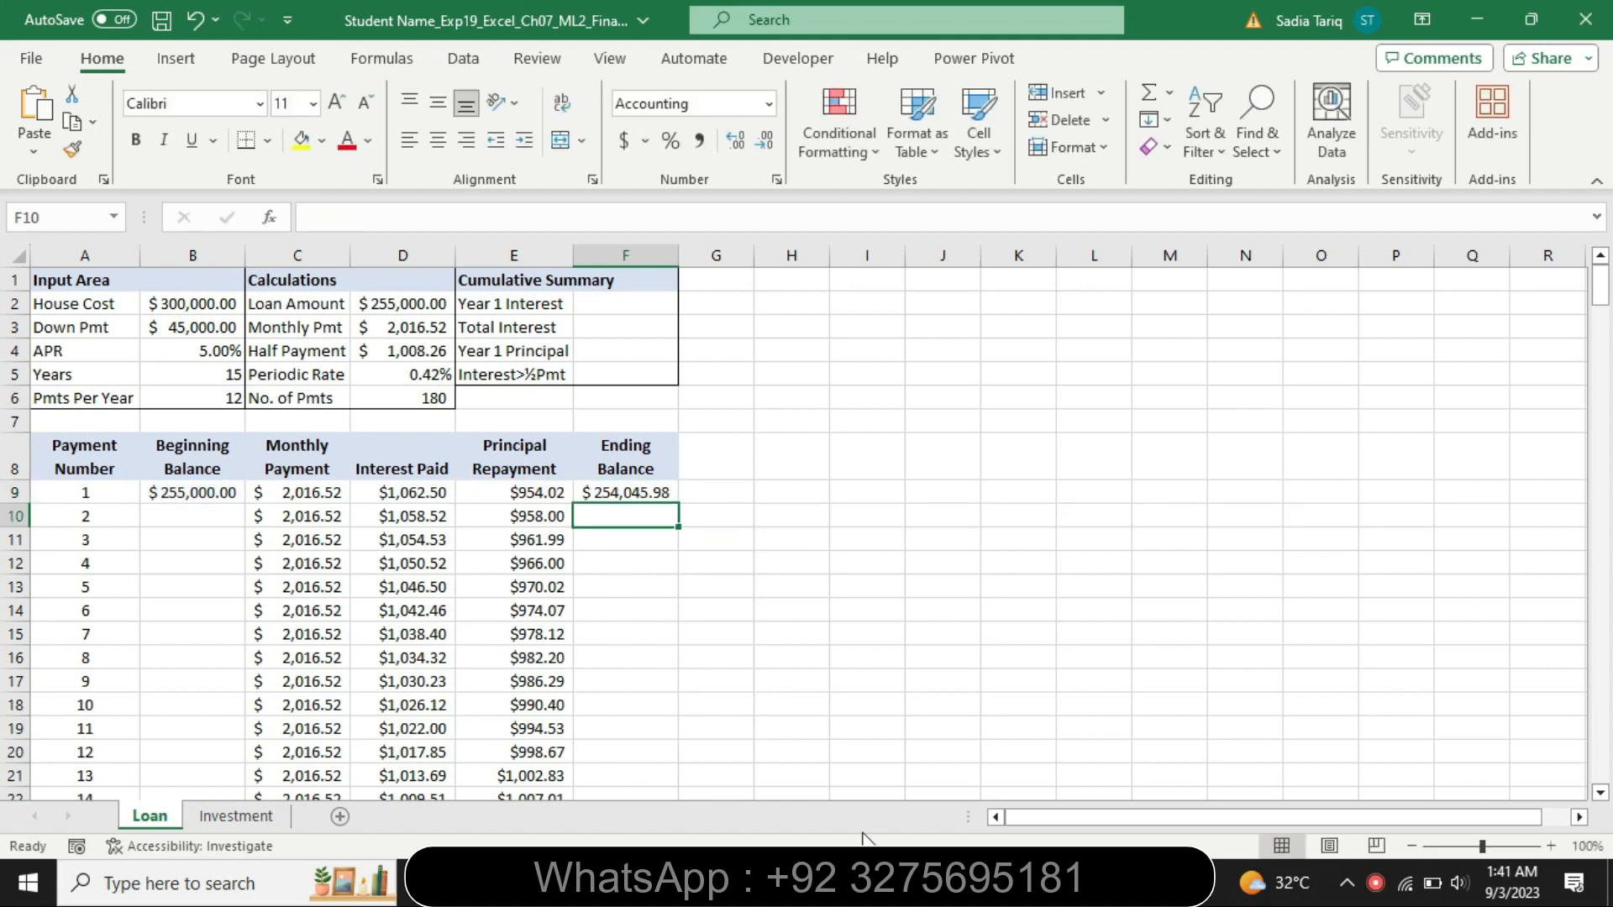
Highlight the remaining step 6 instruction text in turquoise and select the step 6 and 7 instructions
click(940, 882)
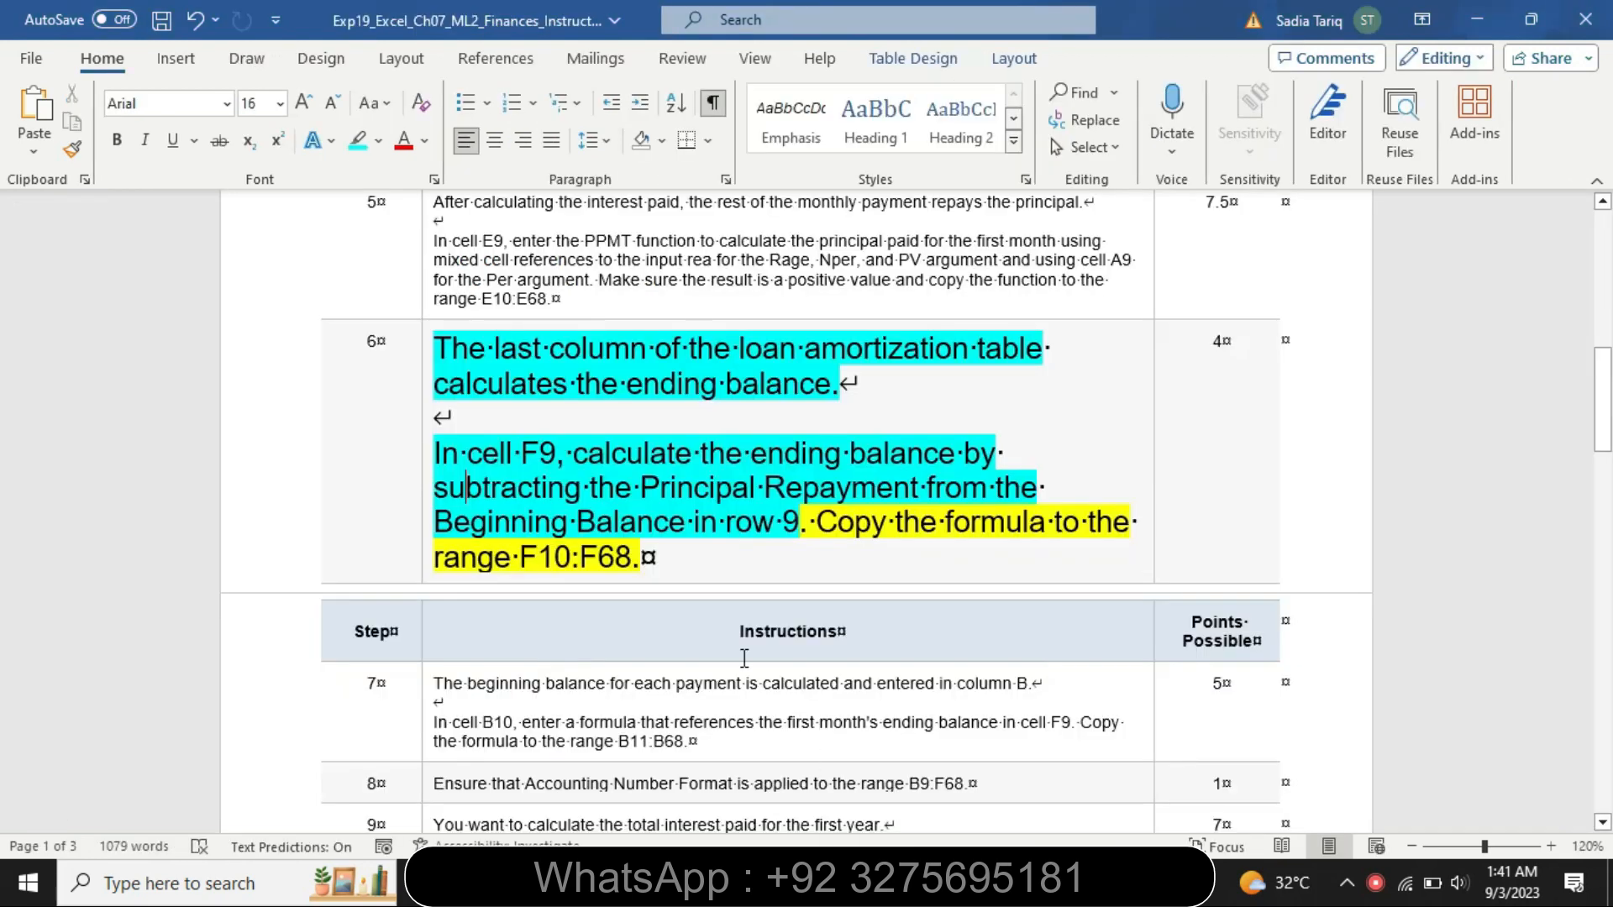
drag(816, 537, 825, 568)
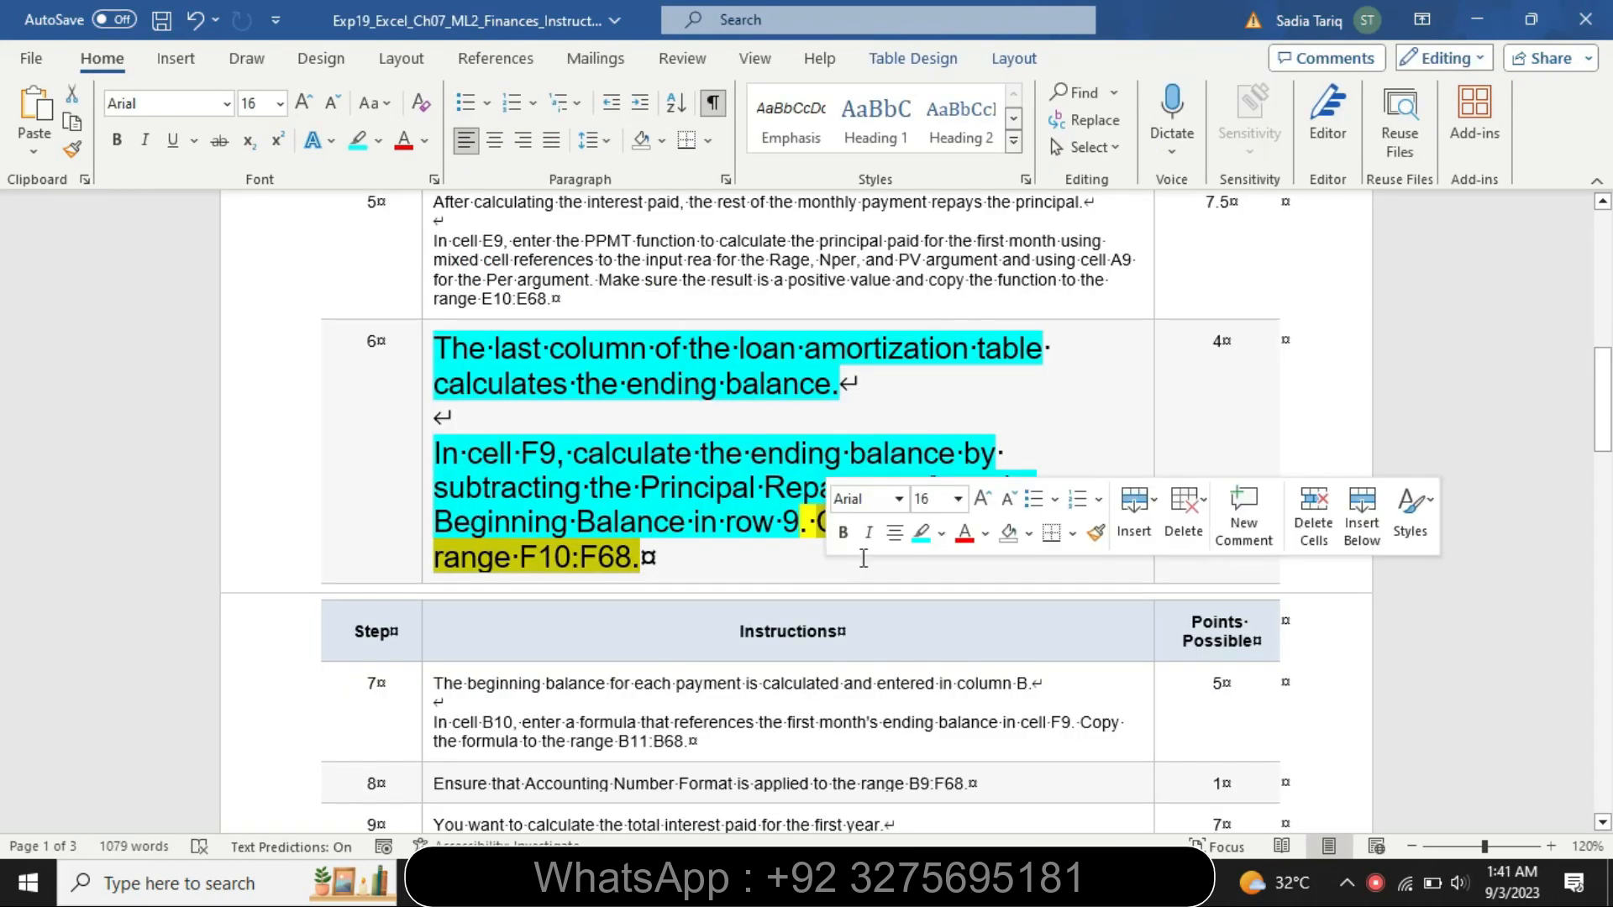
click(921, 533)
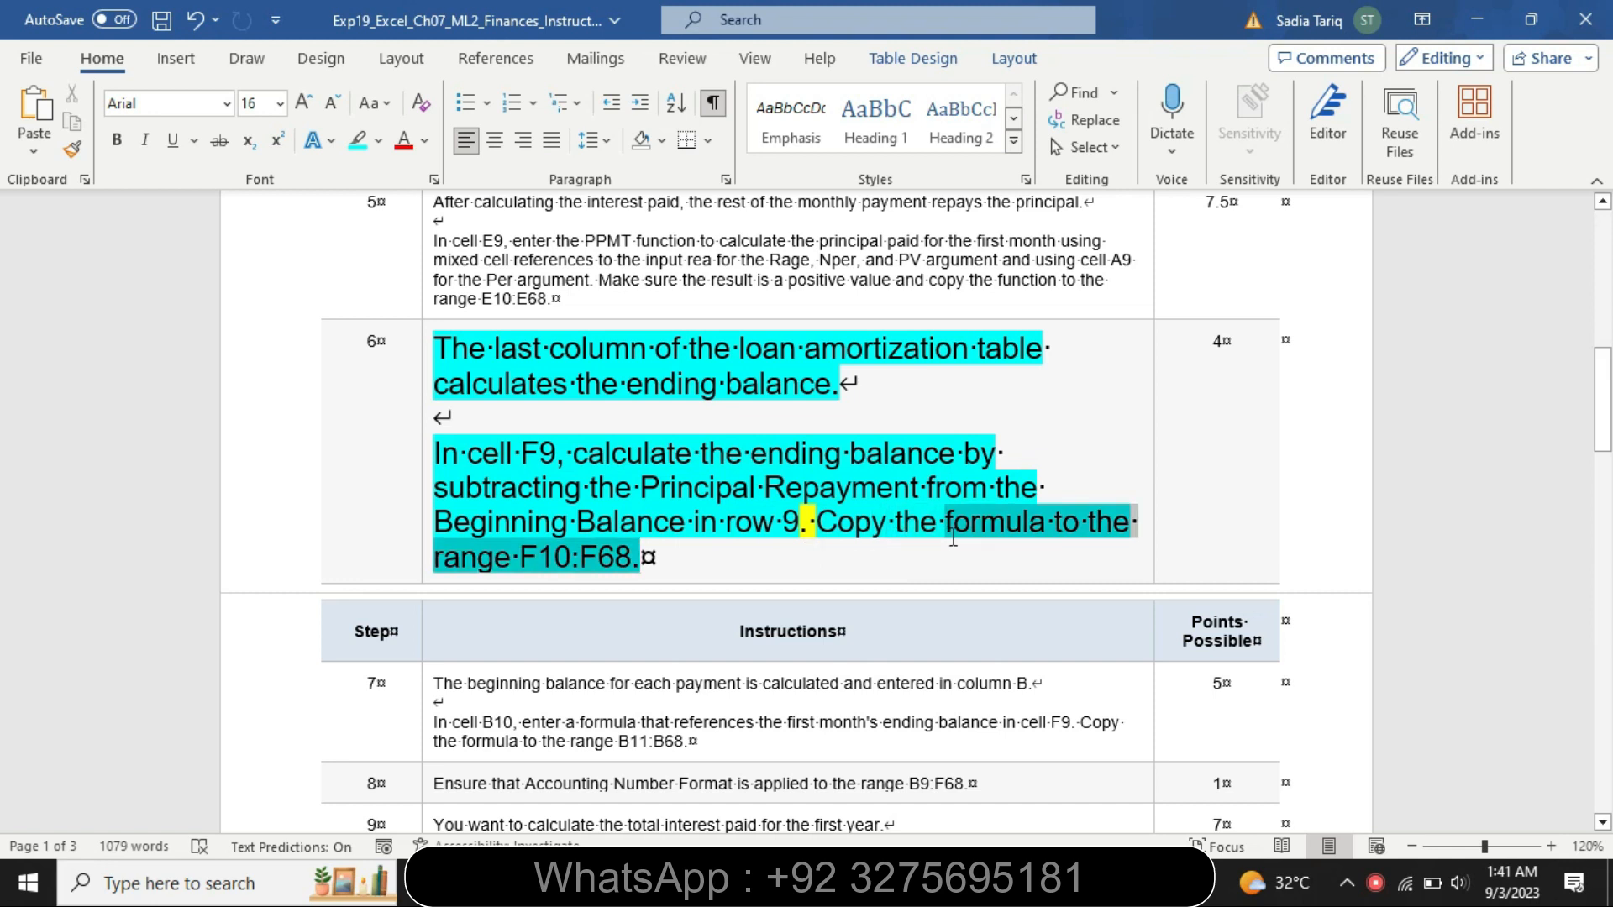
drag(641, 561, 842, 652)
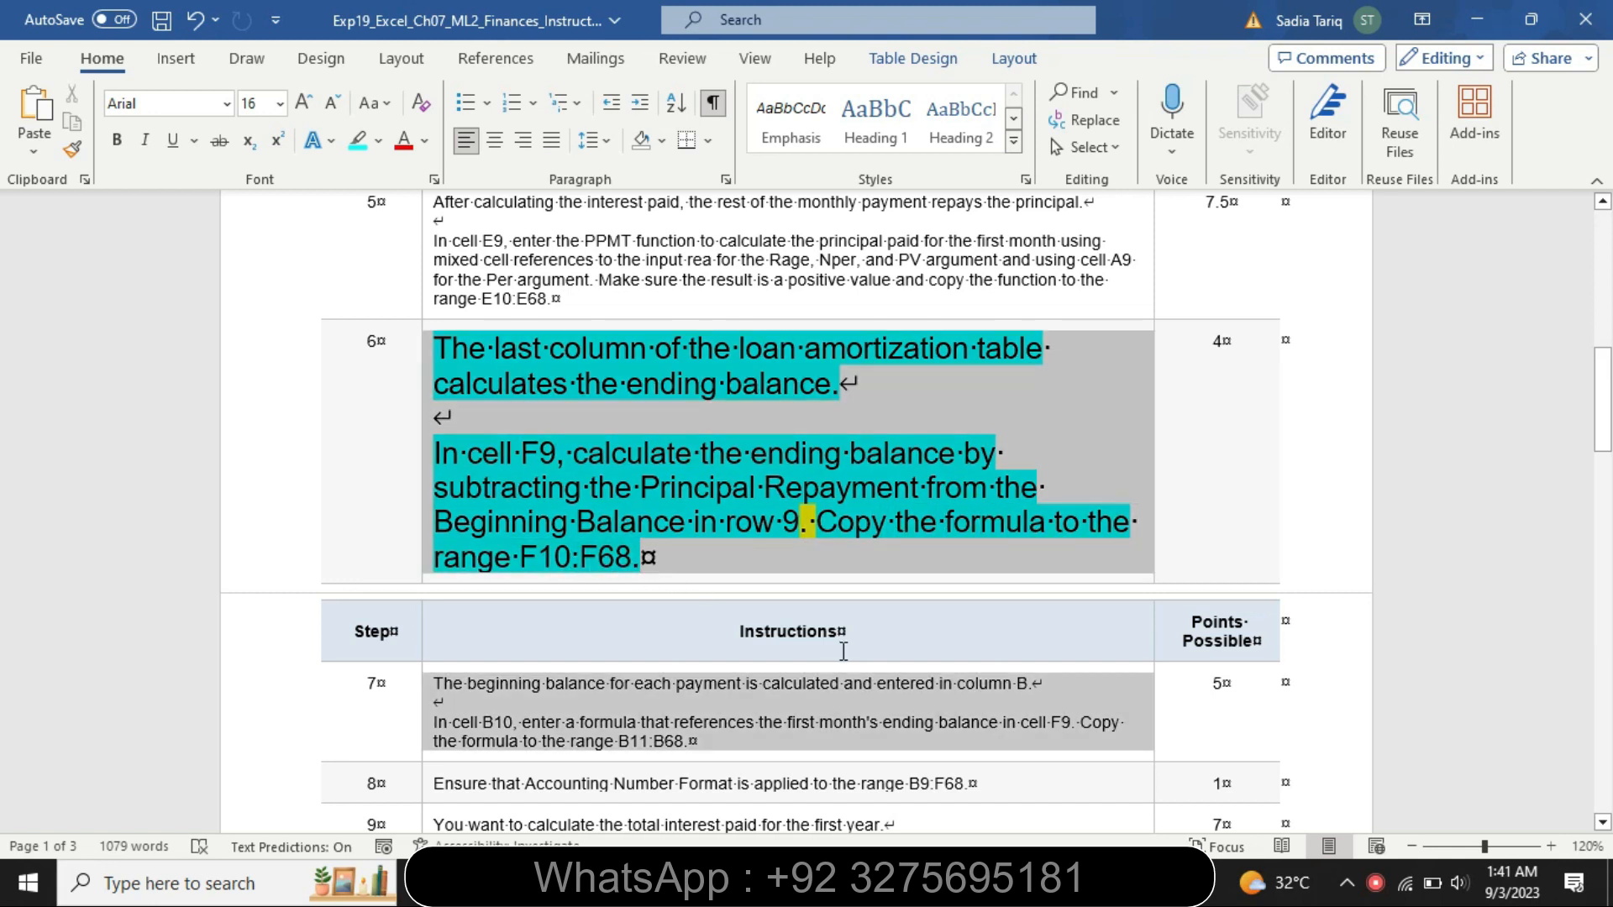
Copy the F9 ending balance formula down to the range F10:F68
click(882, 882)
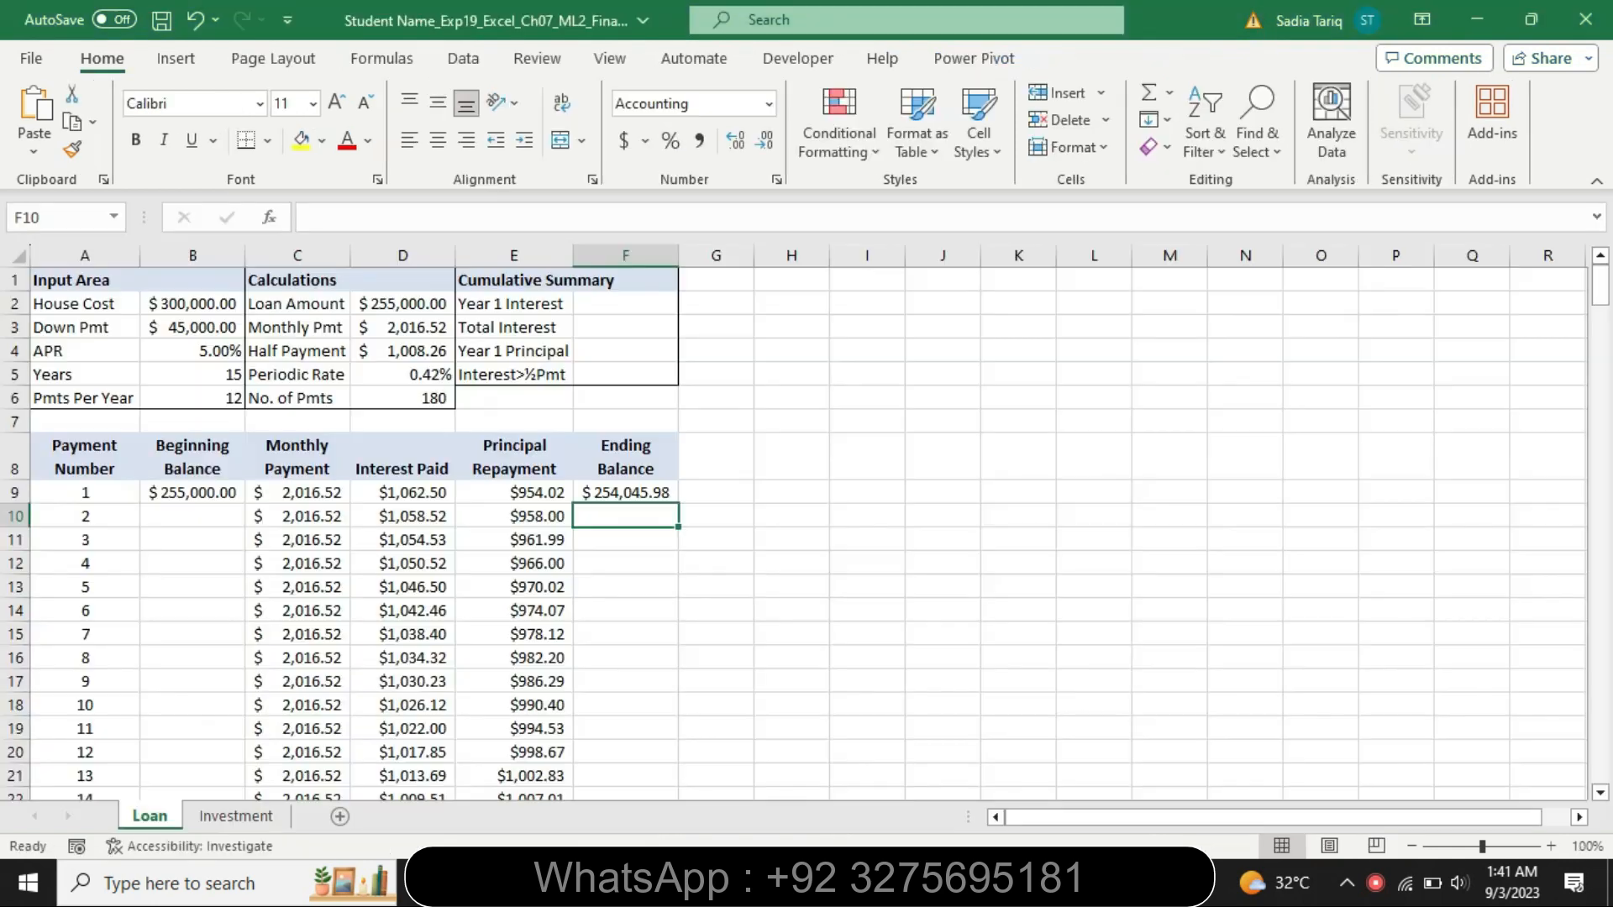
click(628, 493)
drag(680, 508, 660, 755)
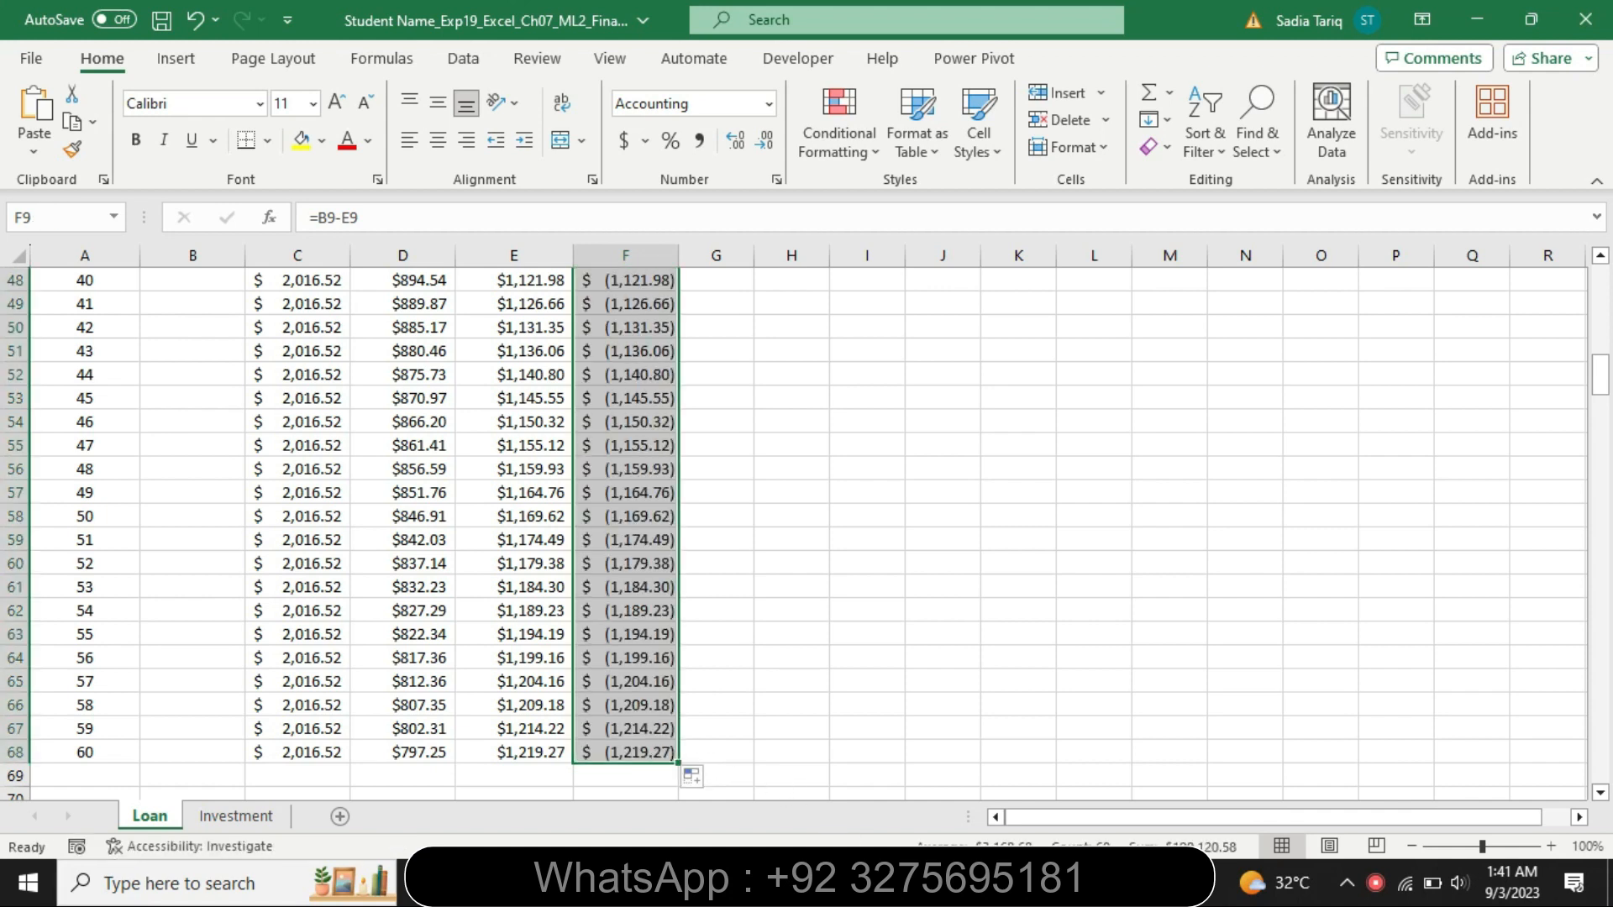
Remove the highlighting from the step 6 instructions and restore them to 9 pt
click(756, 882)
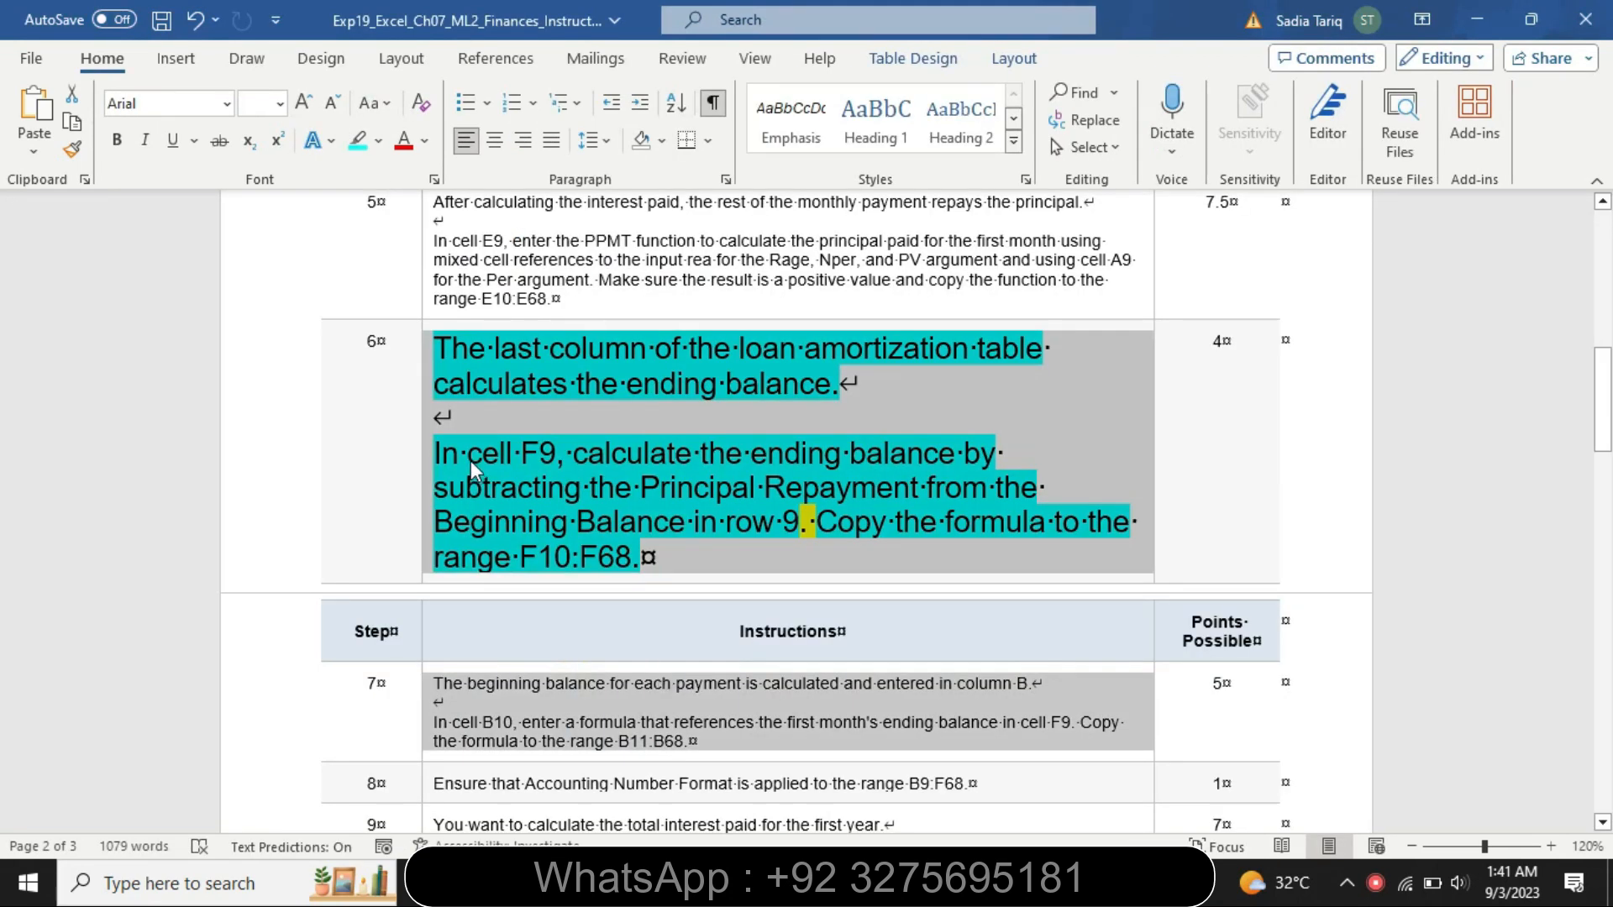
click(379, 140)
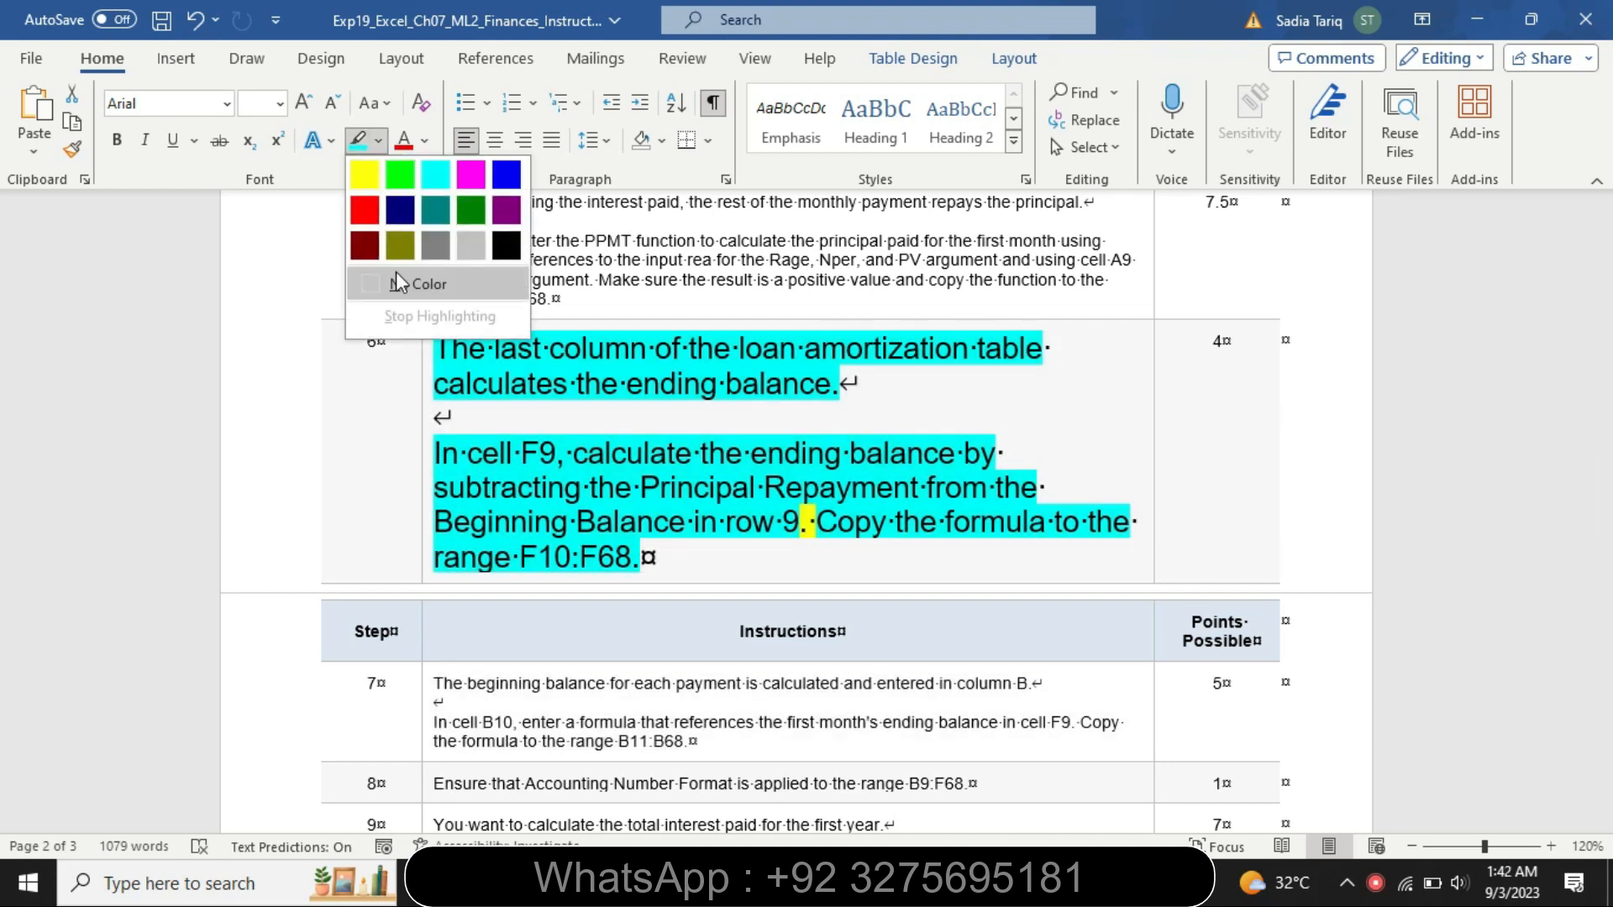
click(398, 282)
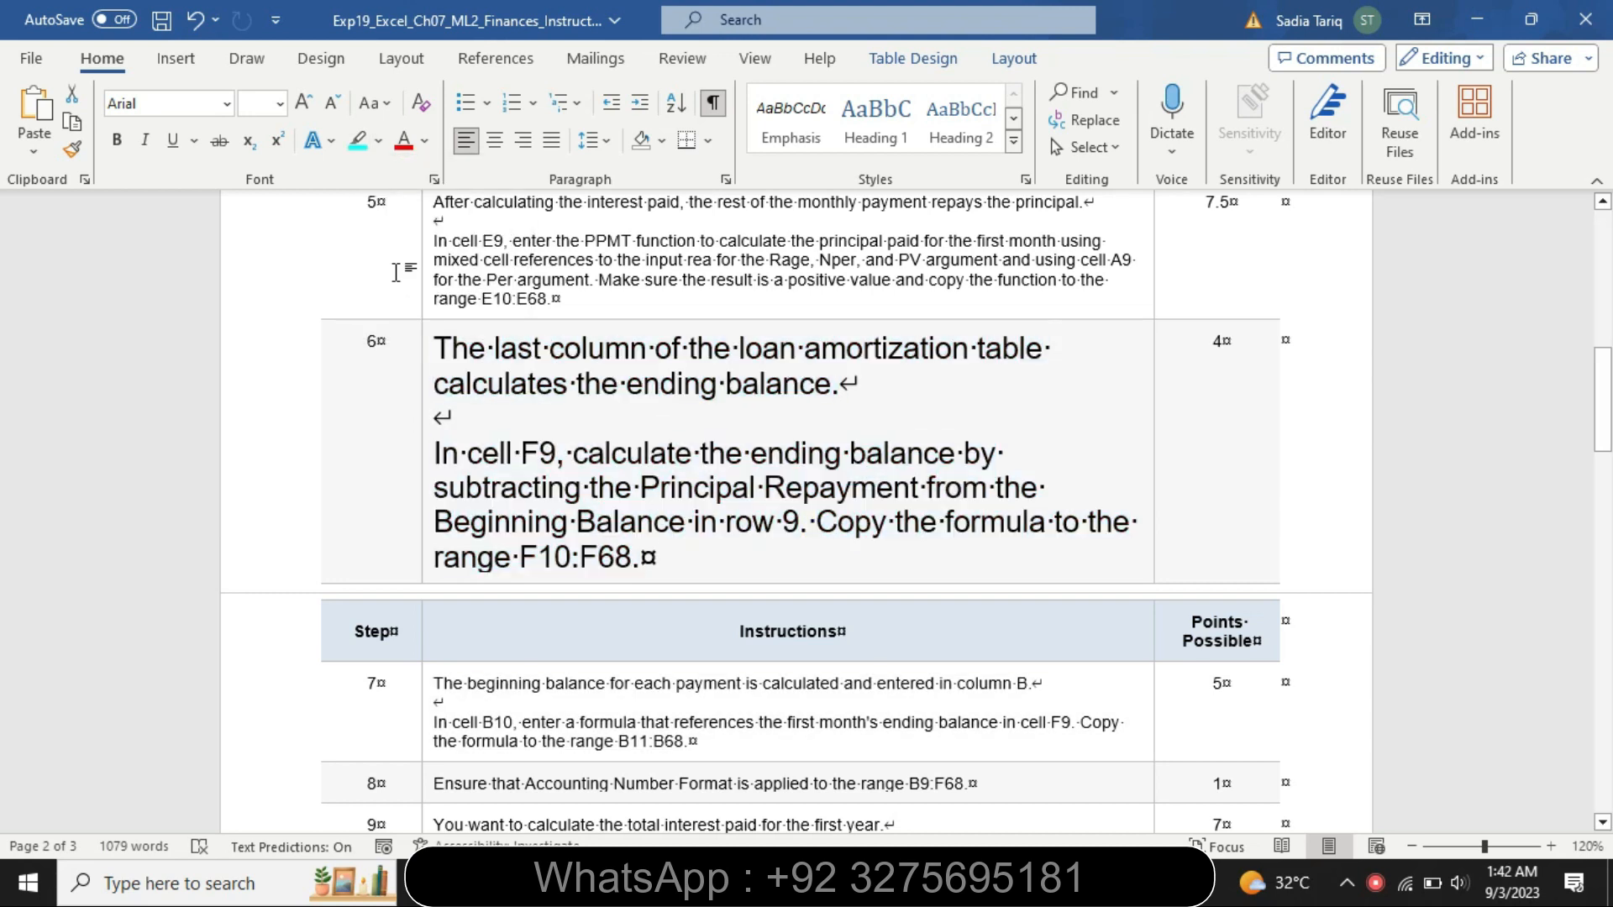
click(425, 463)
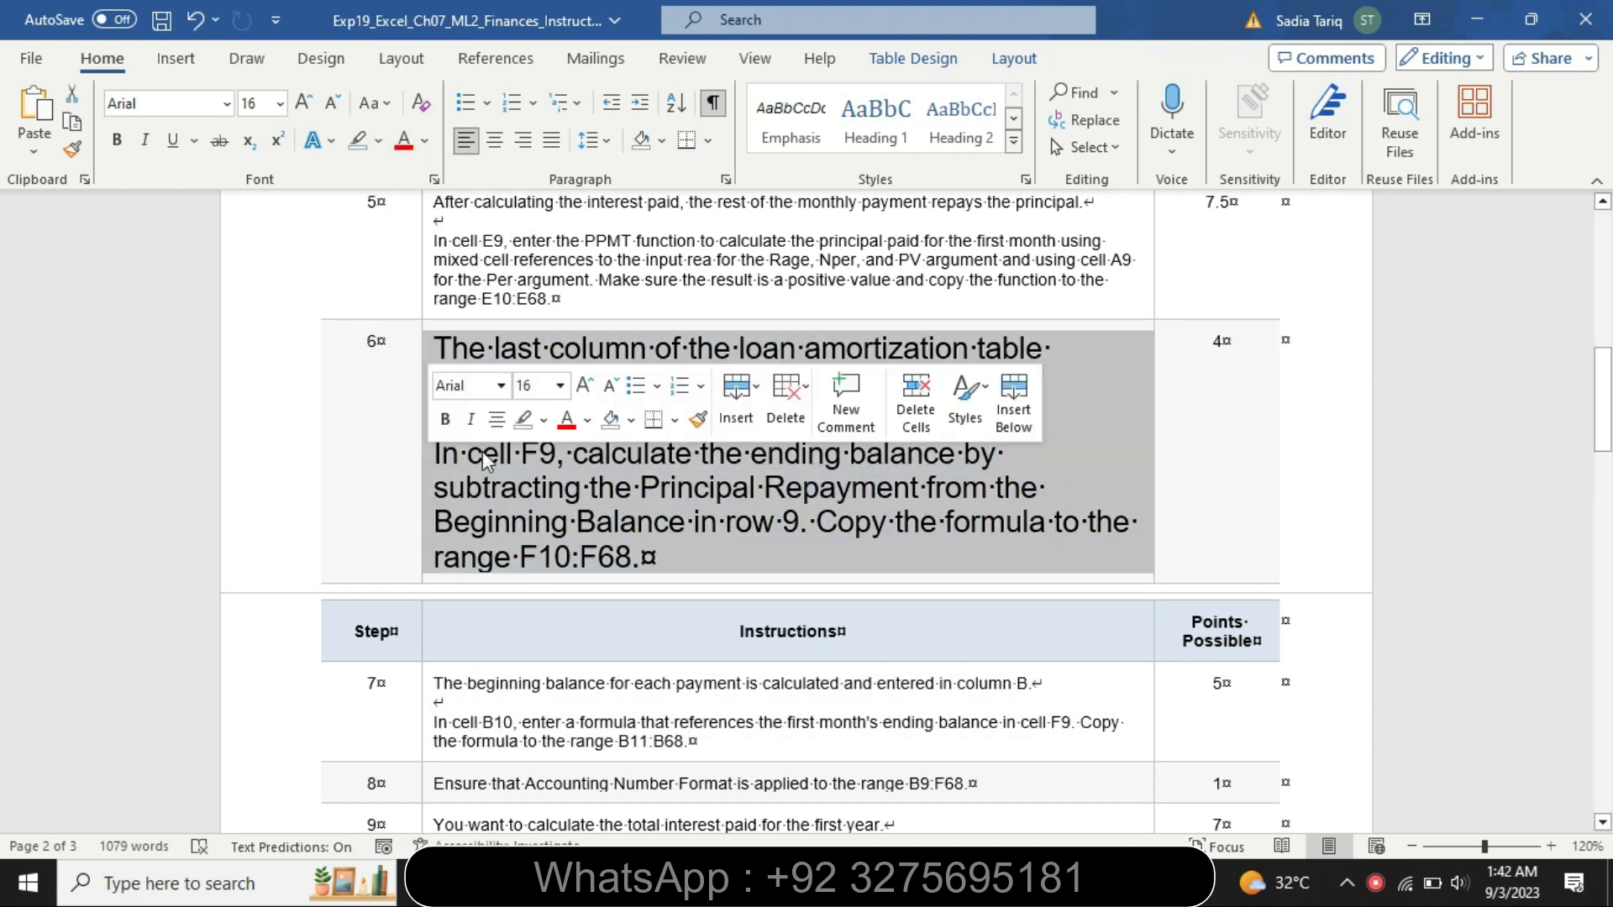
click(560, 391)
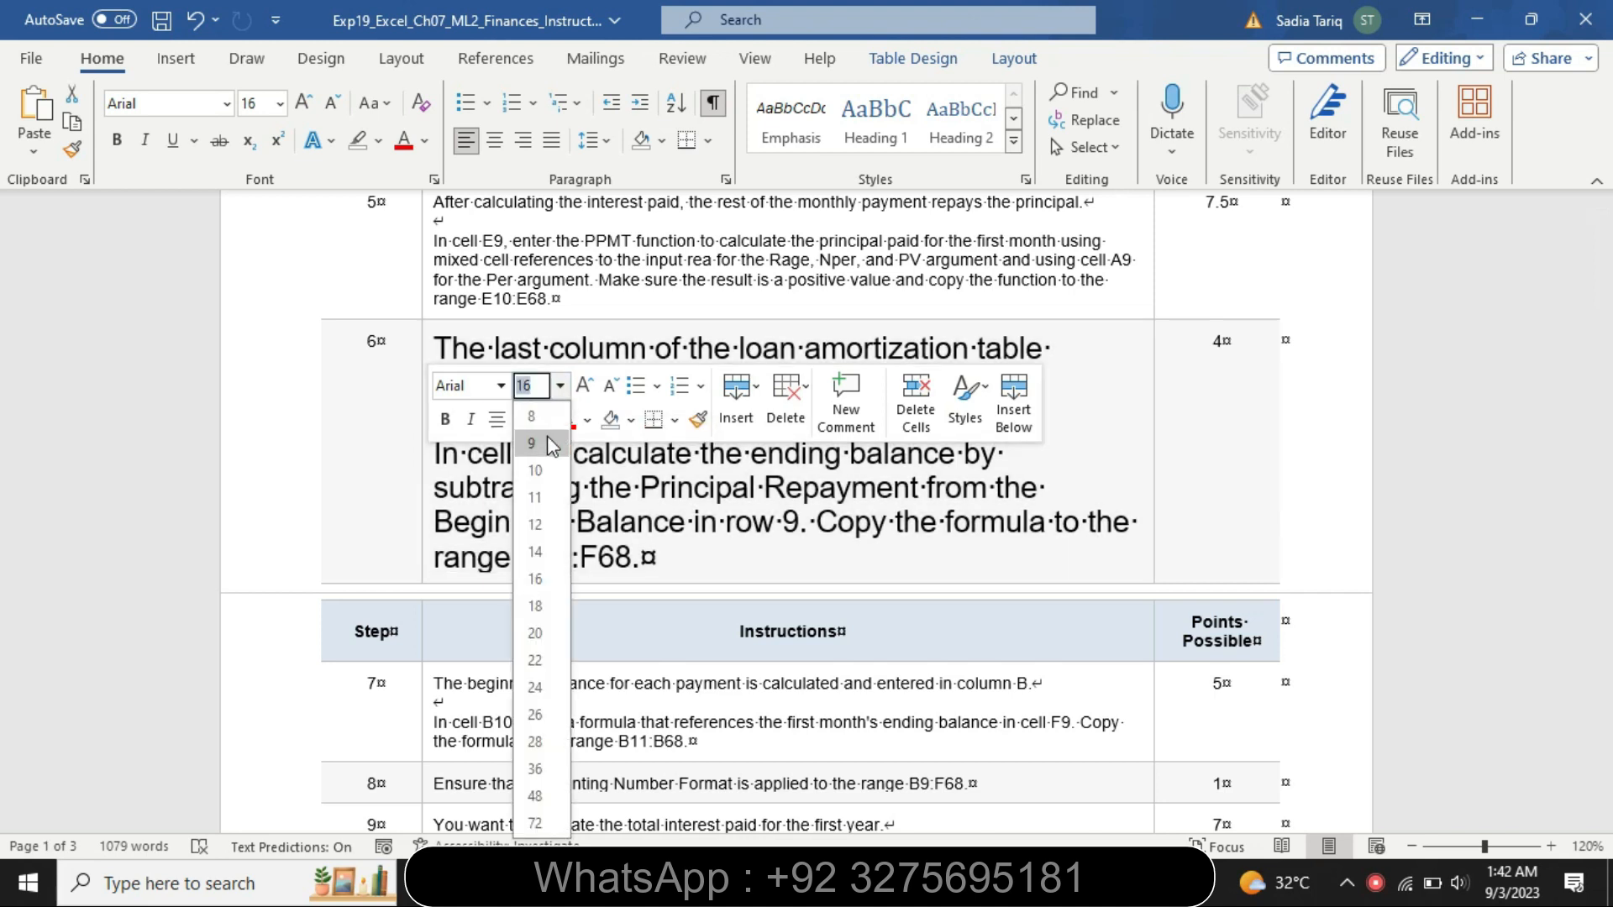
click(542, 446)
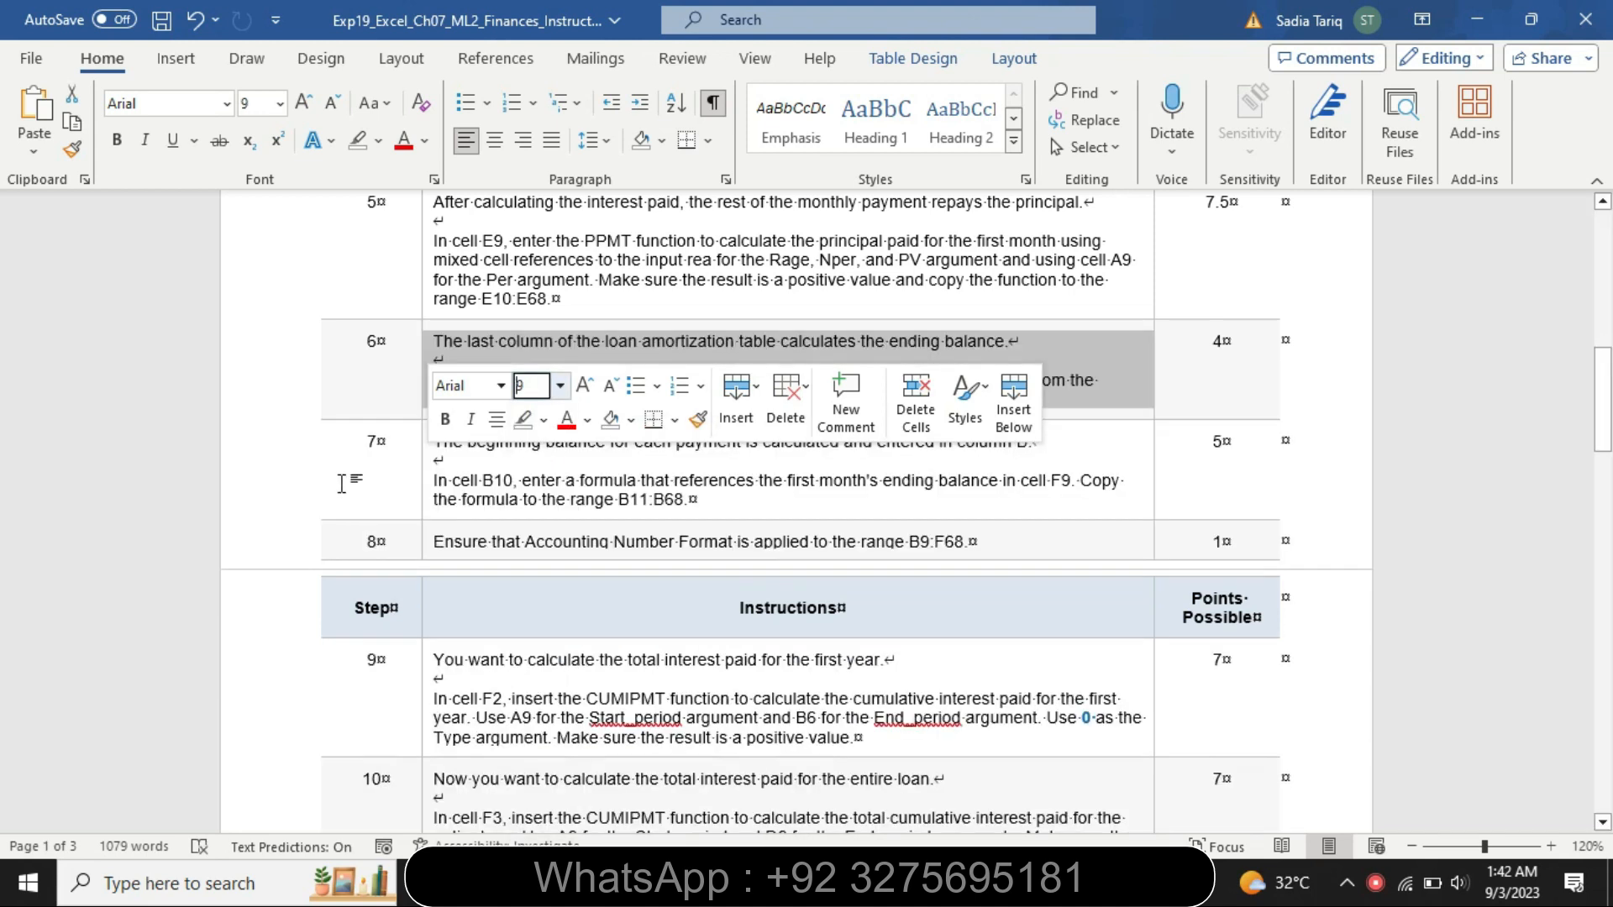
Enlarge the step 7 instructions to 16 pt and highlight them in yellow
click(351, 475)
click(428, 499)
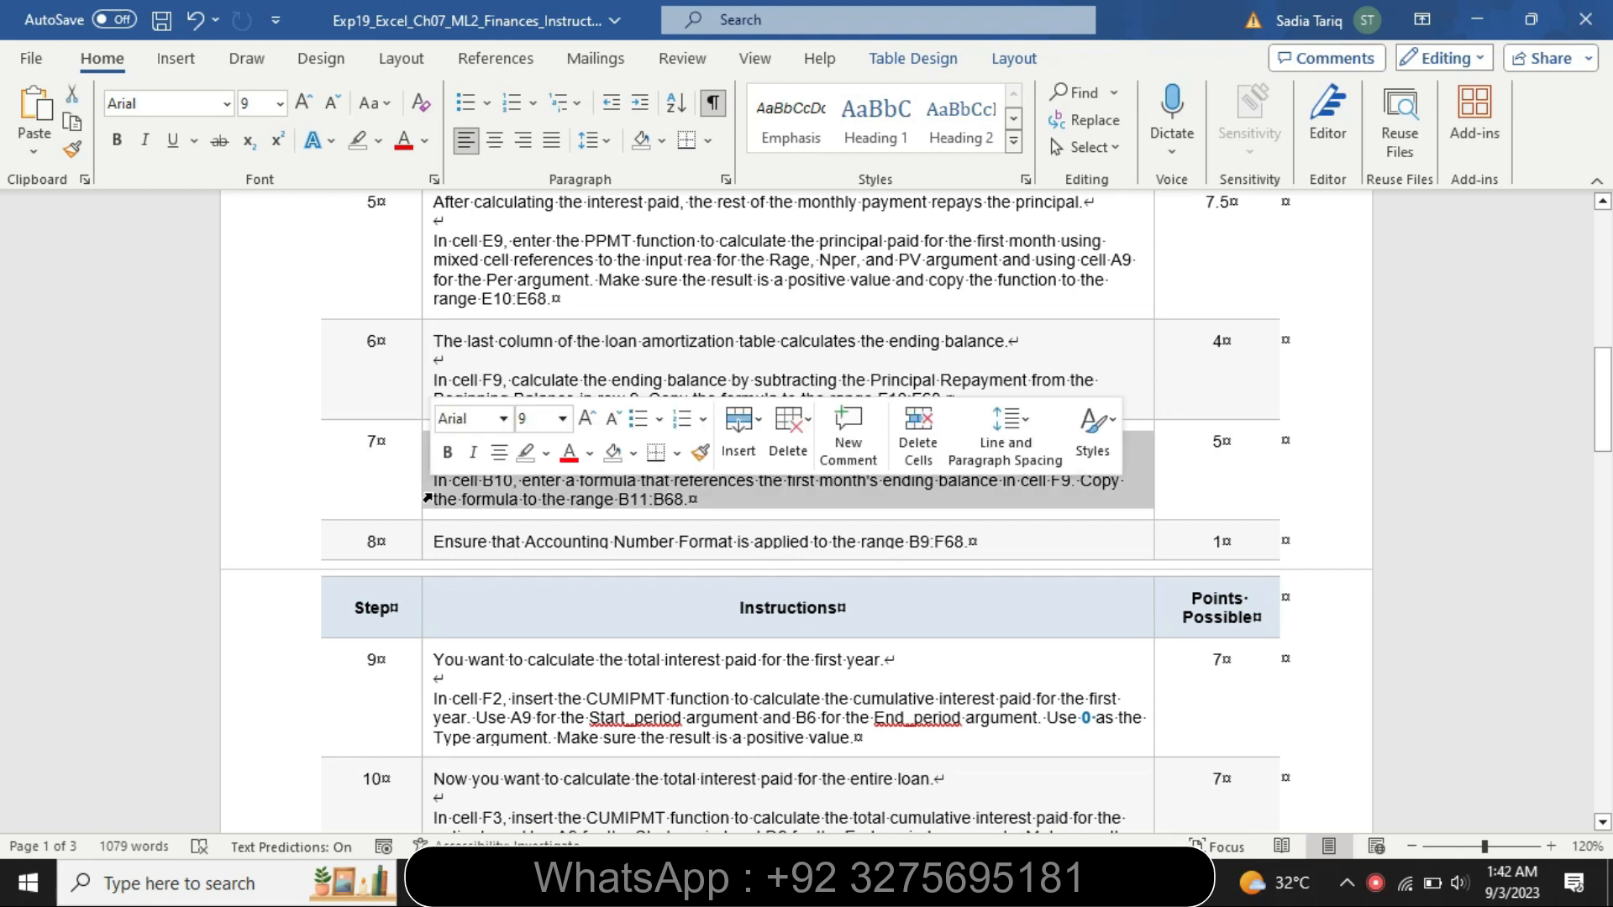
click(563, 419)
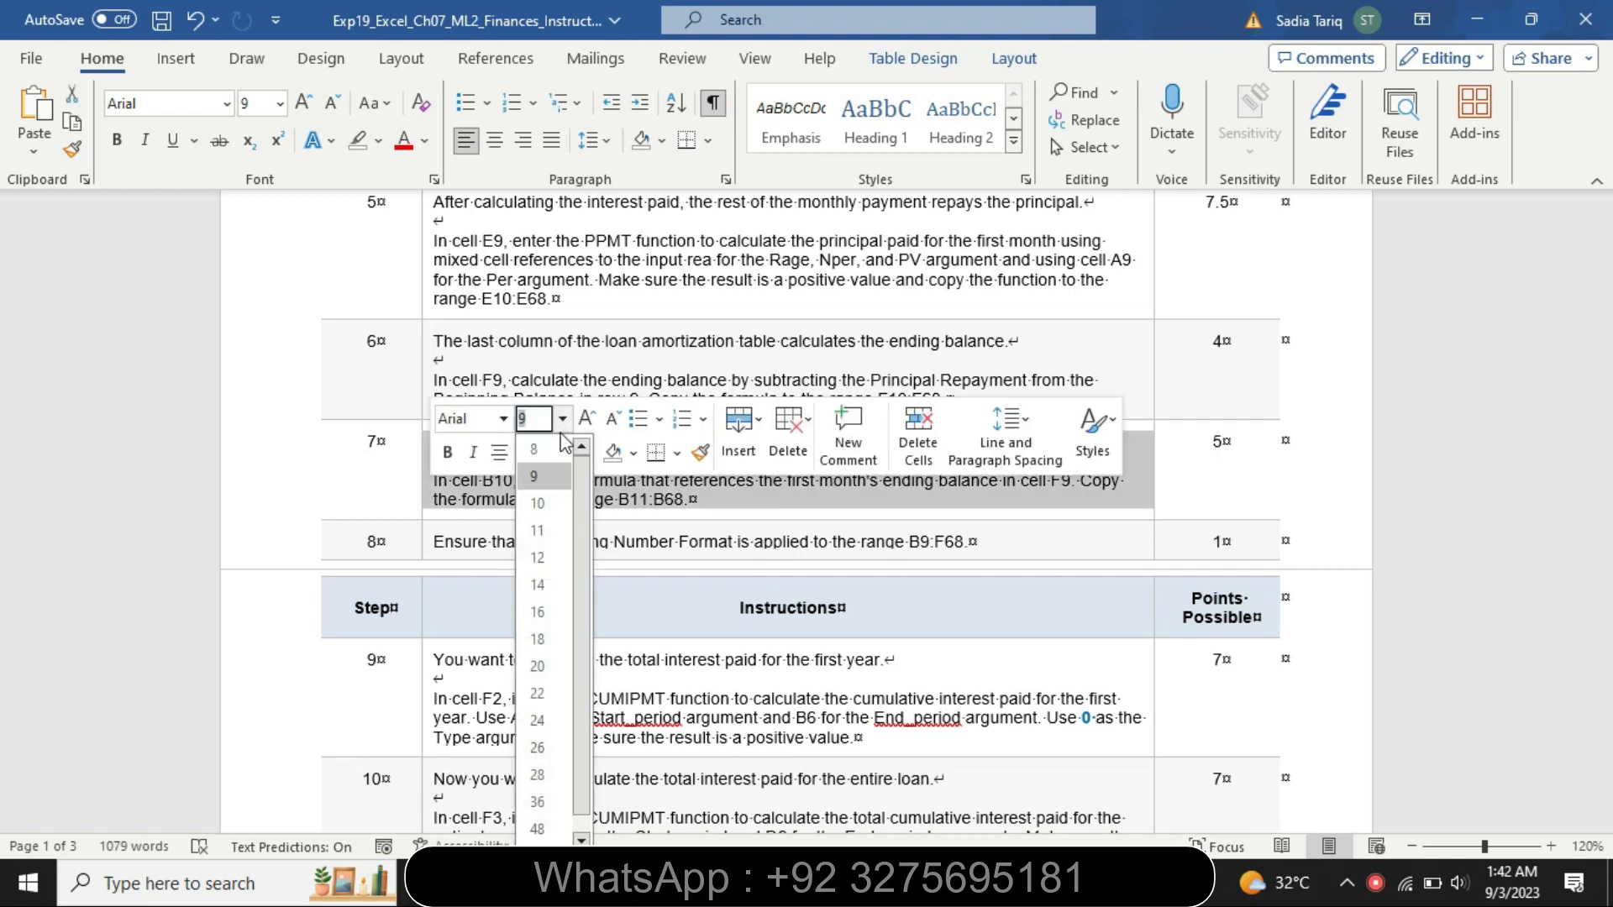
click(539, 612)
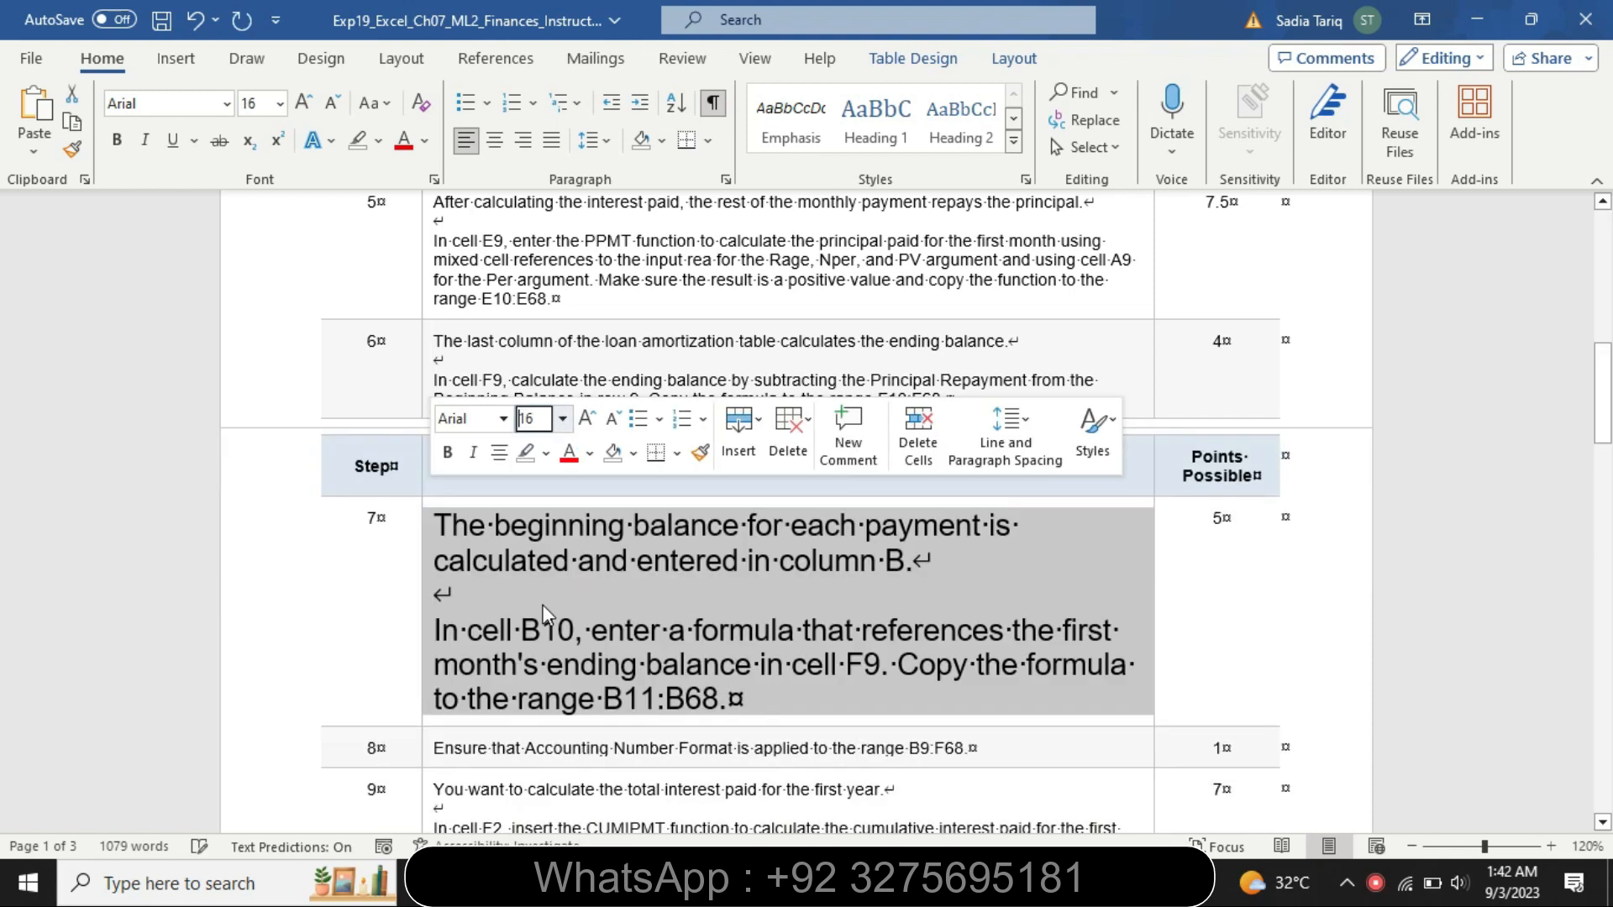
click(546, 454)
click(532, 488)
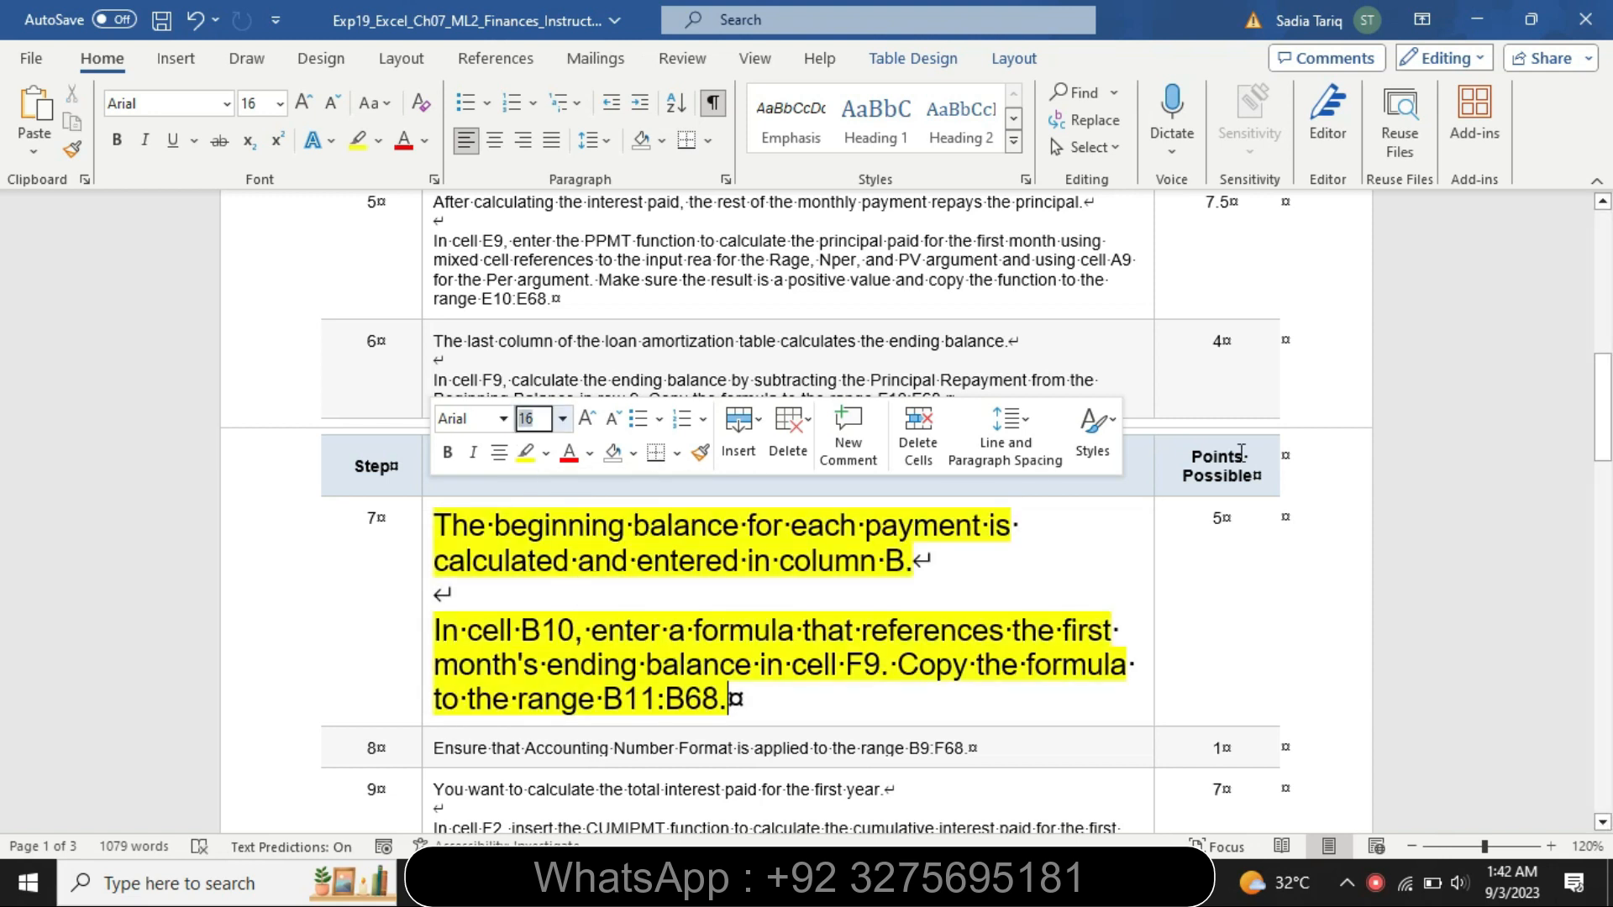
Highlight the step 7 instructions and the step 8 line in turquoise
scroll(1537, 409, down, 4)
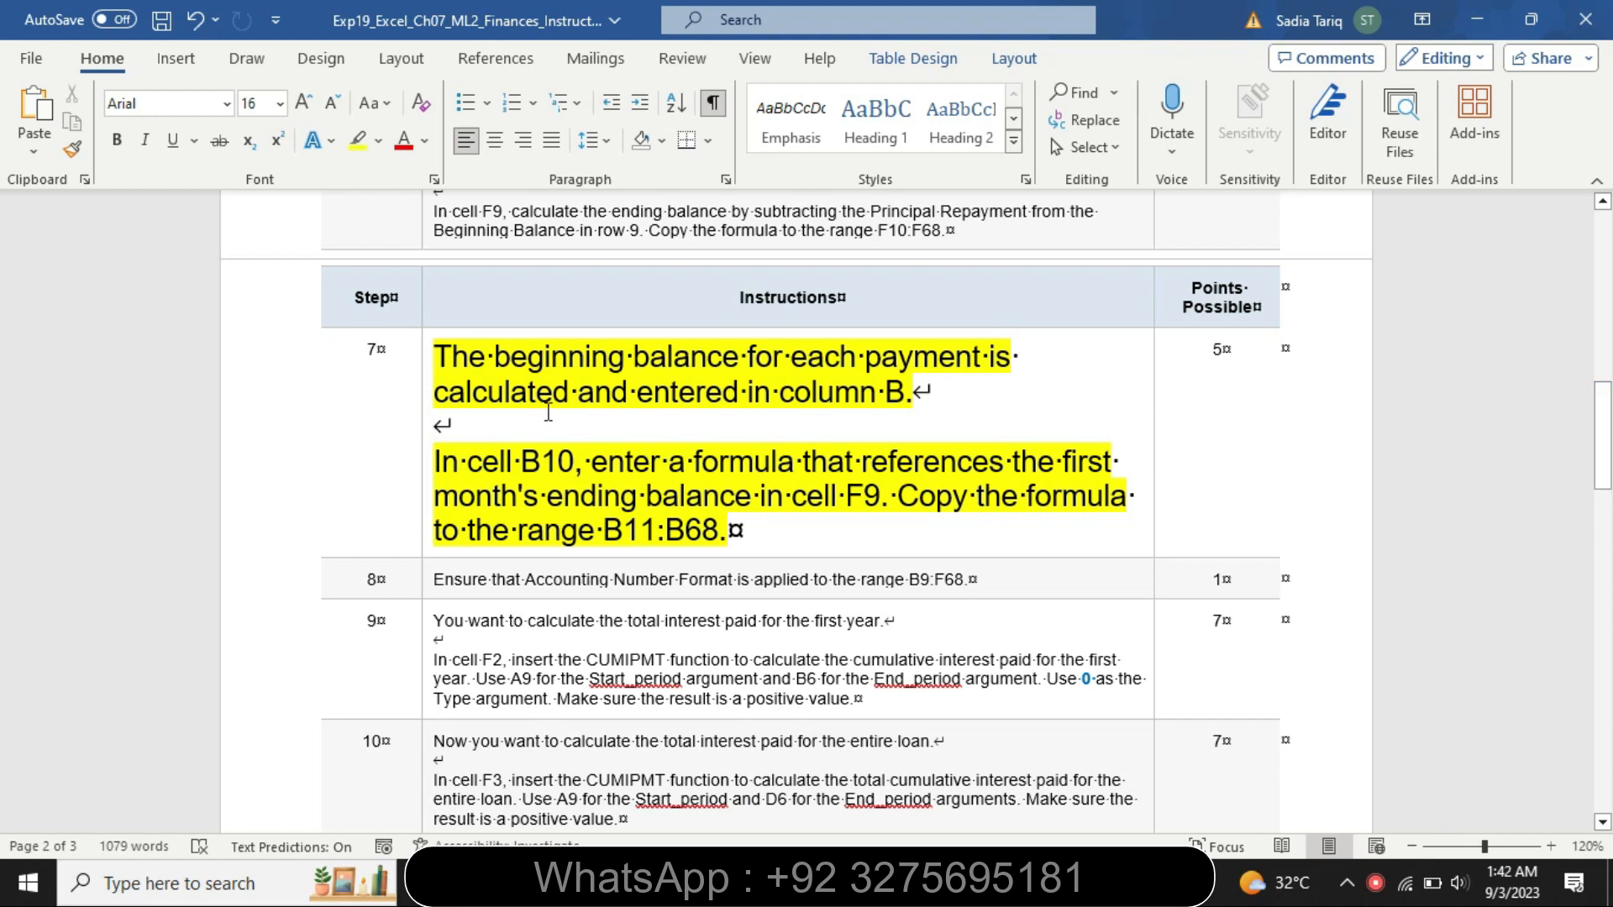
drag(441, 357, 996, 372)
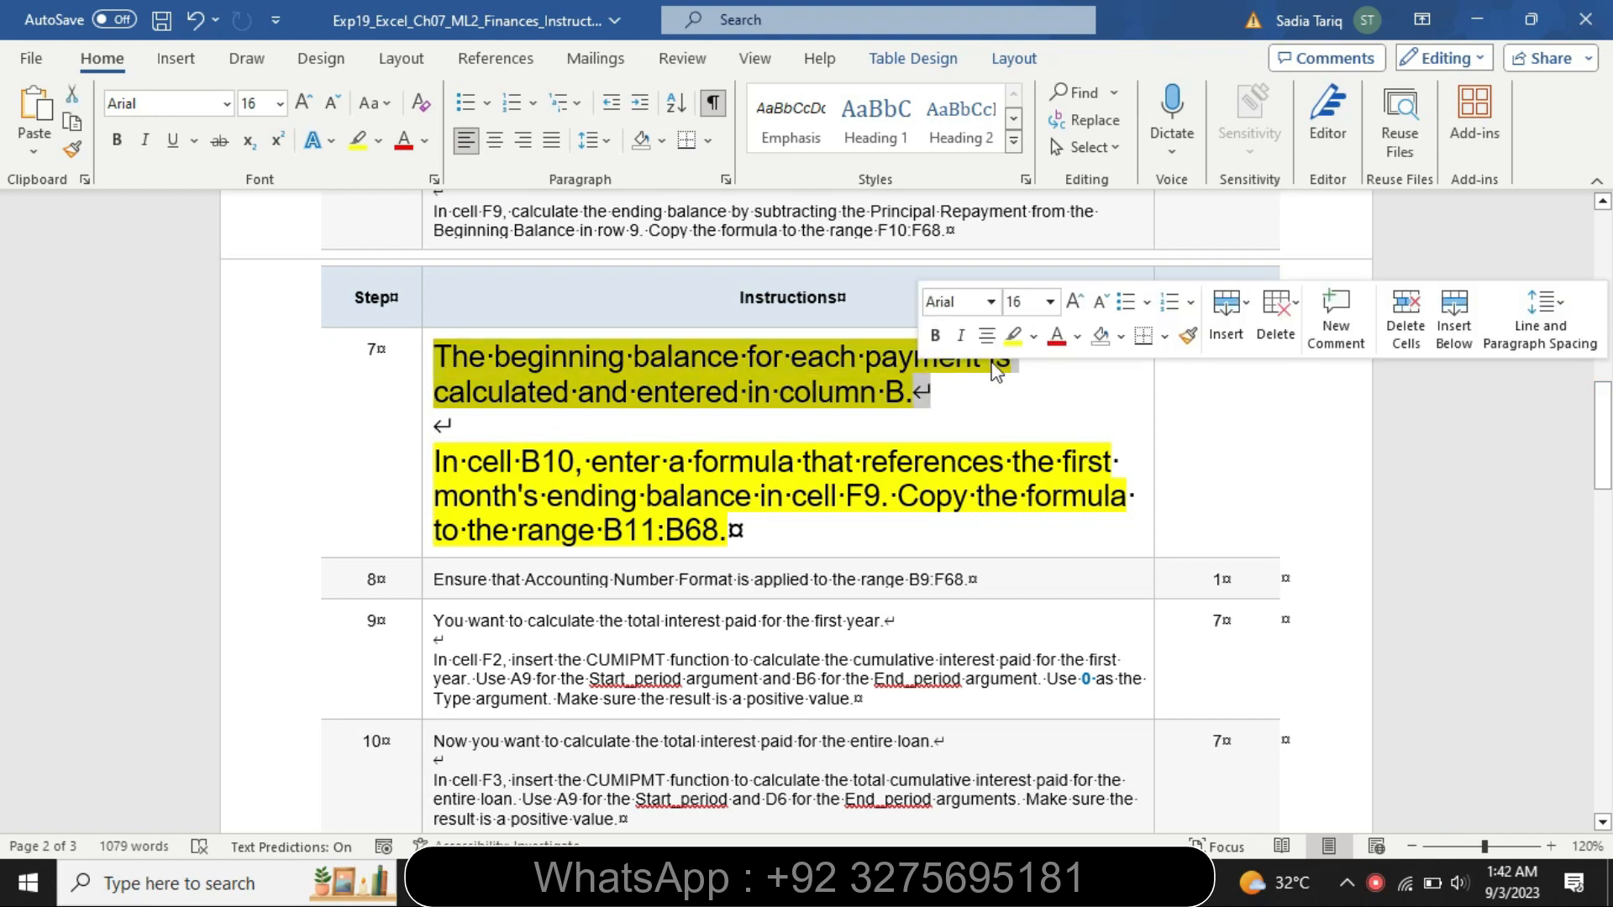
click(1033, 336)
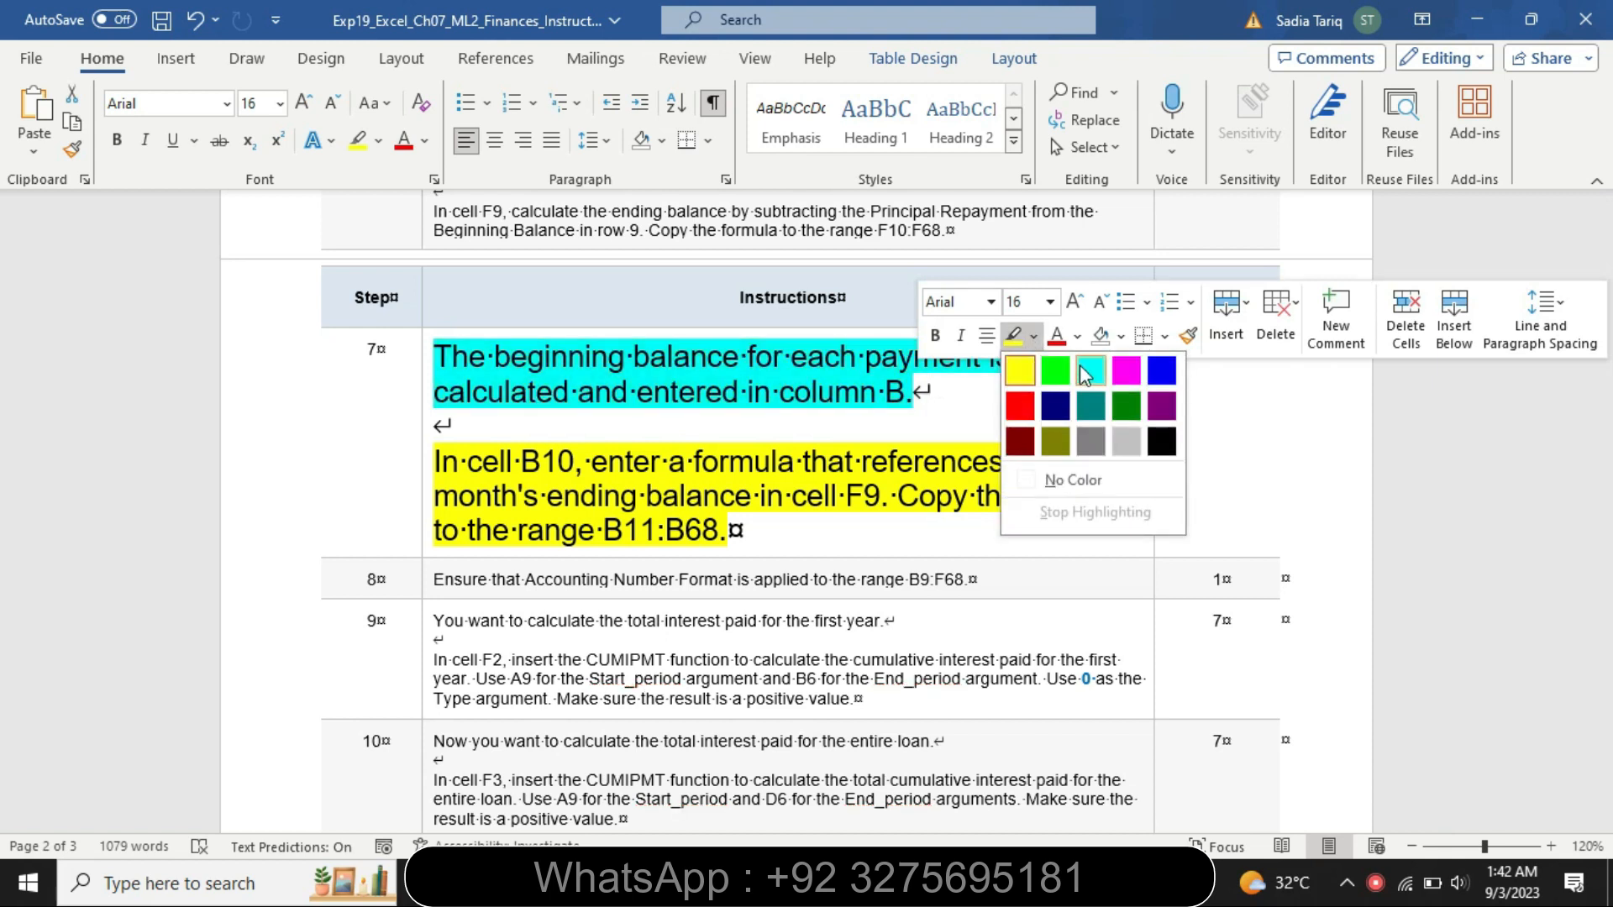
click(1082, 366)
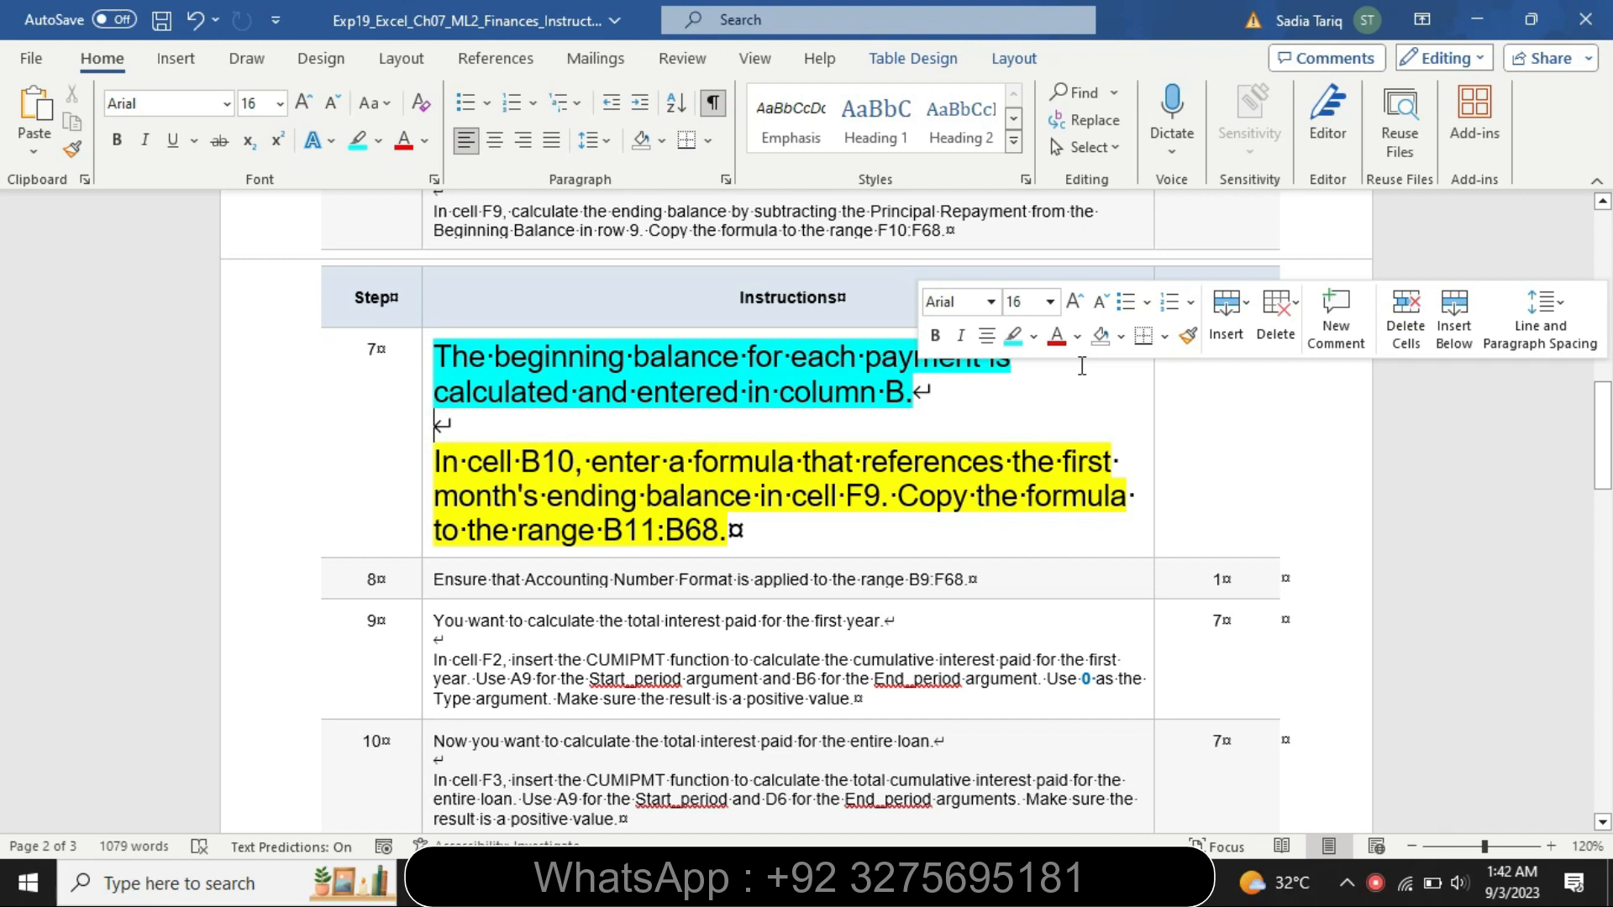
click(960, 427)
drag(466, 456, 777, 580)
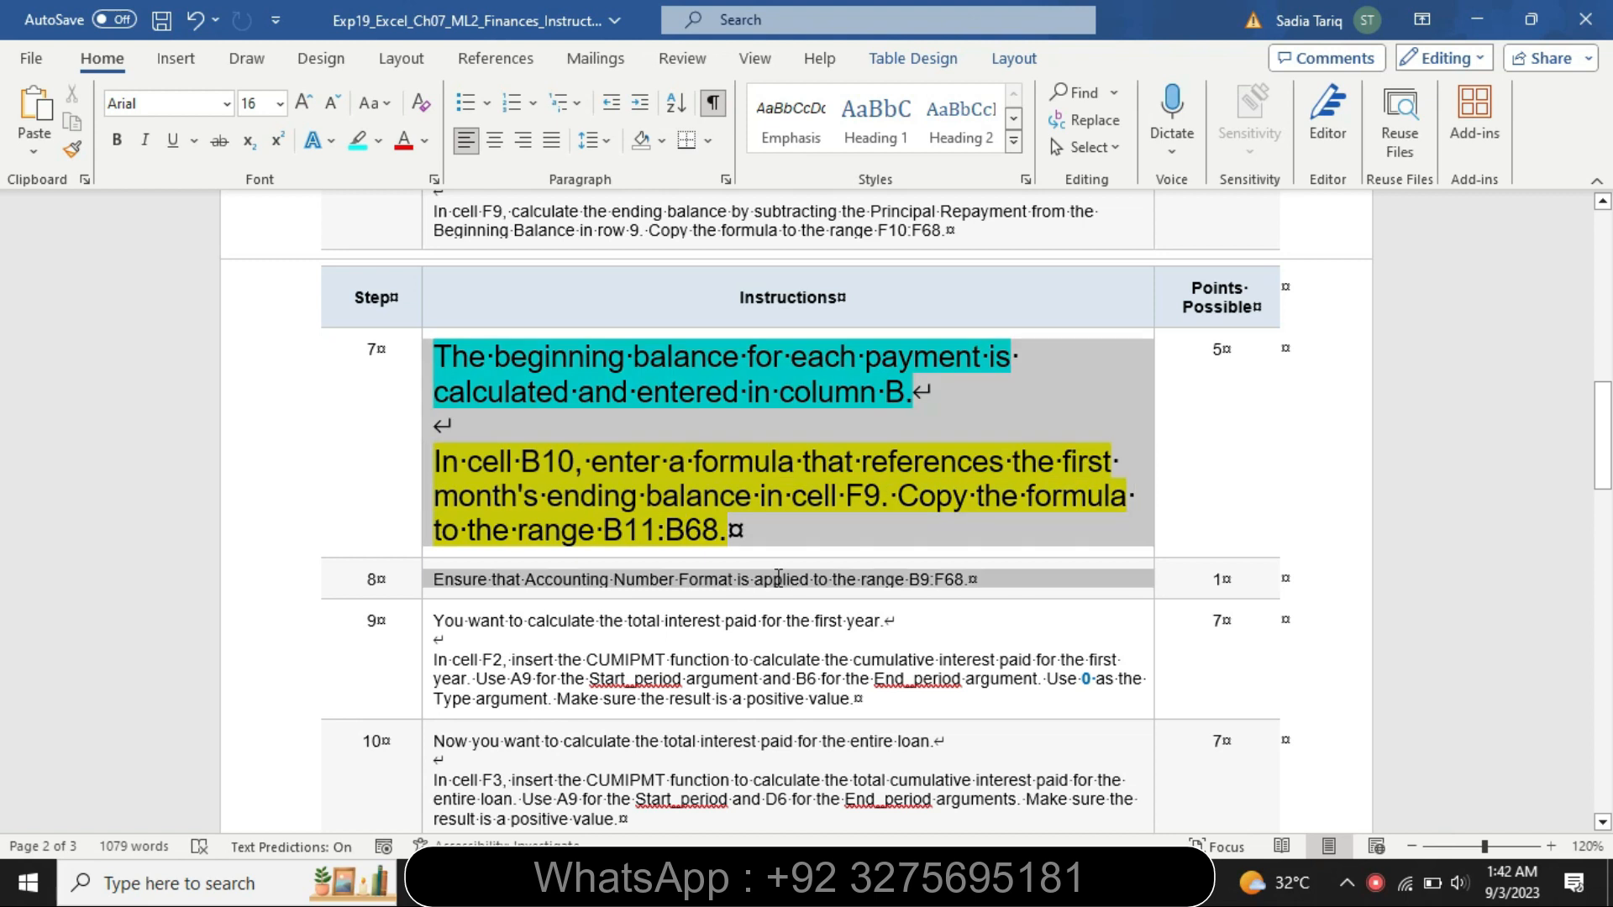
click(871, 536)
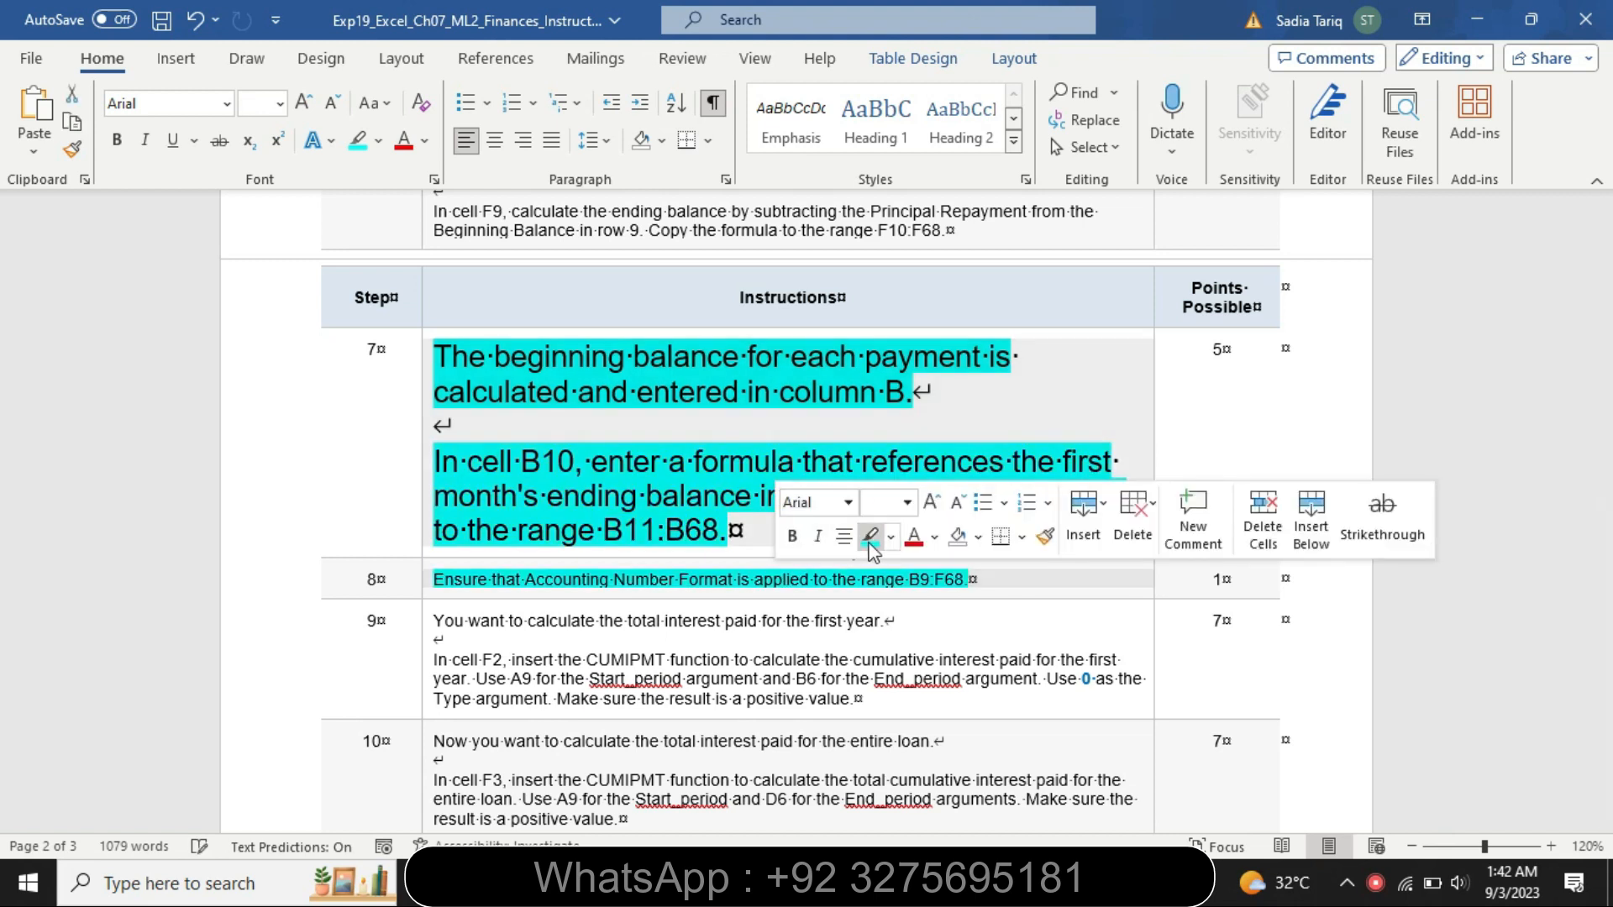
In cell B10, enter a formula referencing the ending balance in F9 and copy it down to B11:B68
click(685, 529)
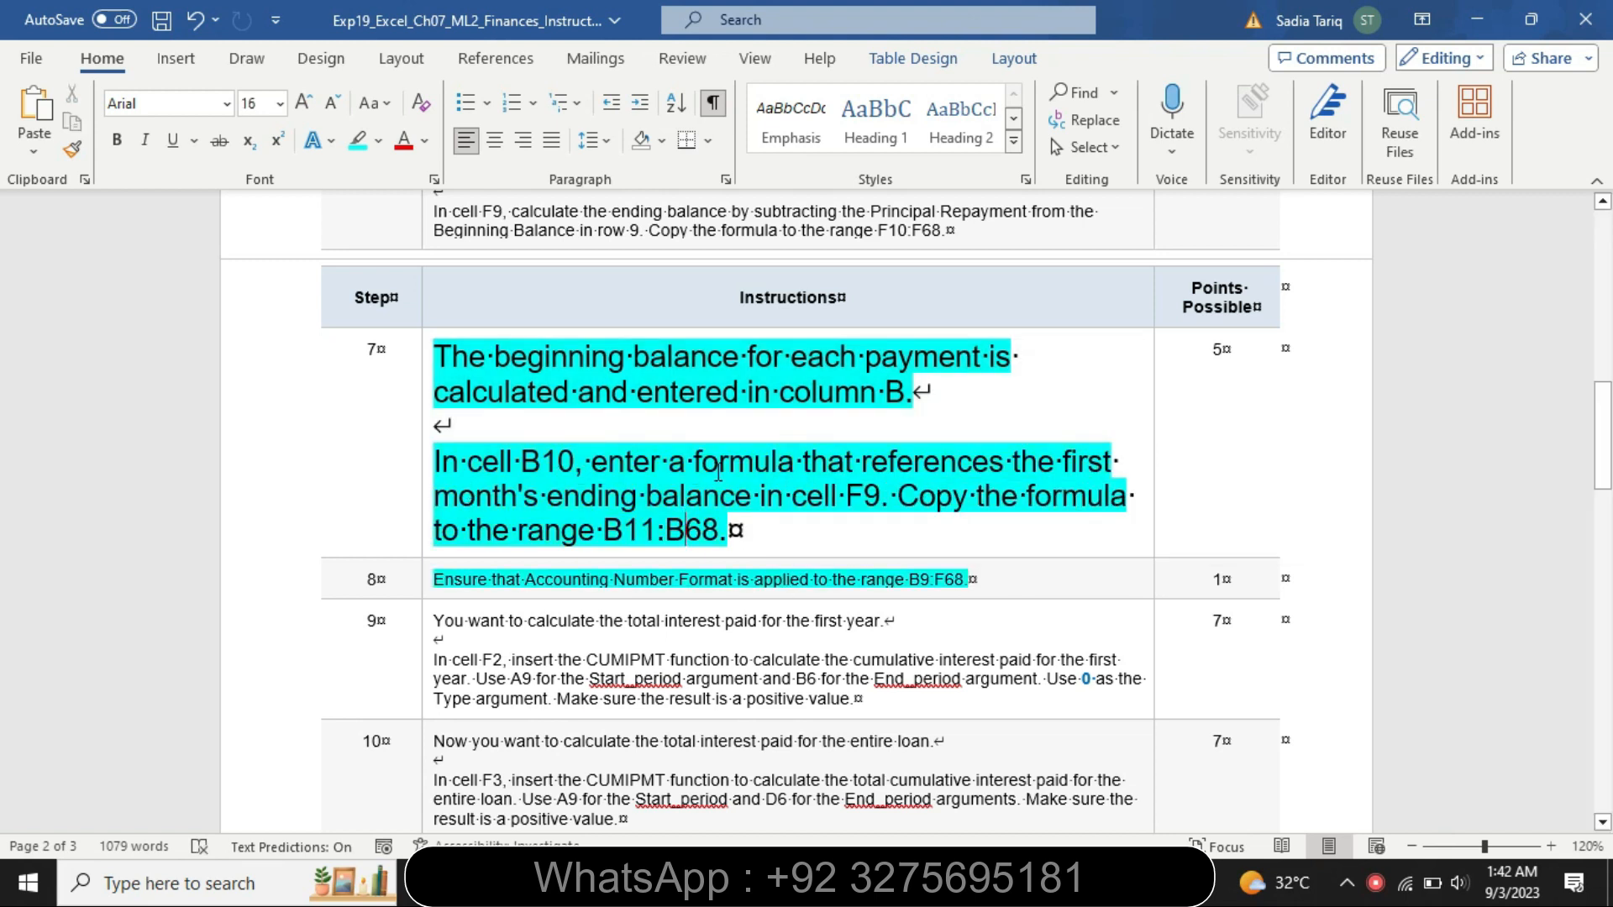
key(alt+Tab)
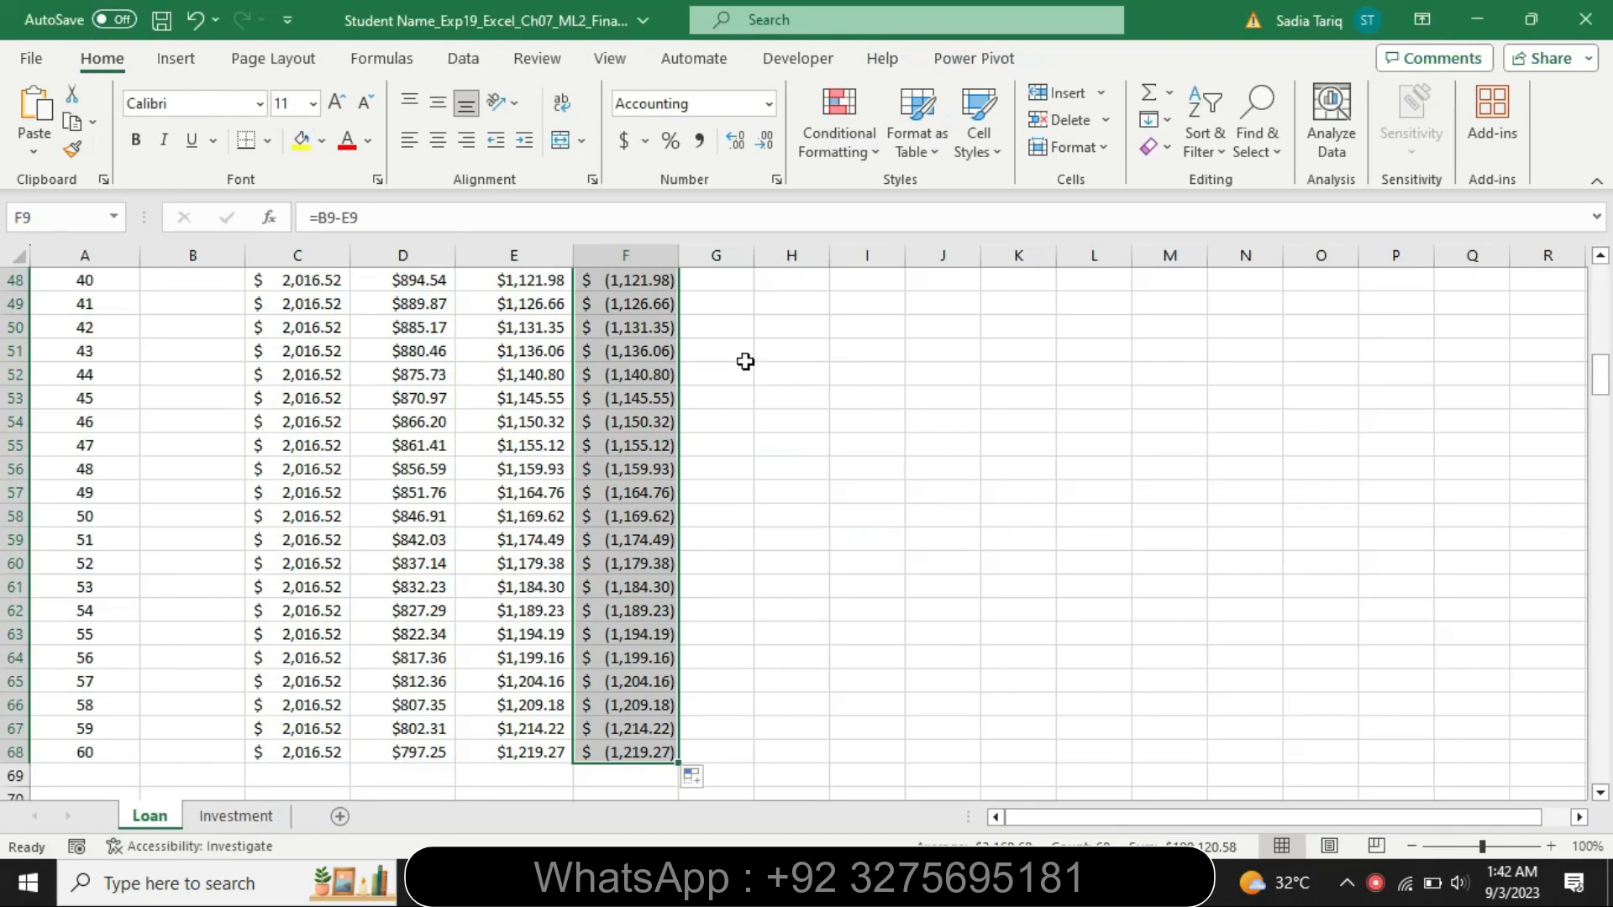
drag(1600, 370, 1600, 278)
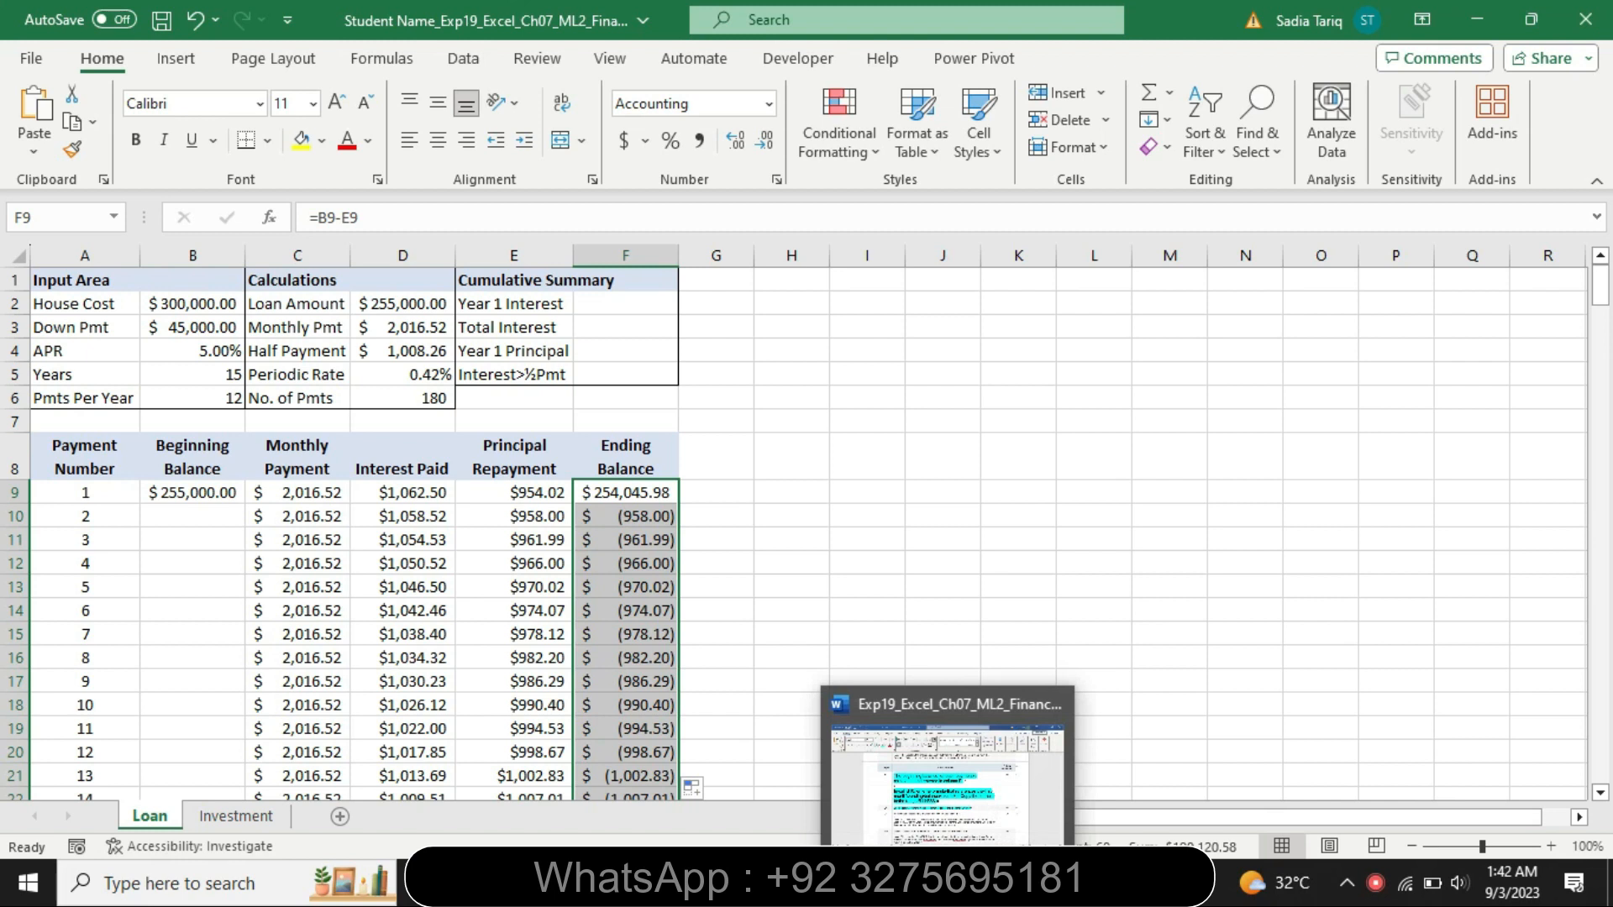
click(155, 512)
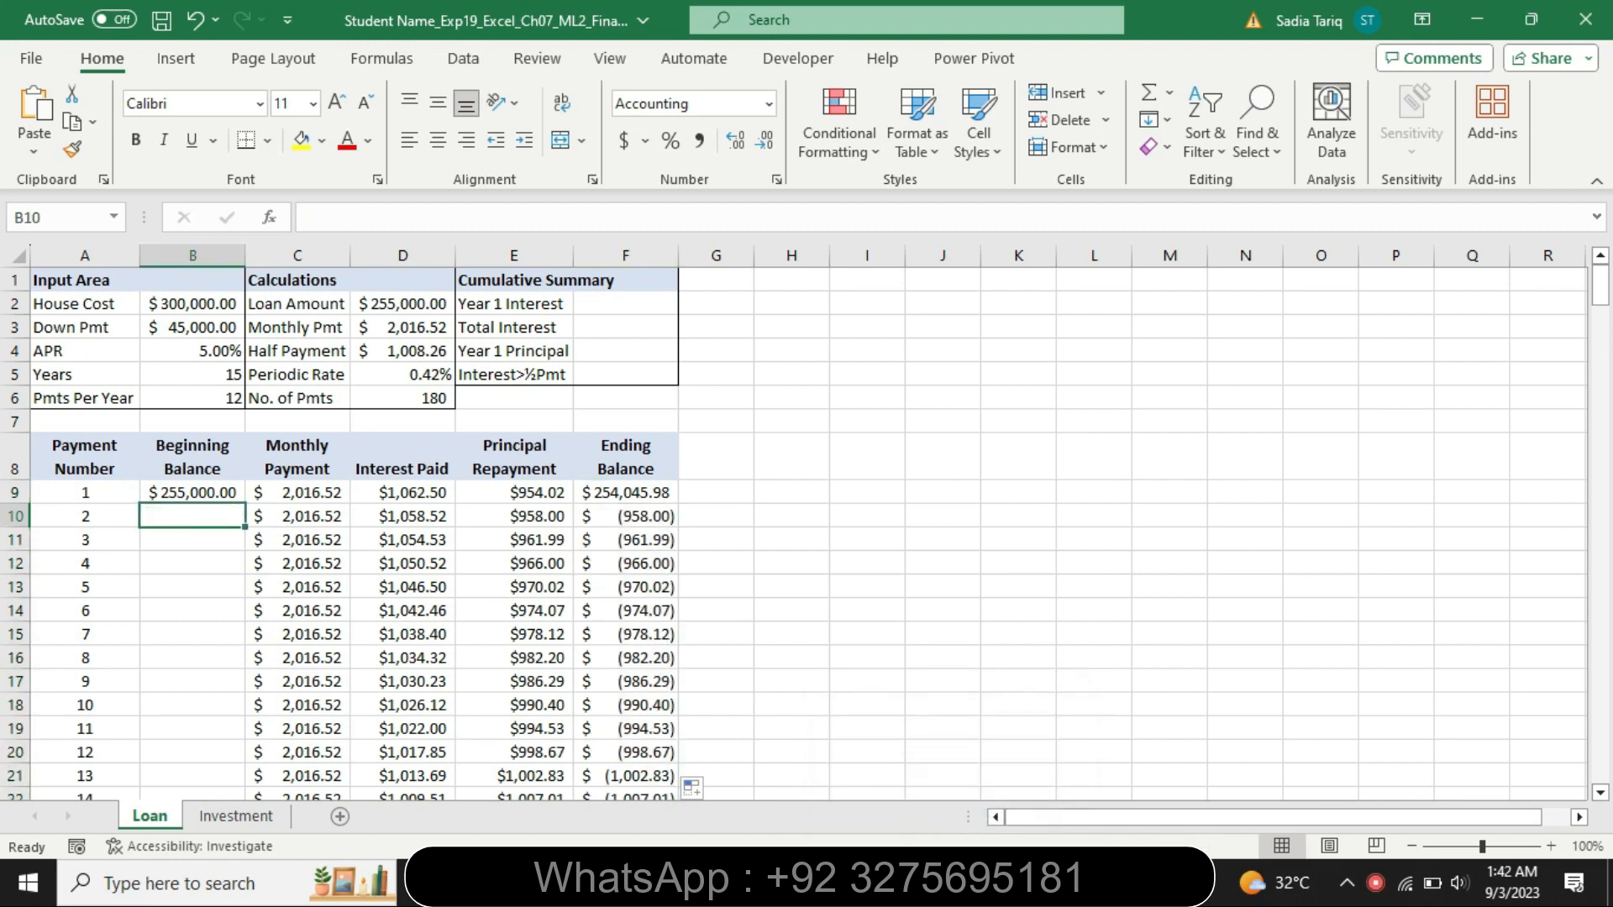
key(alt+Tab)
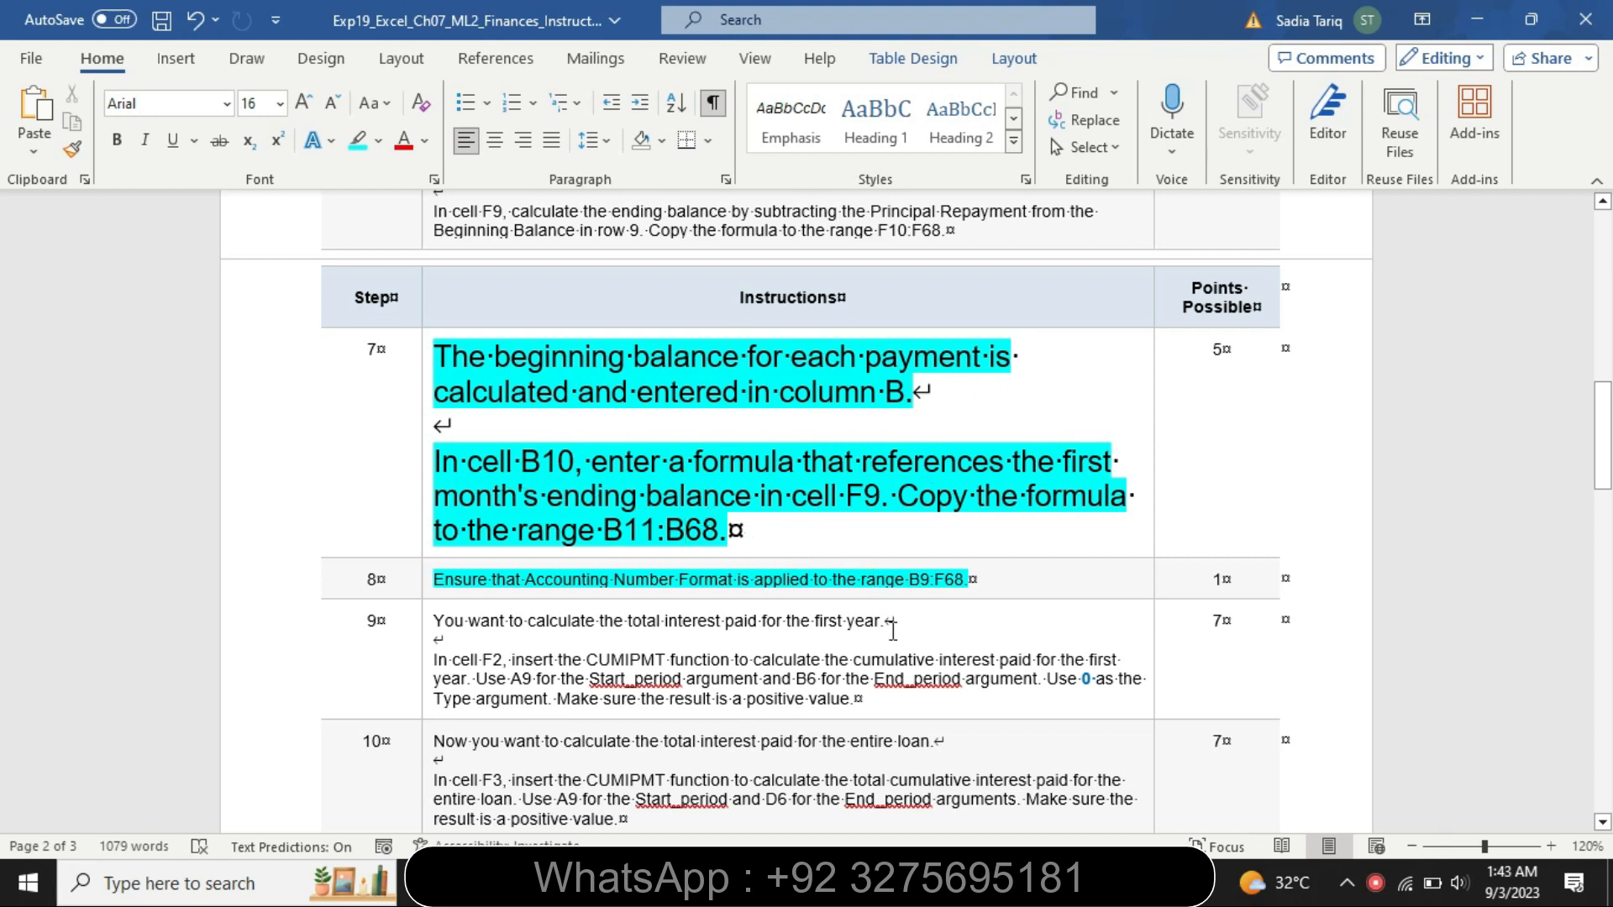
key(alt+Tab)
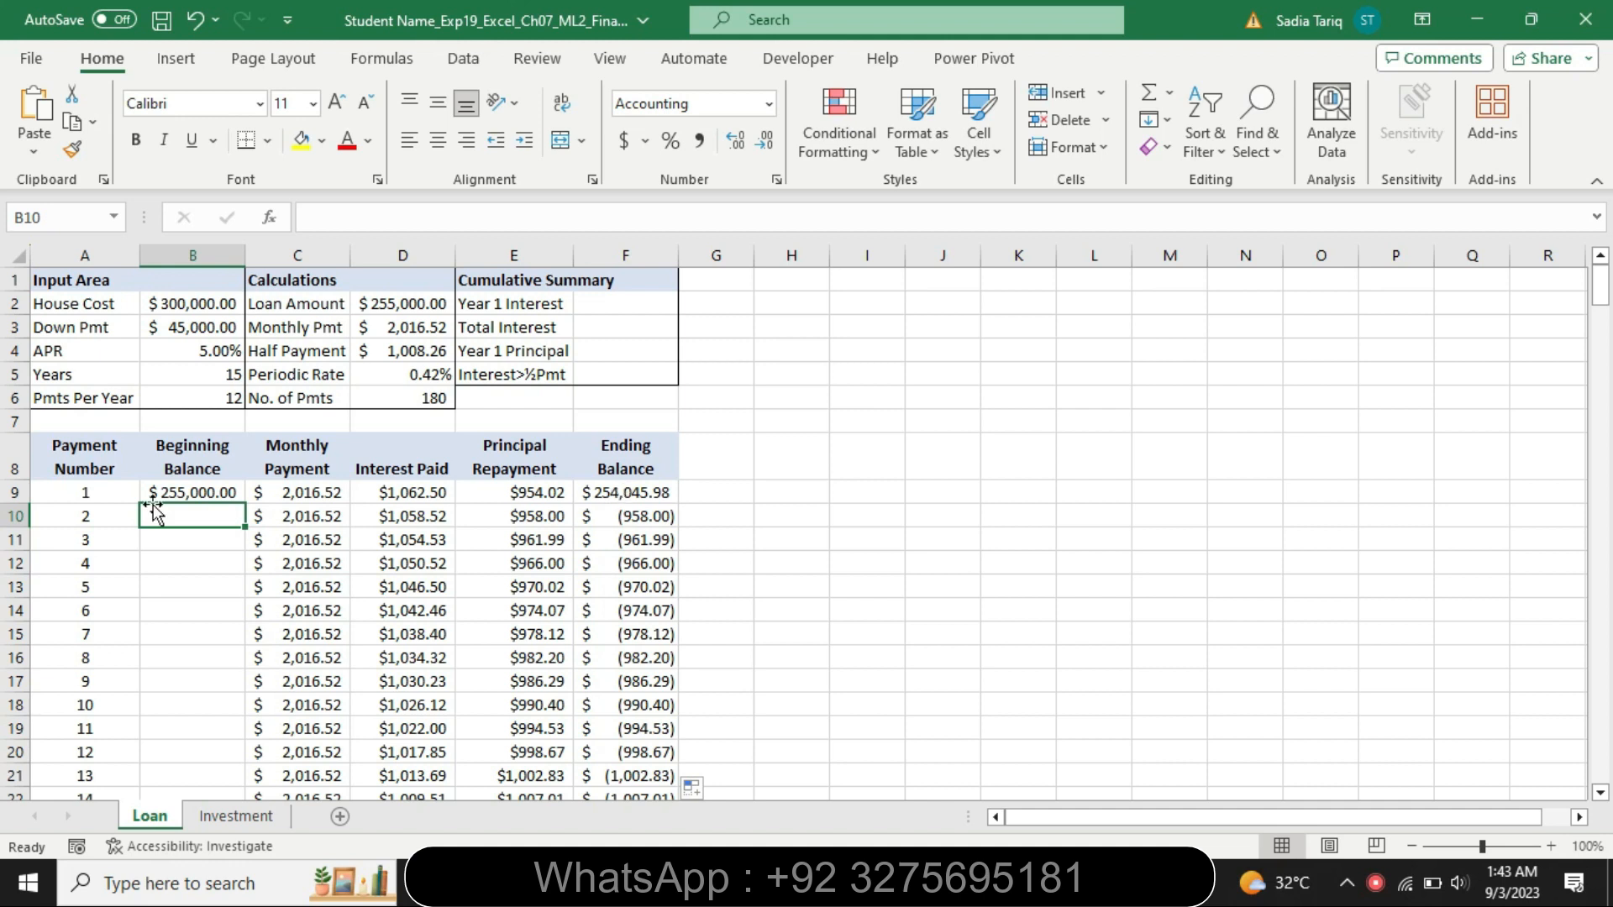
text(=)
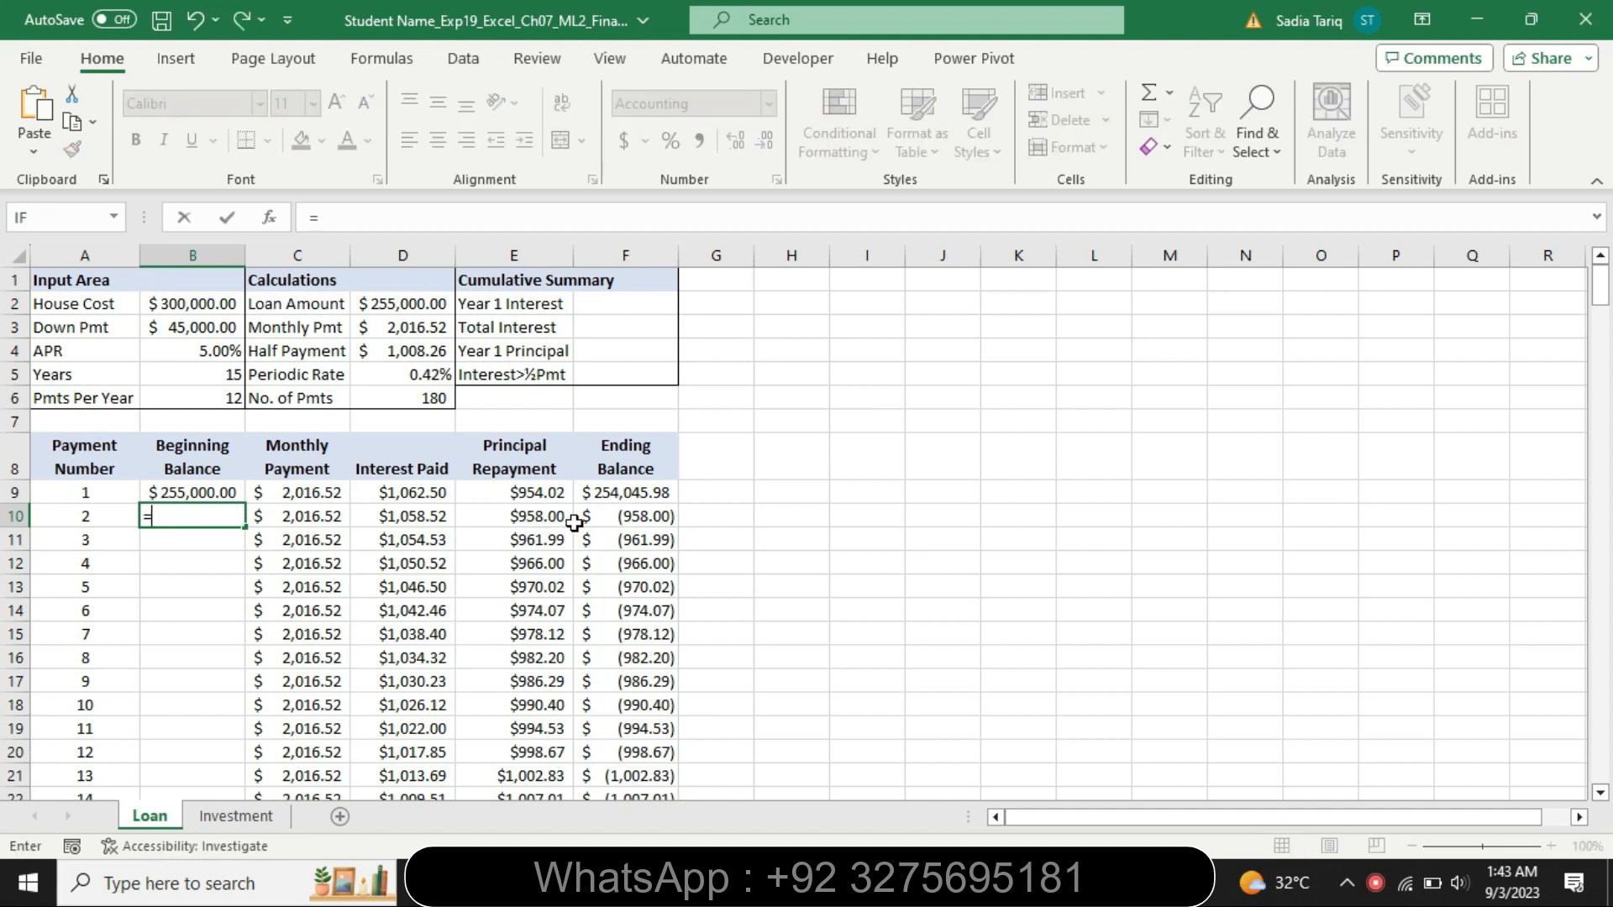
click(600, 490)
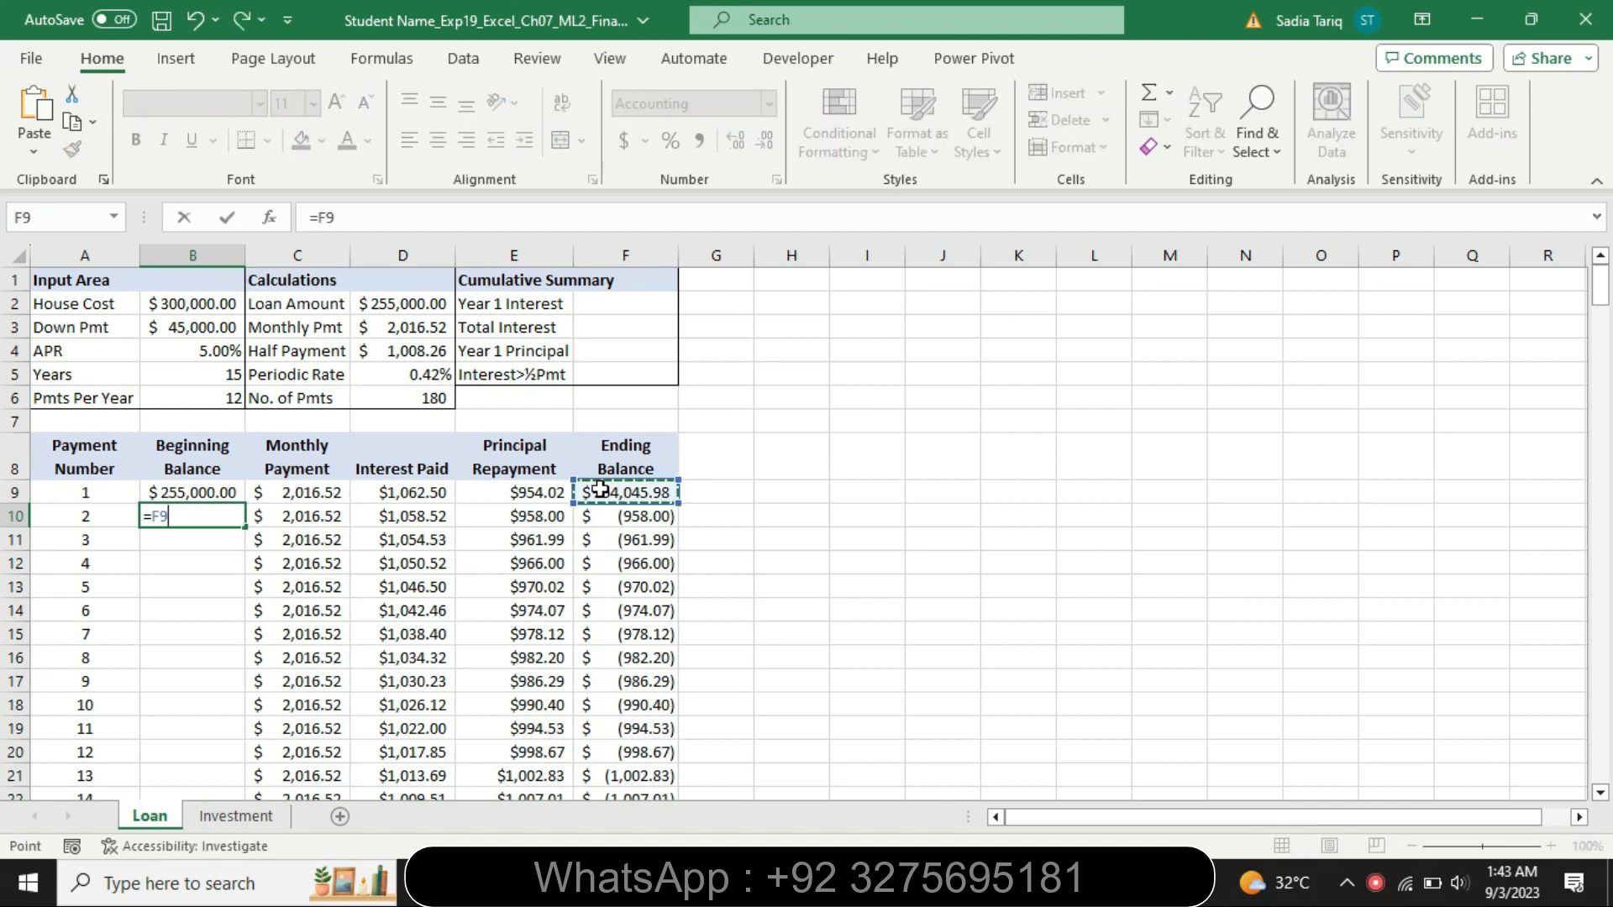
key(Return)
click(233, 519)
drag(244, 528, 228, 729)
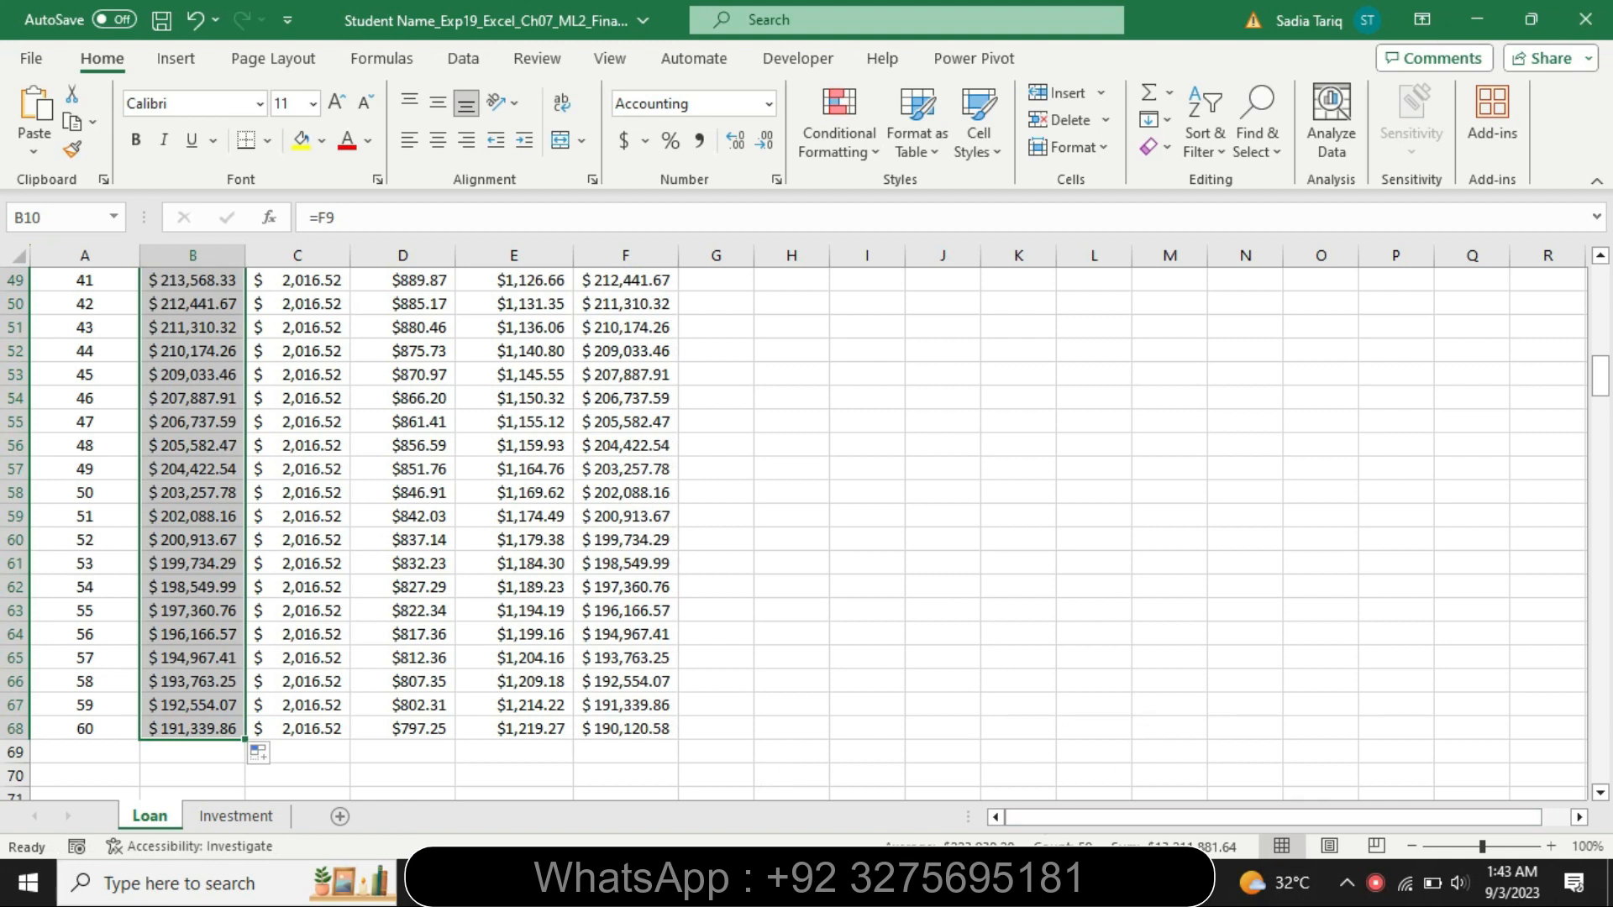
Restore the step 7 instructions to 9 pt and remove their highlighting
key(alt+Tab)
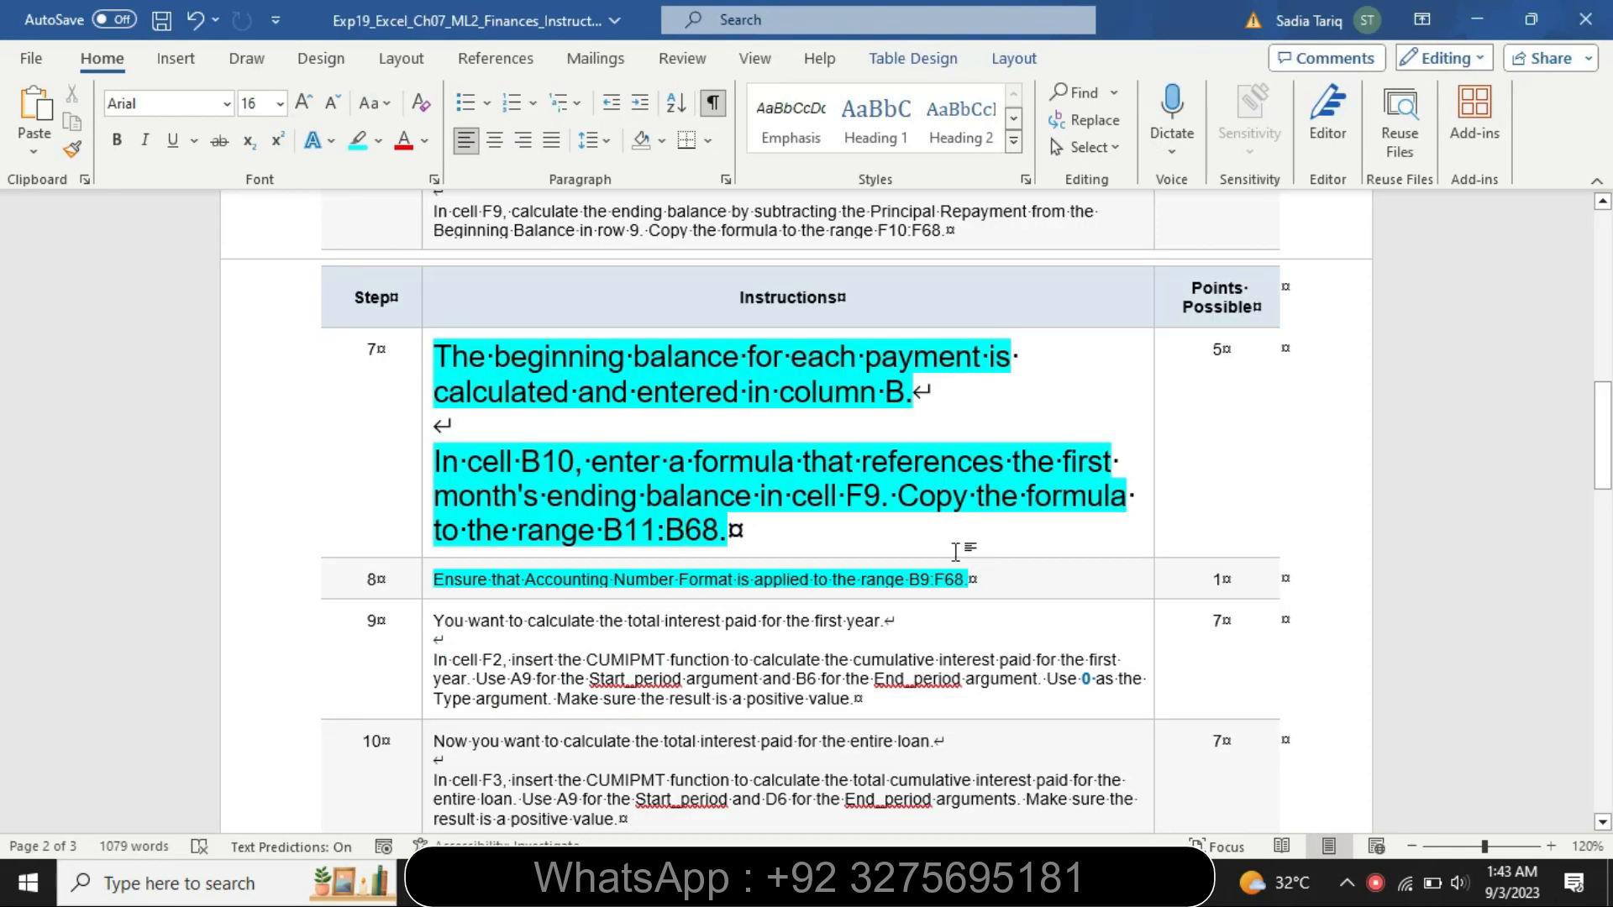
click(428, 530)
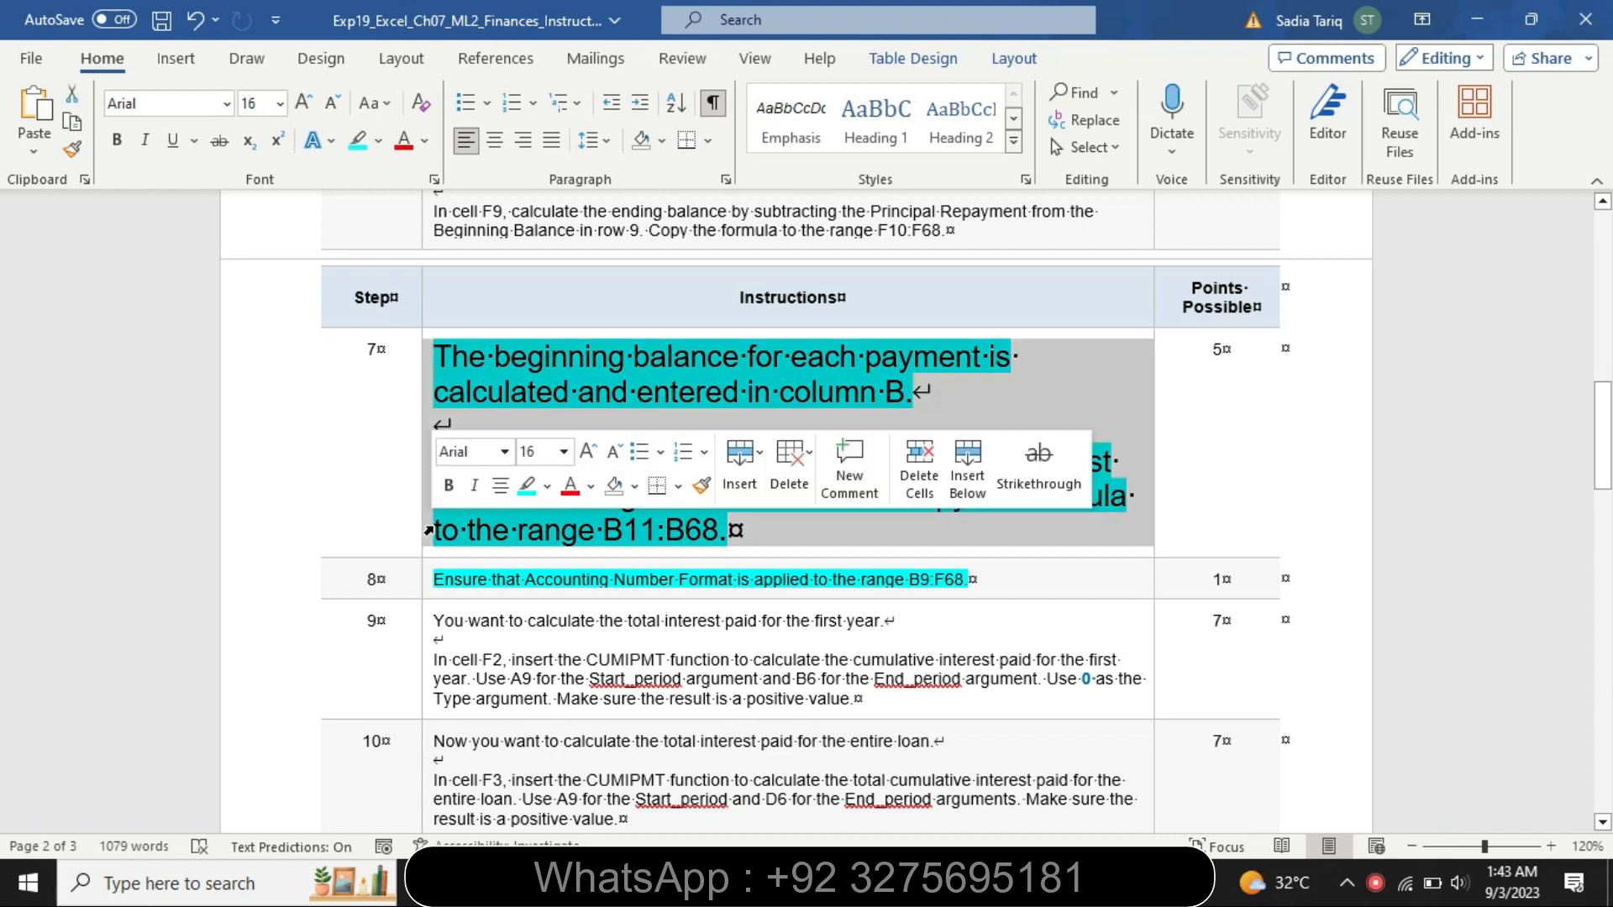
click(564, 454)
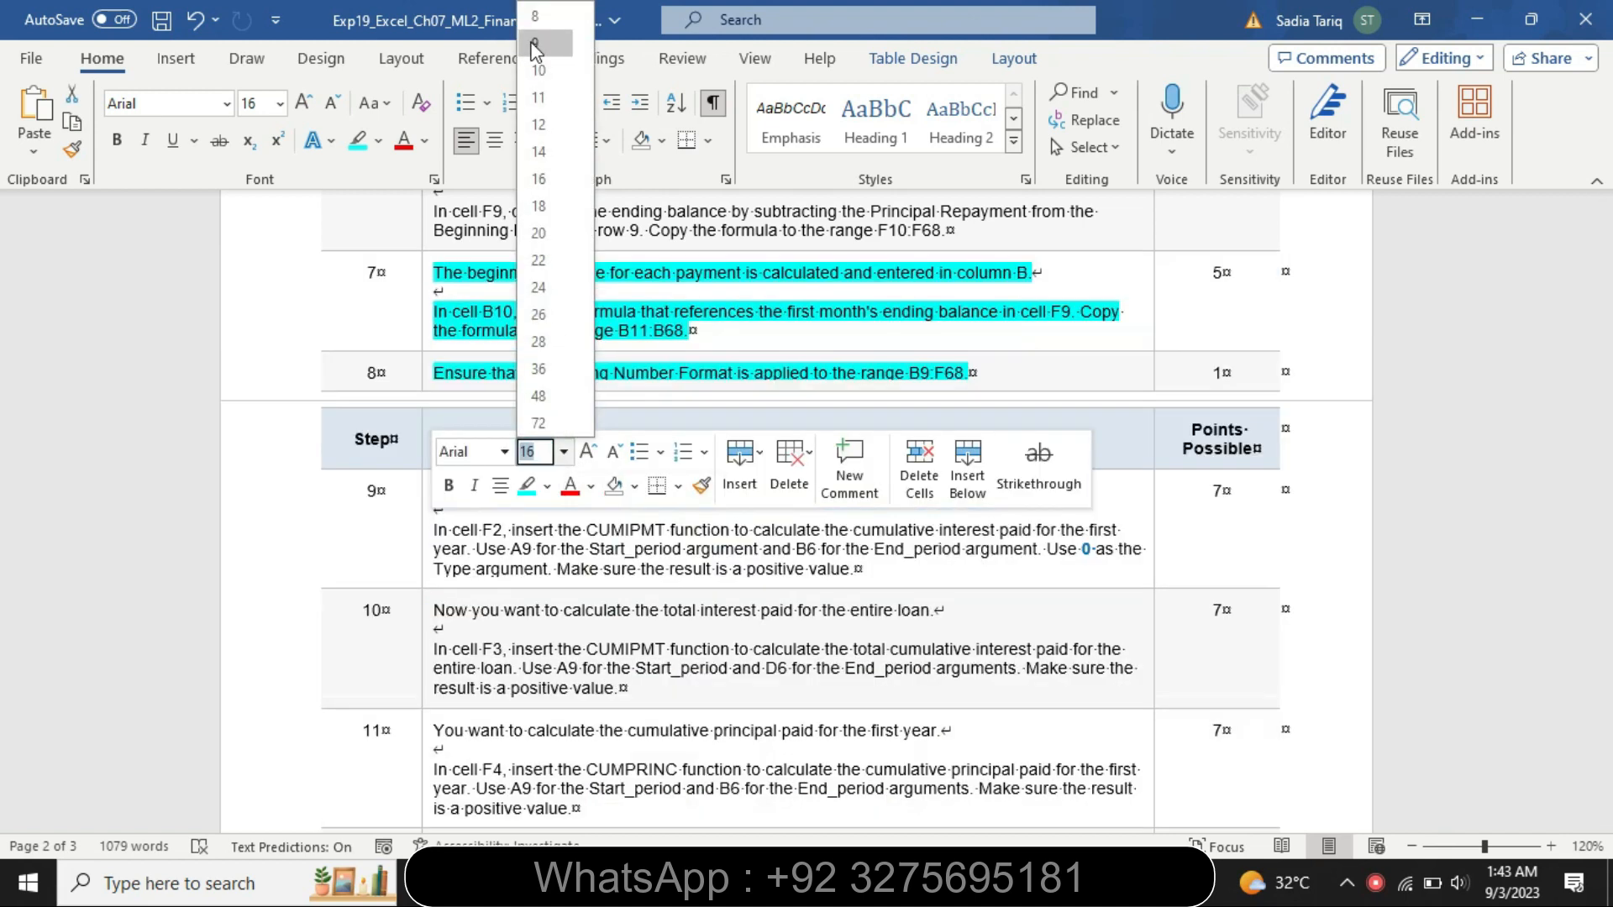
click(535, 43)
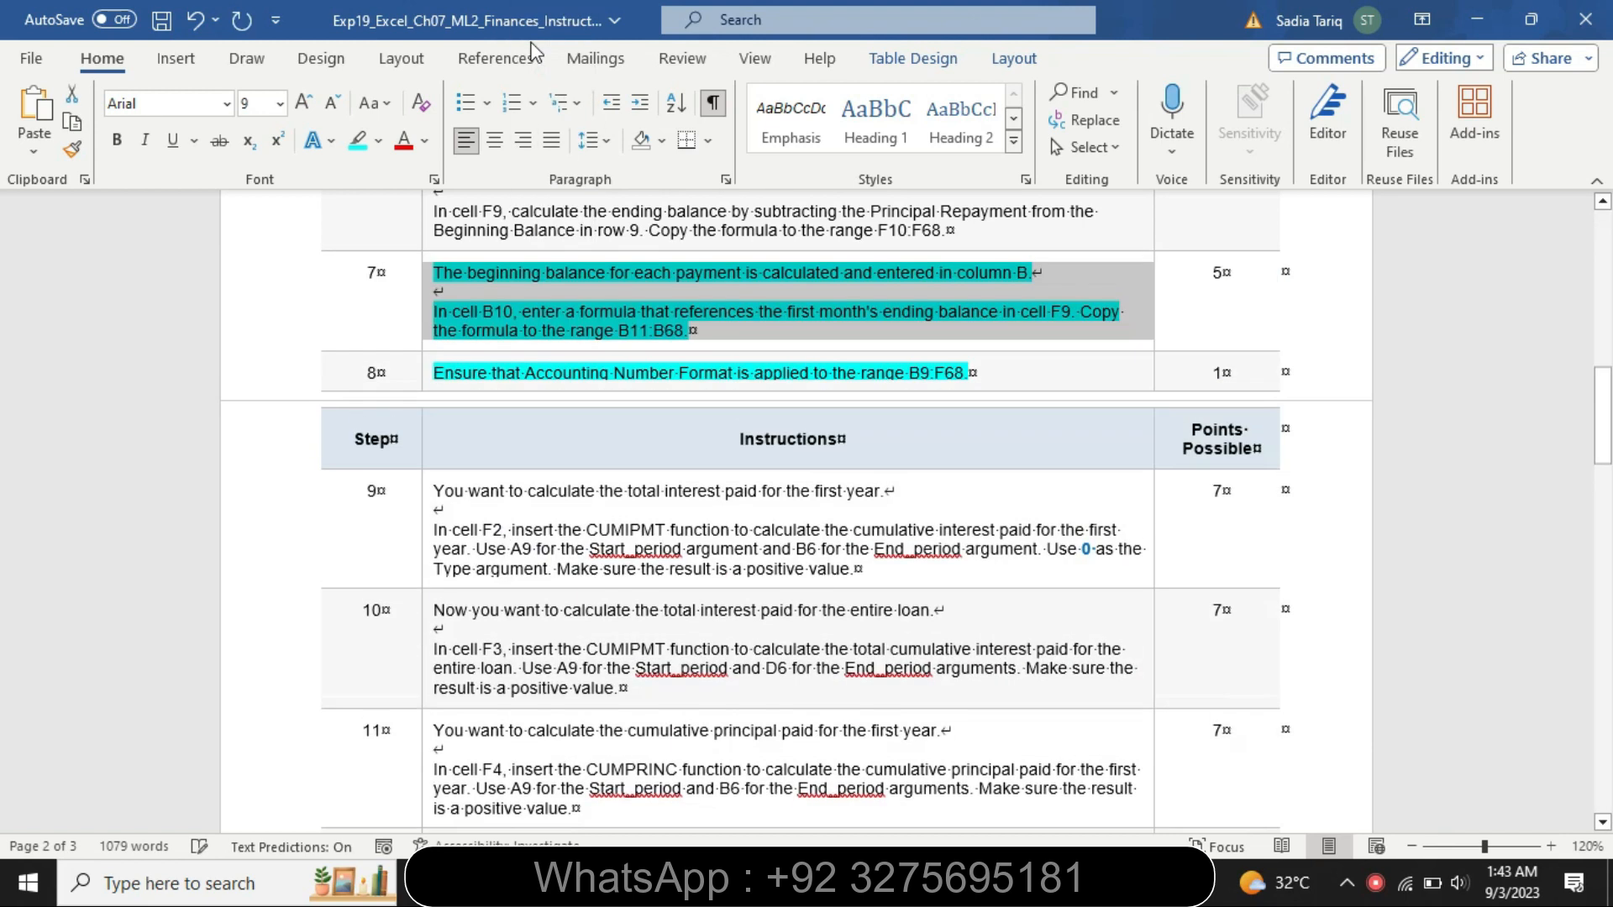
click(379, 141)
click(412, 281)
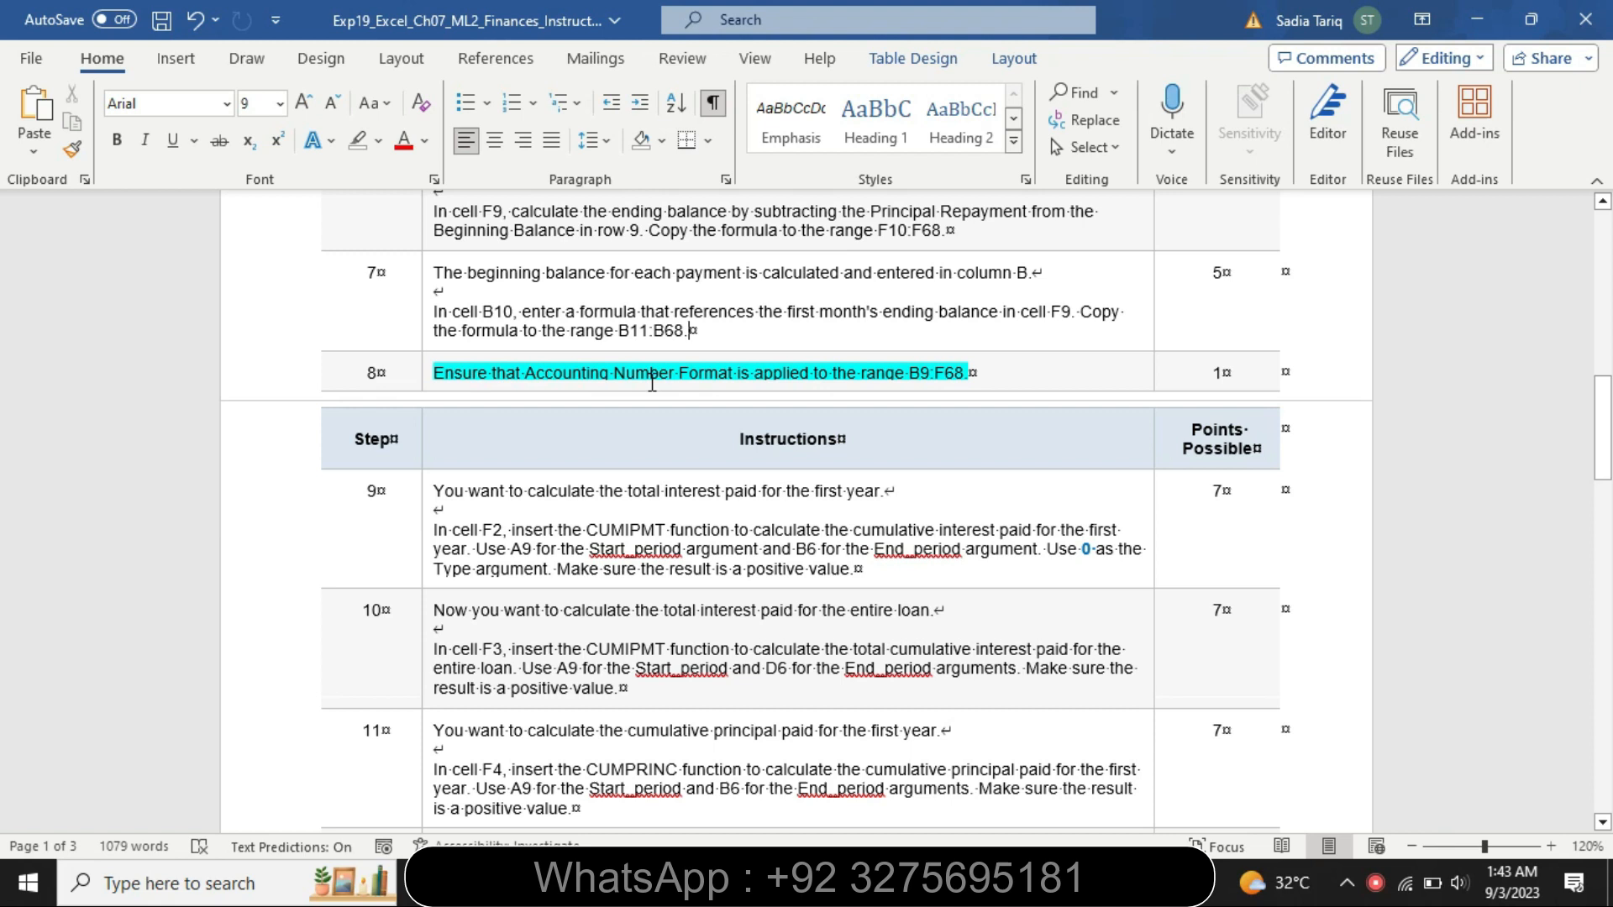
Select the range B9:F68 on the Loan sheet and apply Accounting Number Format to it
double_click(932, 374)
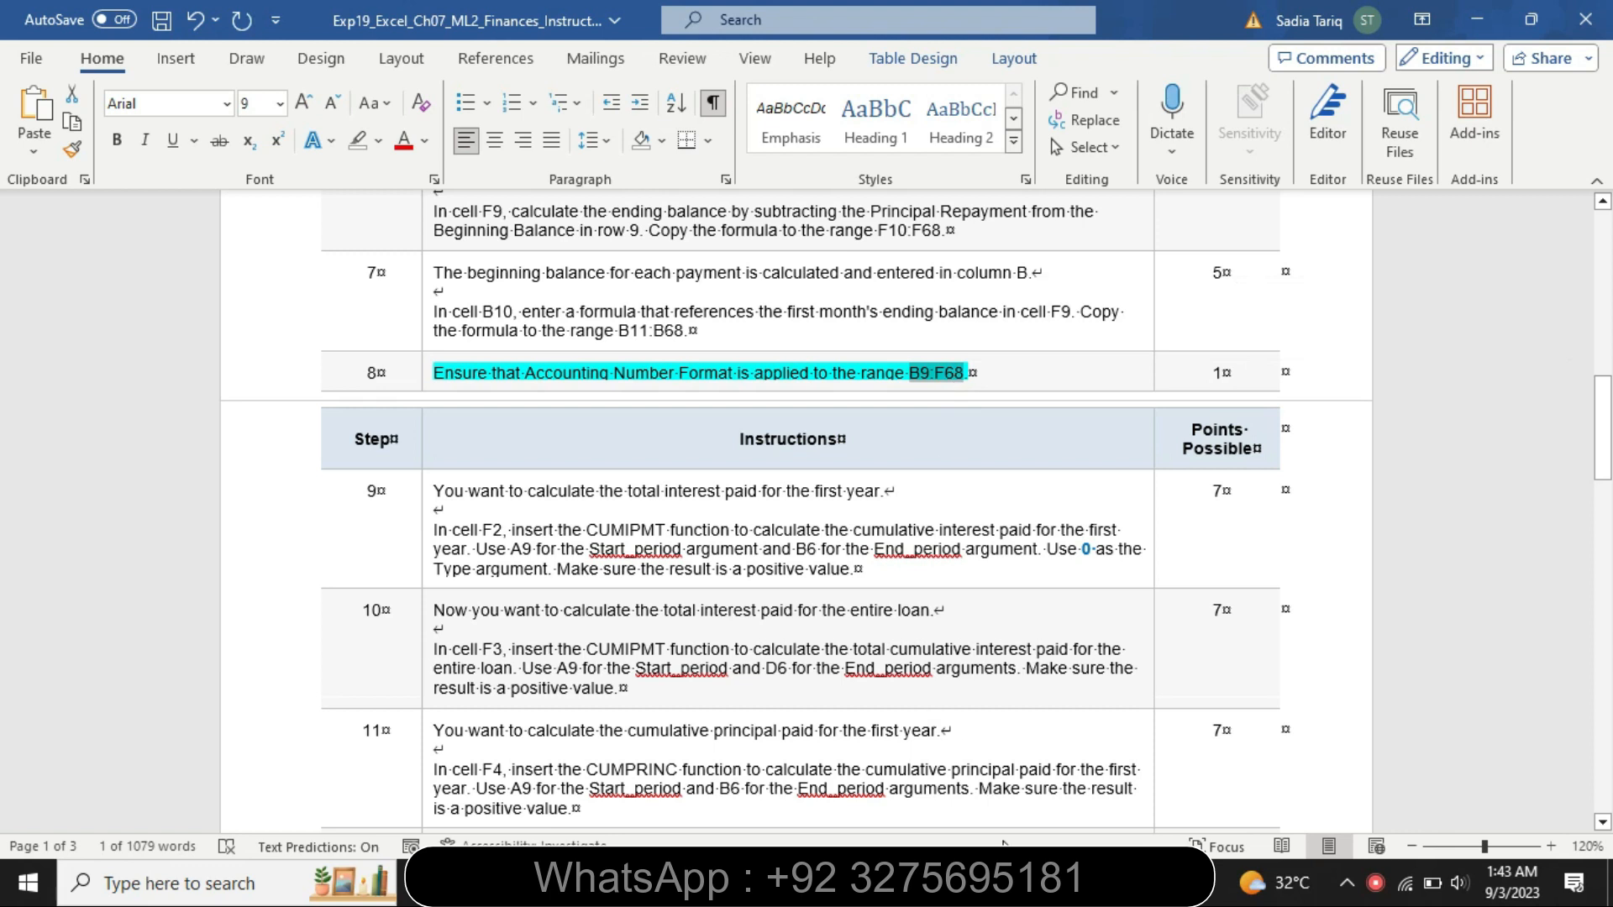
click(1002, 881)
click(52, 217)
key(BackSpace)
text(B9:F68)
key(Return)
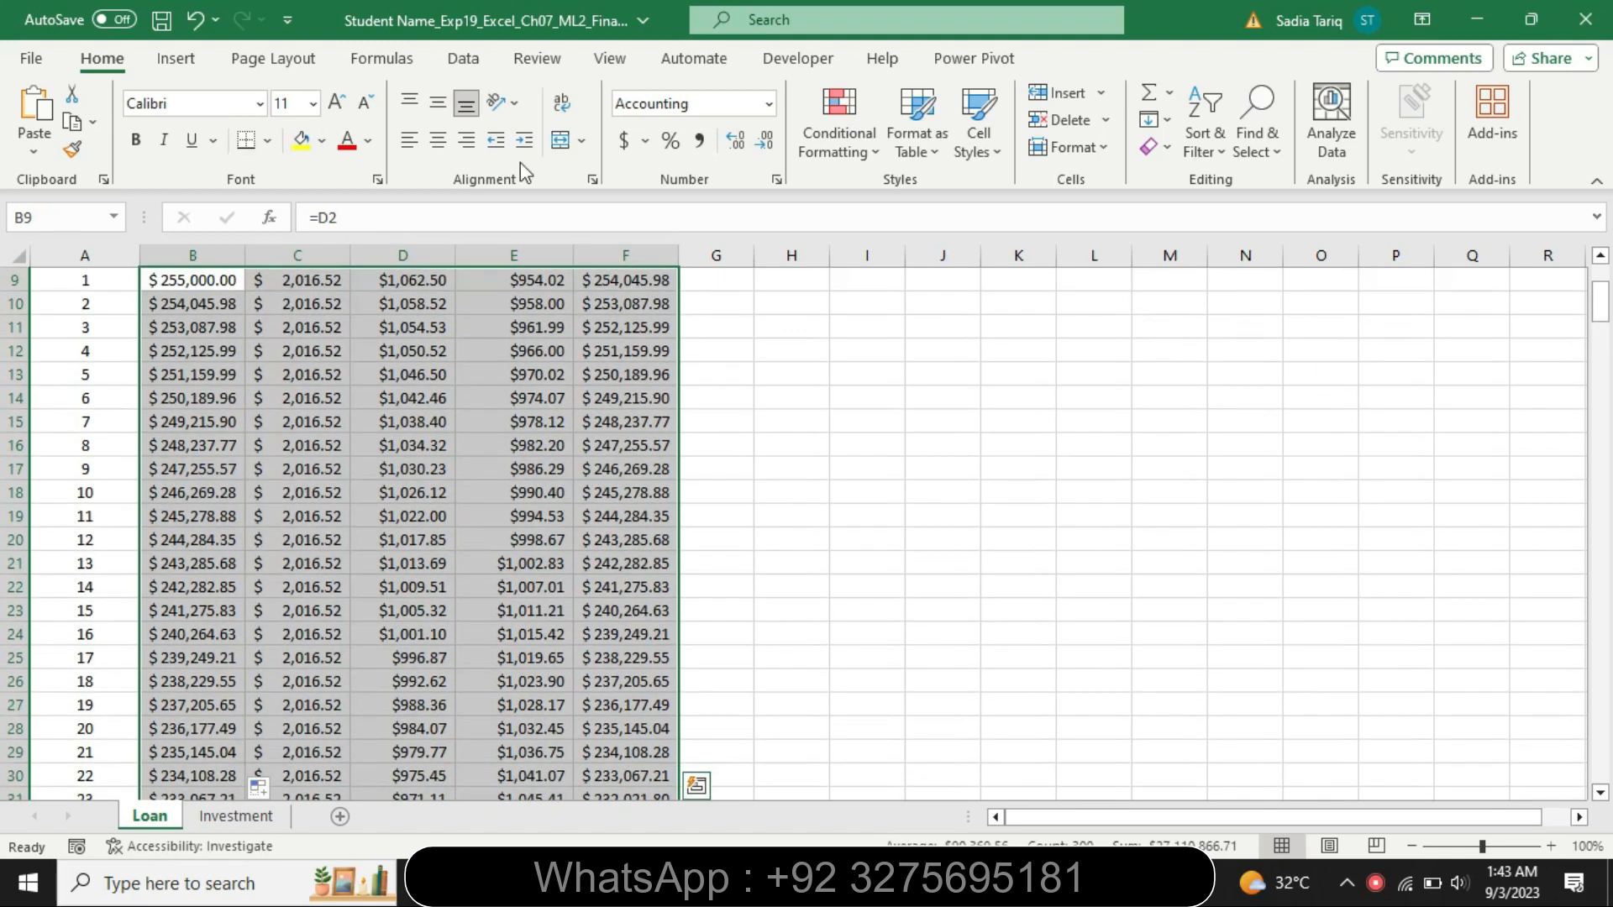
click(624, 141)
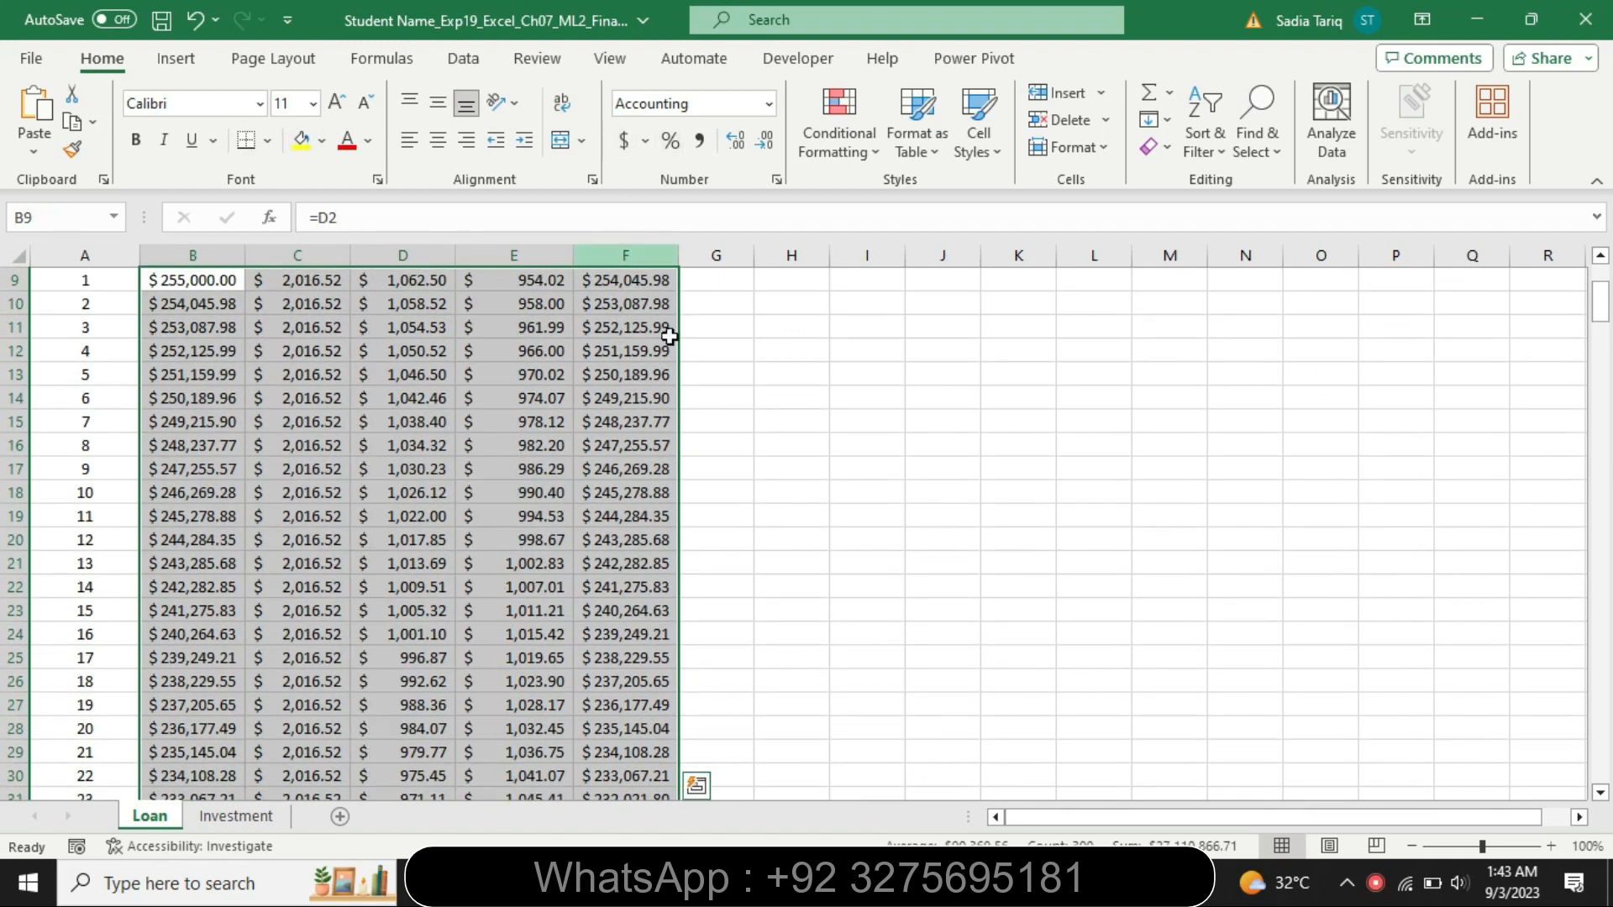
Remove the highlighting from the step 8 instruction in the instructions document
click(955, 882)
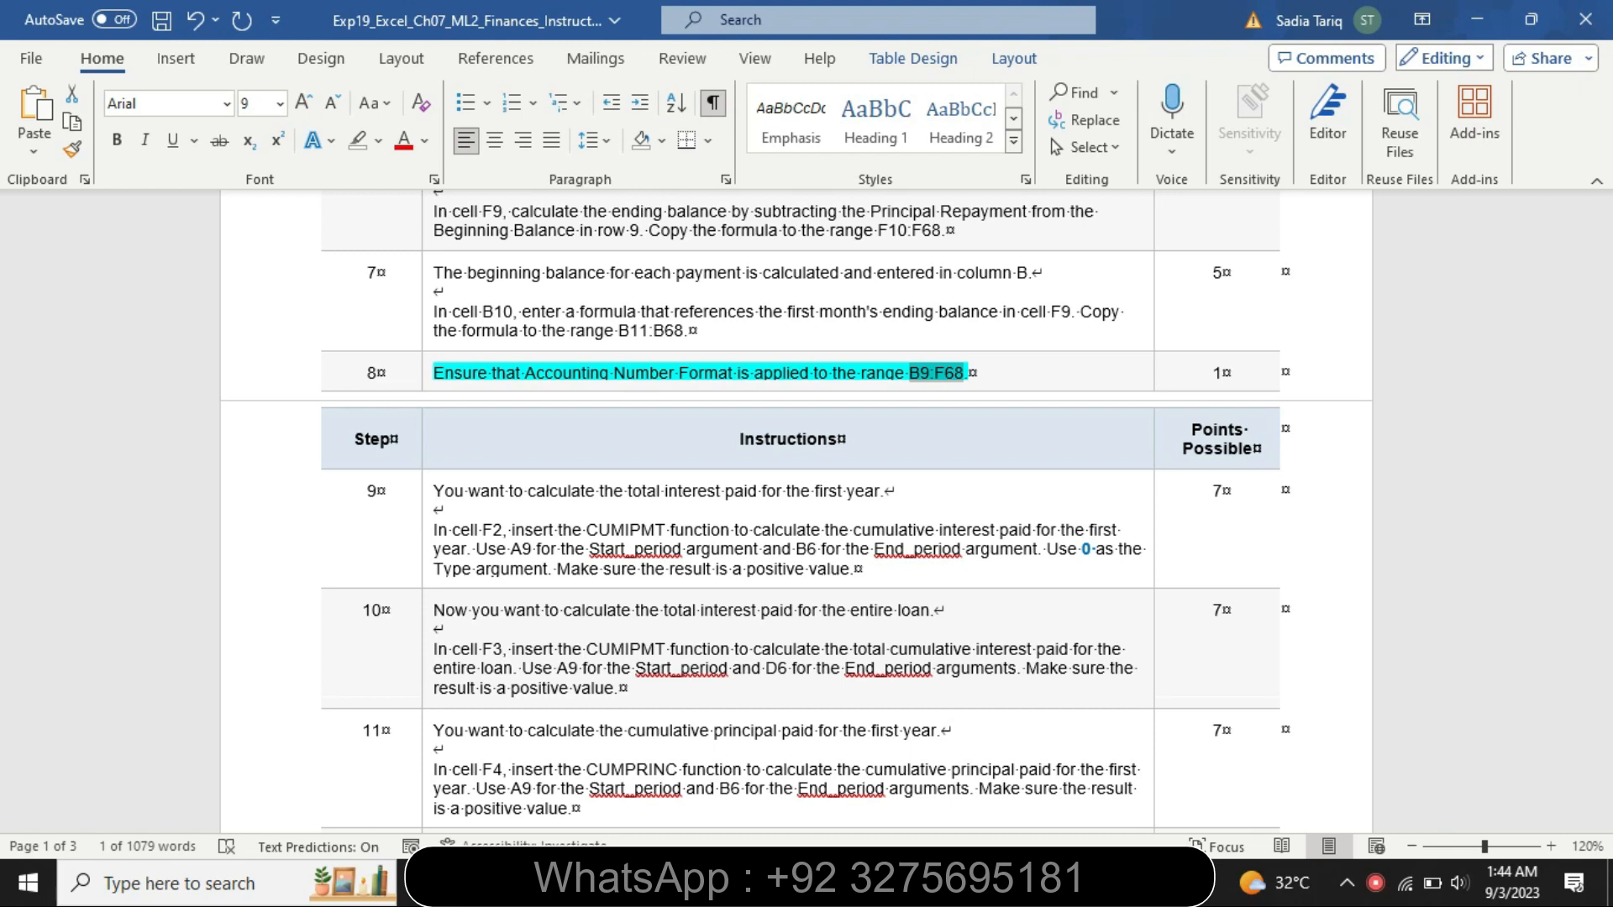
key(ctrl+c)
click(792, 882)
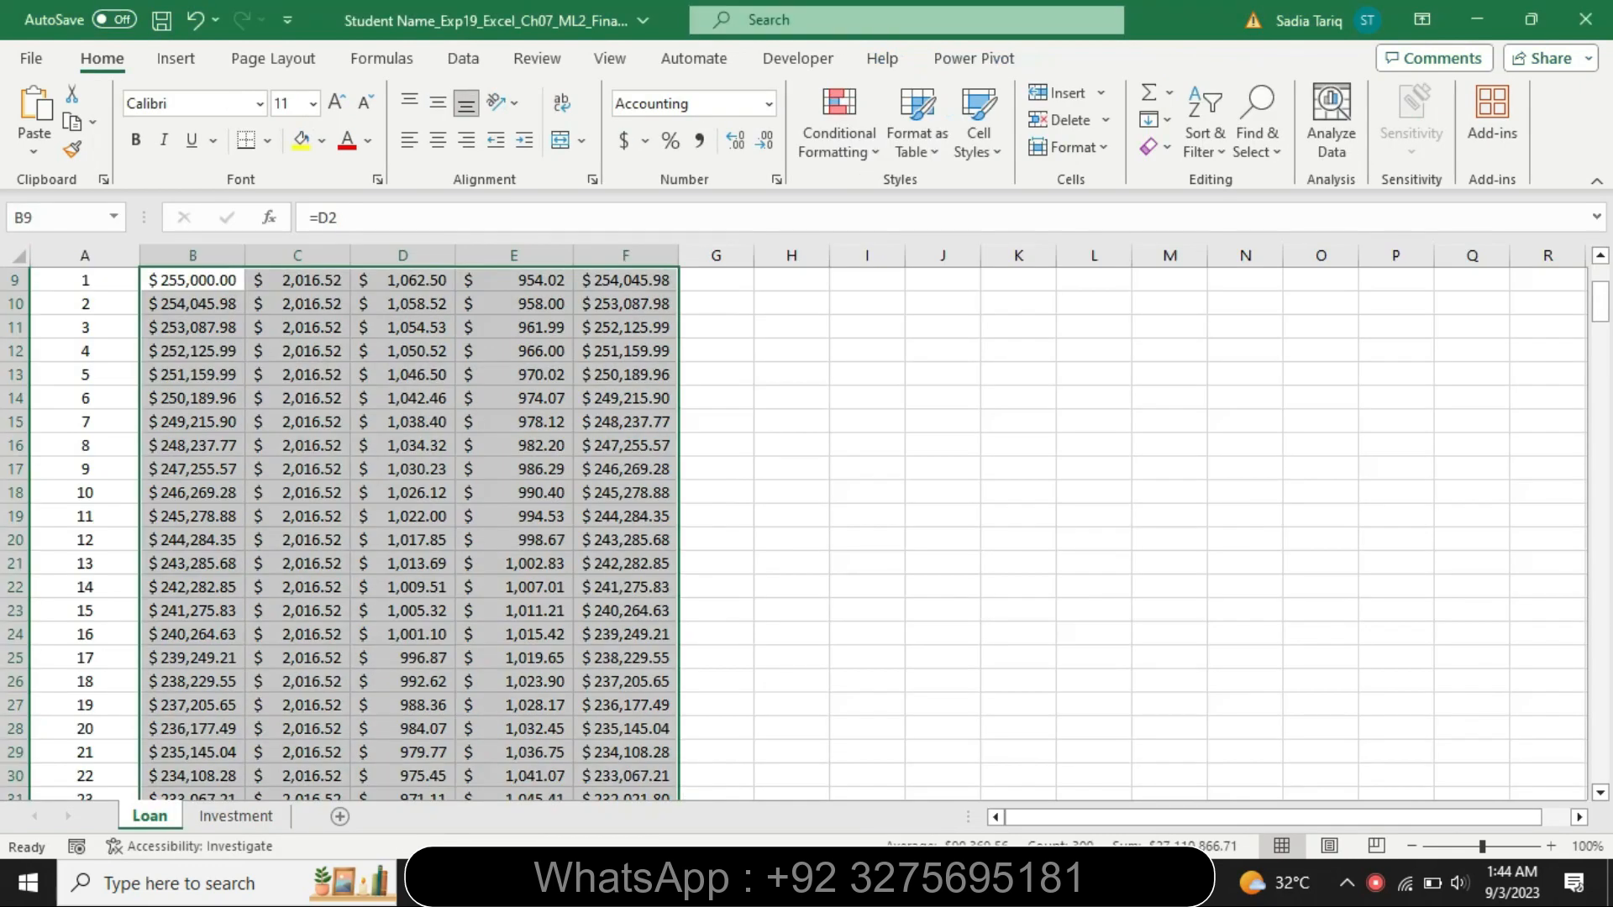
click(798, 882)
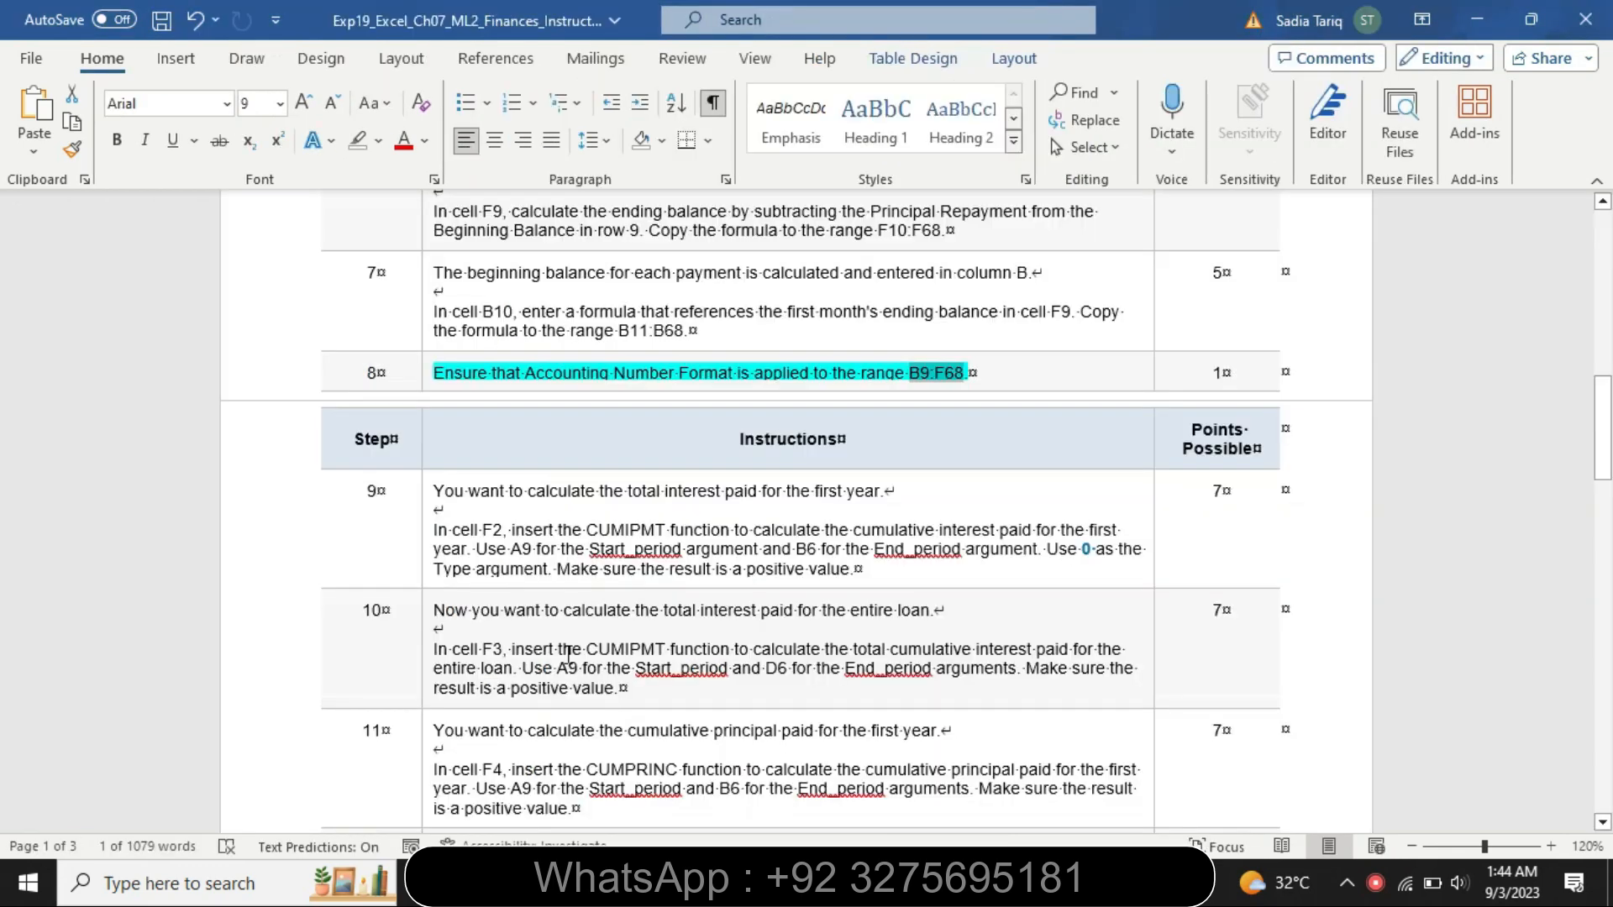
click(427, 388)
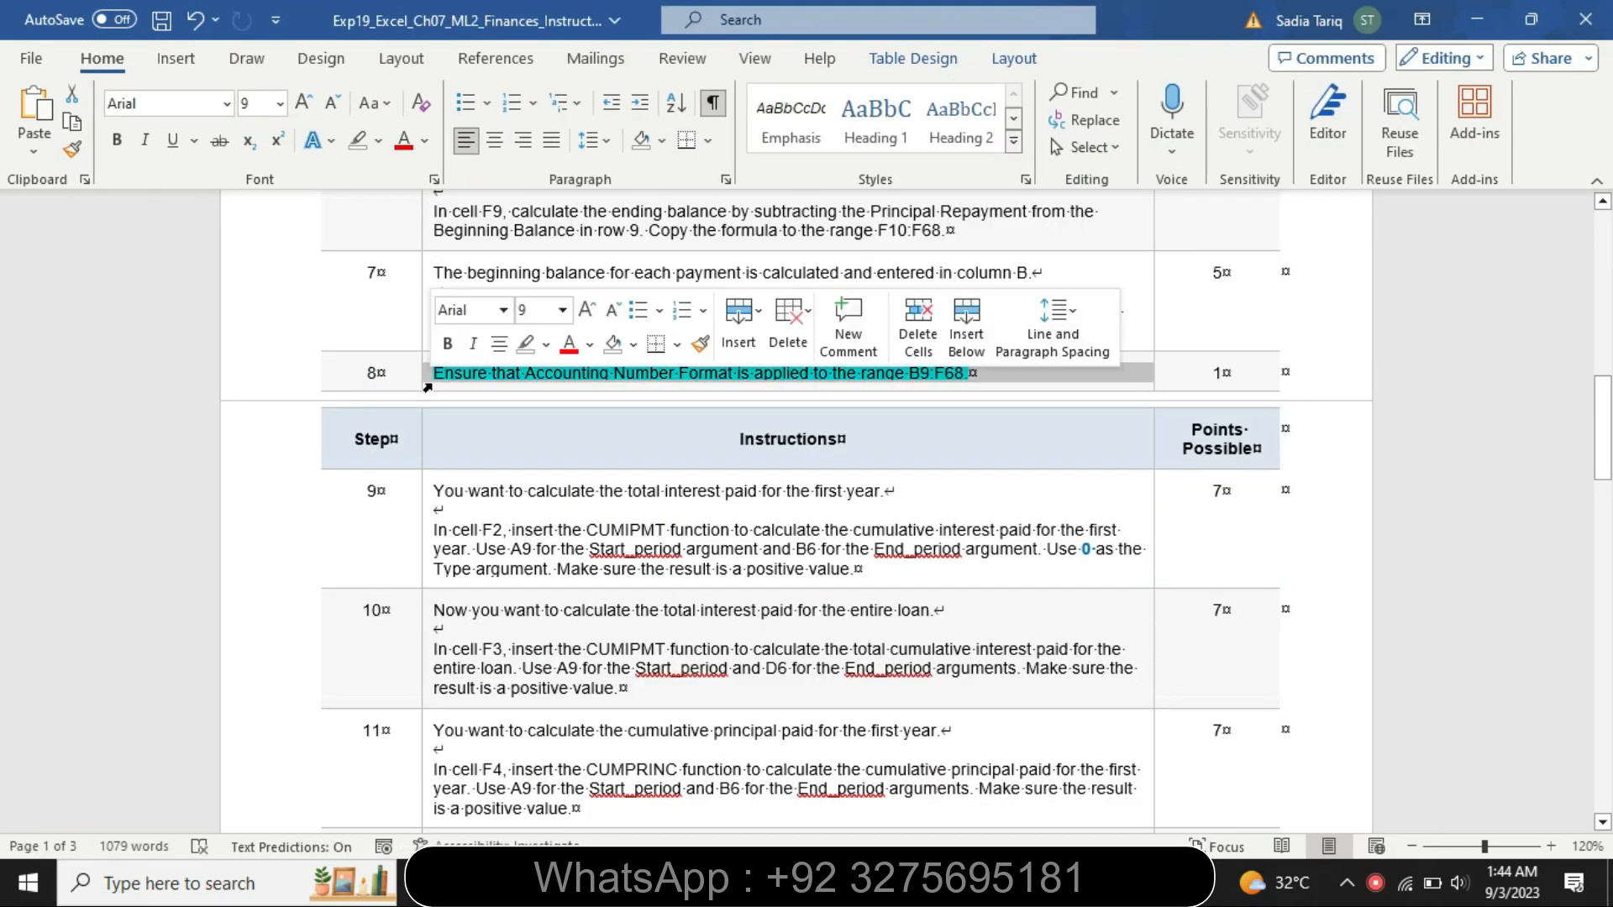
click(546, 344)
click(578, 501)
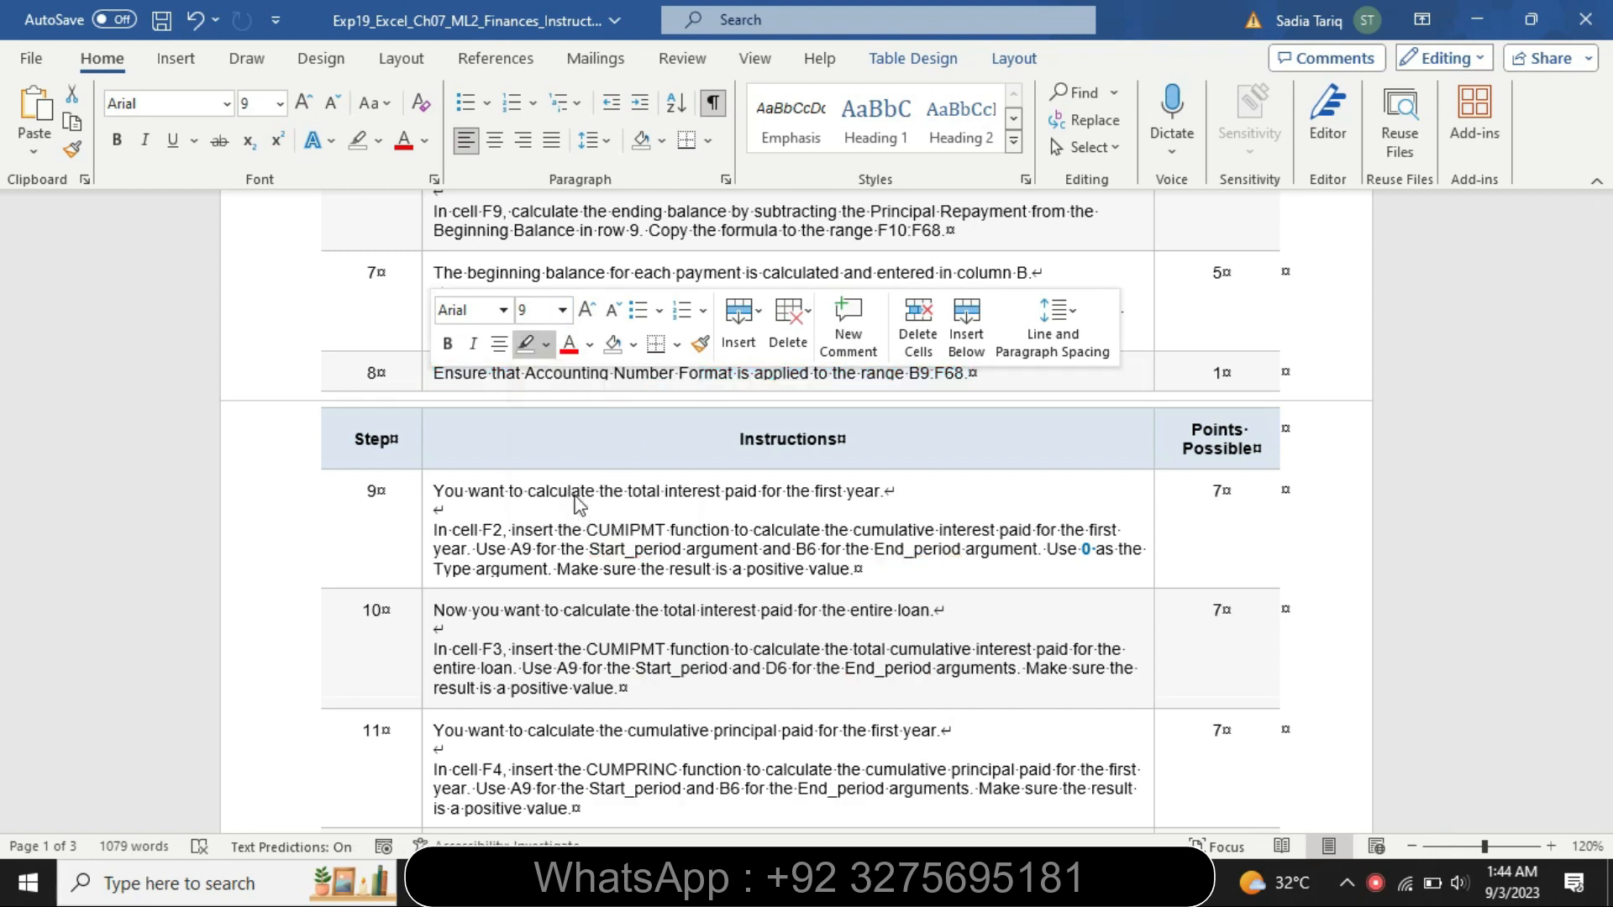
Enlarge the step 9 instructions to 16 pt and highlight them in yellow
click(427, 520)
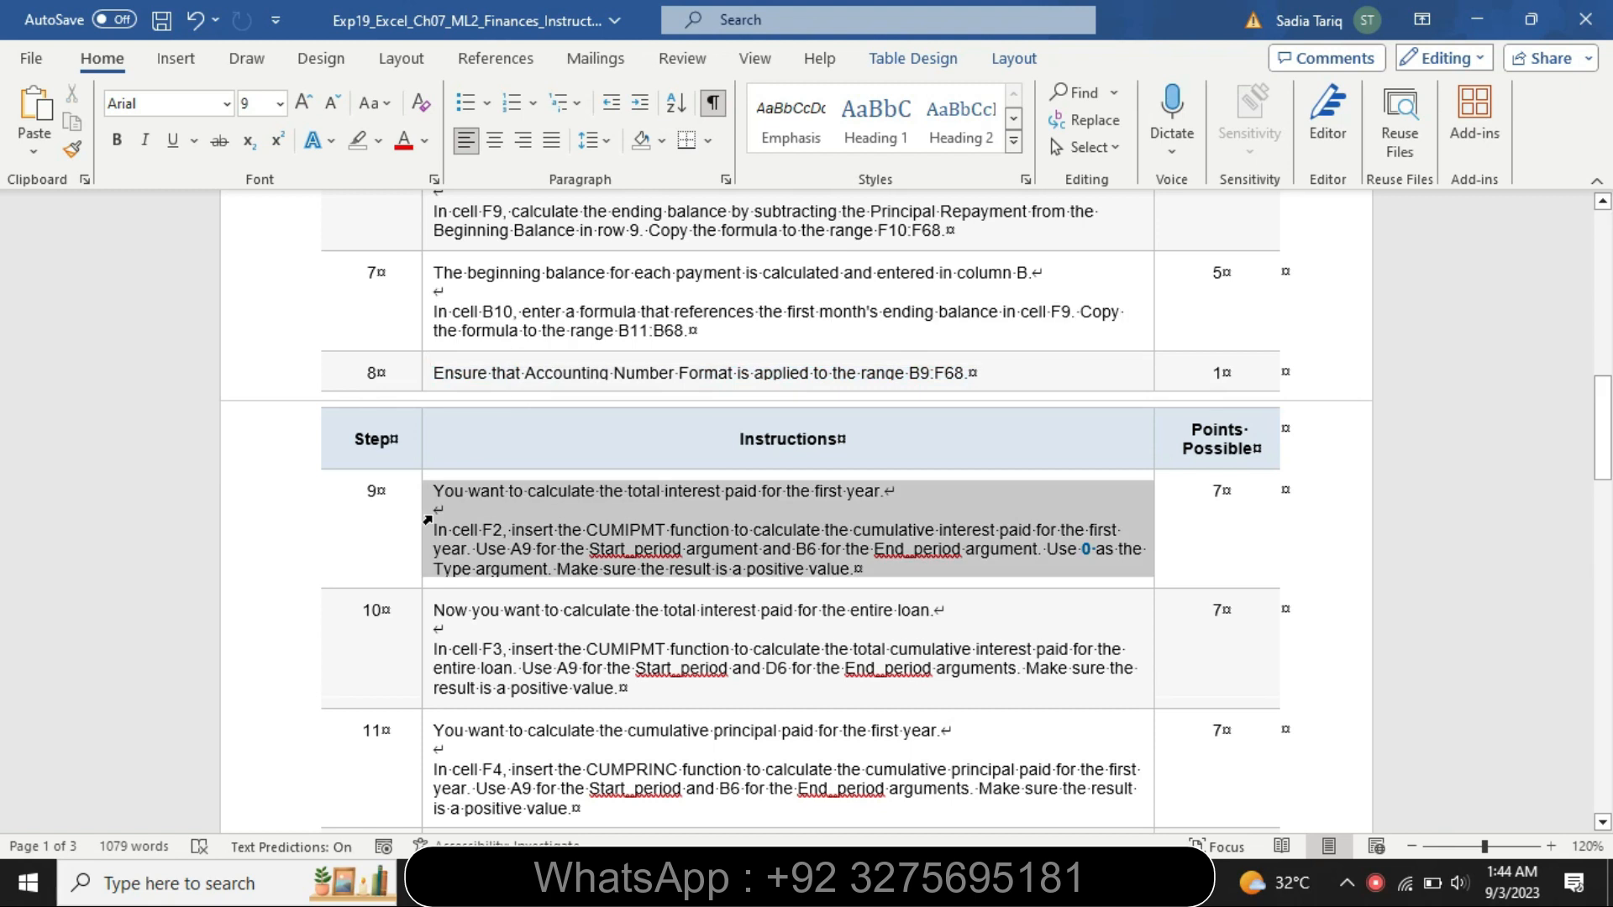
click(563, 442)
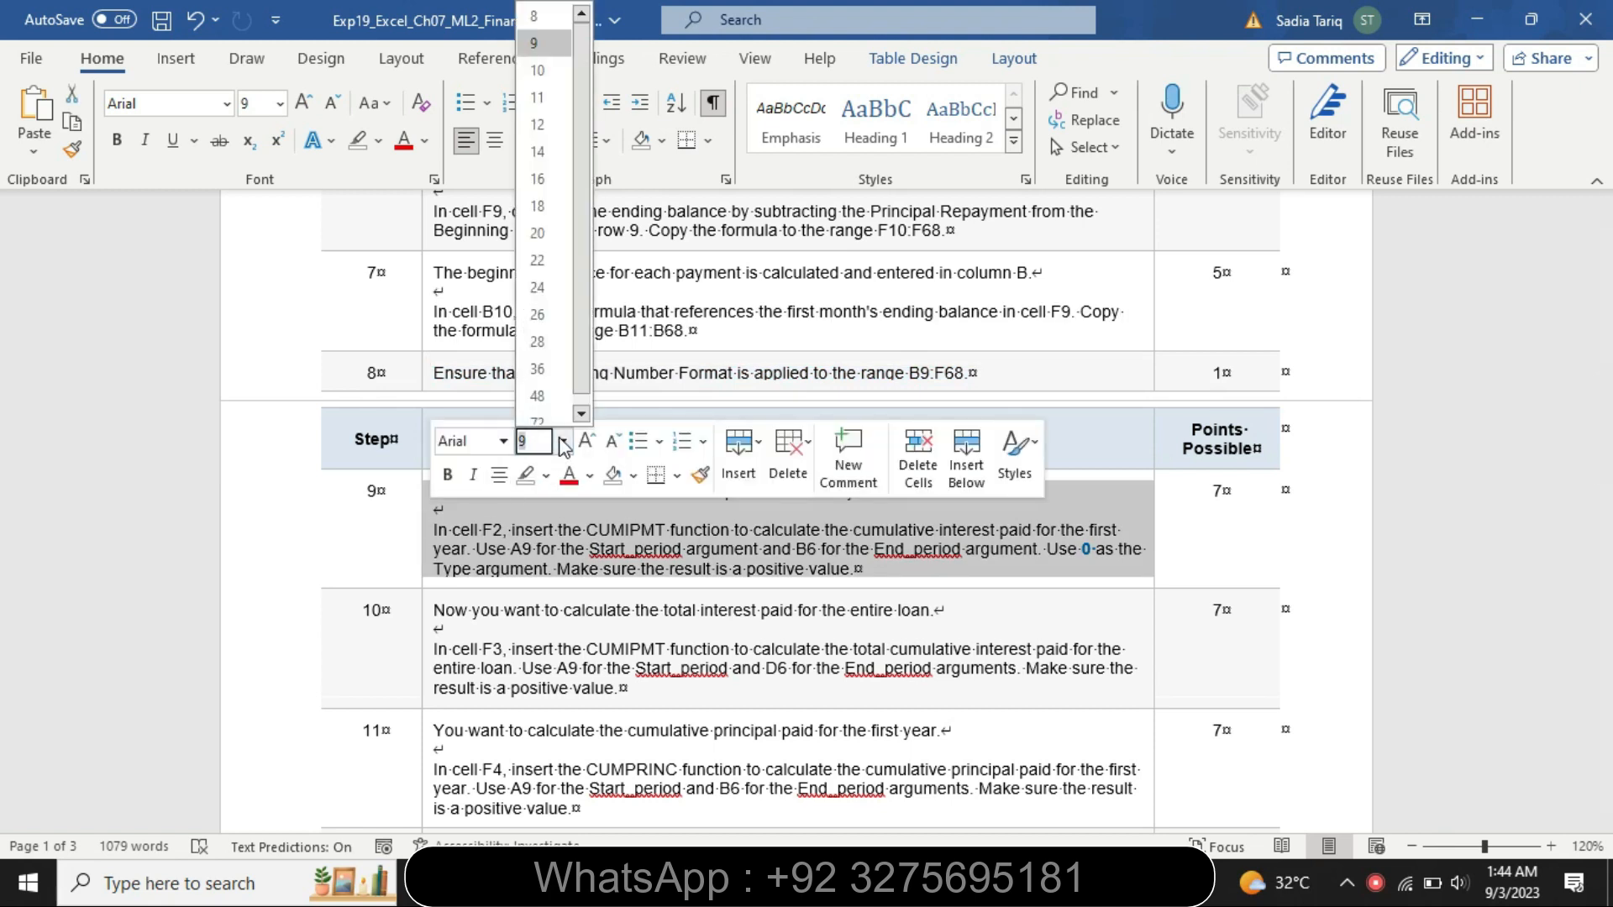
click(565, 180)
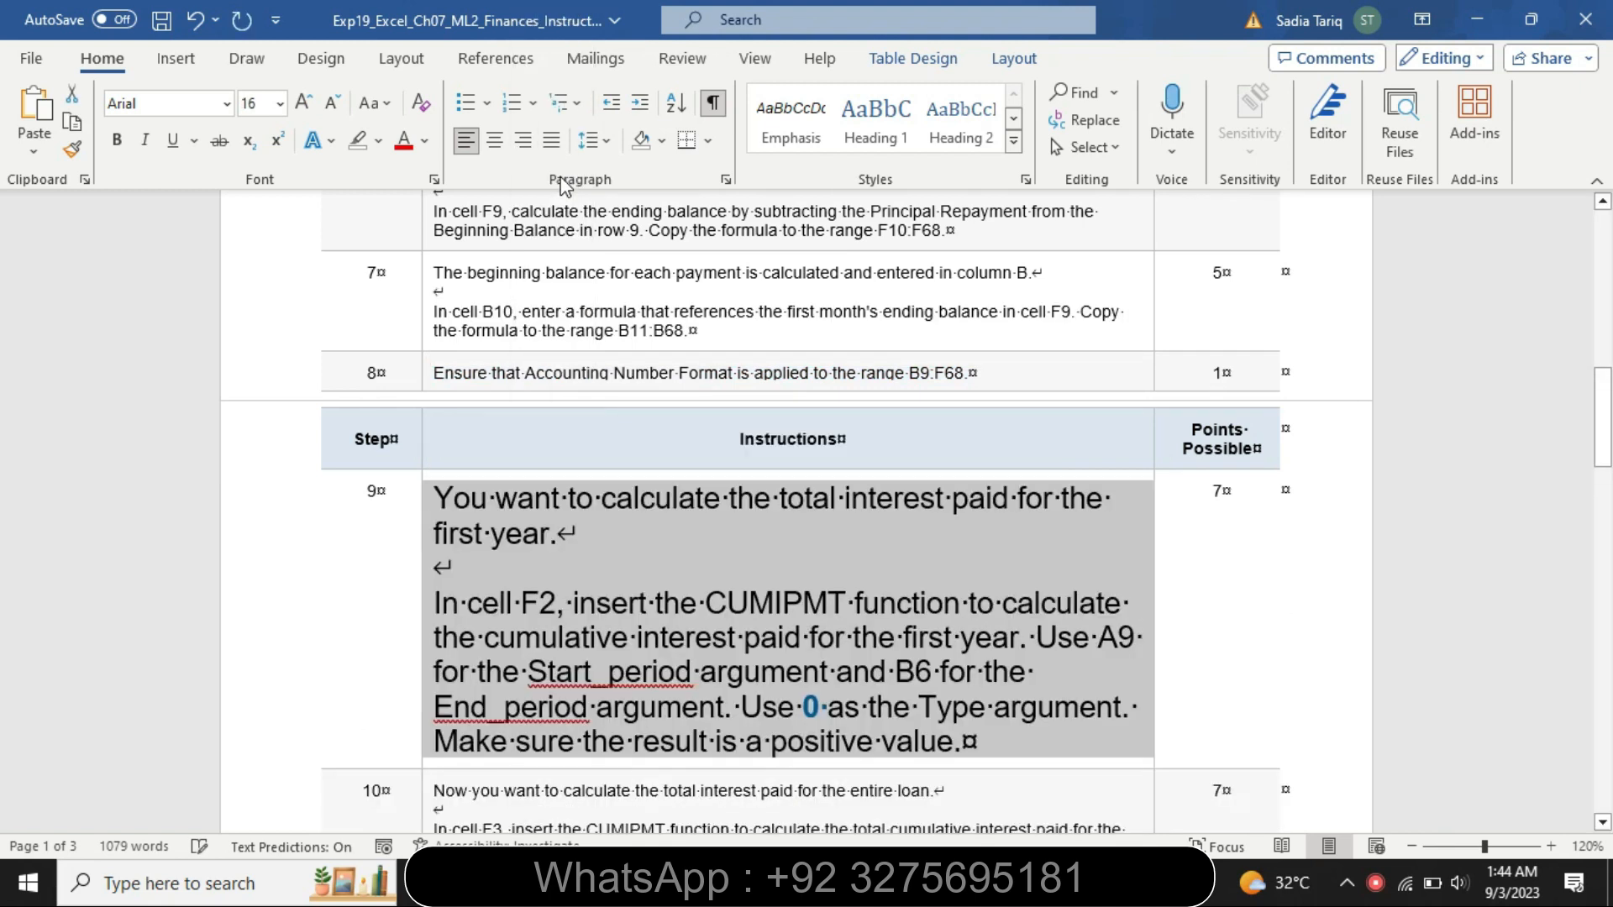
click(378, 140)
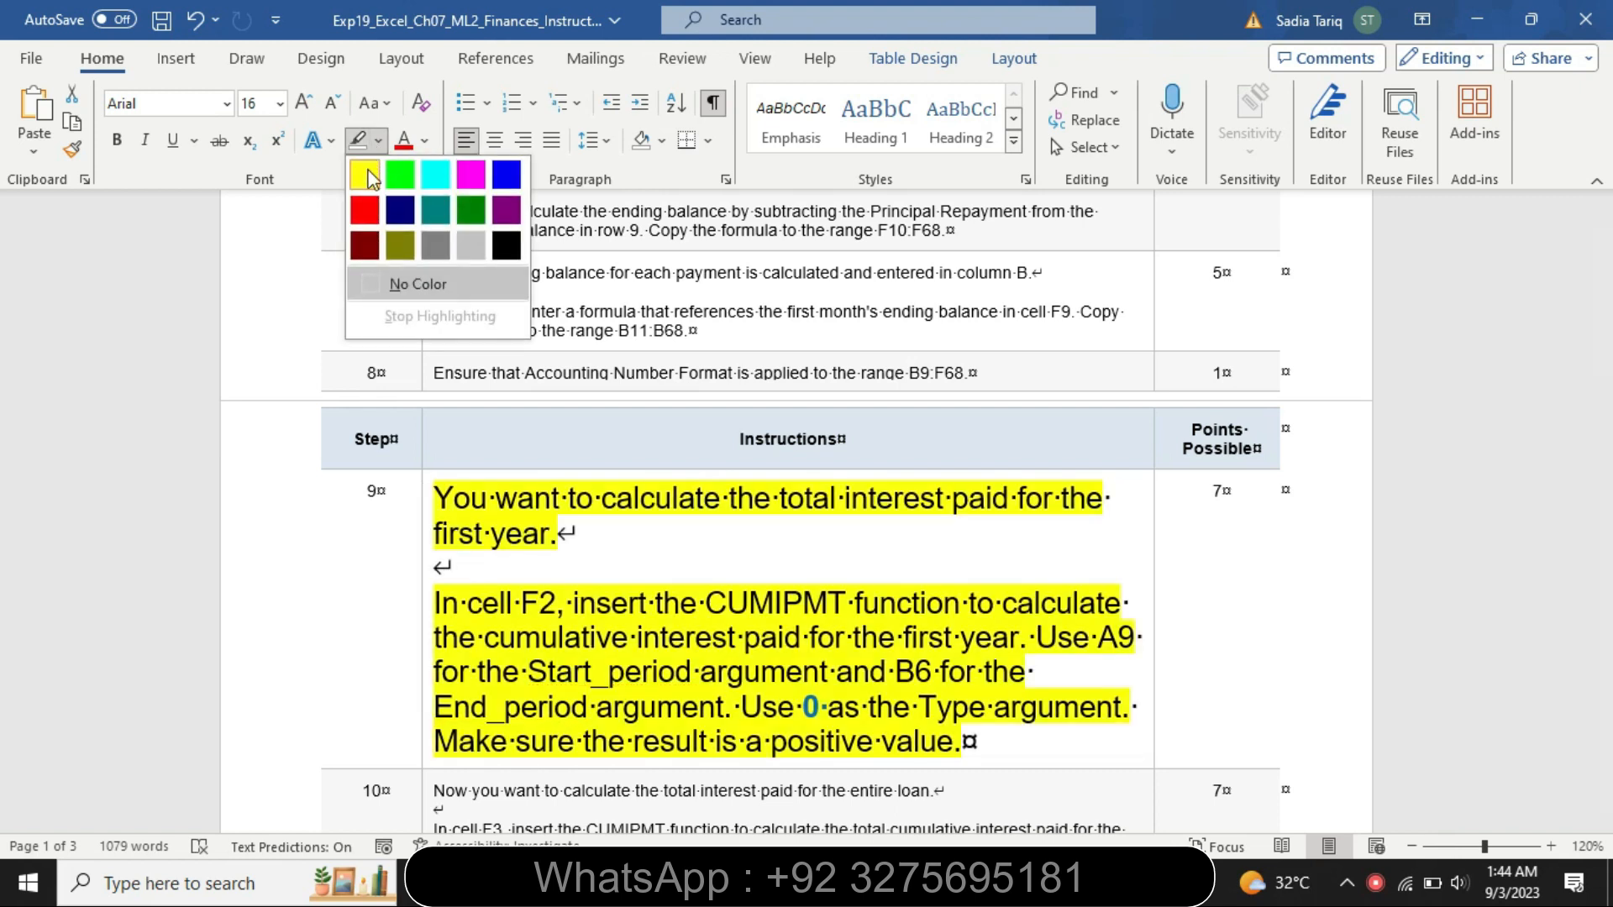
click(366, 175)
Change the highlighting of both step 9 paragraphs to turquoise
drag(1602, 433, 1603, 468)
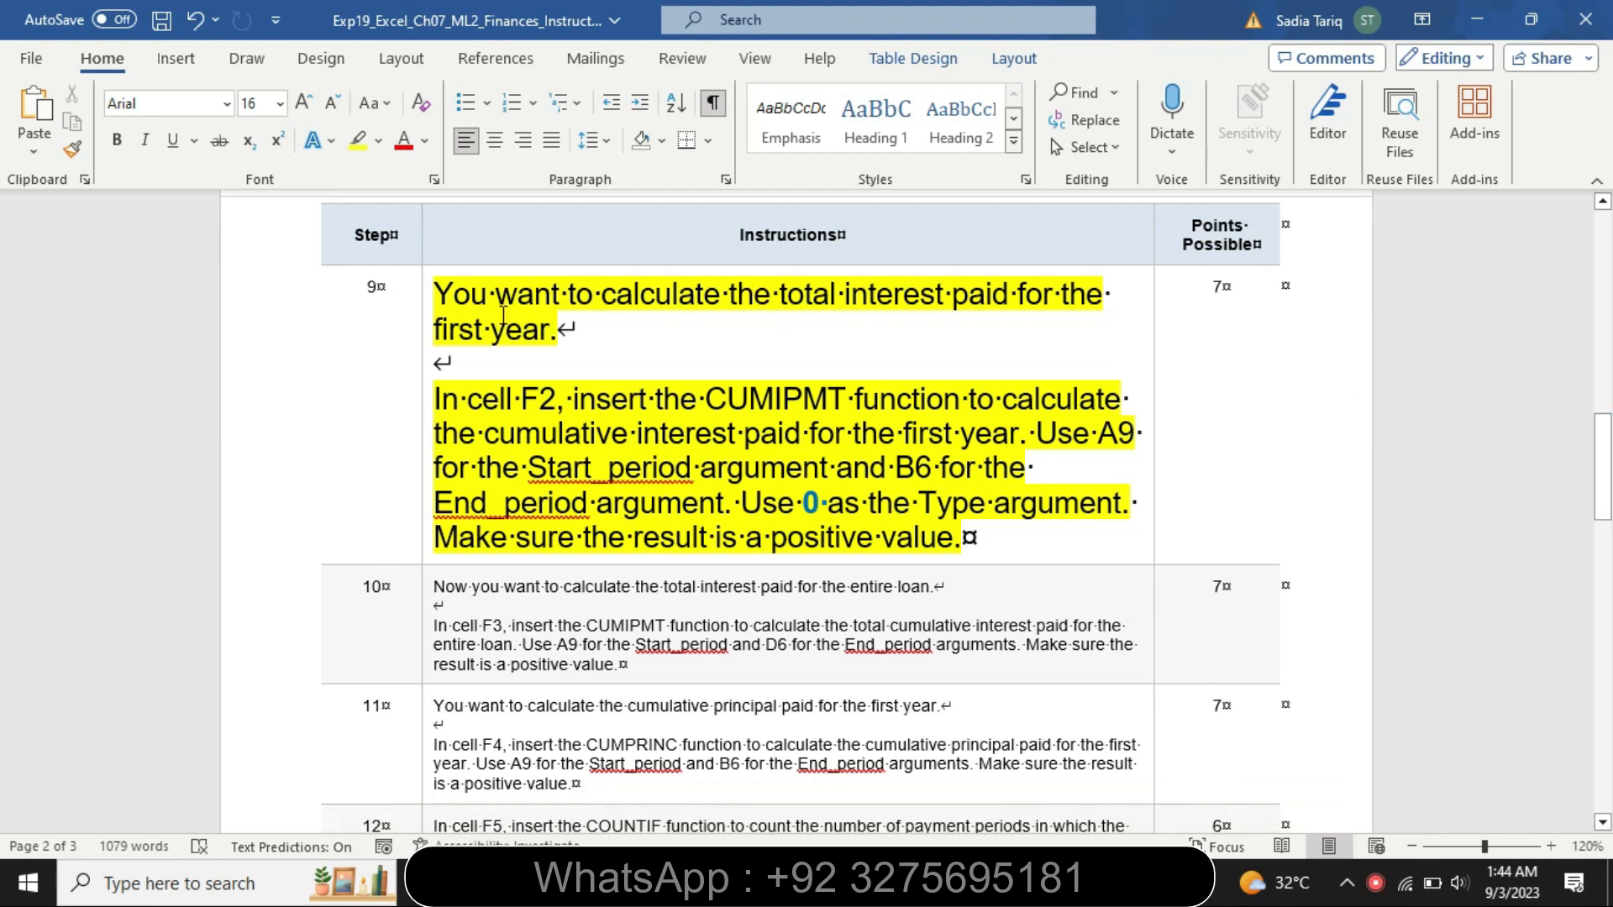
drag(437, 292, 568, 330)
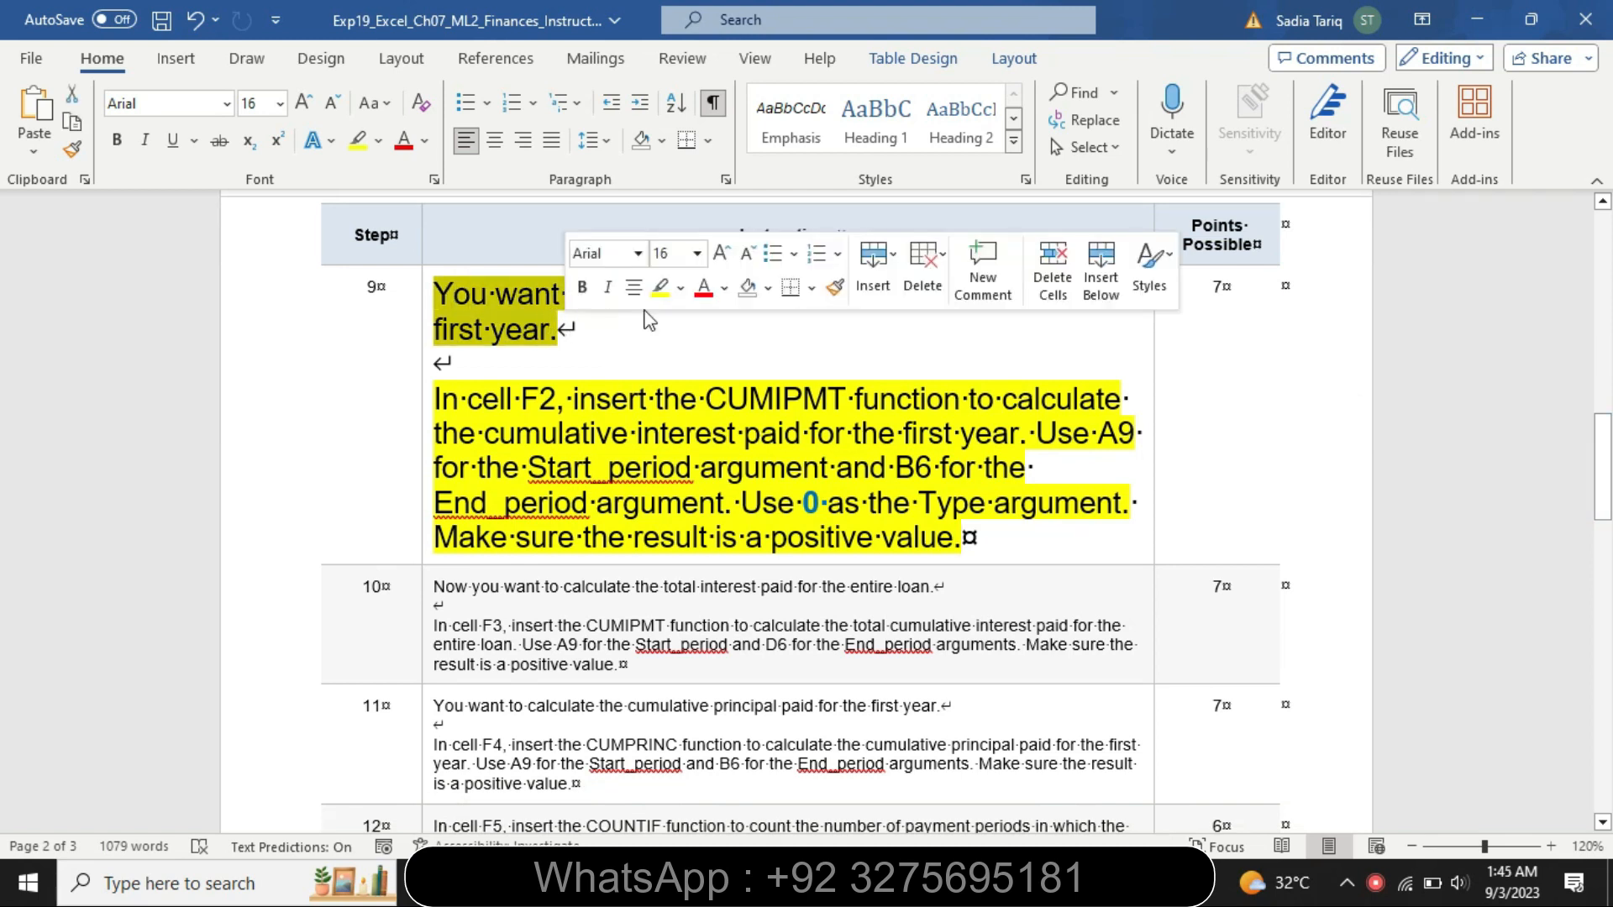
click(680, 287)
click(743, 314)
drag(445, 398, 975, 535)
click(1063, 496)
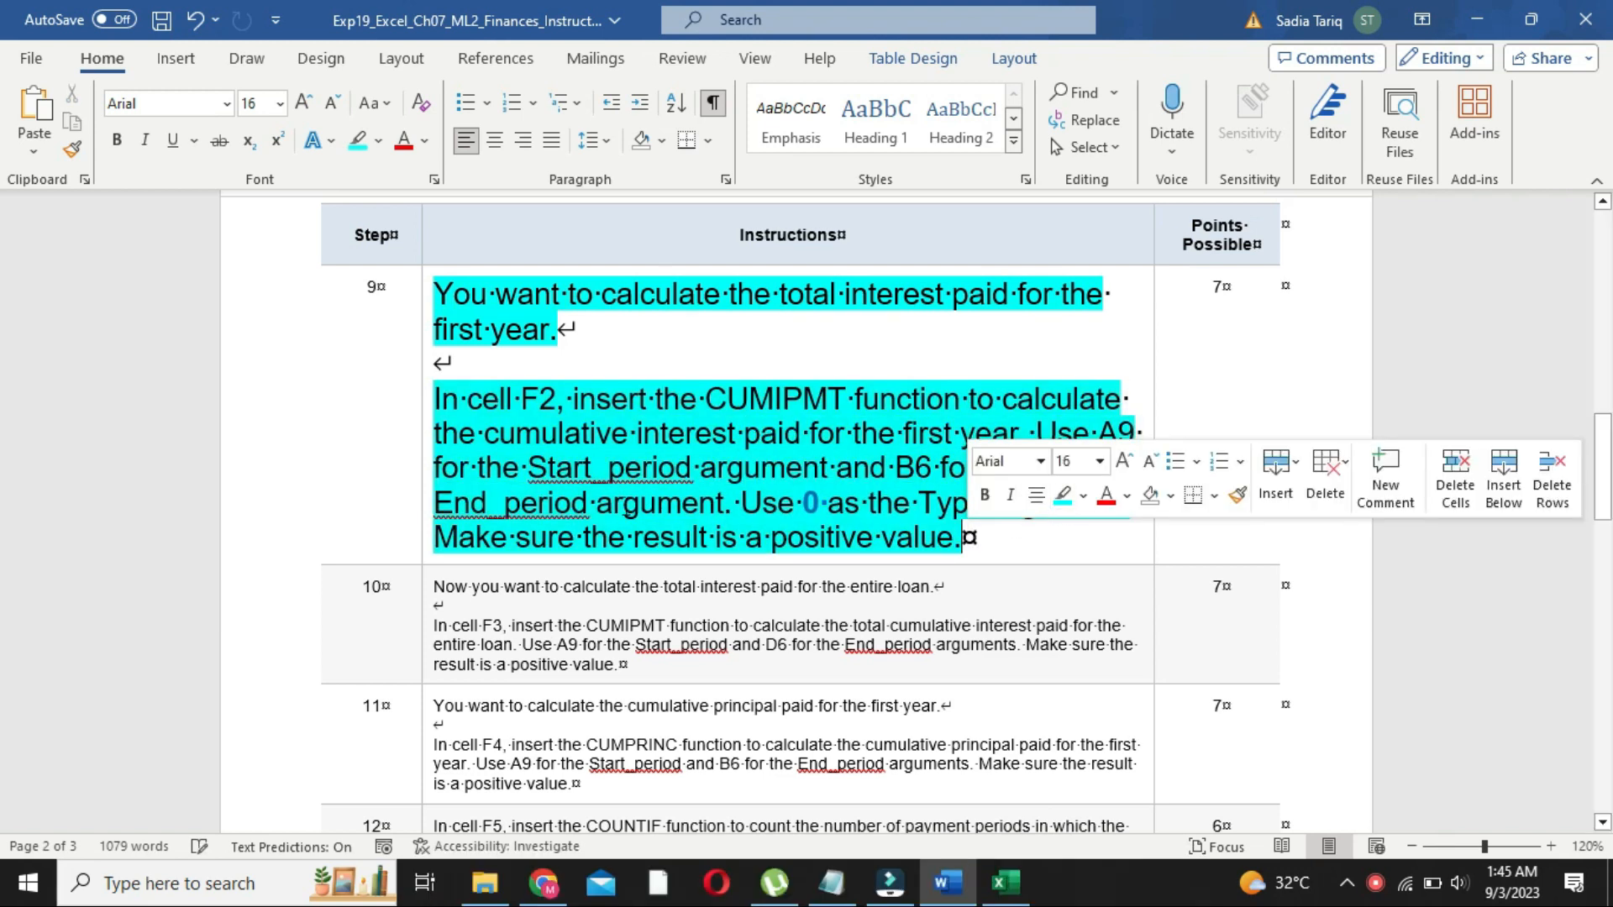
In Excel cell F2 on the Loan sheet, insert =CUMIPMT(D5,D6,D2,A9,B6,0) for the first year's cumulative interest
double_click(504, 502)
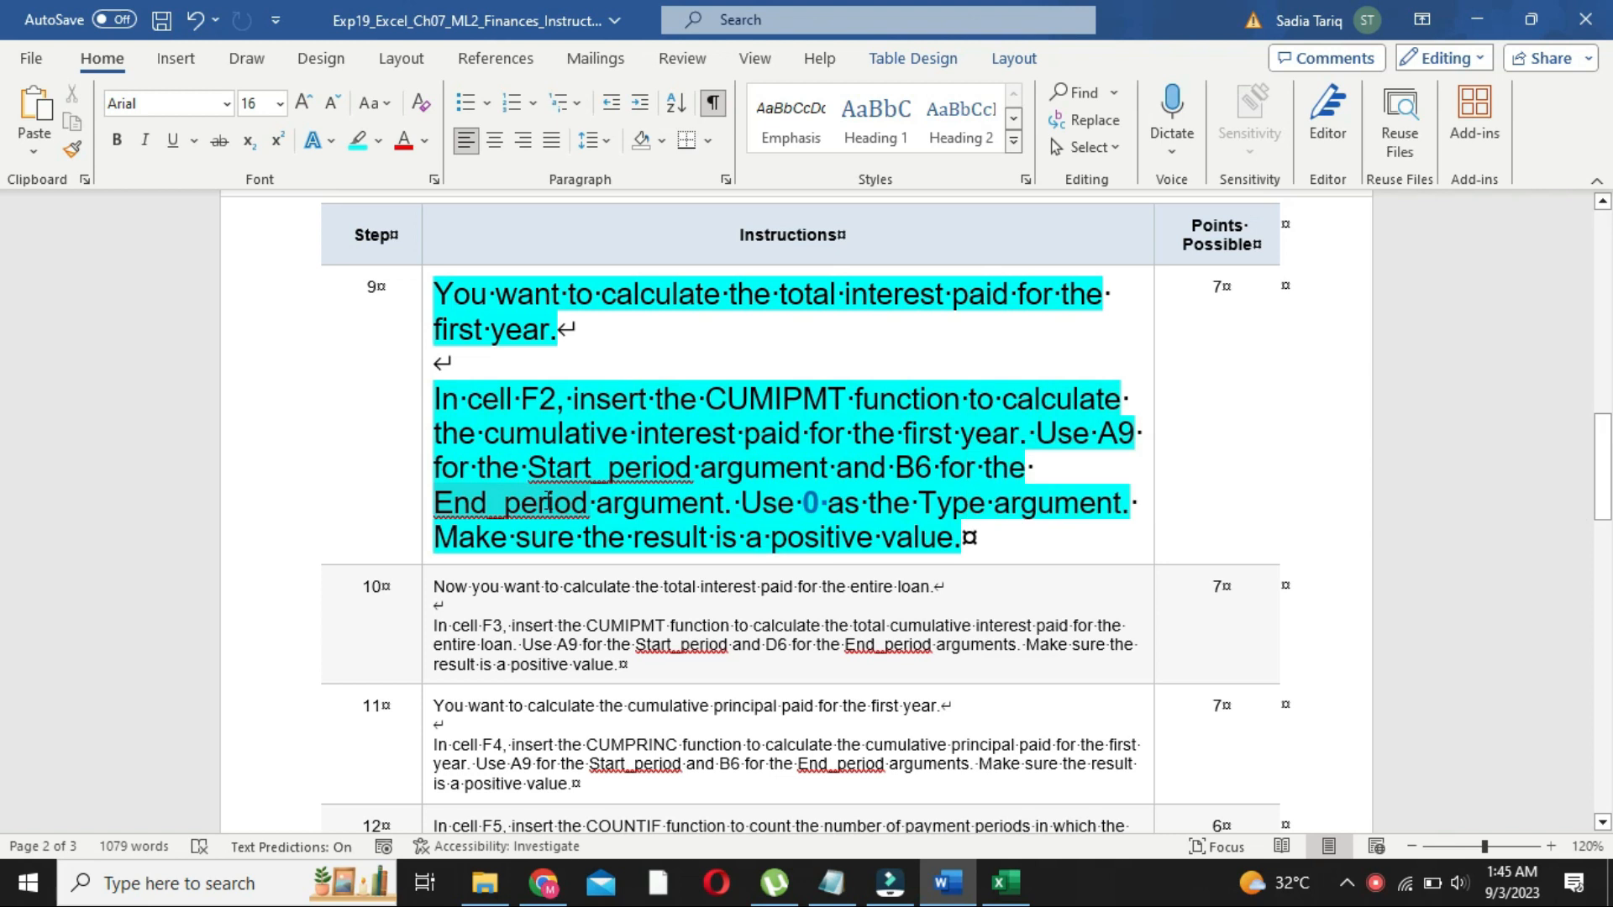
click(515, 404)
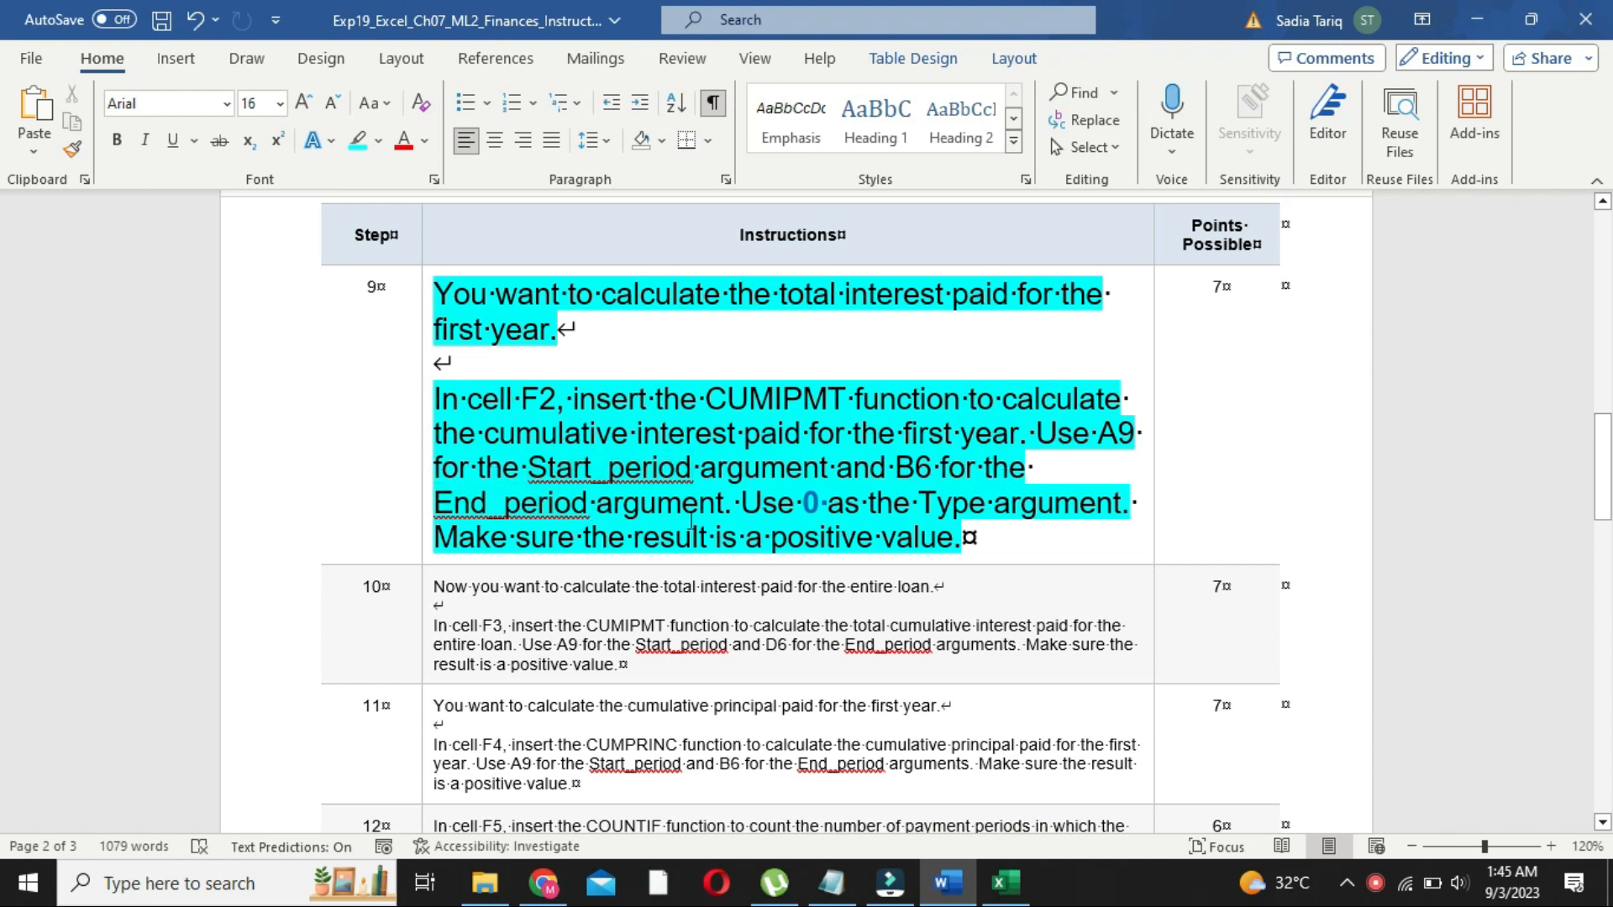
click(989, 897)
click(953, 898)
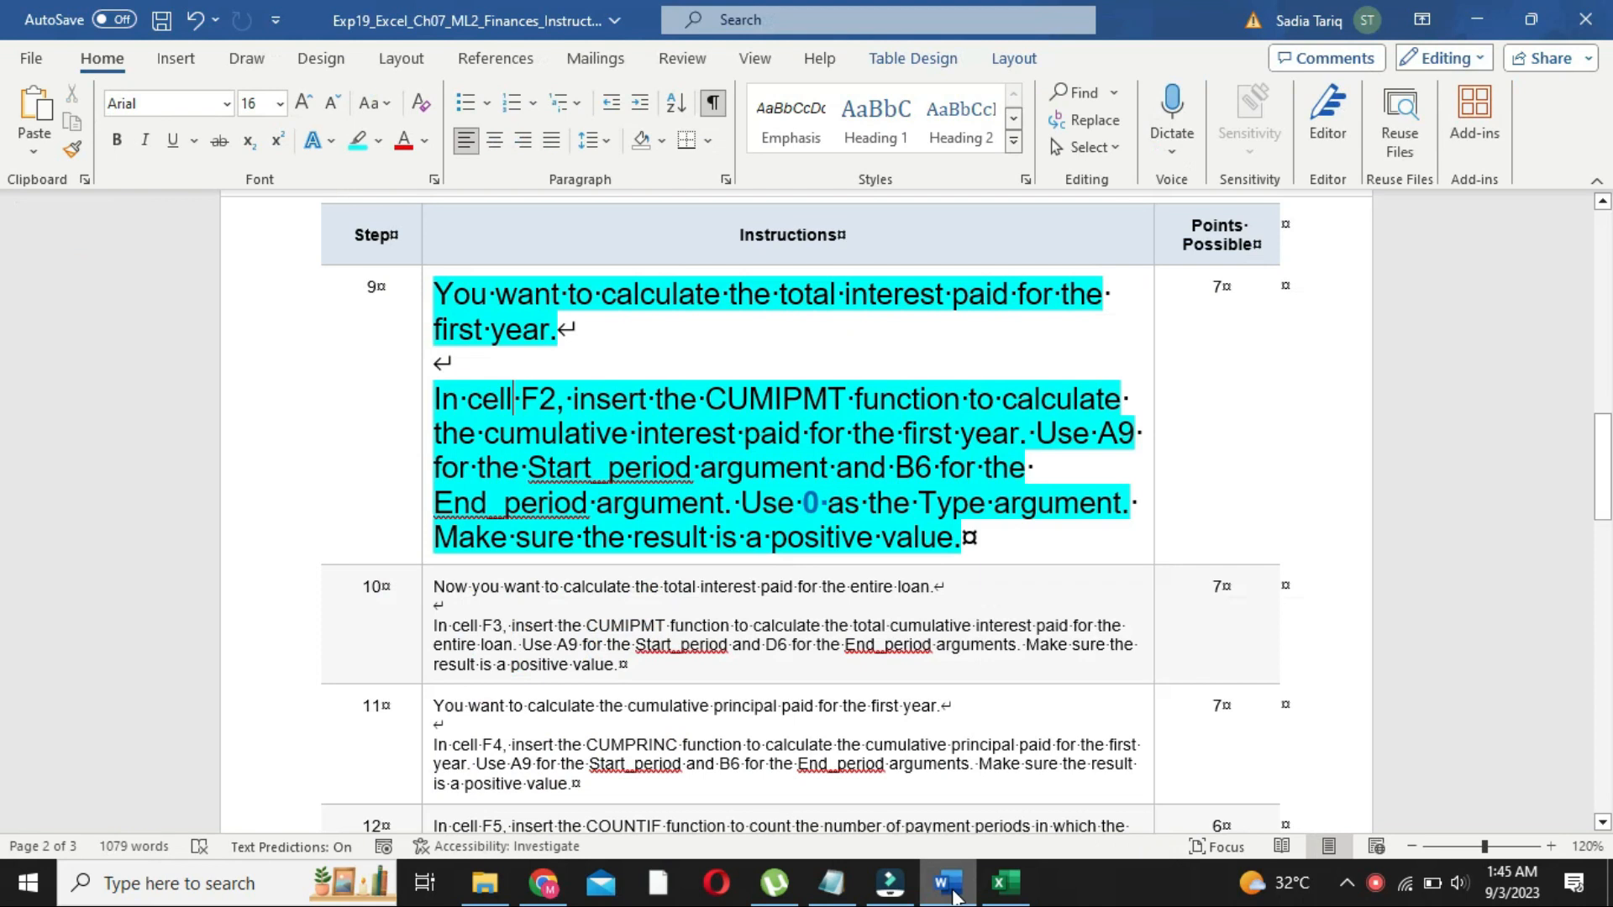
click(1004, 891)
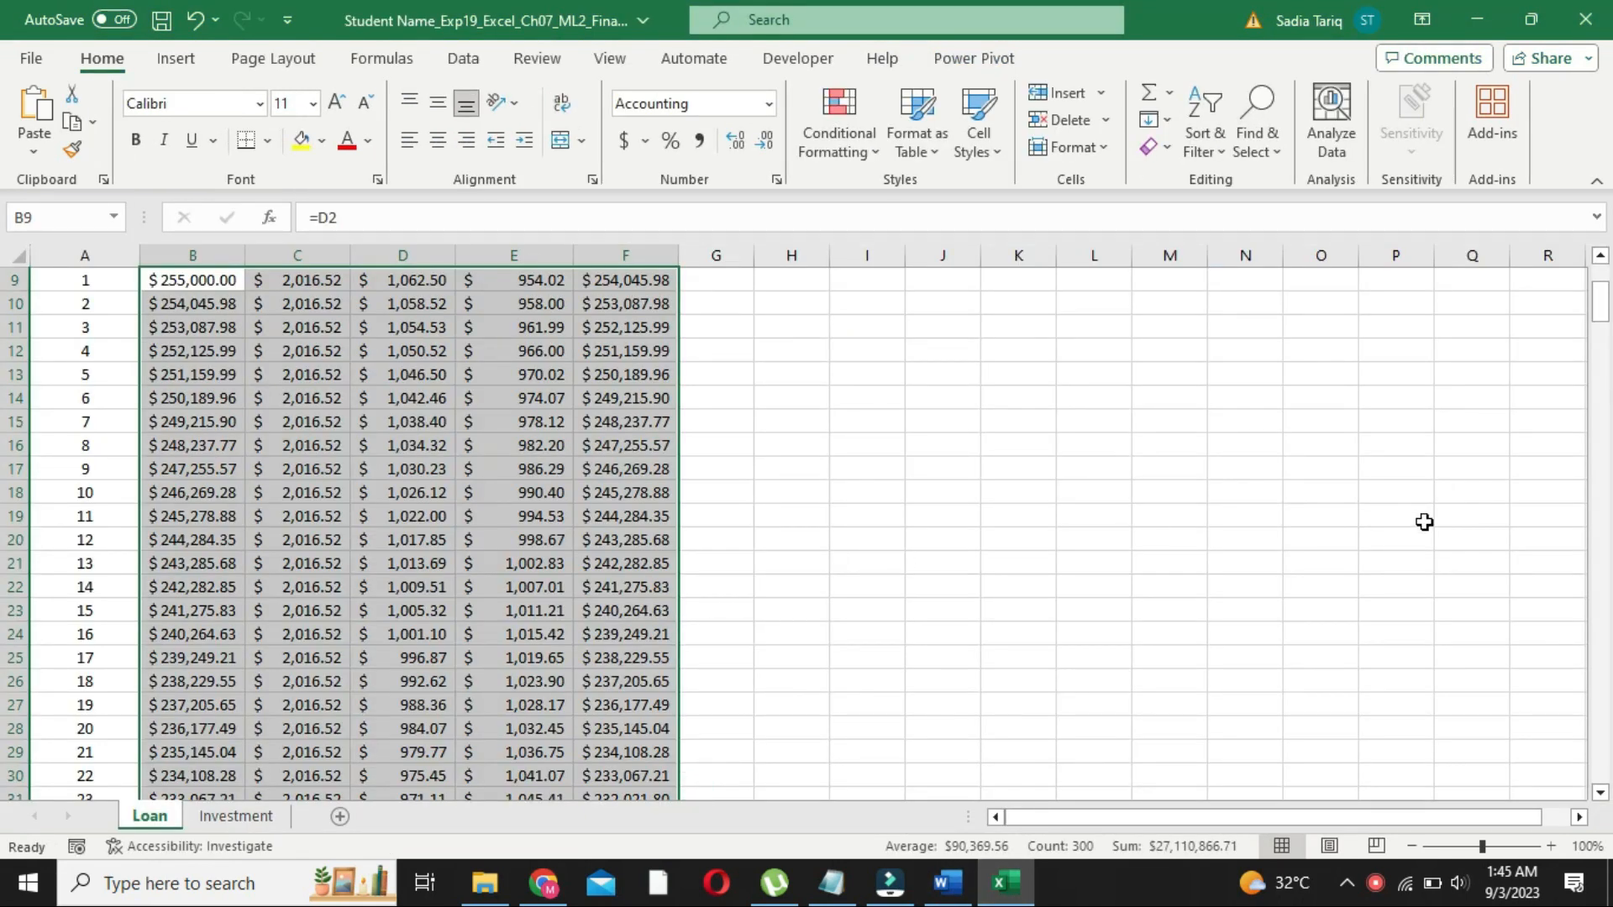
drag(1601, 302, 1601, 281)
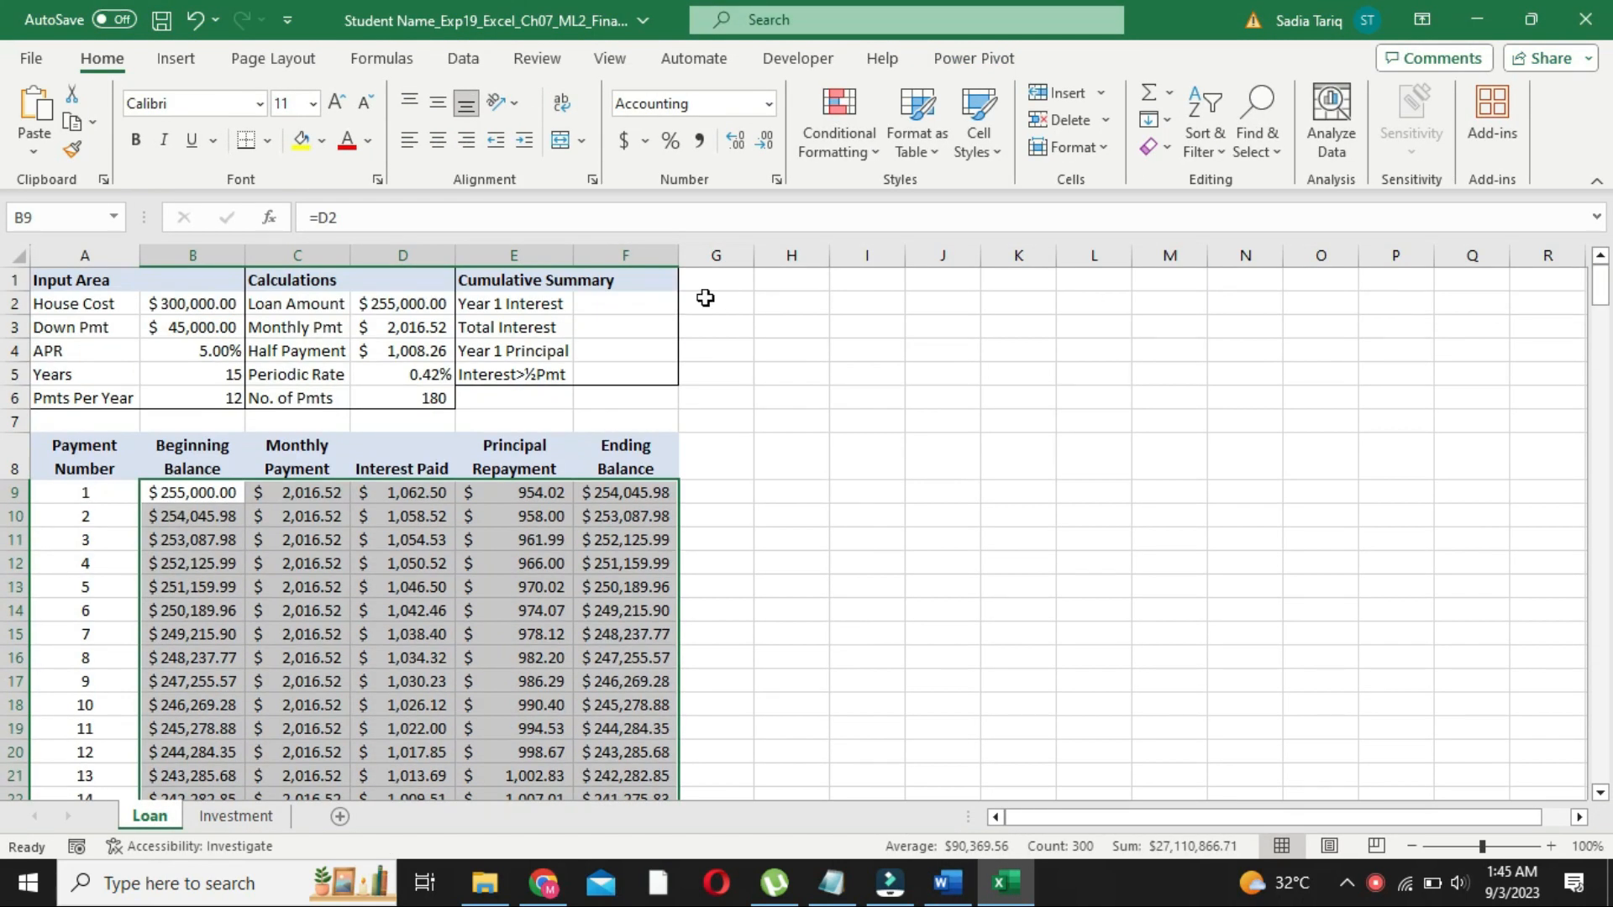
click(622, 309)
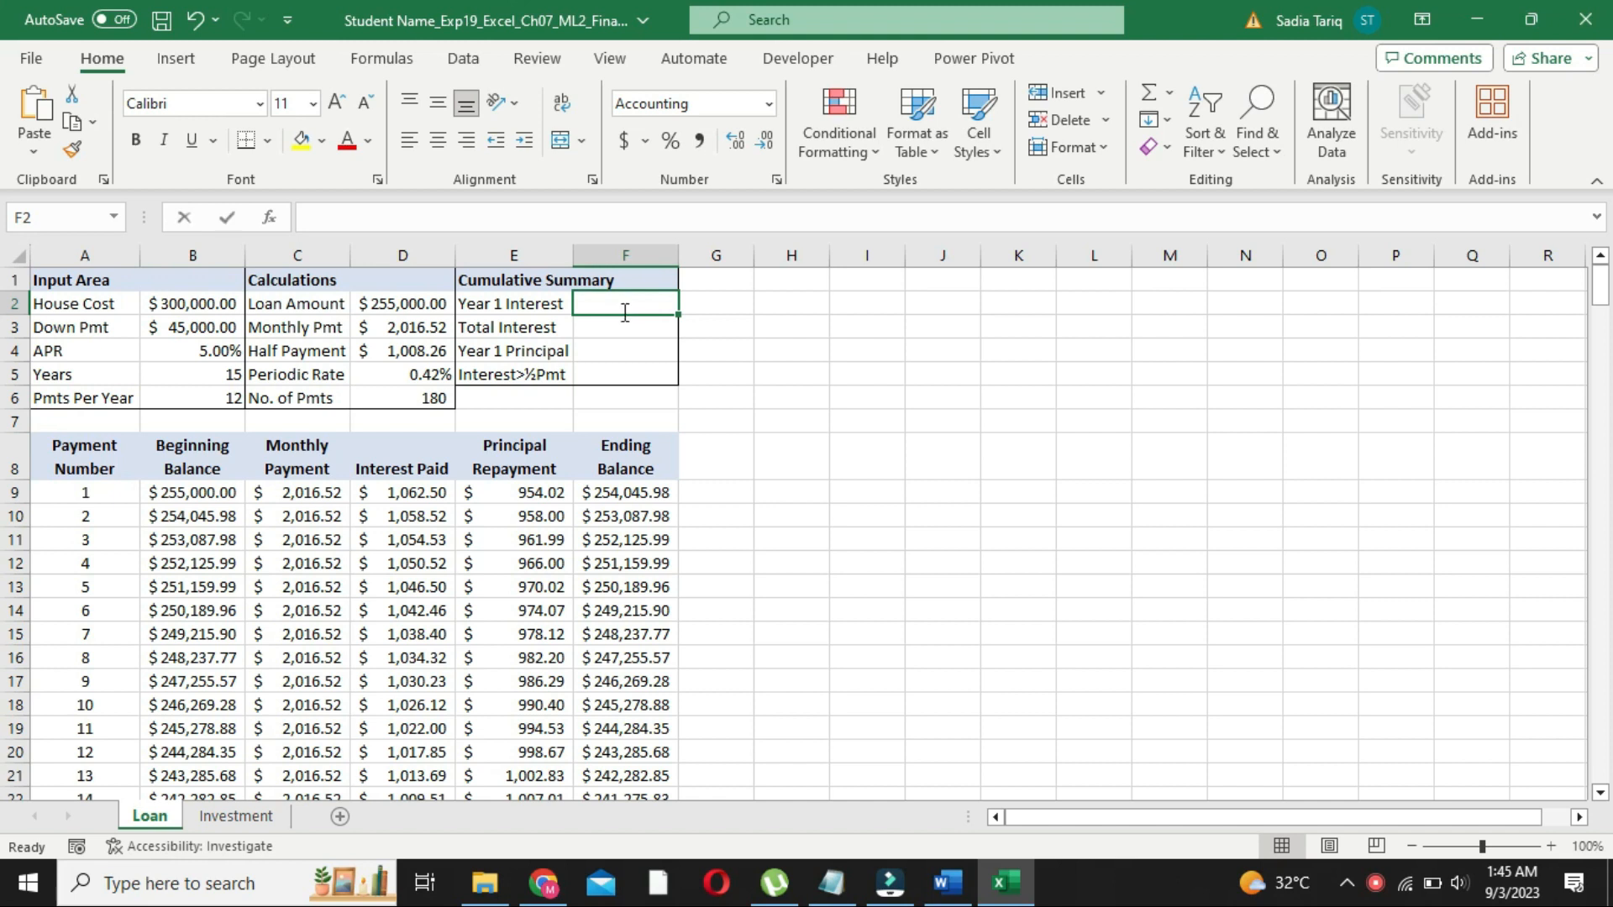
text(=)
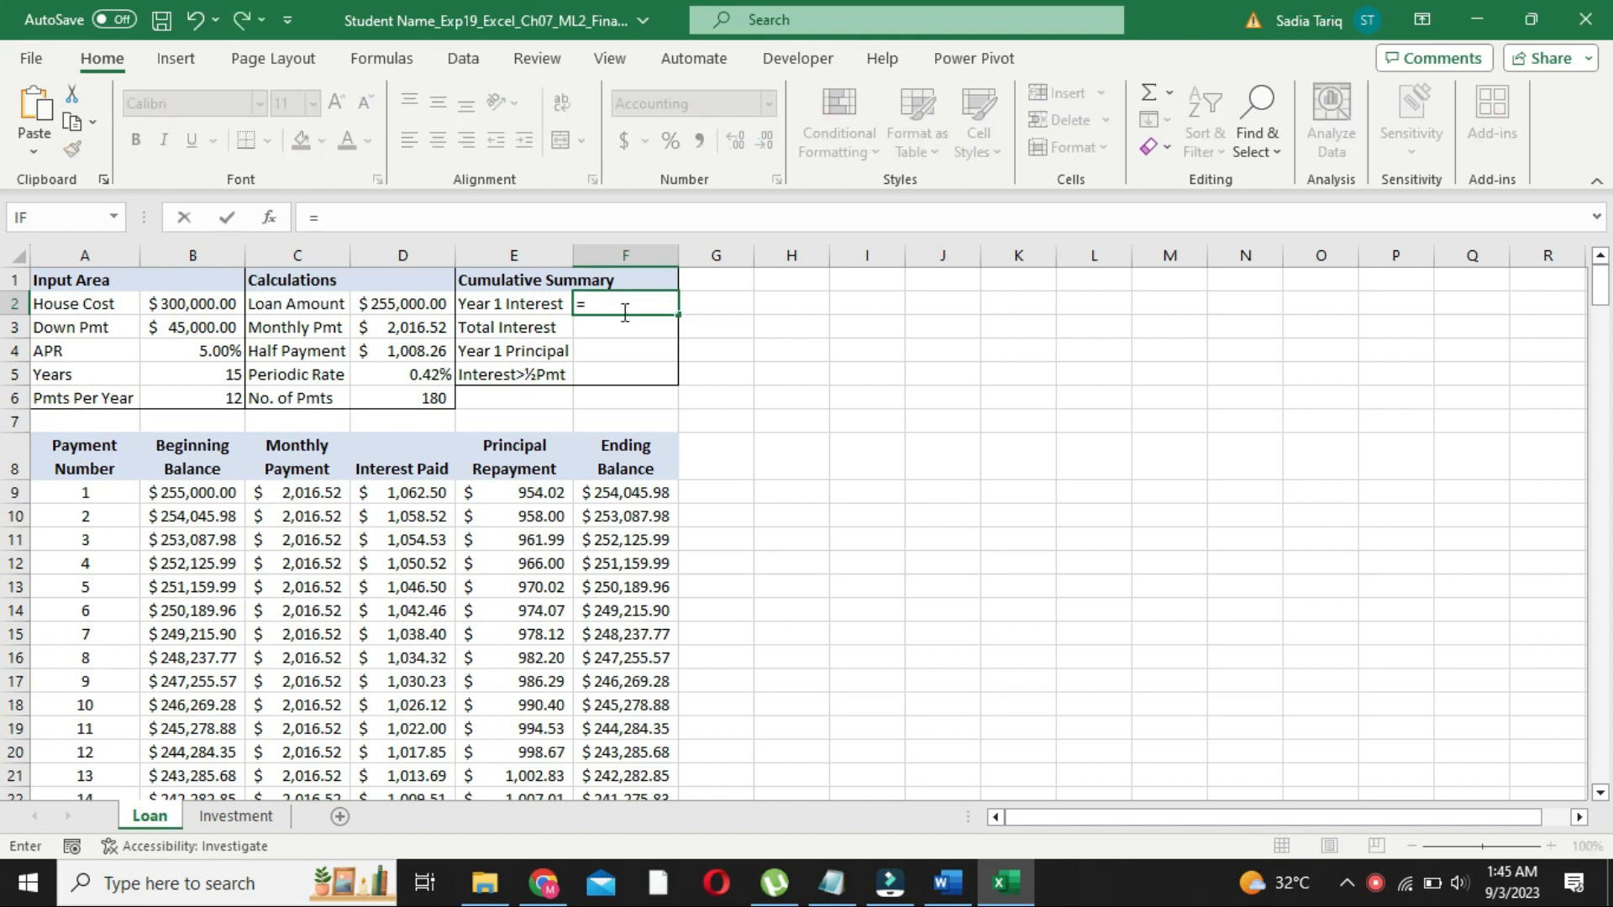
text(c)
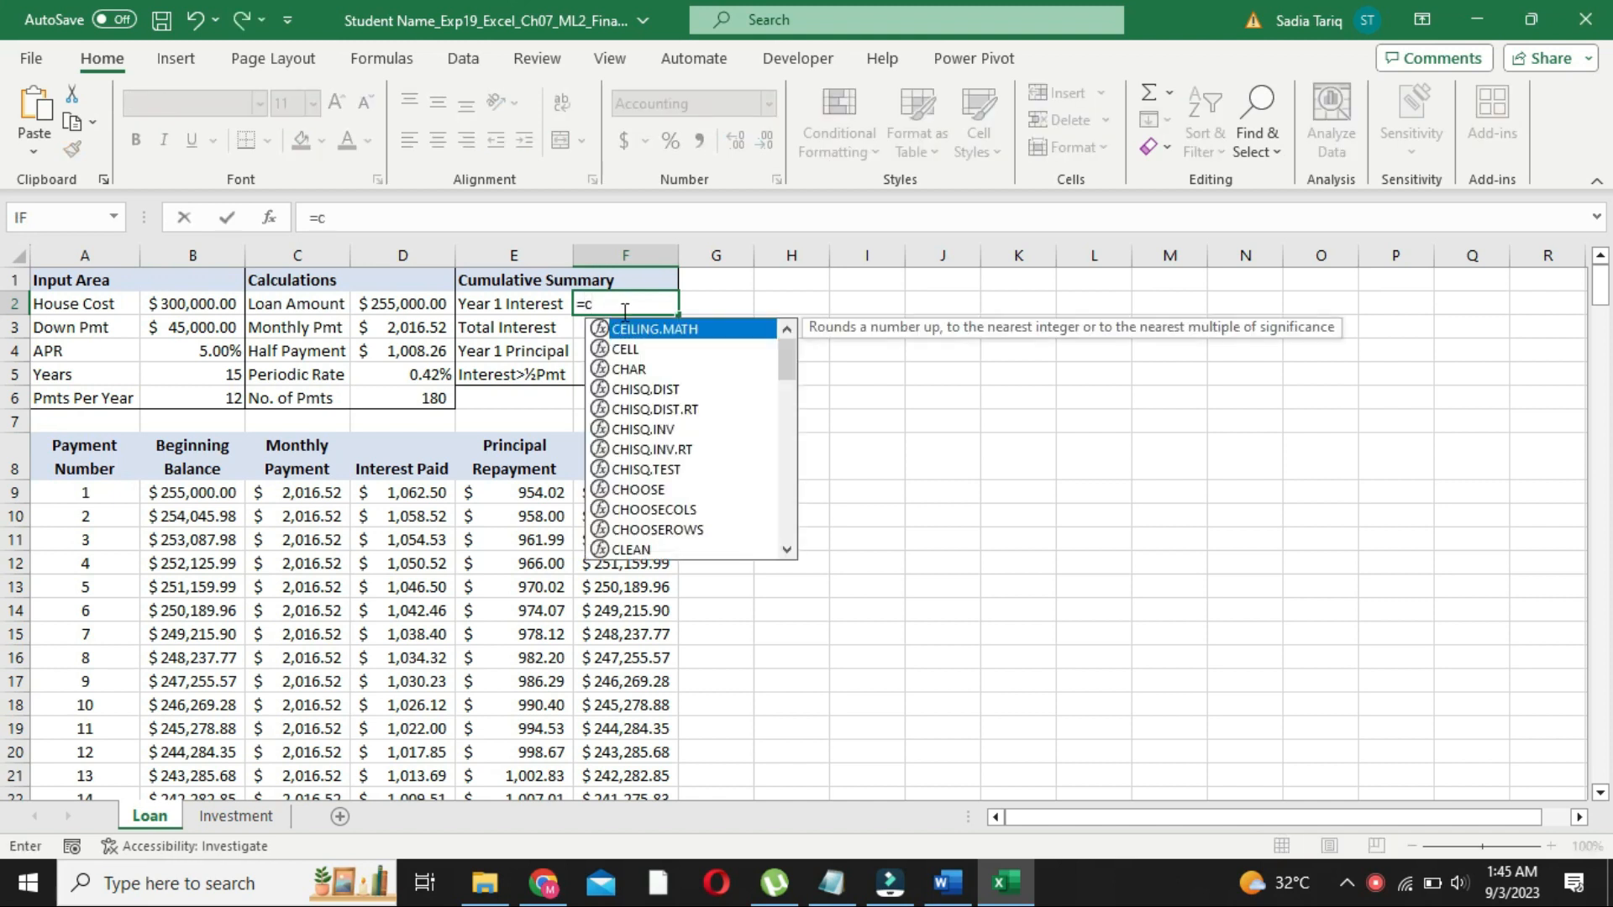
text(um)
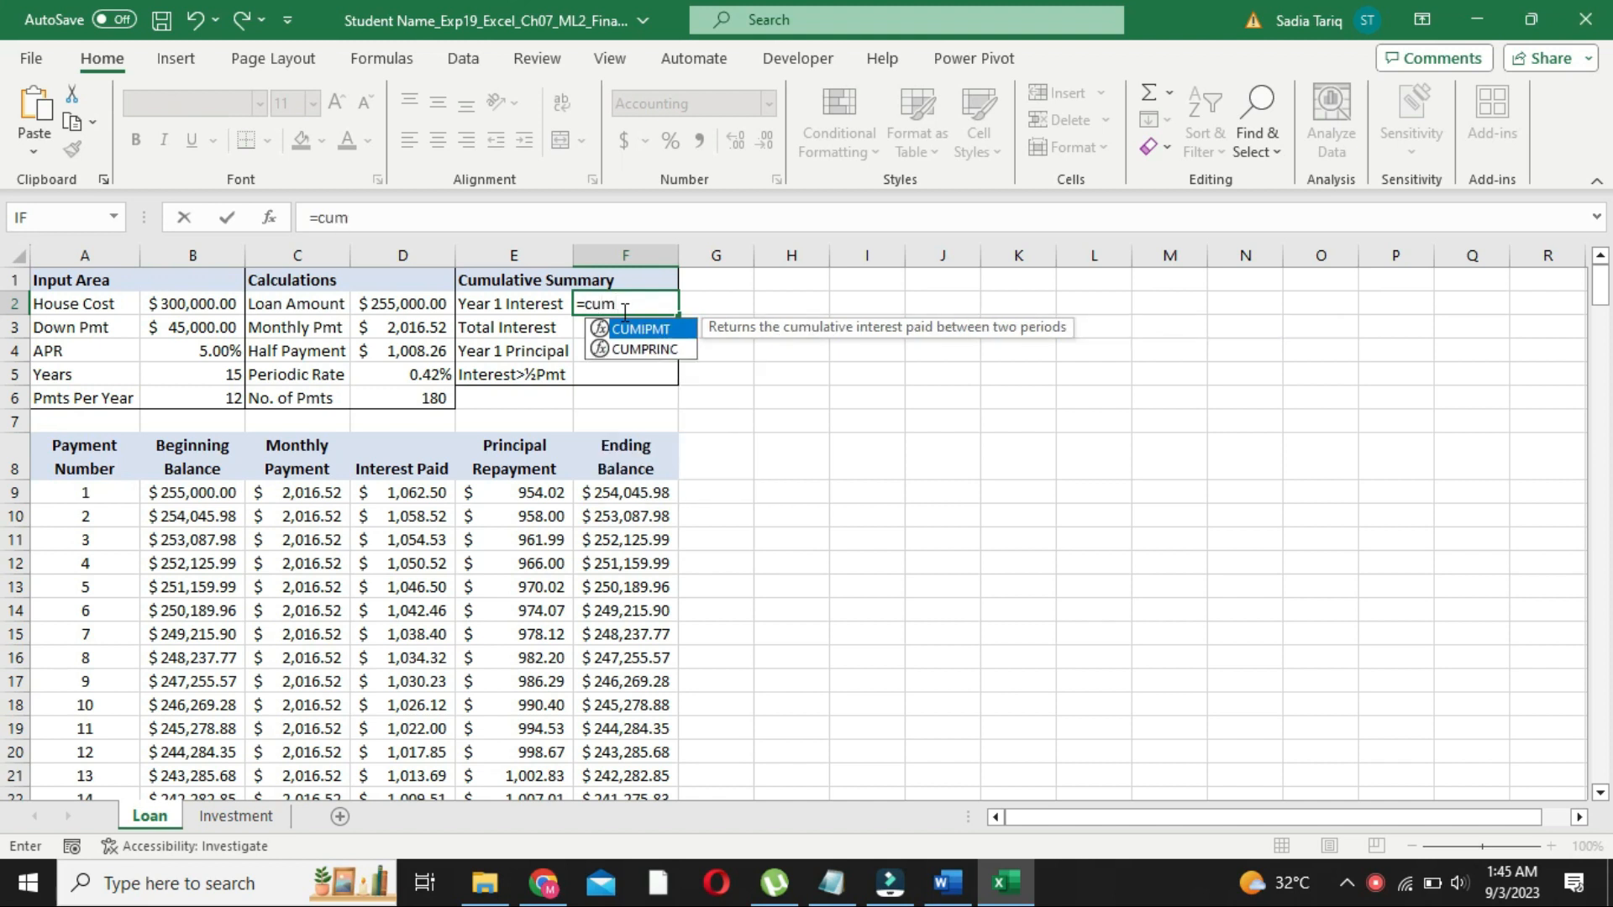
text(ip)
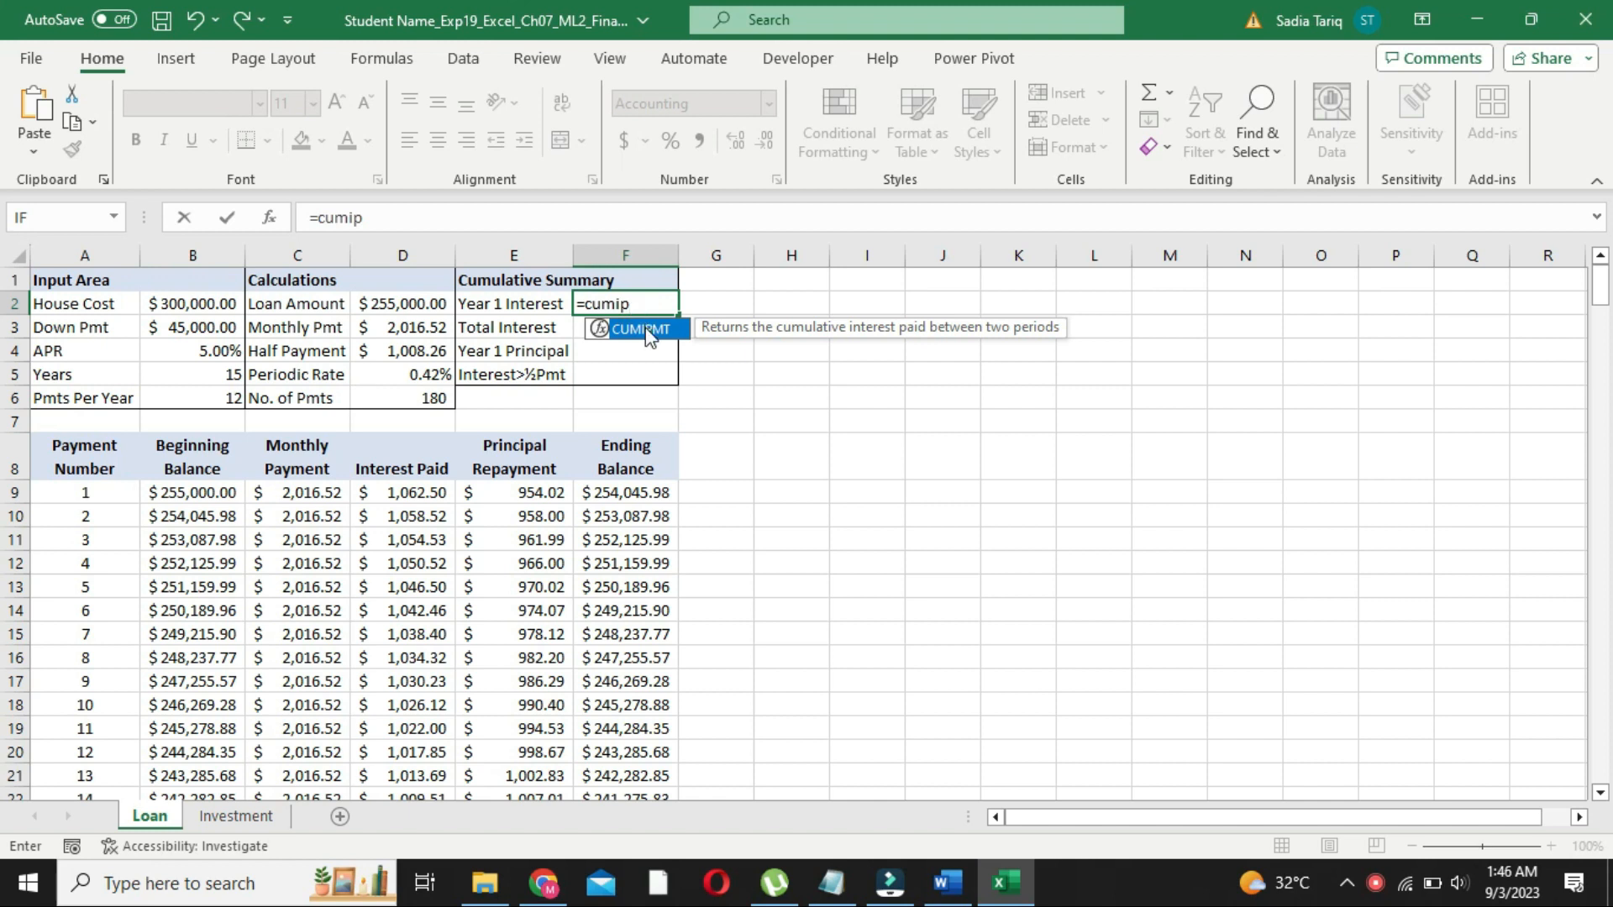
double_click(645, 330)
click(407, 218)
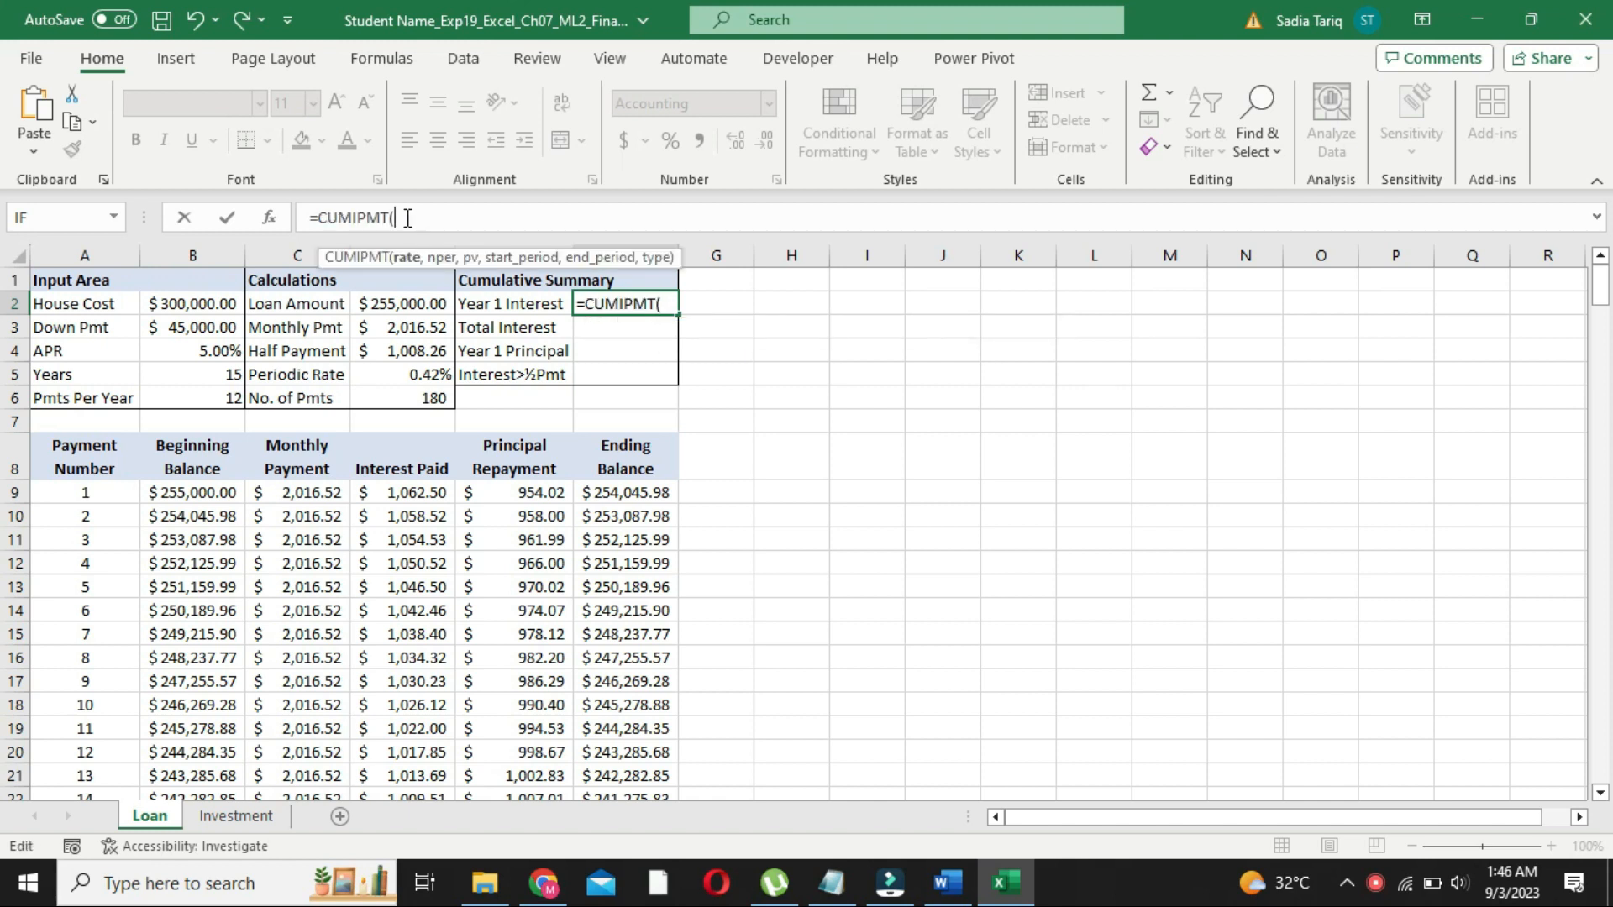
text(D5)
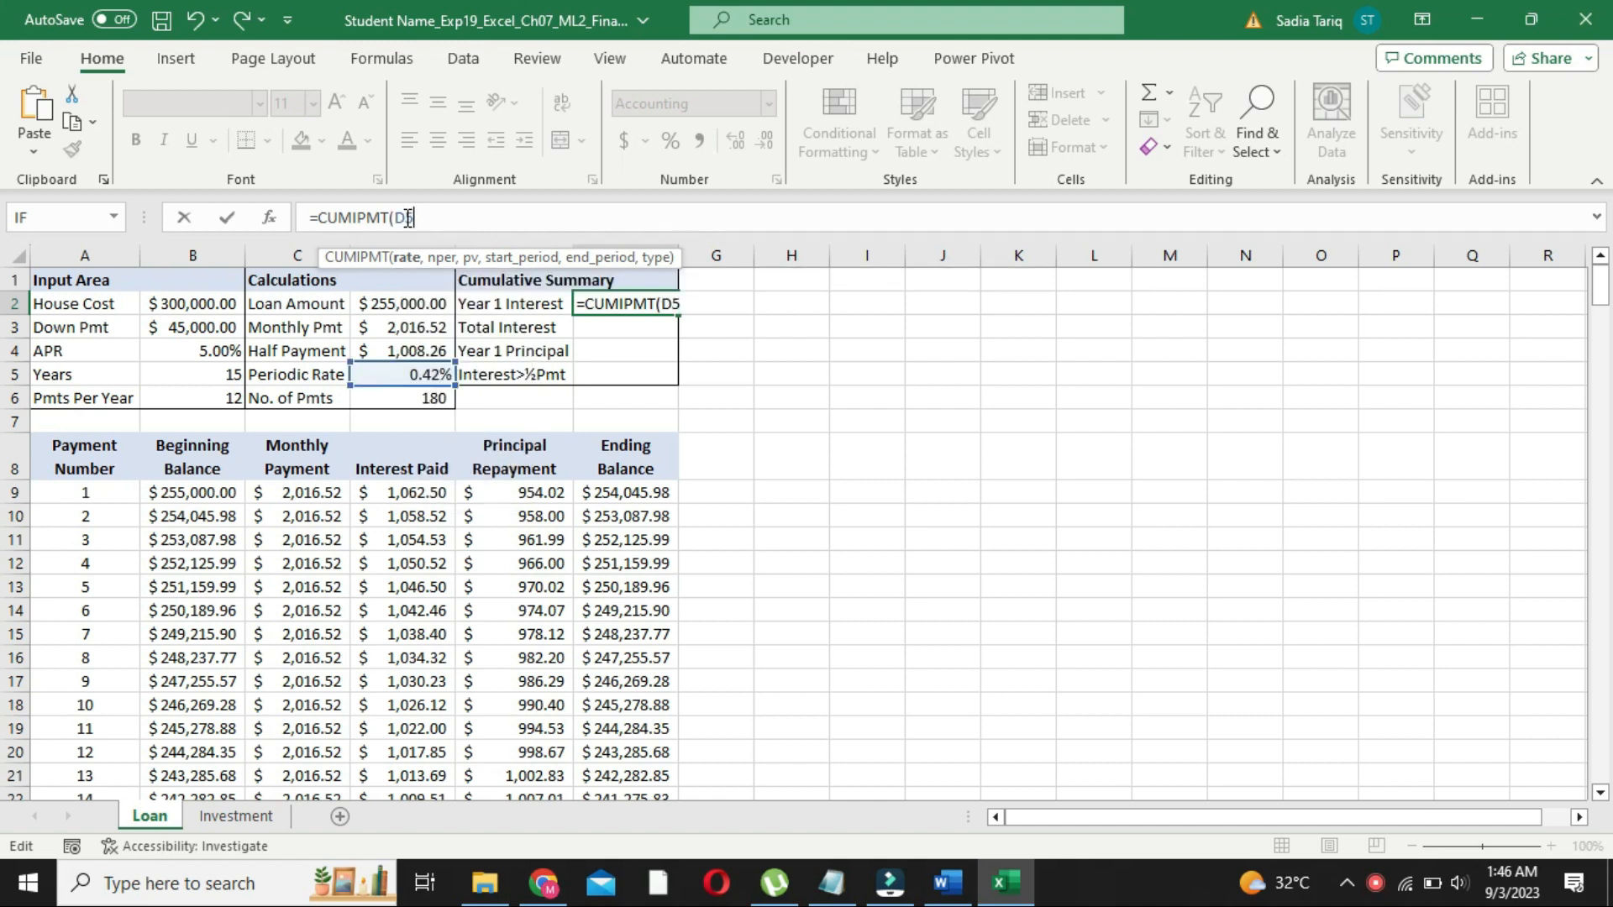
text(,)
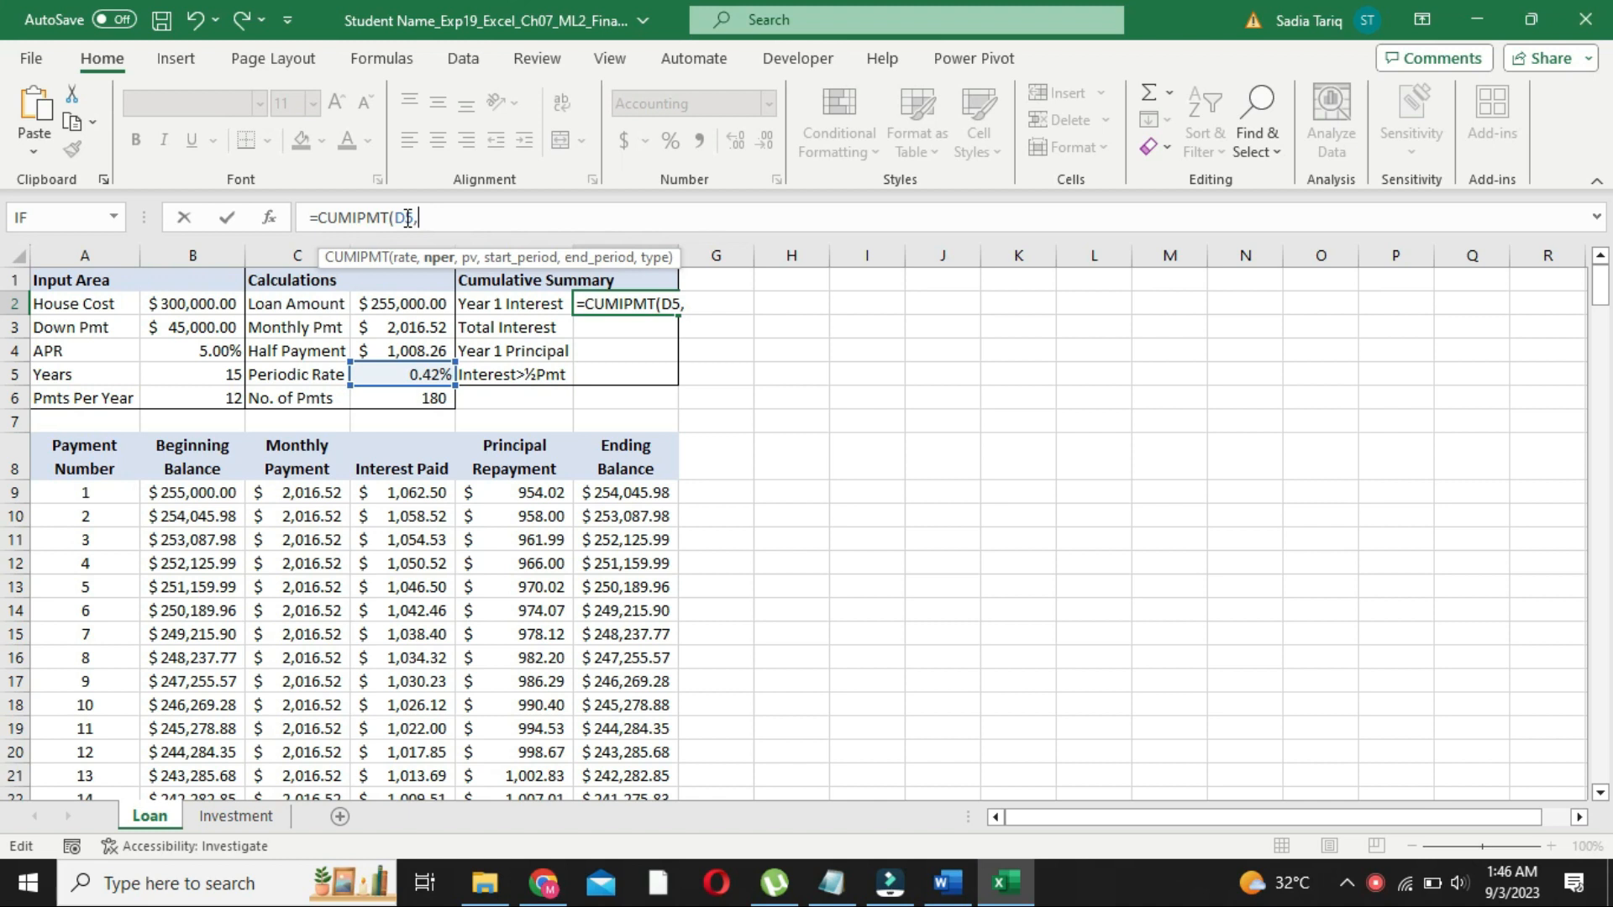
text(D6)
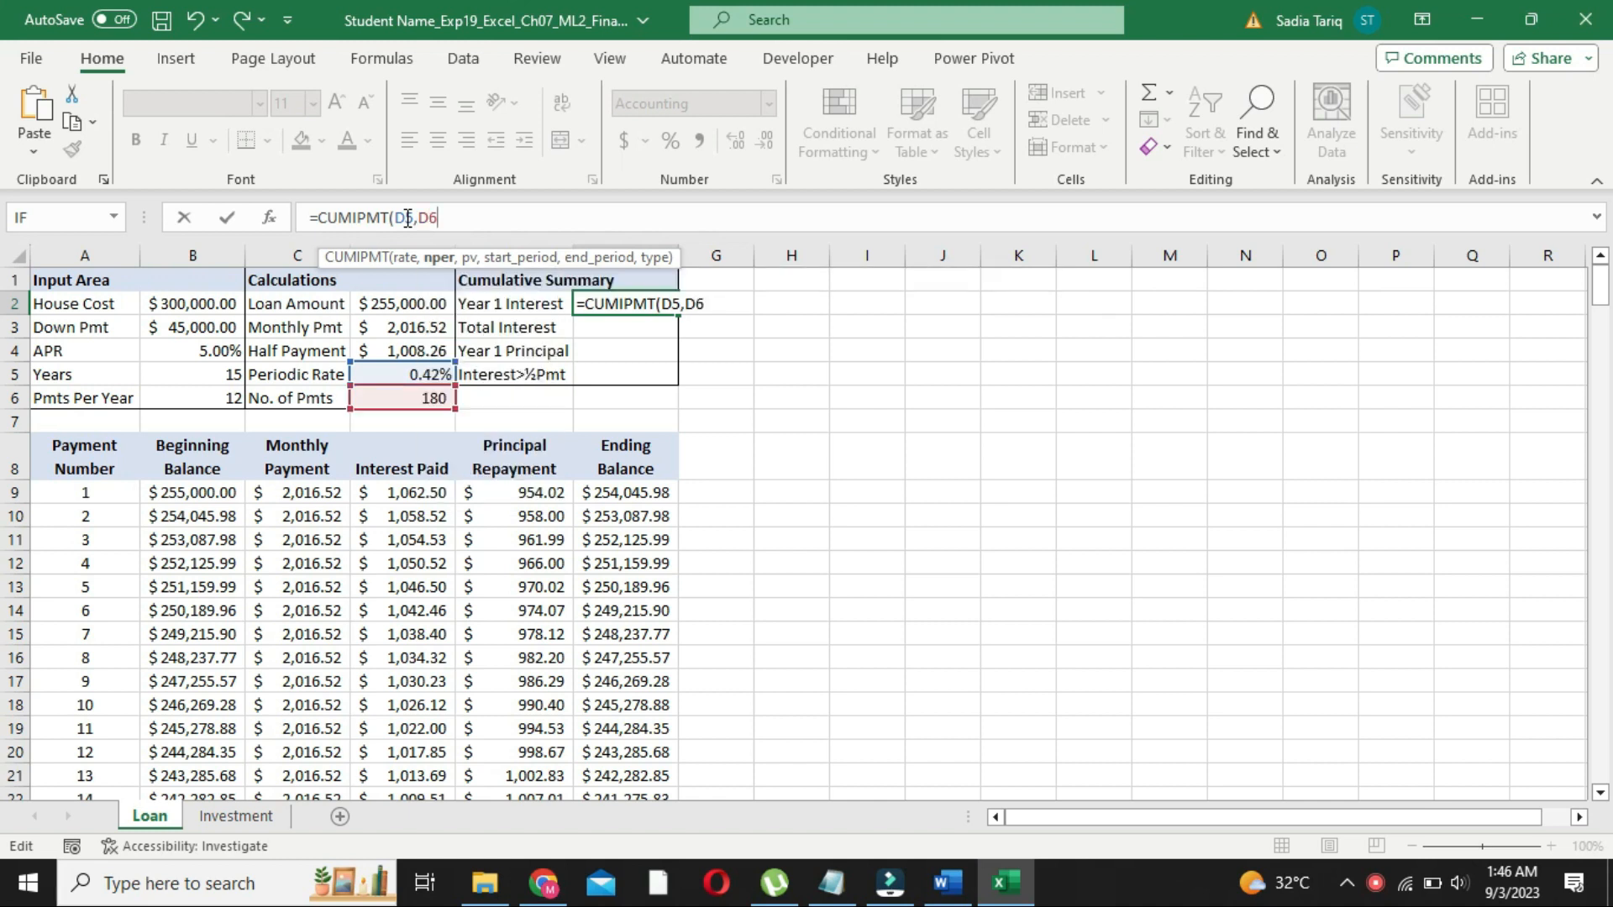
text(,)
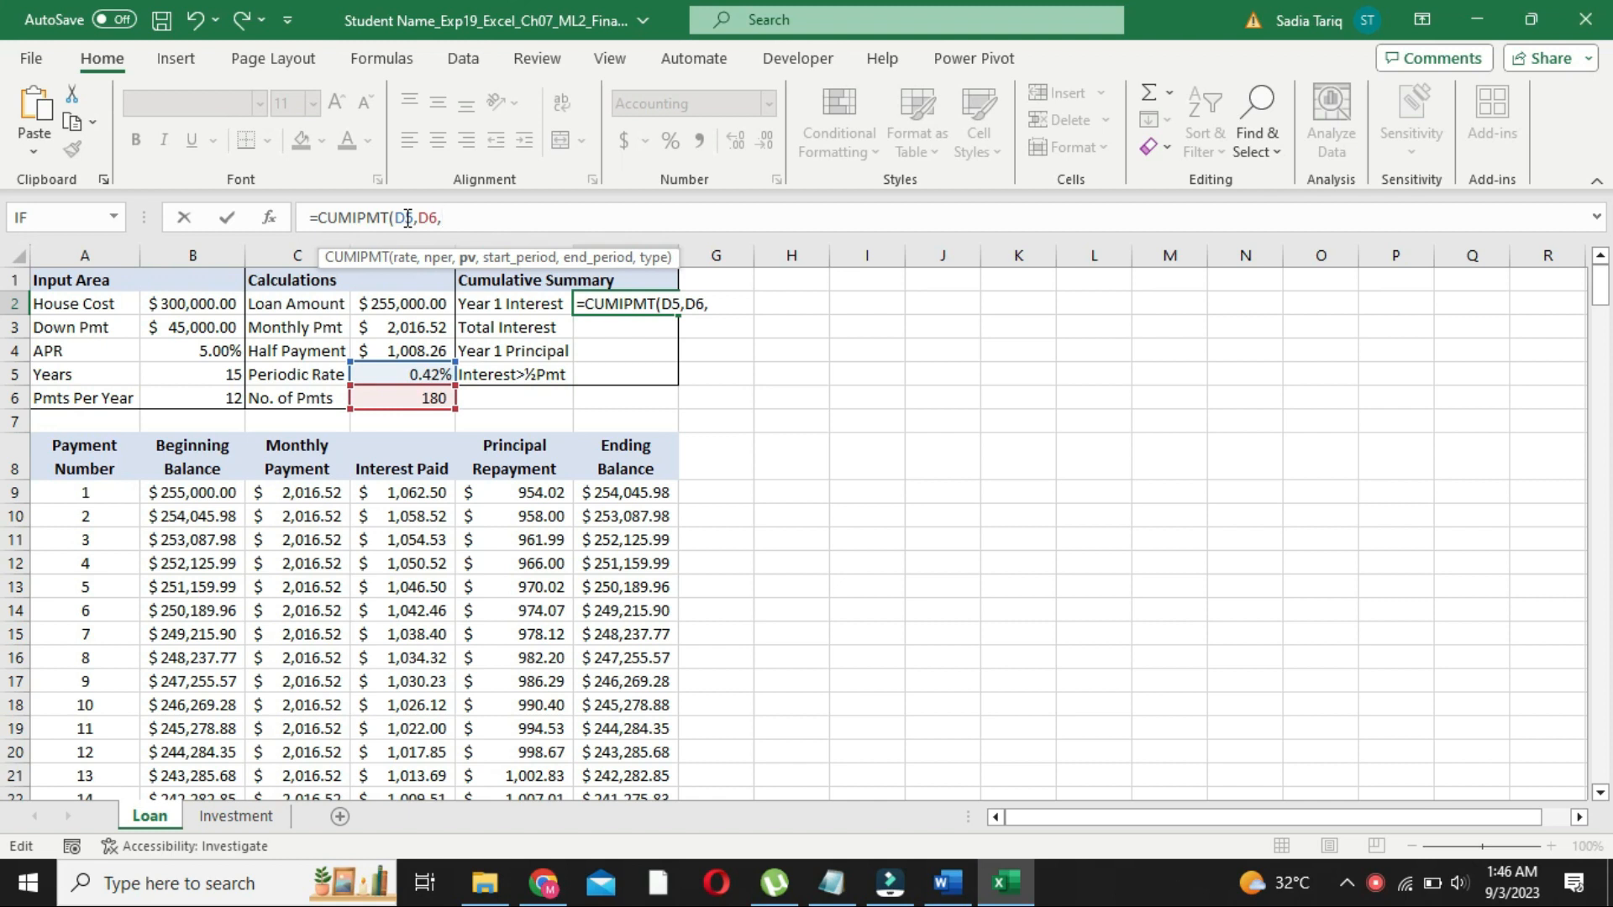
text(D2)
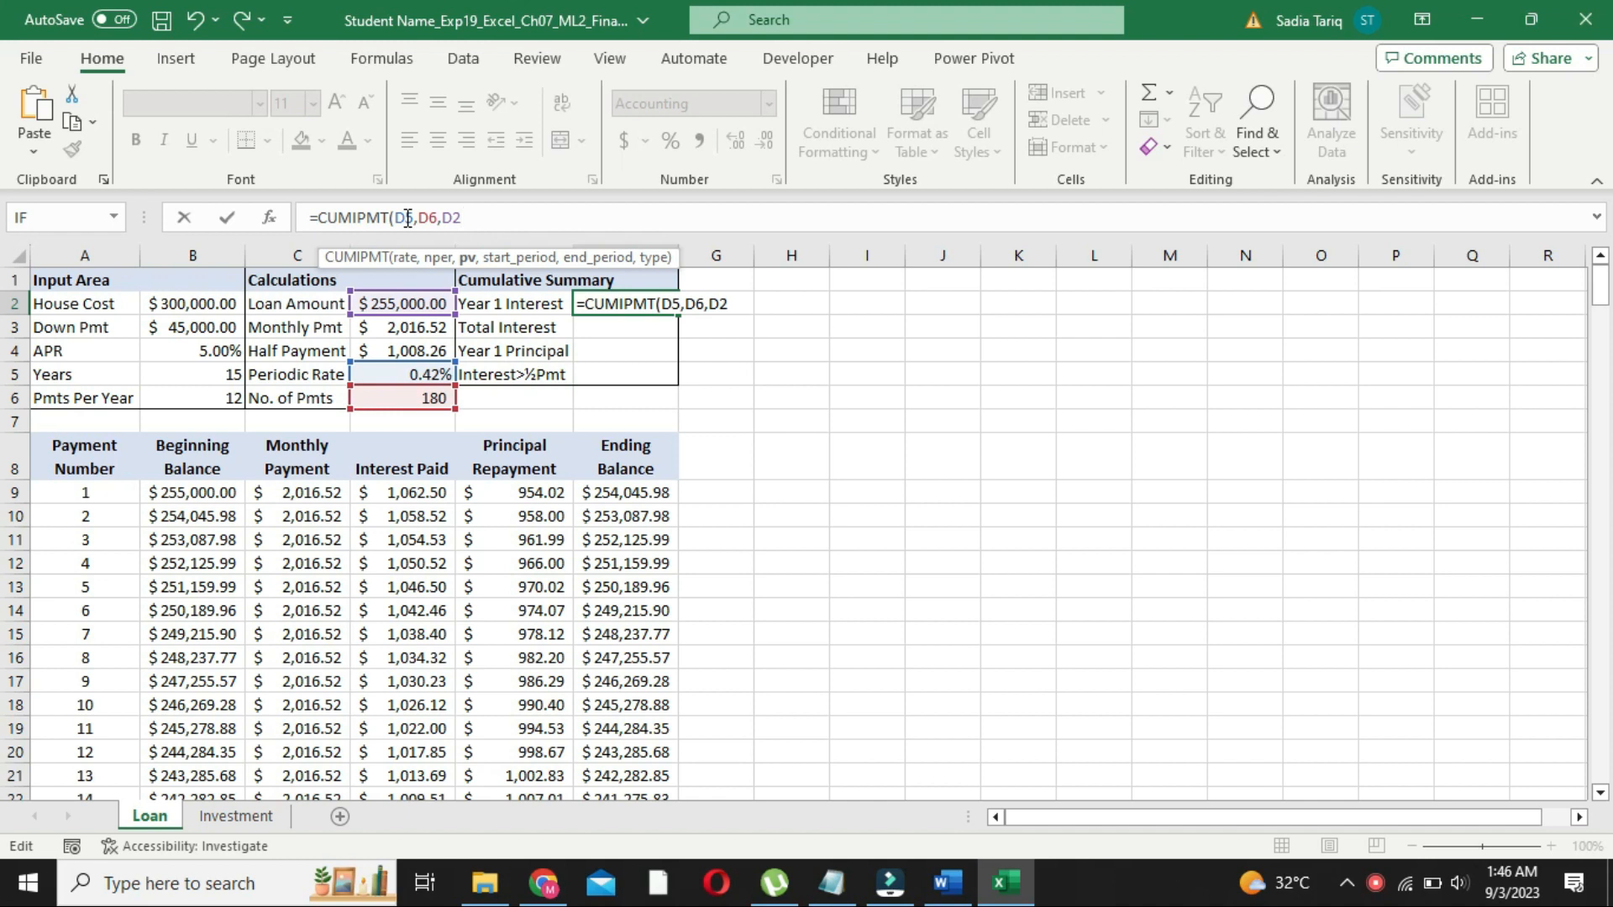
text(,)
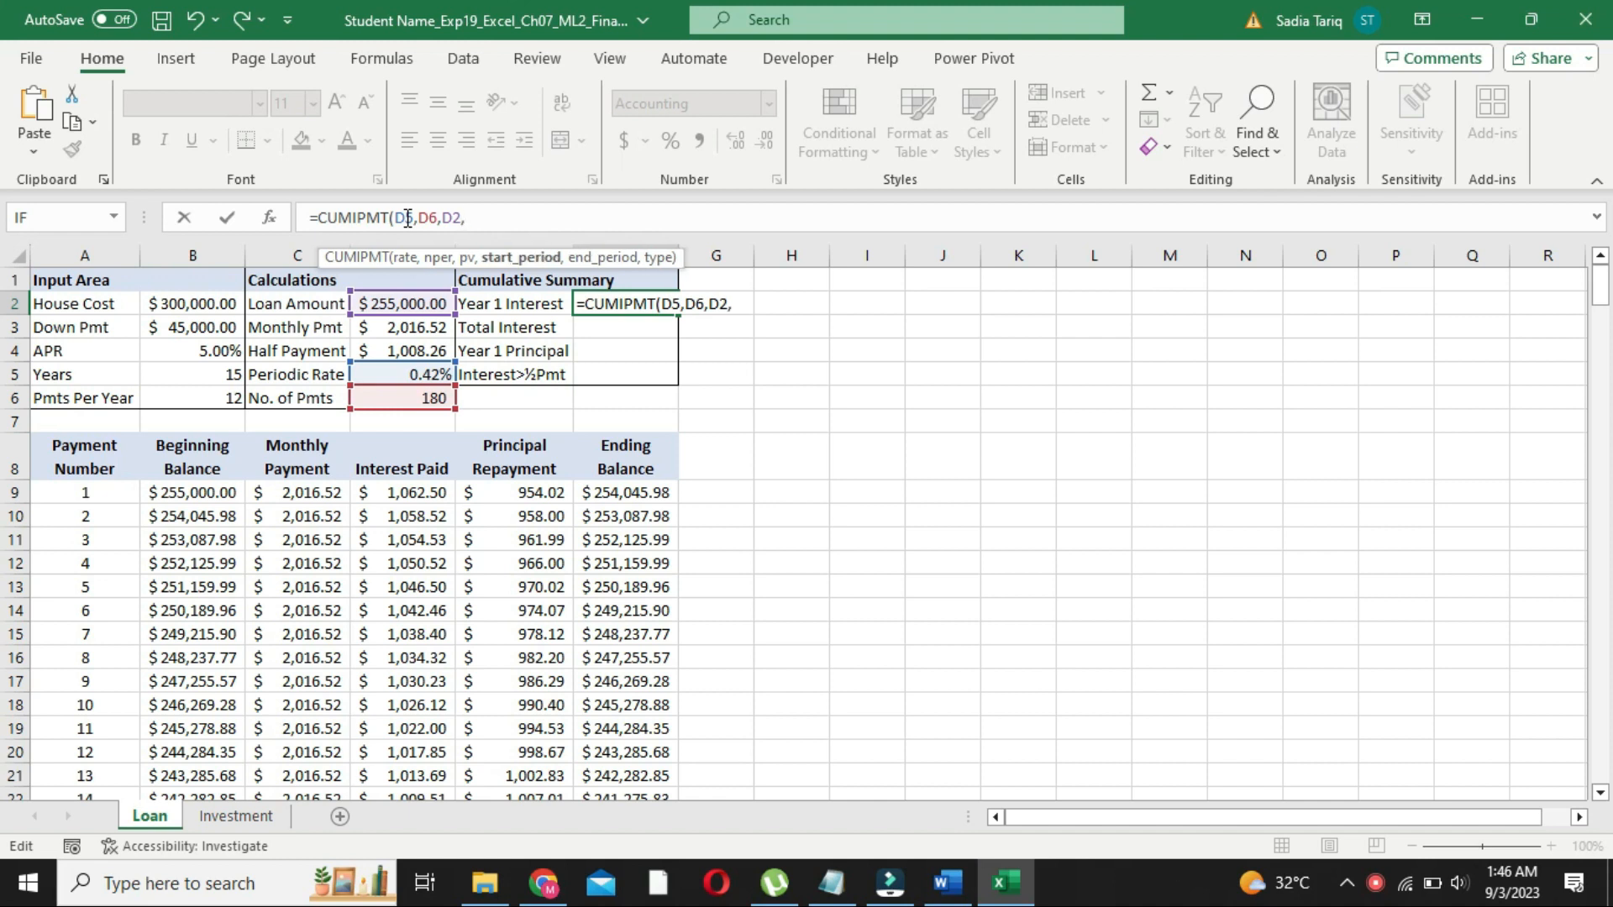
text(A9)
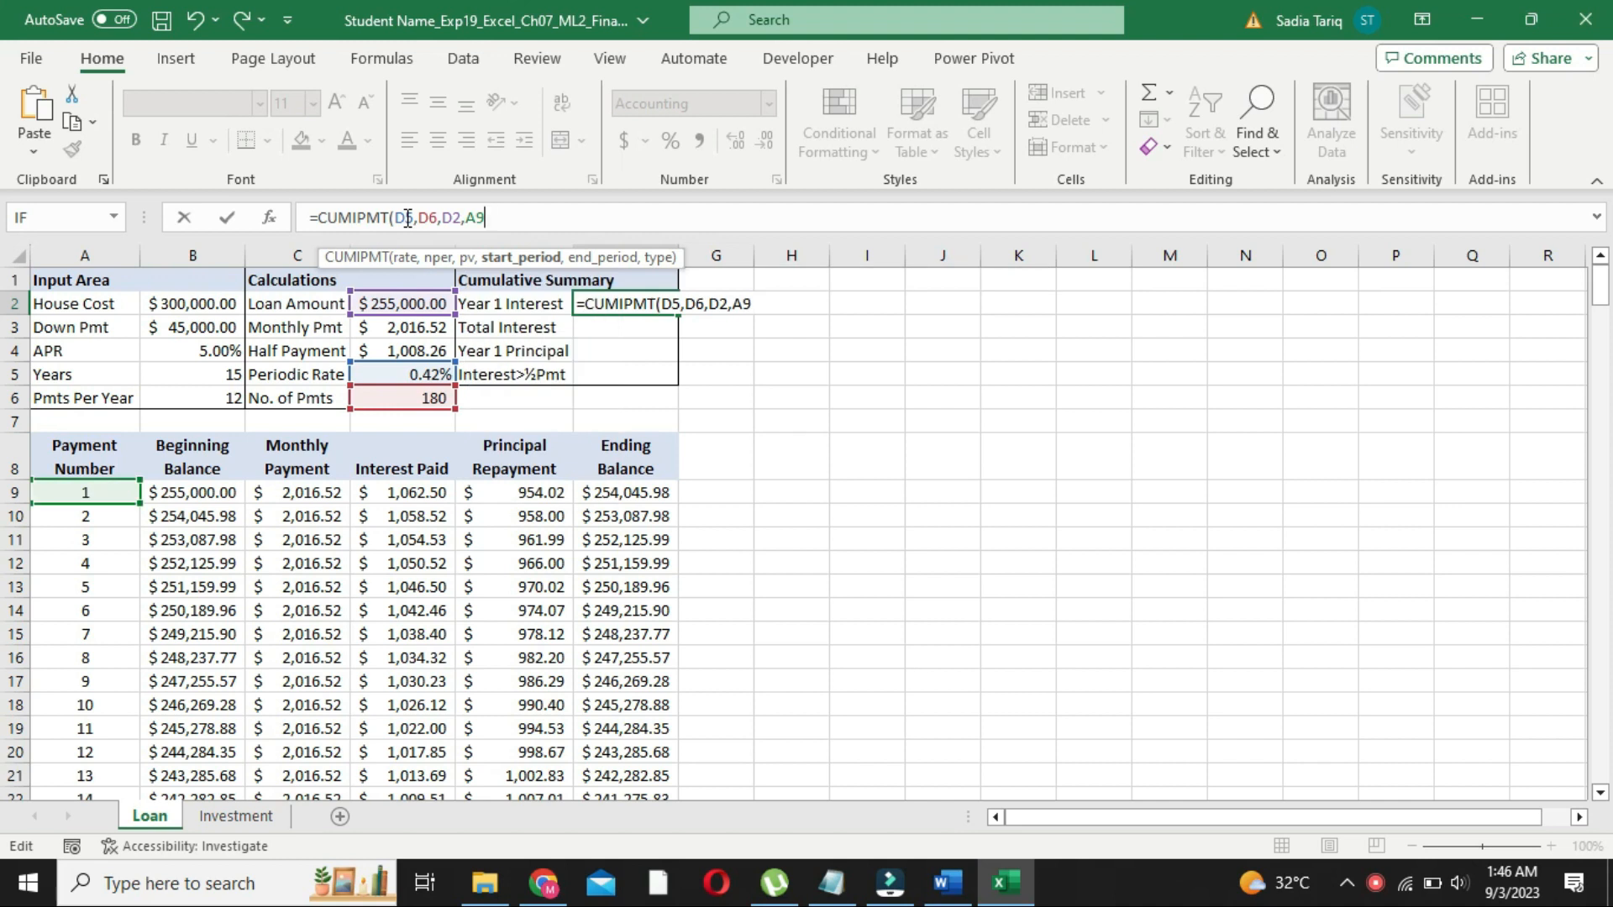
text(,)
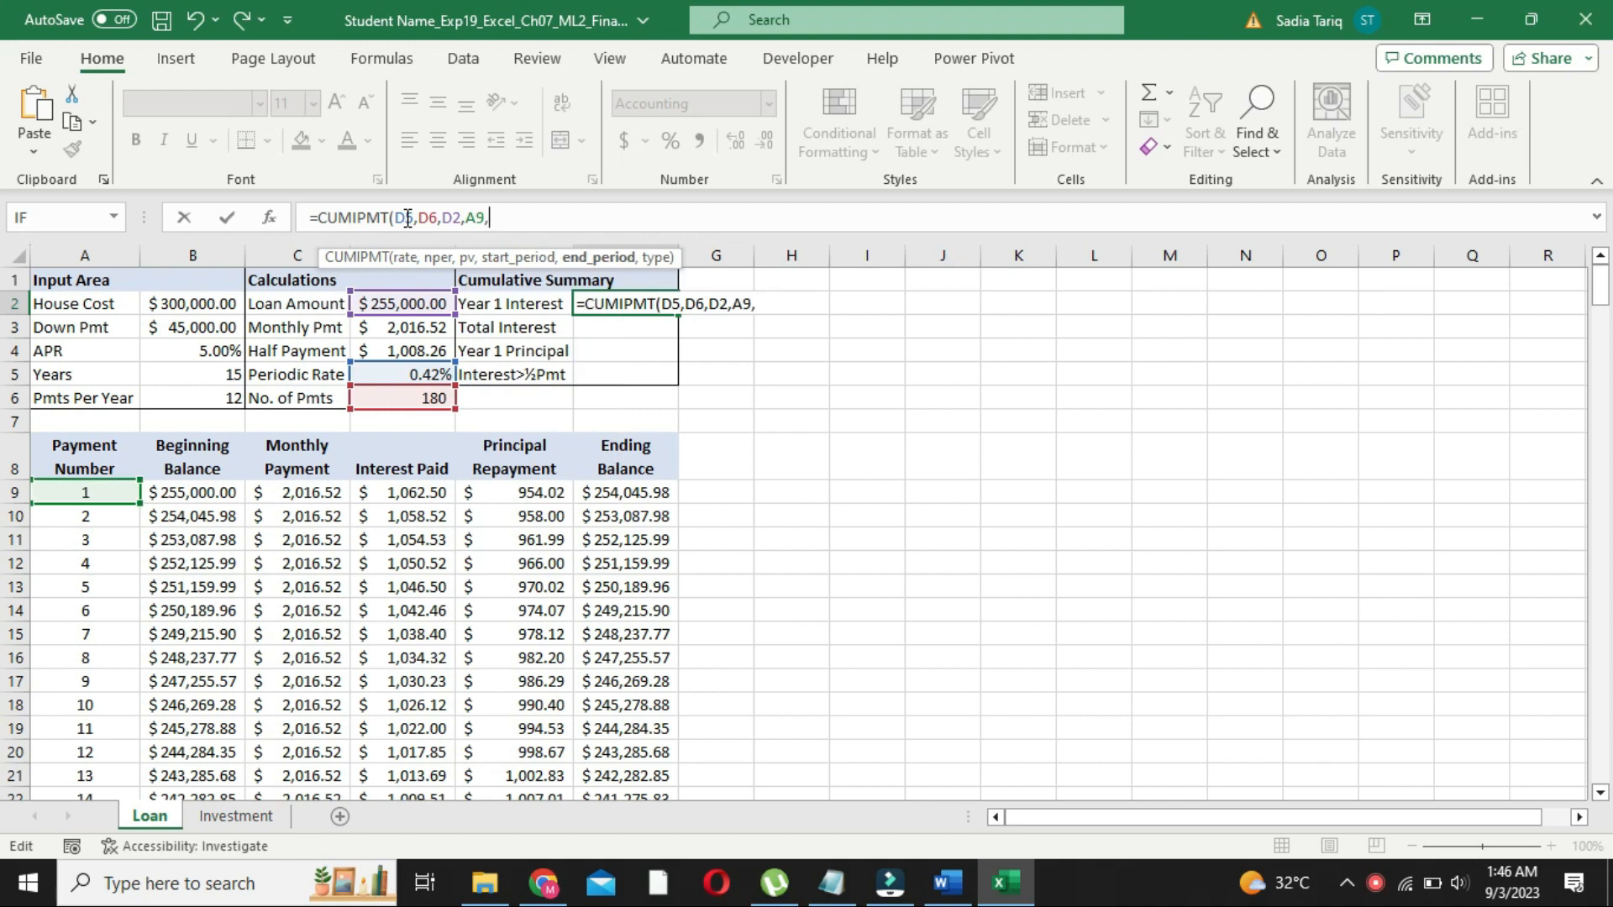
text(B6,0)
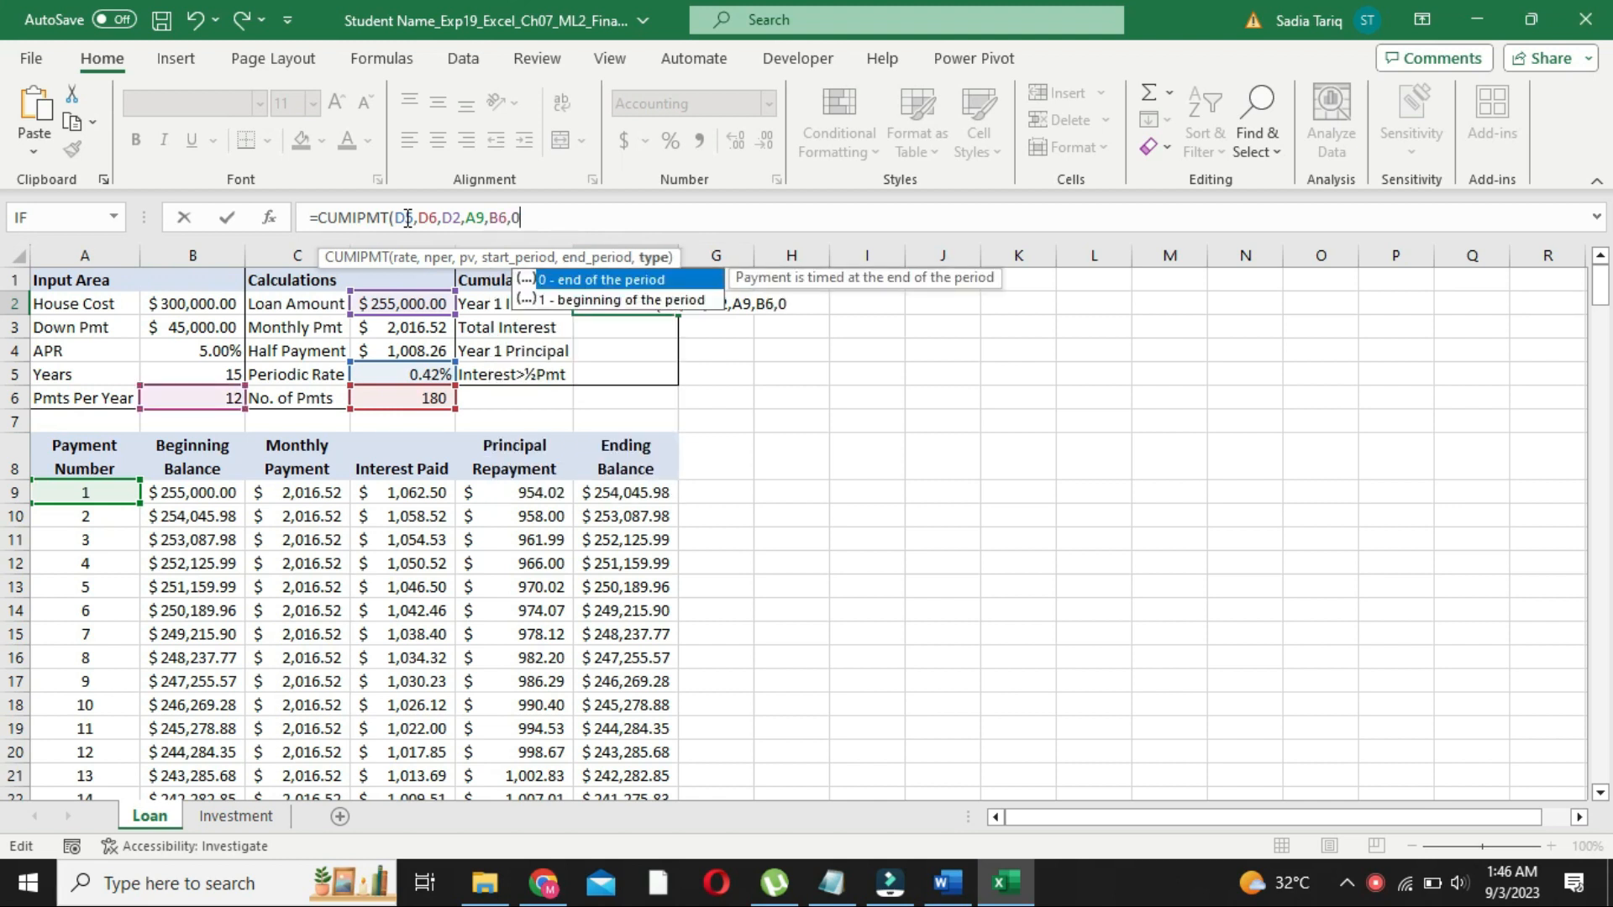
text())
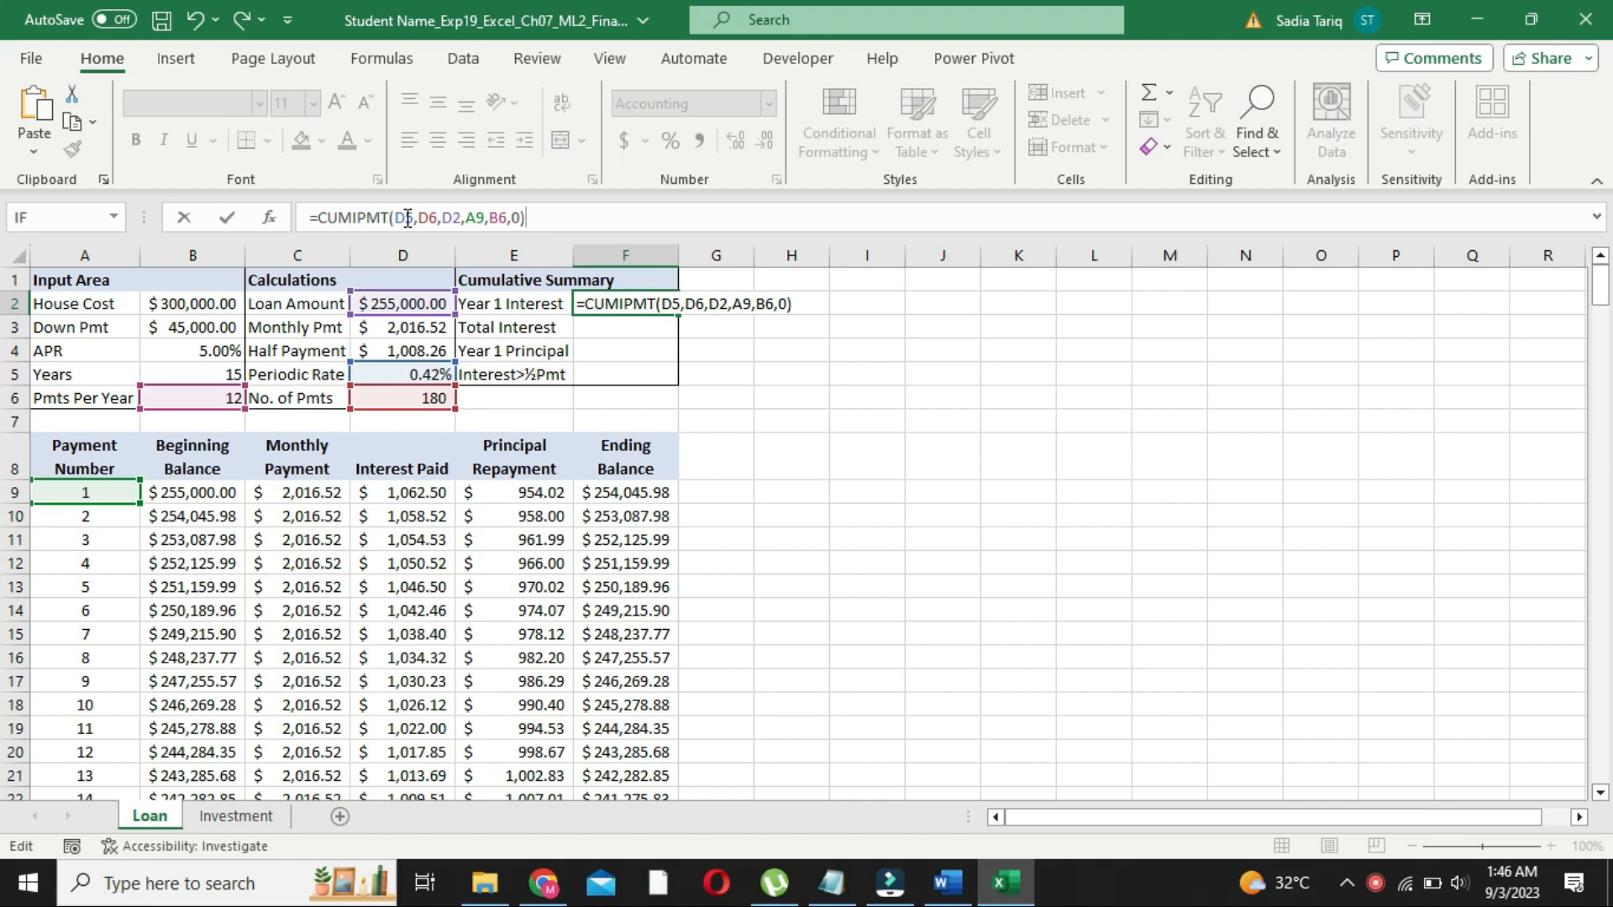
key(Return)
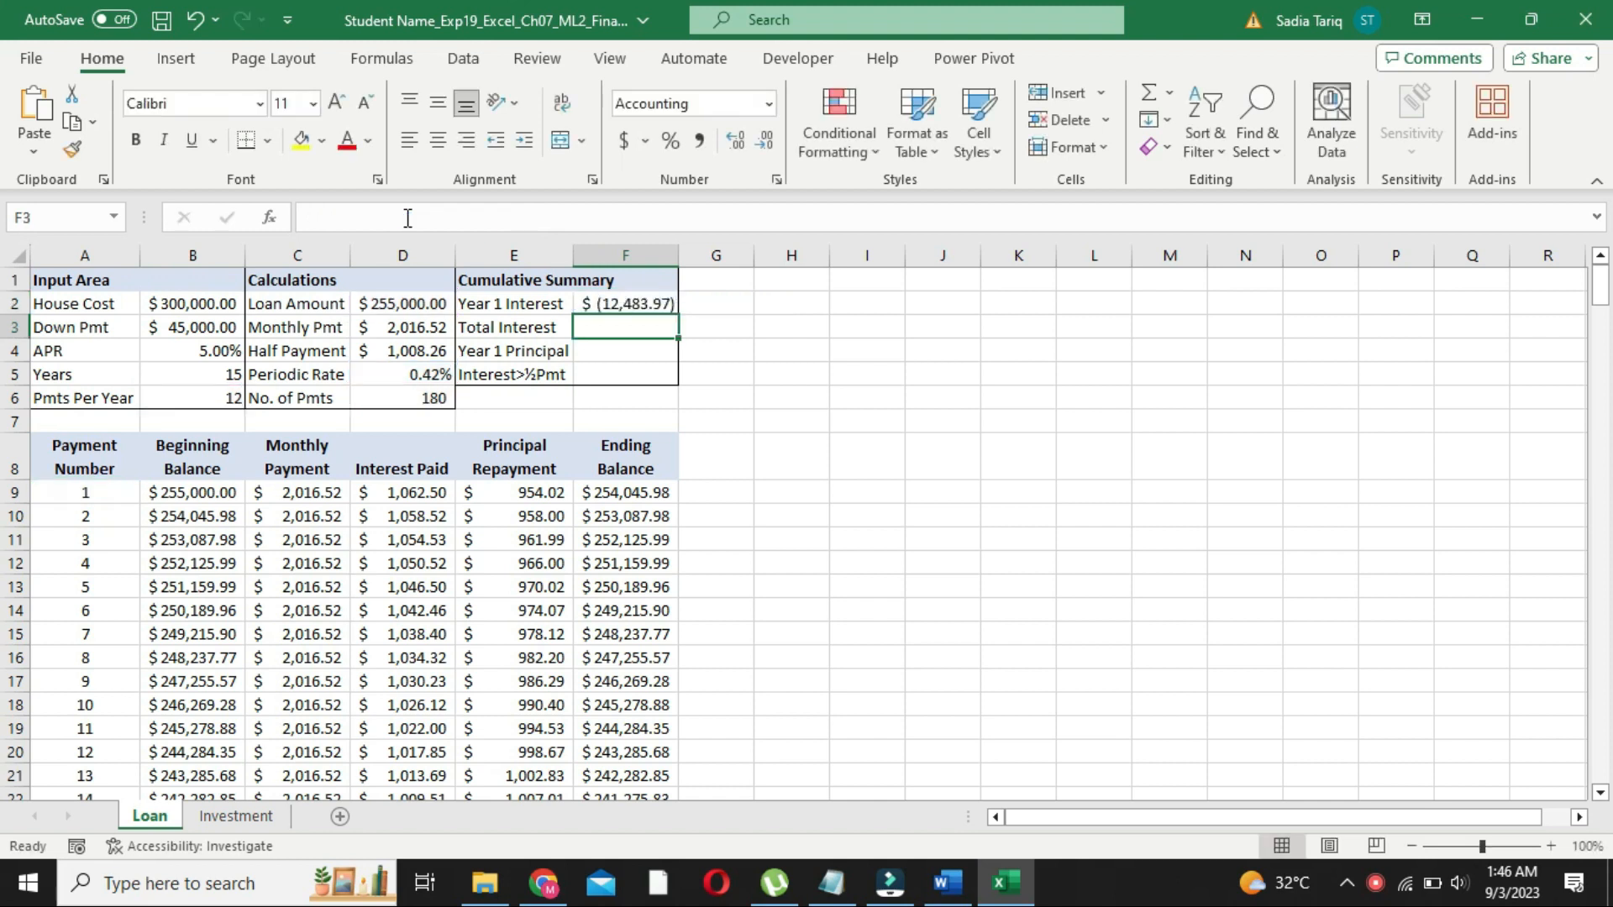
Prefix the CUMIPMT formula in F2 with a minus sign so the result is positive
click(622, 304)
click(323, 218)
text(-CUMIPMT(D5,D6,D2,A9,B6,0)
key(Return)
click(619, 304)
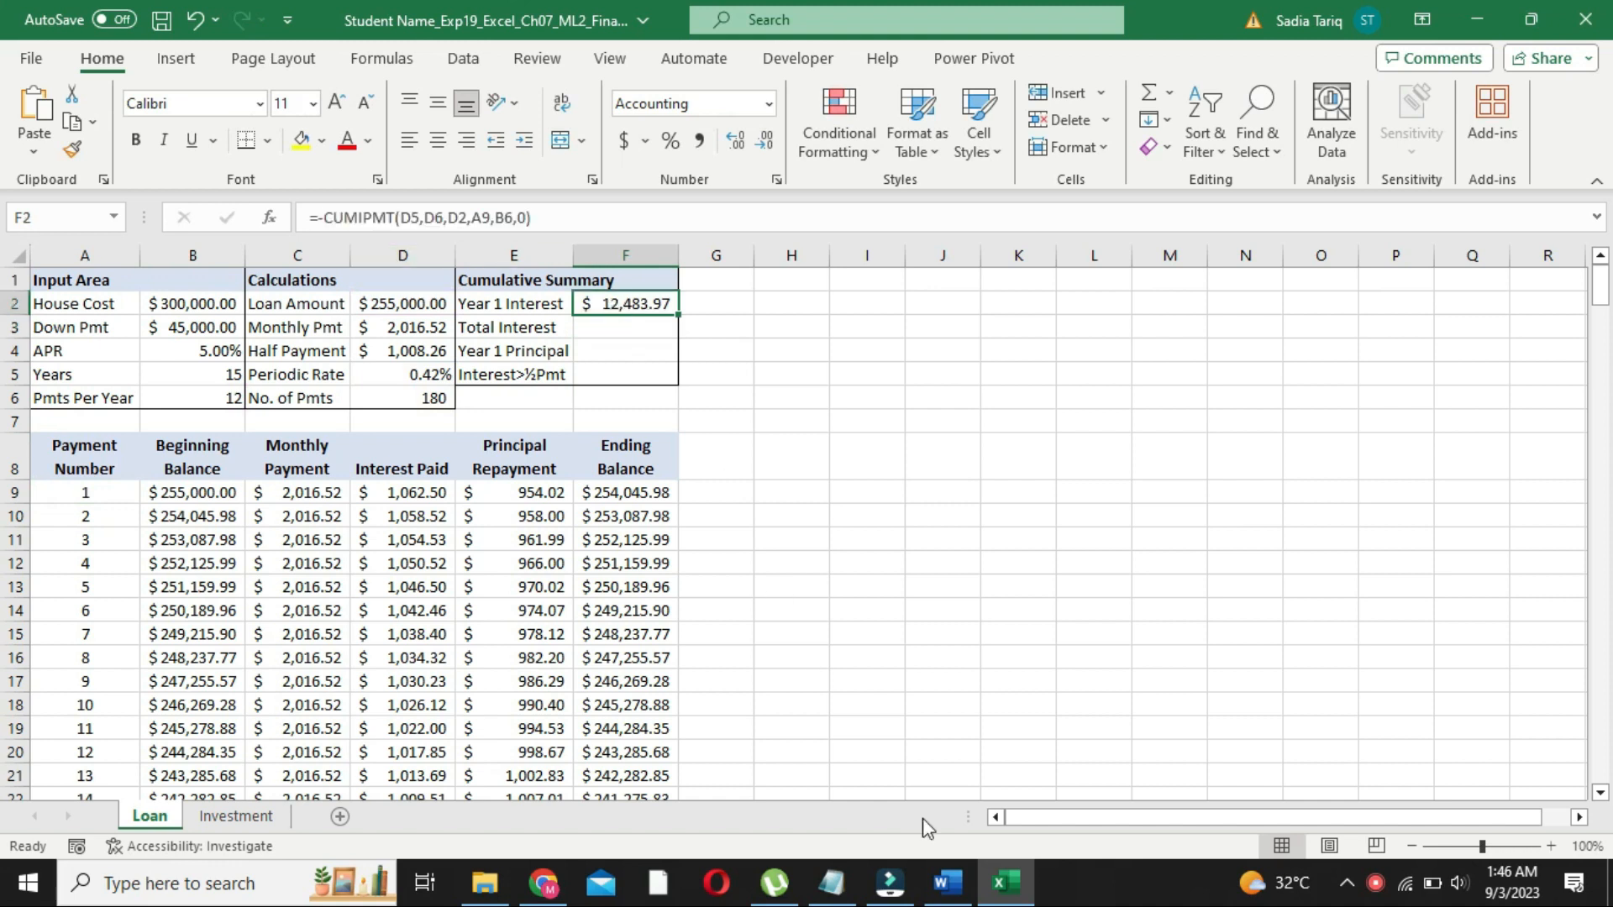
Back in the instructions document, reduce the step 9 instructions to 9 pt
click(942, 883)
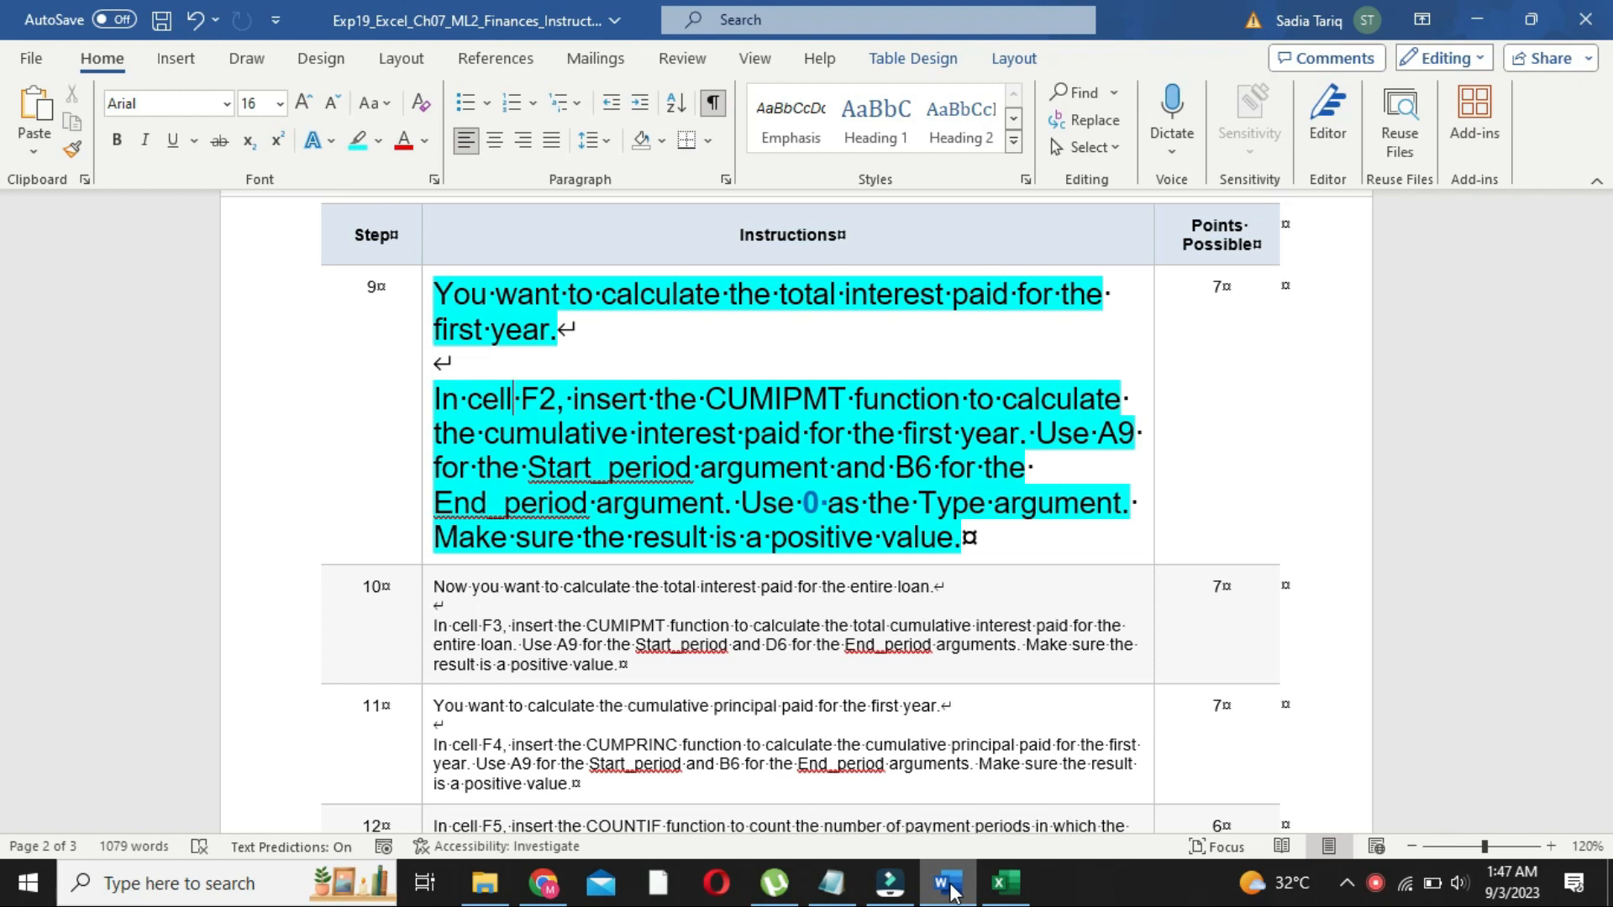
click(426, 550)
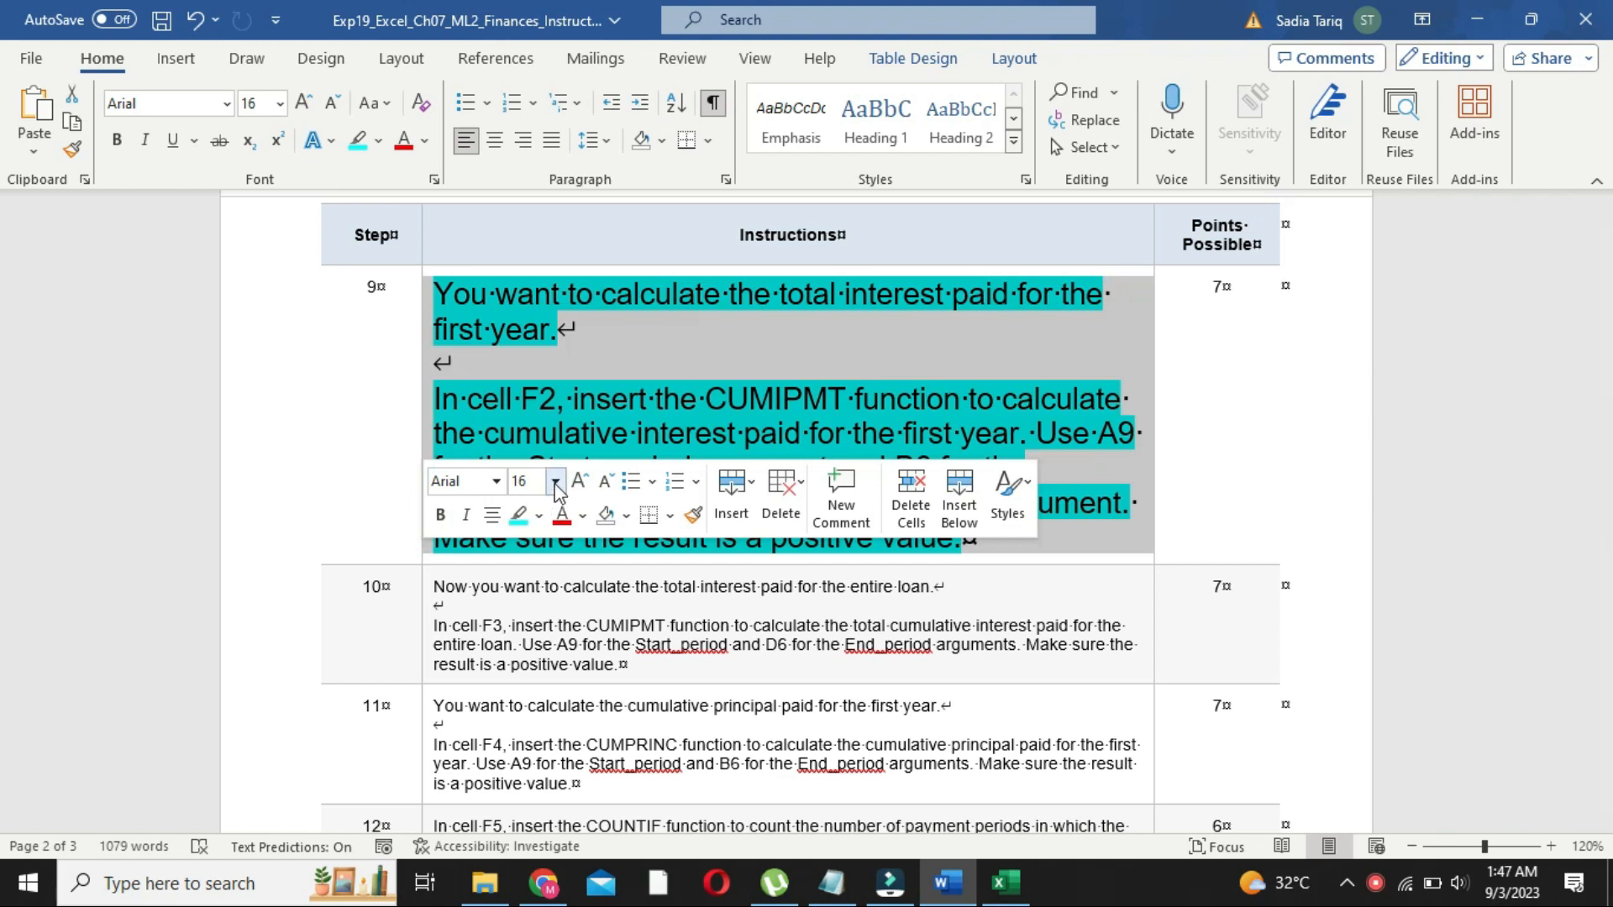
click(555, 481)
click(550, 76)
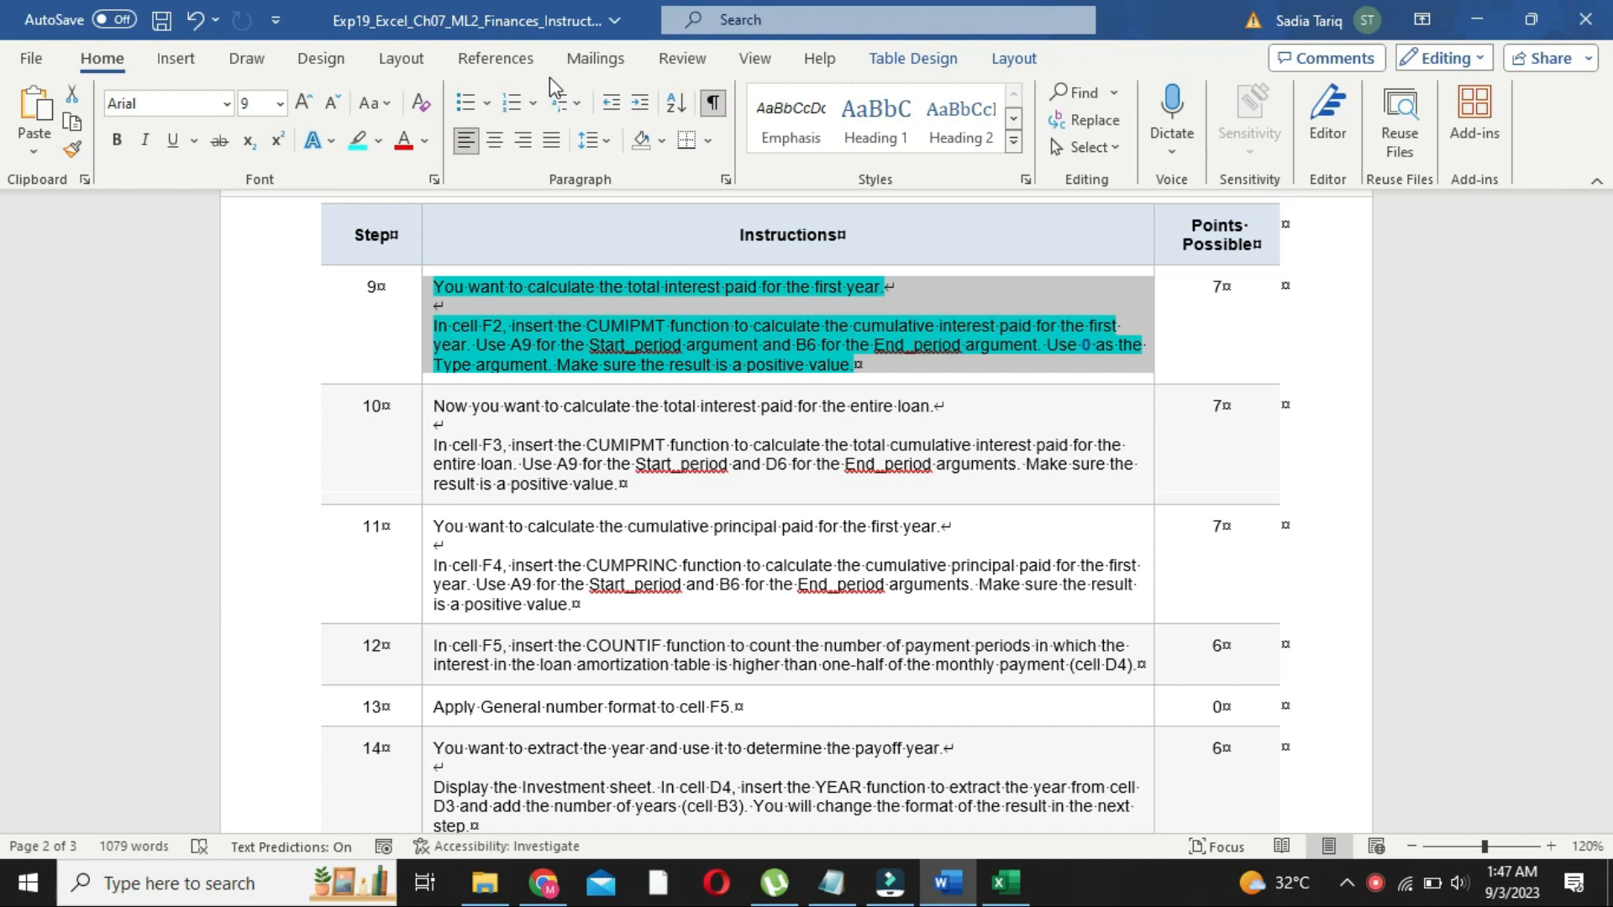
Remove the highlighting from the step 9 instructions and return to the top of the document
click(387, 143)
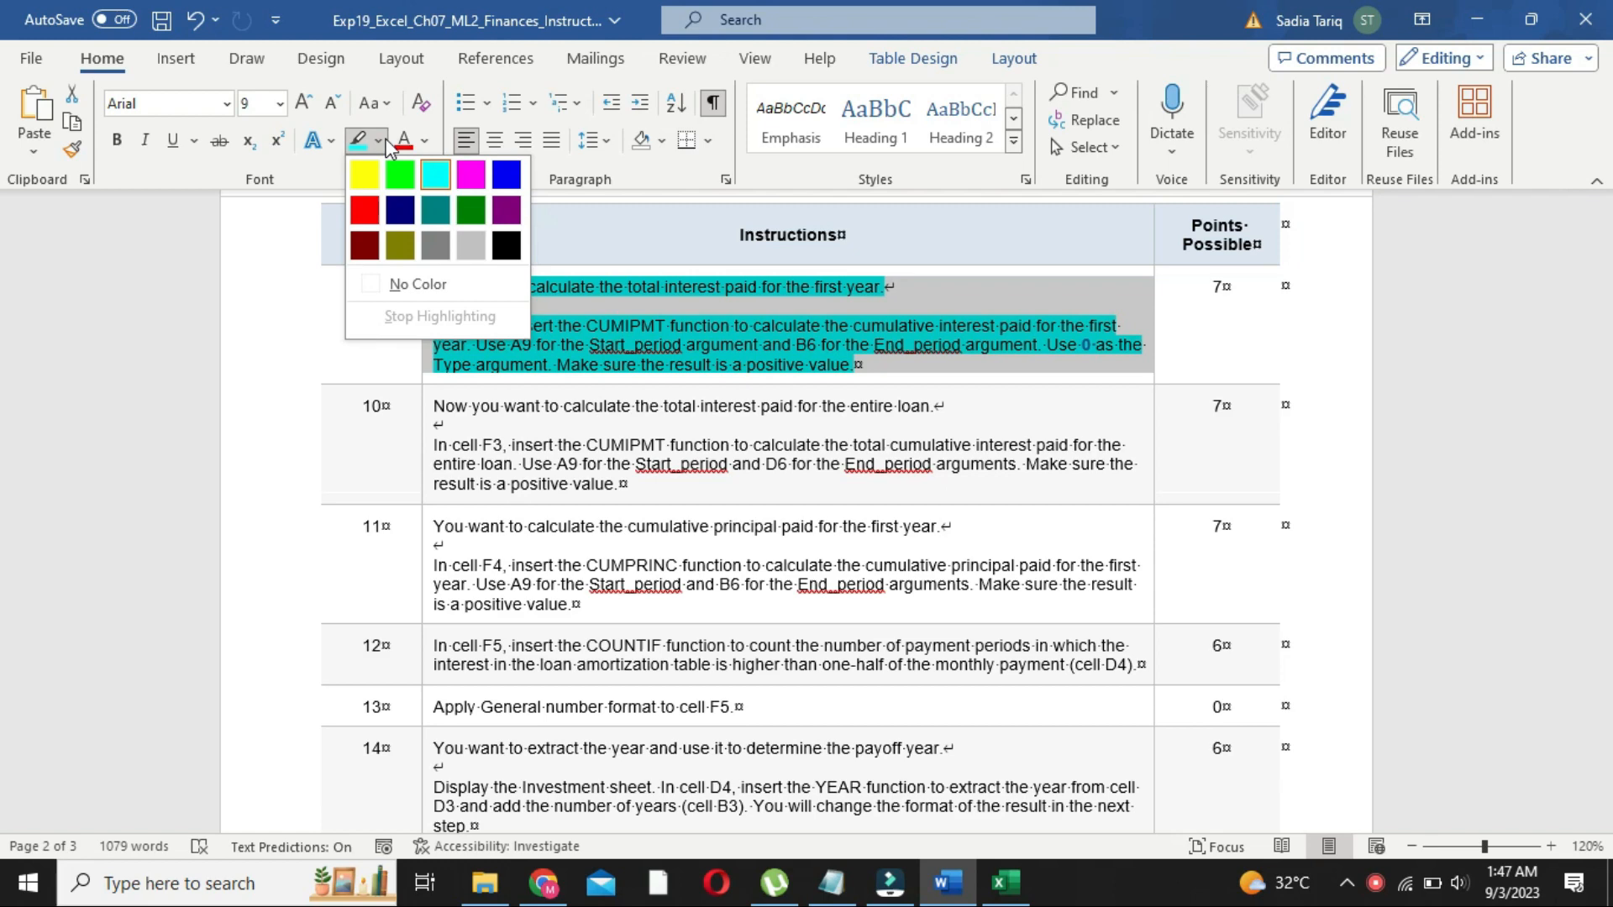
click(418, 284)
click(966, 364)
drag(1605, 420, 1605, 261)
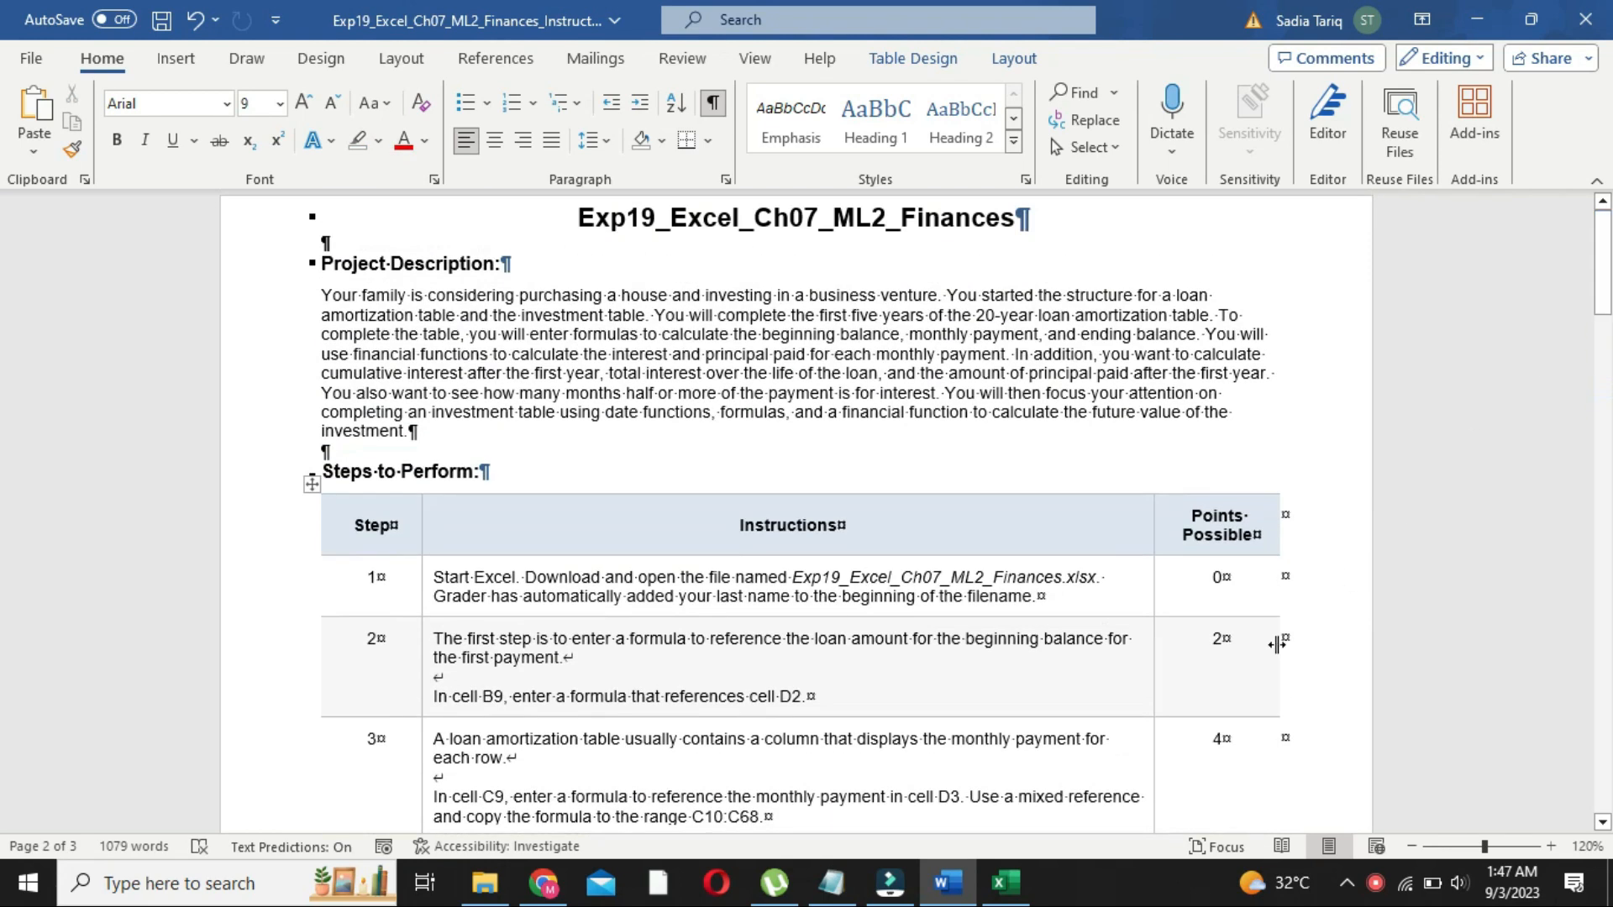
click(1016, 892)
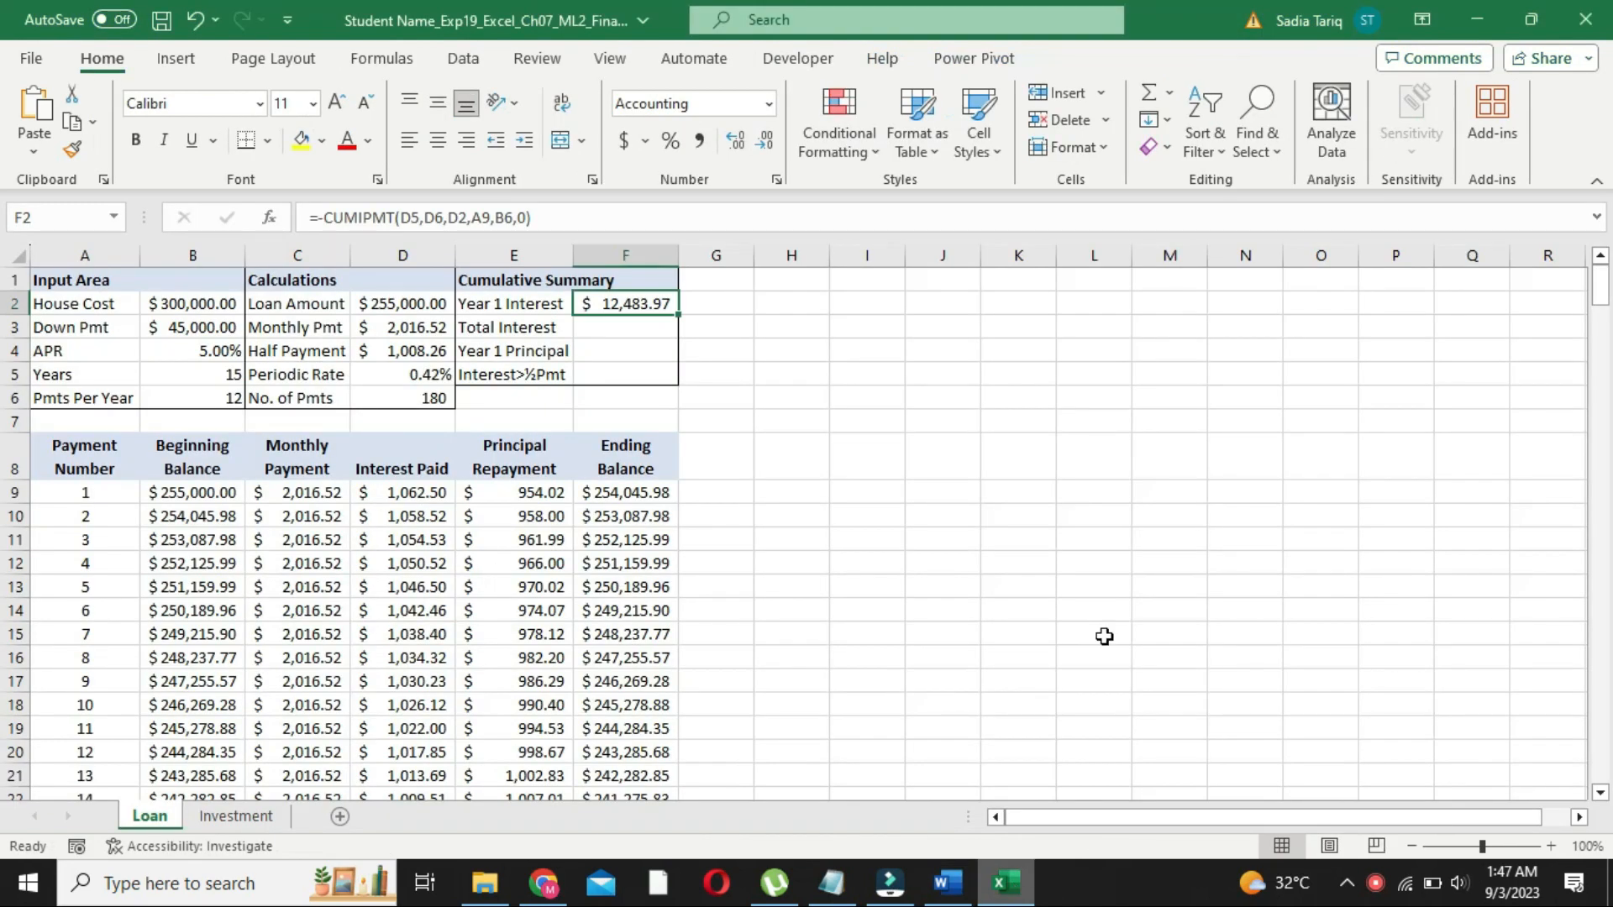
click(1019, 402)
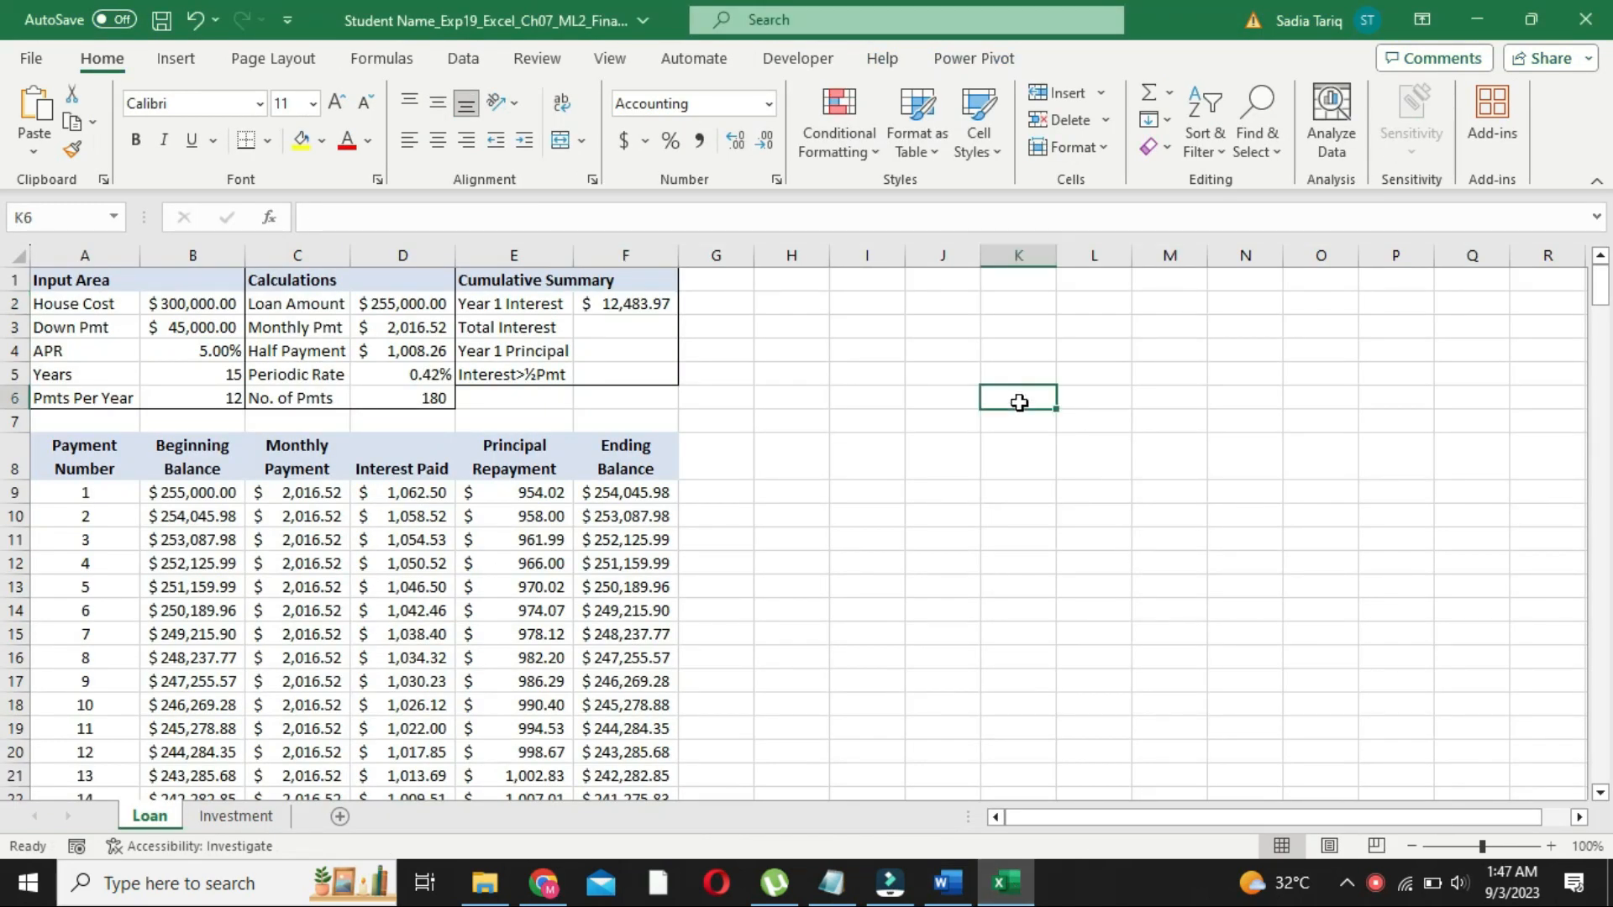